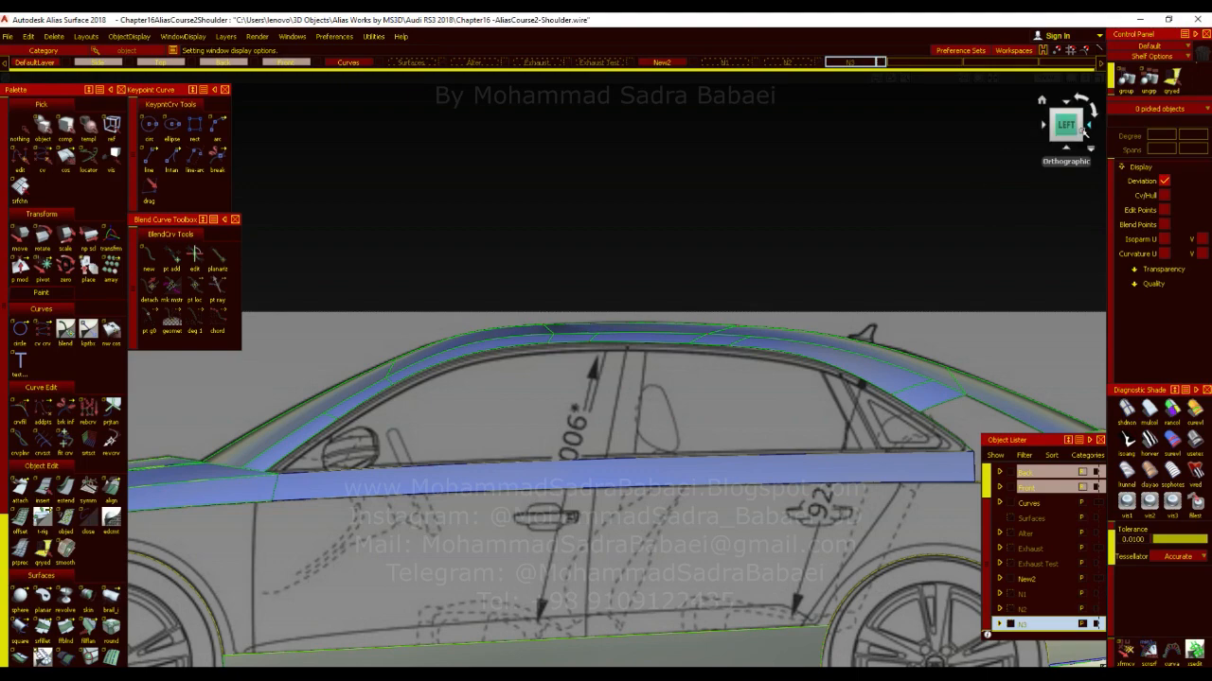
Examine the open gap between the roof's rear pillar strip, the shoulder strip and the tail from the back and in perspective
{"action": "left_click", "coordinate": [1087, 131]}
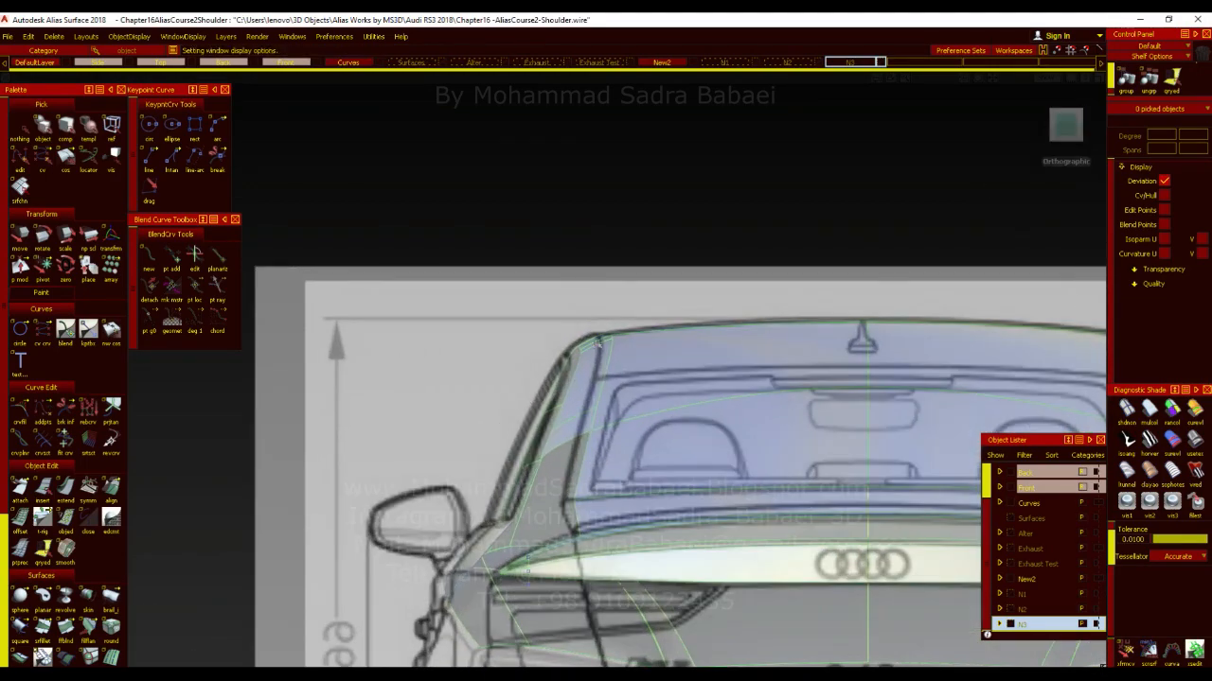
{"action": "left_click_drag", "start_coordinate": [571, 456], "coordinate": [769, 466], "text": "alt+shift"}
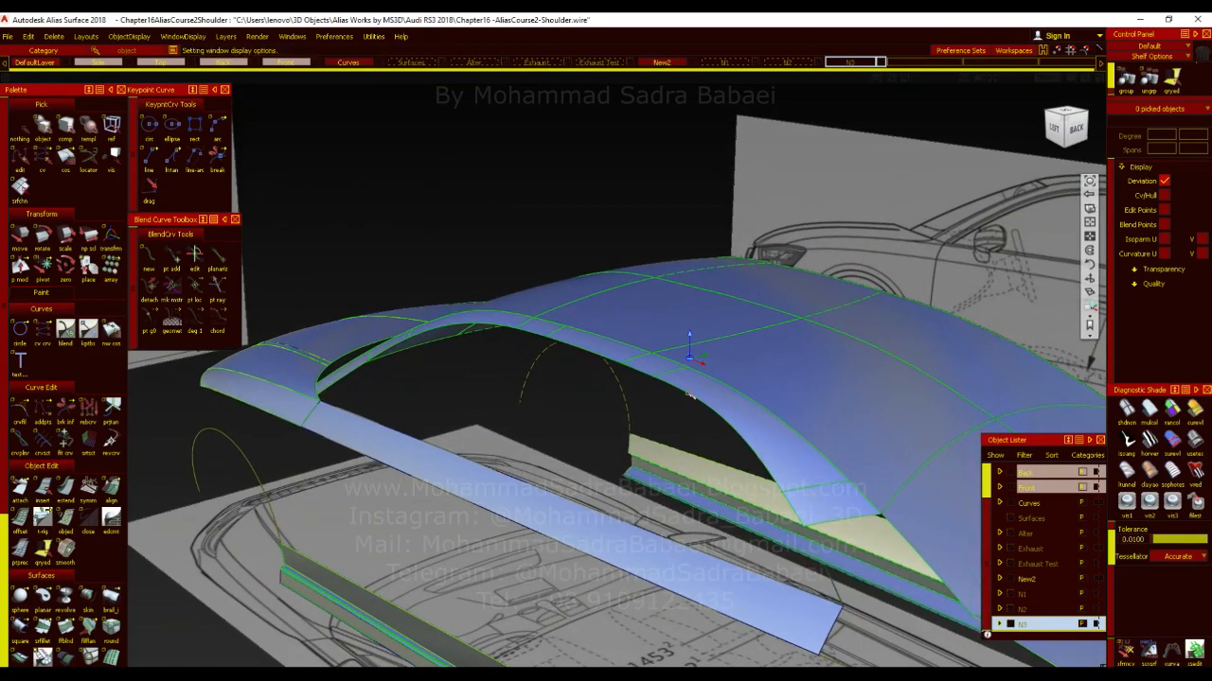
{"action": "right_click_drag", "start_coordinate": [691, 362], "coordinate": [658, 367], "text": "alt+shift"}
{"action": "left_click_drag", "start_coordinate": [657, 367], "coordinate": [838, 443], "text": "alt+shift"}
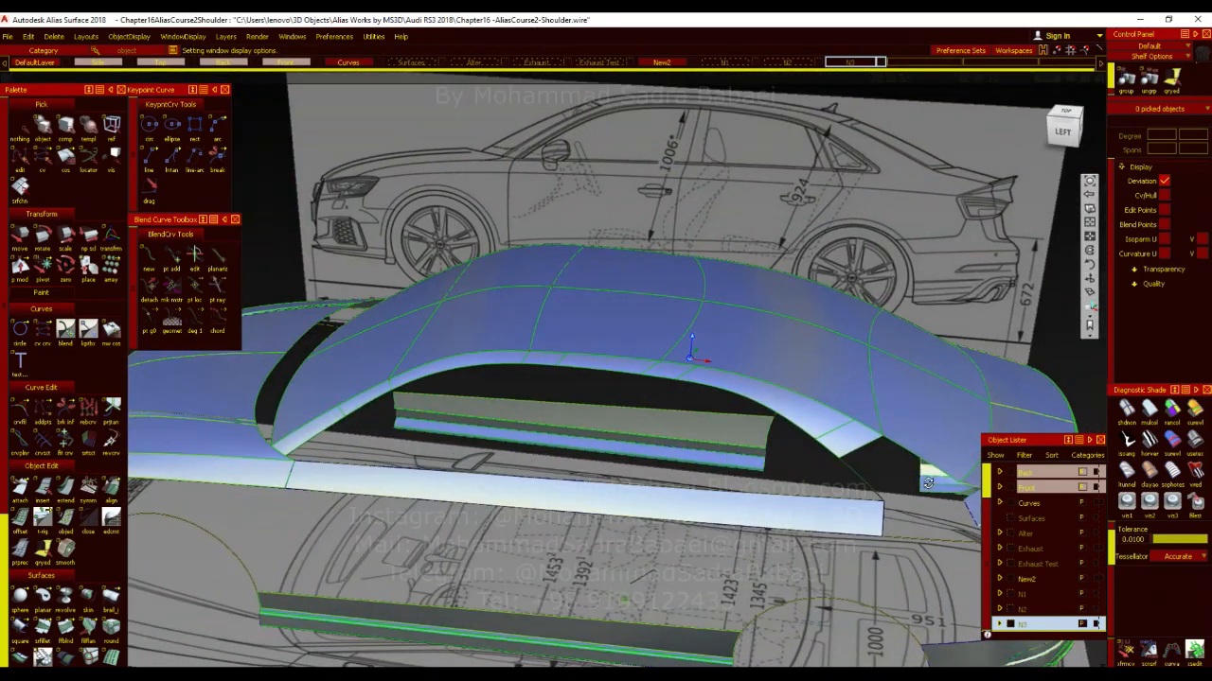
{"action": "key", "text": "shift+alt"}
{"action": "left_click_drag", "start_coordinate": [708, 435], "coordinate": [772, 440], "text": "alt+shift"}
{"action": "scroll", "coordinate": [769, 437], "scroll_direction": "up", "scroll_amount": 5}
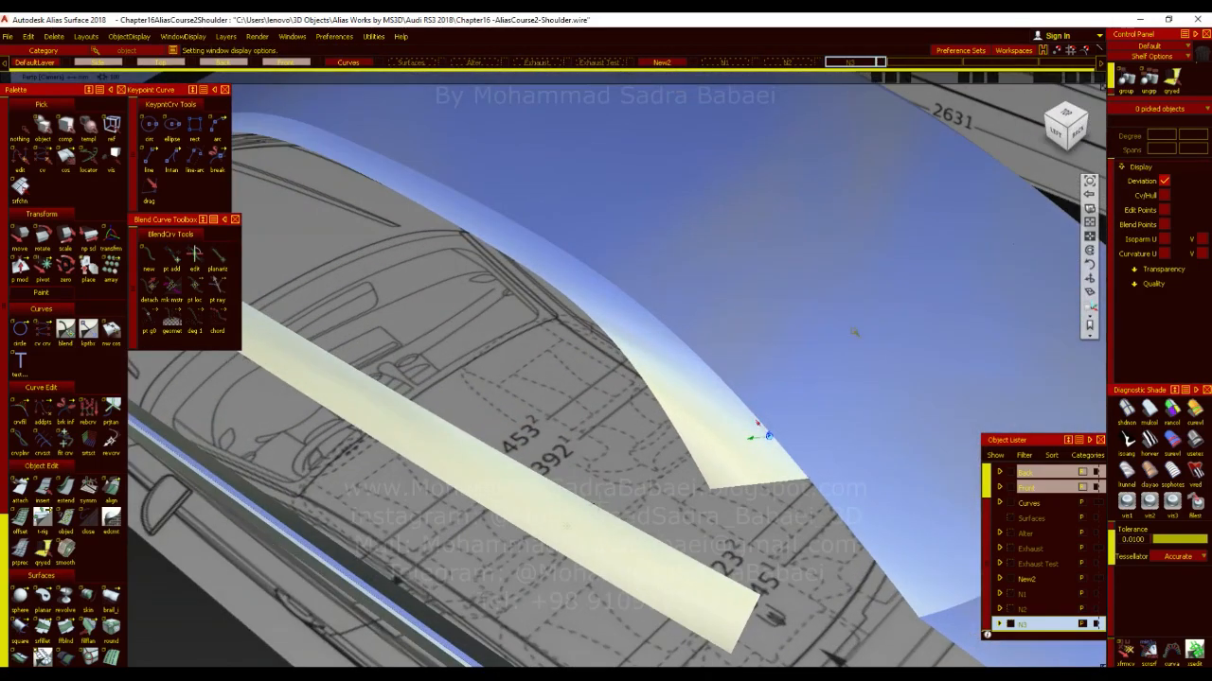
{"action": "left_click", "coordinate": [1078, 135]}
{"action": "scroll", "coordinate": [764, 345], "scroll_direction": "up", "scroll_amount": 4, "text": "alt+shift"}
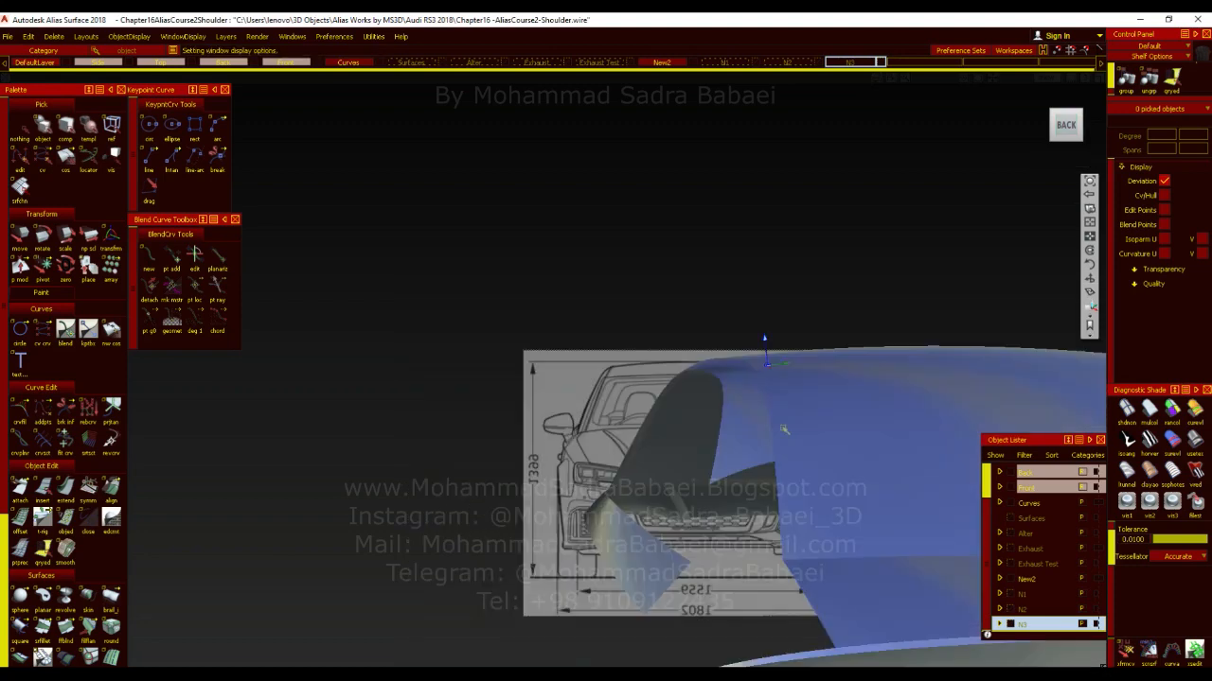
Compare the rear pillar area with the back-view blueprint in the orthographic back view
{"action": "left_click", "coordinate": [1065, 125]}
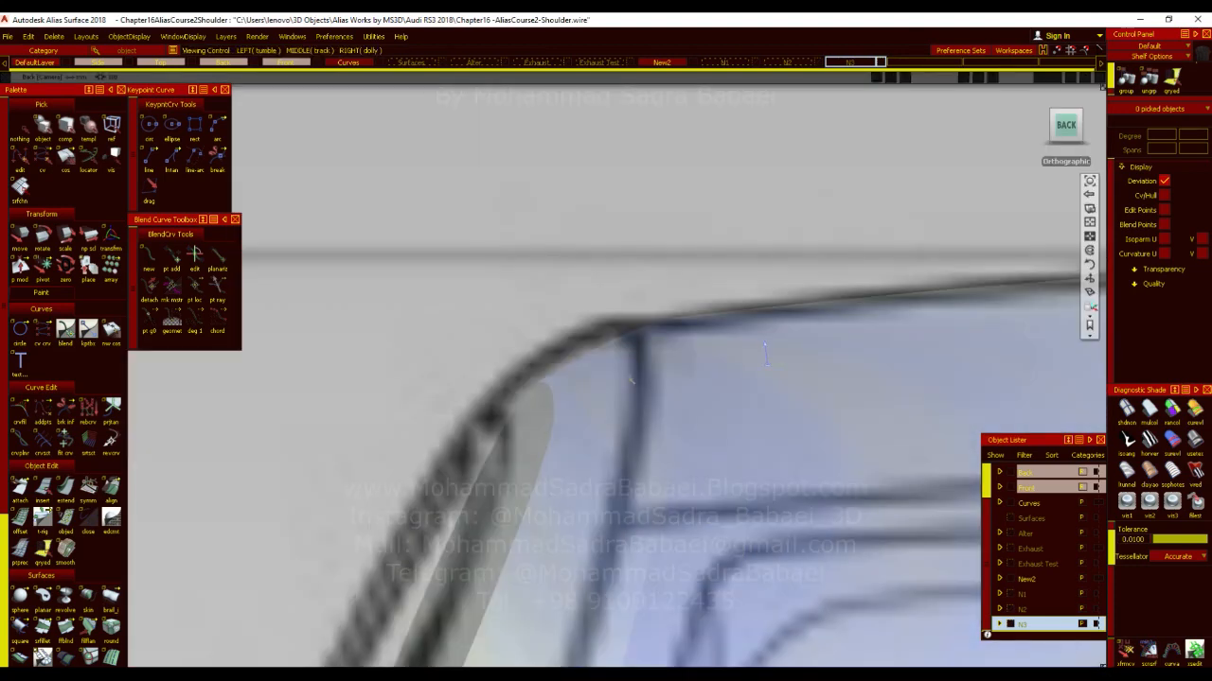
{"action": "mouse_move", "coordinate": [725, 359]}
{"action": "right_mouse_down", "text": "alt+shift"}
{"action": "mouse_move", "coordinate": [709, 451]}
{"action": "mouse_move", "coordinate": [653, 464]}
{"action": "right_mouse_up", "text": "alt+shift"}
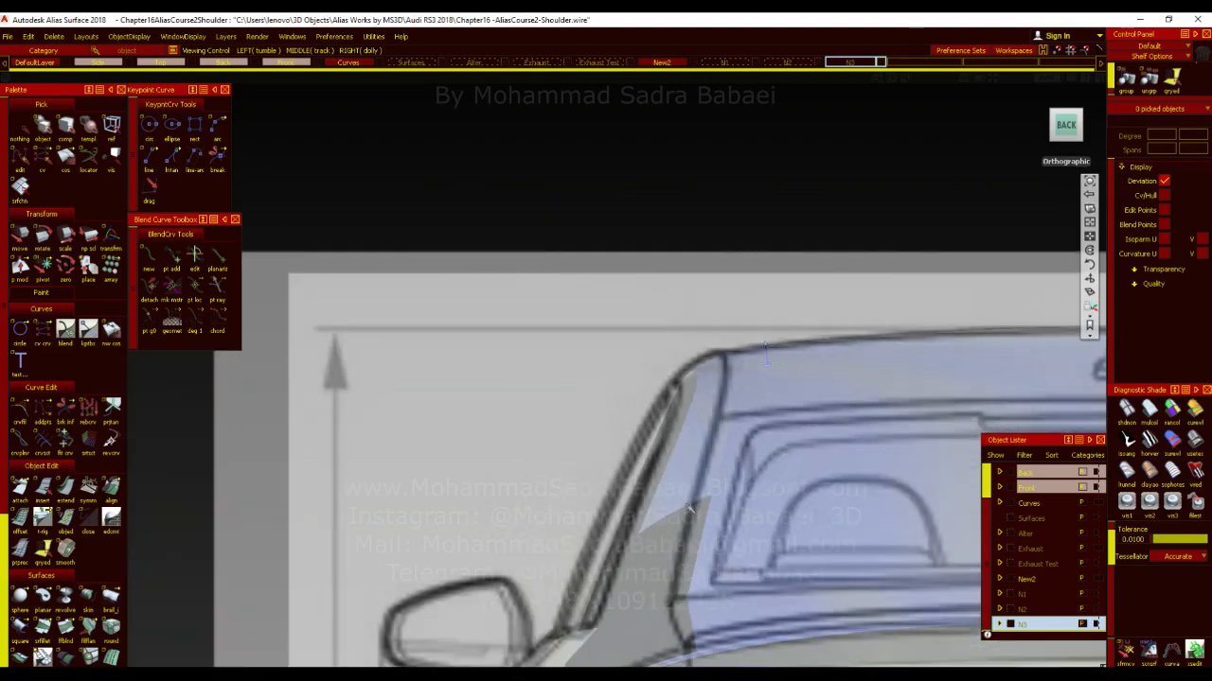
{"action": "left_click_drag", "start_coordinate": [701, 454], "coordinate": [817, 573], "text": "alt+shift"}
{"action": "middle_click_drag", "start_coordinate": [757, 416], "coordinate": [709, 354], "text": "alt+shift"}
{"action": "left_click_drag", "start_coordinate": [709, 354], "coordinate": [707, 445], "text": "alt+shift"}
{"action": "middle_click_drag", "start_coordinate": [711, 444], "coordinate": [691, 399], "text": "alt+shift"}
{"action": "right_click_drag", "start_coordinate": [760, 451], "coordinate": [770, 433], "text": "ctrl+shift"}
{"action": "left_click_drag", "start_coordinate": [665, 375], "coordinate": [679, 346], "text": "ctrl+shift"}
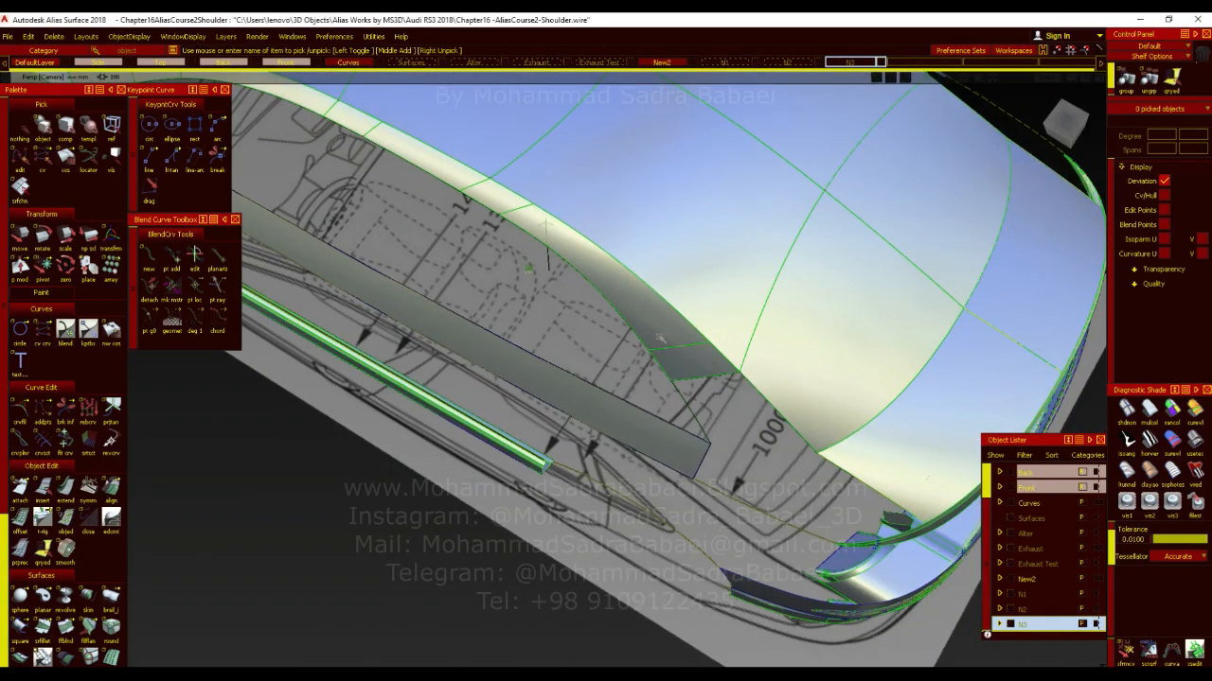
{"action": "left_click", "coordinate": [663, 347]}
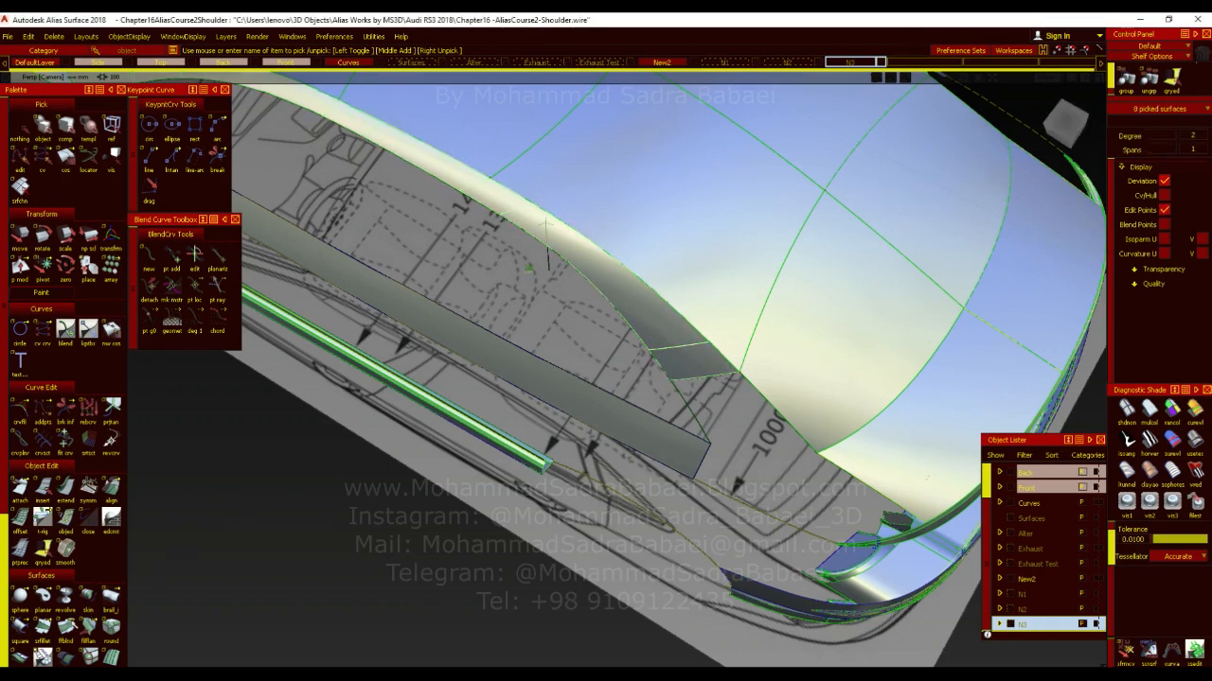
{"action": "left_click", "coordinate": [67, 632]}
{"action": "left_click_drag", "start_coordinate": [585, 450], "coordinate": [563, 384], "text": "alt+shift"}
{"action": "left_click_drag", "start_coordinate": [632, 318], "coordinate": [643, 370], "text": "ctrl+shift"}
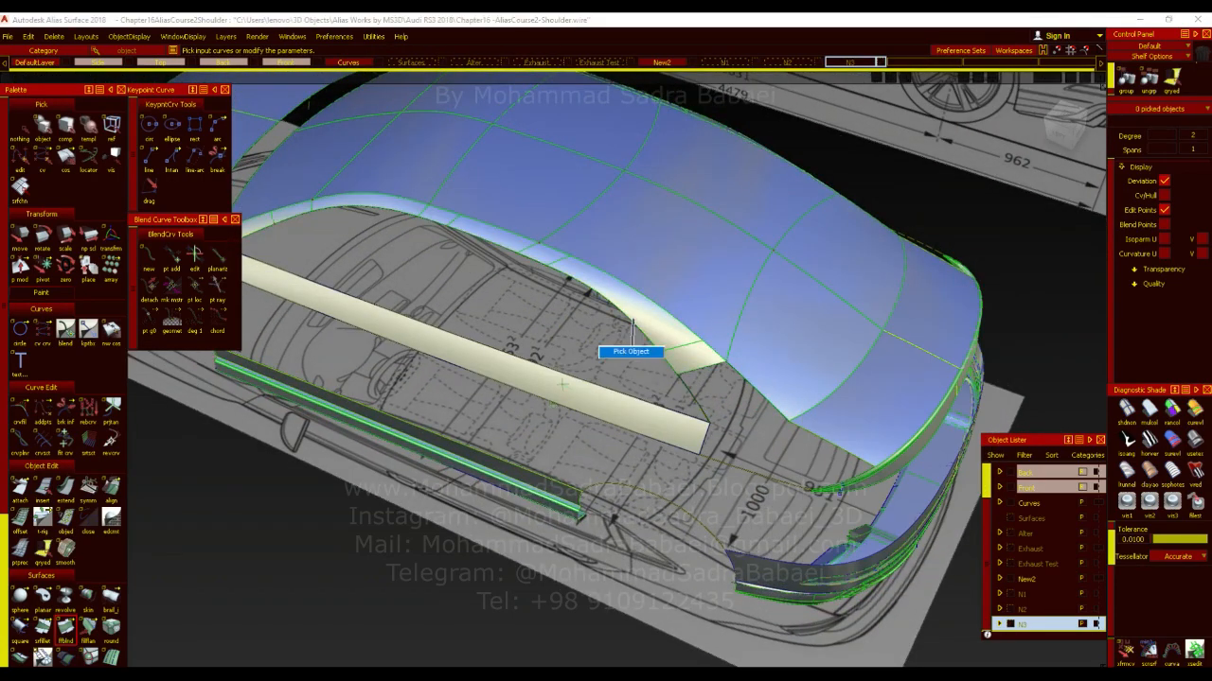
Delete the short stray curve just below the tapered end of the trunk lid's edge surface
{"action": "left_click_drag", "start_coordinate": [563, 384], "coordinate": [370, 332], "text": "alt+shift"}
{"action": "right_click_drag", "start_coordinate": [670, 445], "coordinate": [743, 445], "text": "alt+shift"}
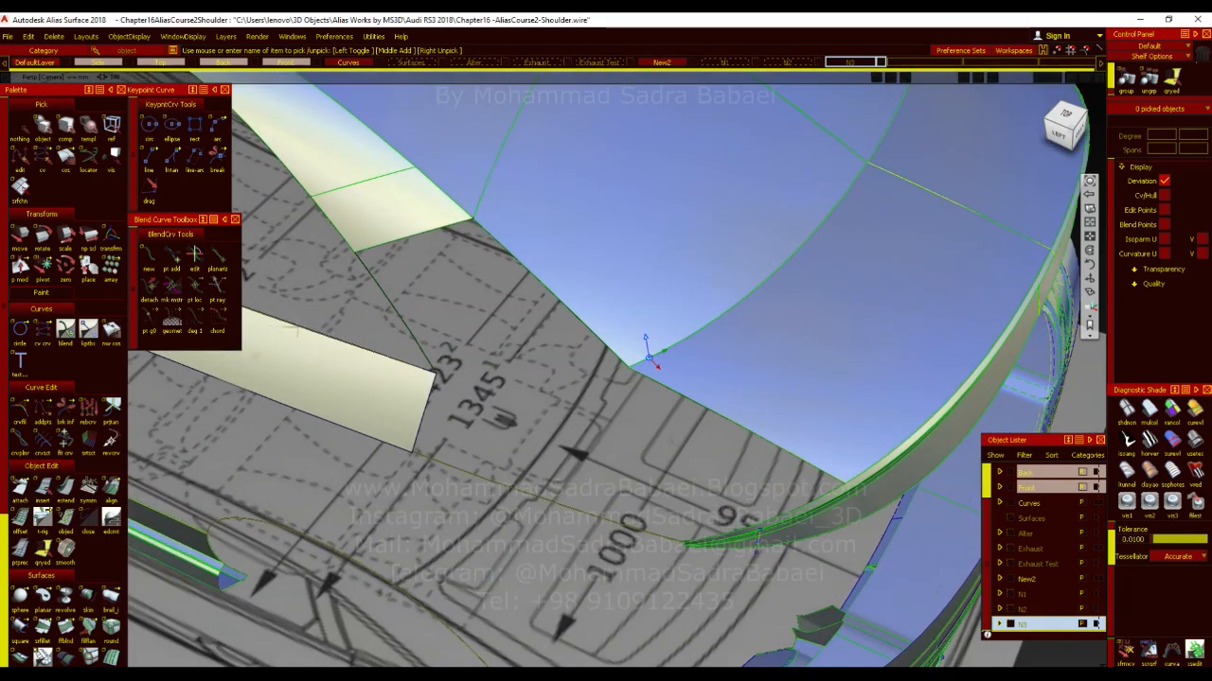
{"action": "left_click_drag", "start_coordinate": [743, 446], "coordinate": [748, 402], "text": "alt+shift"}
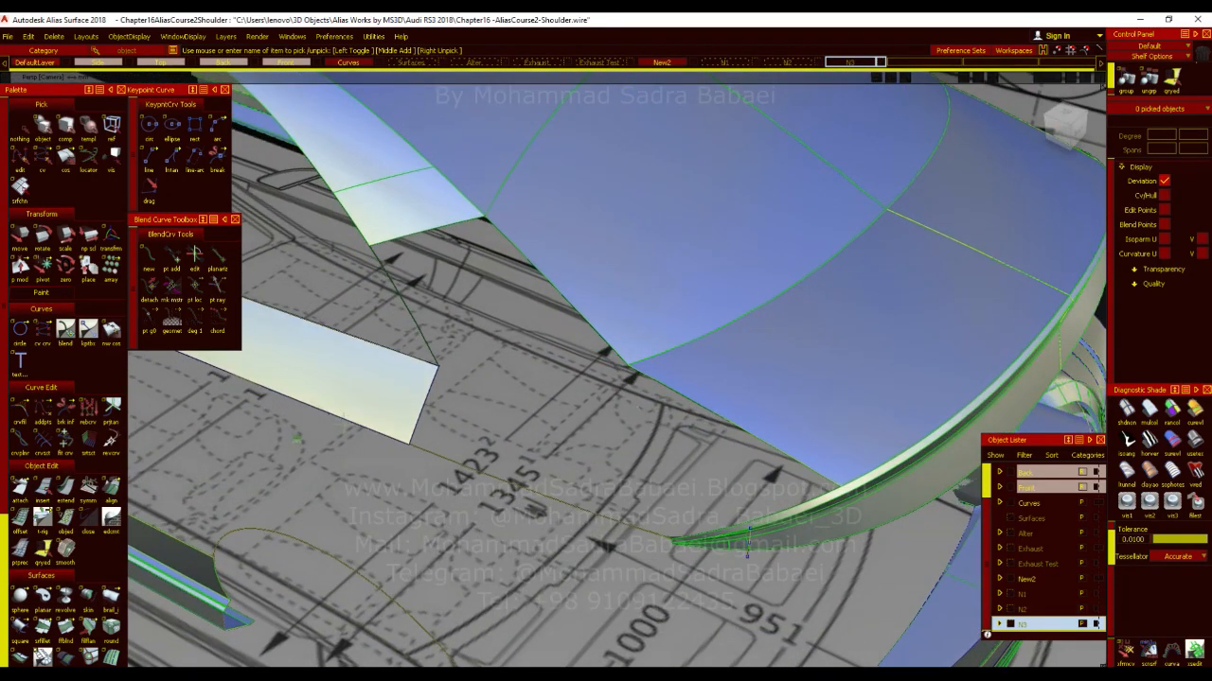
{"action": "left_click_drag", "start_coordinate": [766, 544], "coordinate": [771, 462], "text": "alt+shift"}
{"action": "left_click_drag", "start_coordinate": [742, 407], "coordinate": [748, 496], "text": "ctrl+shift"}
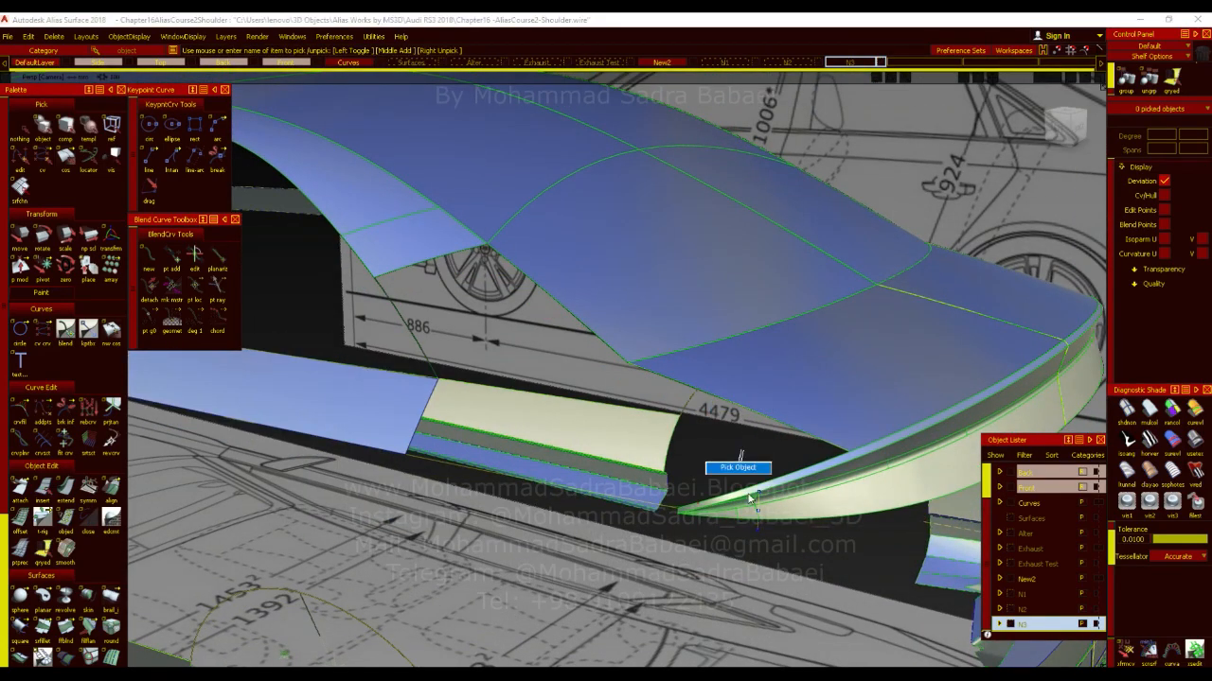
{"action": "left_click", "coordinate": [767, 546]}
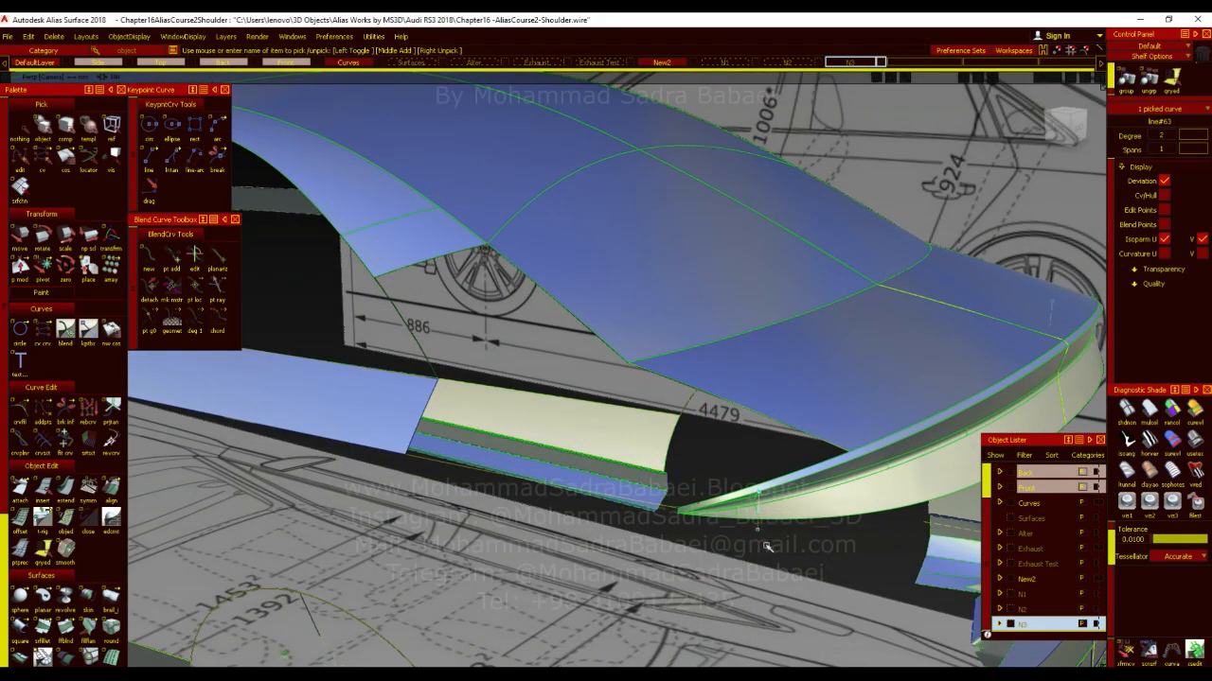
{"action": "key", "text": "Delete"}
Check the rear body surfaces with zebra-stripe and curvature evaluation shading, and return to the plain blue shading
{"action": "left_click_drag", "start_coordinate": [681, 307], "coordinate": [711, 366], "text": "alt+shift"}
{"action": "right_click_drag", "start_coordinate": [711, 365], "coordinate": [644, 369], "text": "alt+shift"}
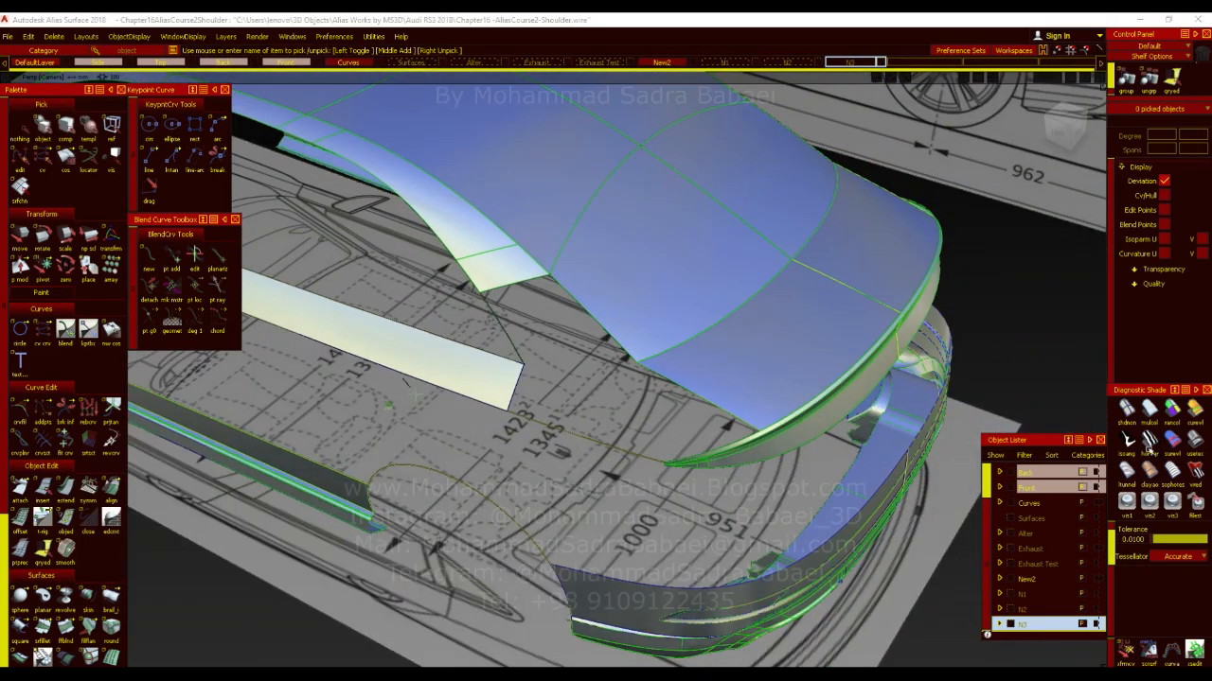
{"action": "left_click", "coordinate": [1148, 440]}
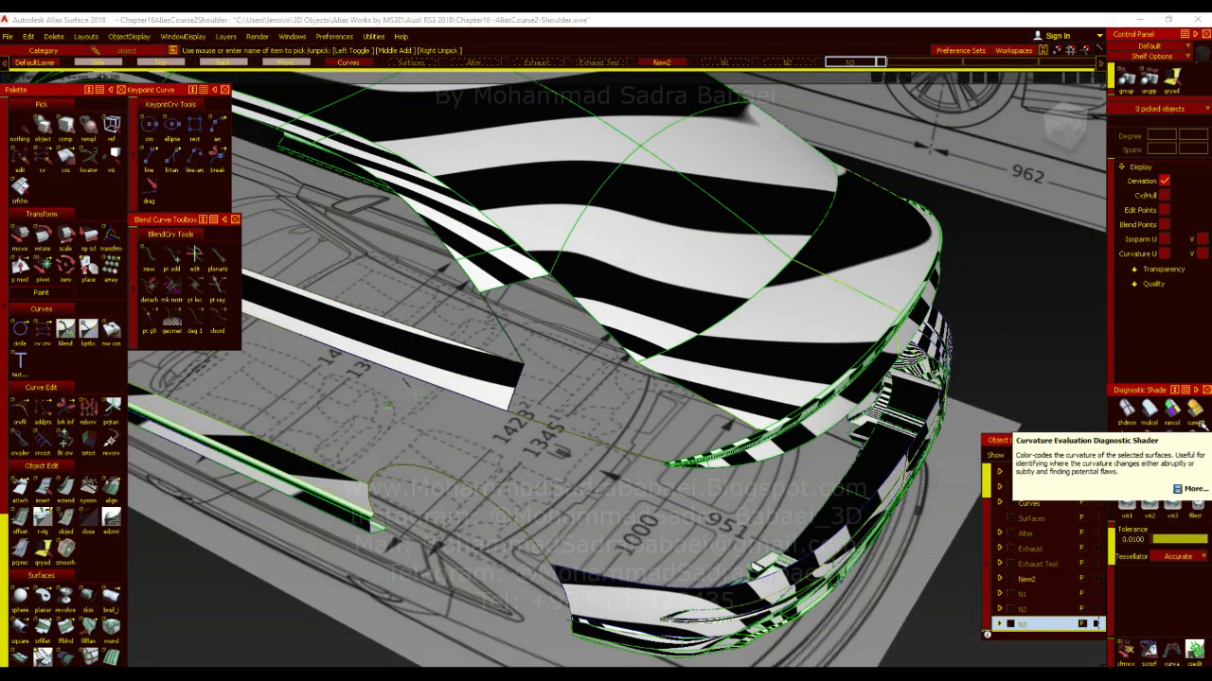
{"action": "left_click", "coordinate": [1198, 424]}
{"action": "left_click_drag", "start_coordinate": [704, 410], "coordinate": [701, 354], "text": "alt+shift"}
{"action": "right_click_drag", "start_coordinate": [708, 403], "coordinate": [729, 405], "text": "alt+shift"}
{"action": "left_click_drag", "start_coordinate": [729, 405], "coordinate": [700, 443], "text": "alt+shift"}
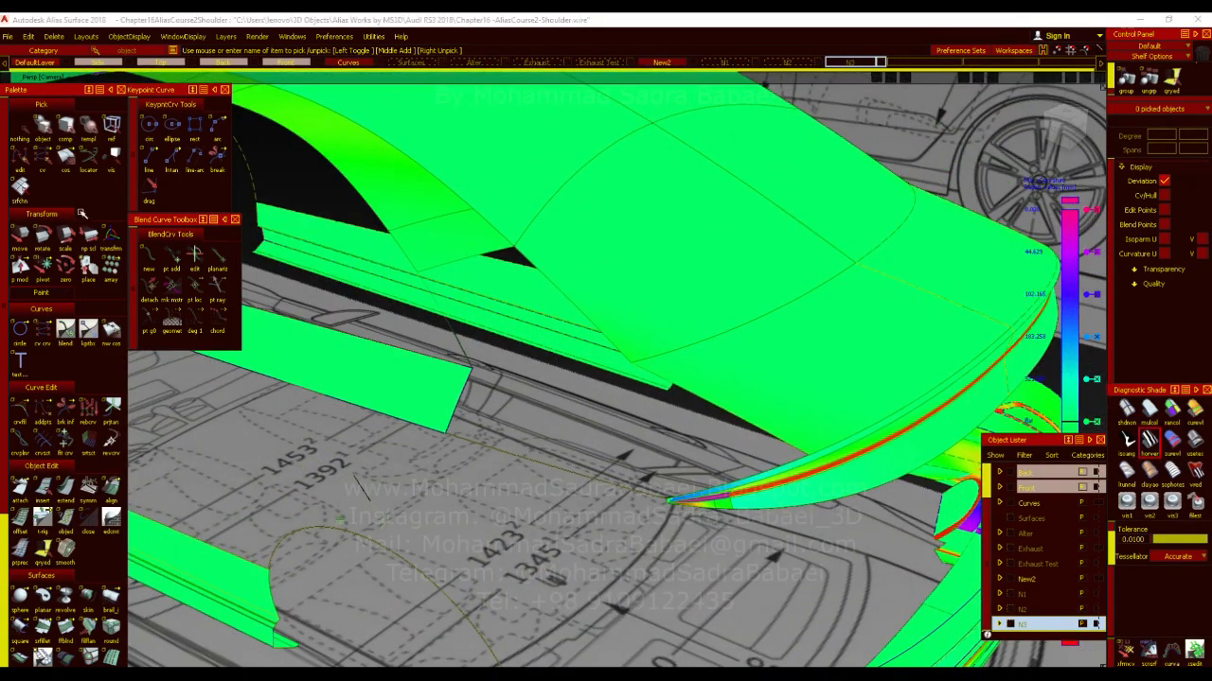
{"action": "left_click", "coordinate": [1150, 440]}
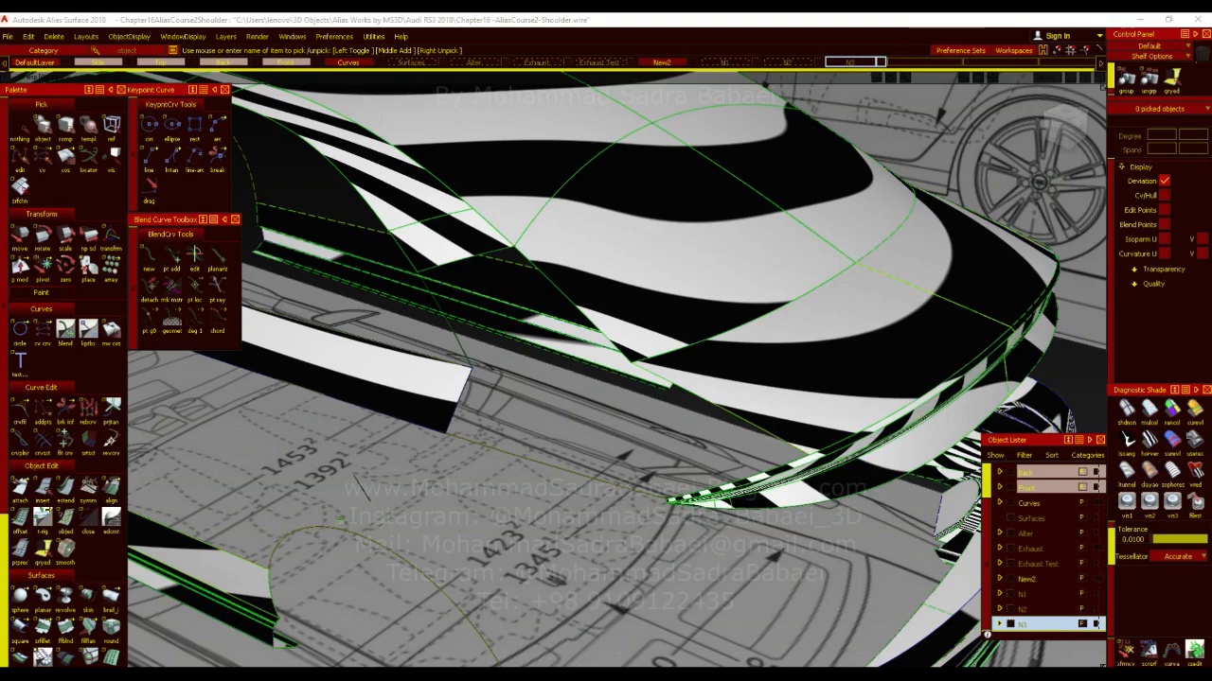
{"action": "left_click", "coordinate": [1195, 442]}
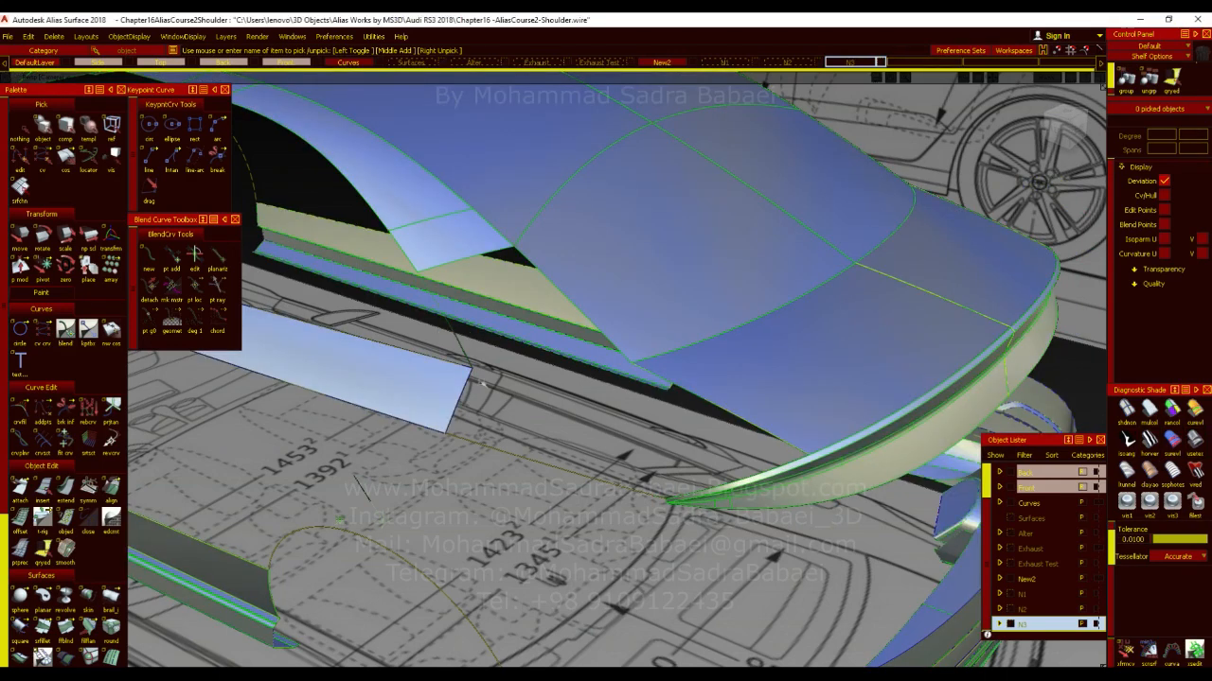
Show layer N1 and inspect the degree and spans of its surfaces below the rear pillar one by one
{"action": "left_click_drag", "start_coordinate": [364, 326], "coordinate": [361, 376], "text": "alt+shift"}
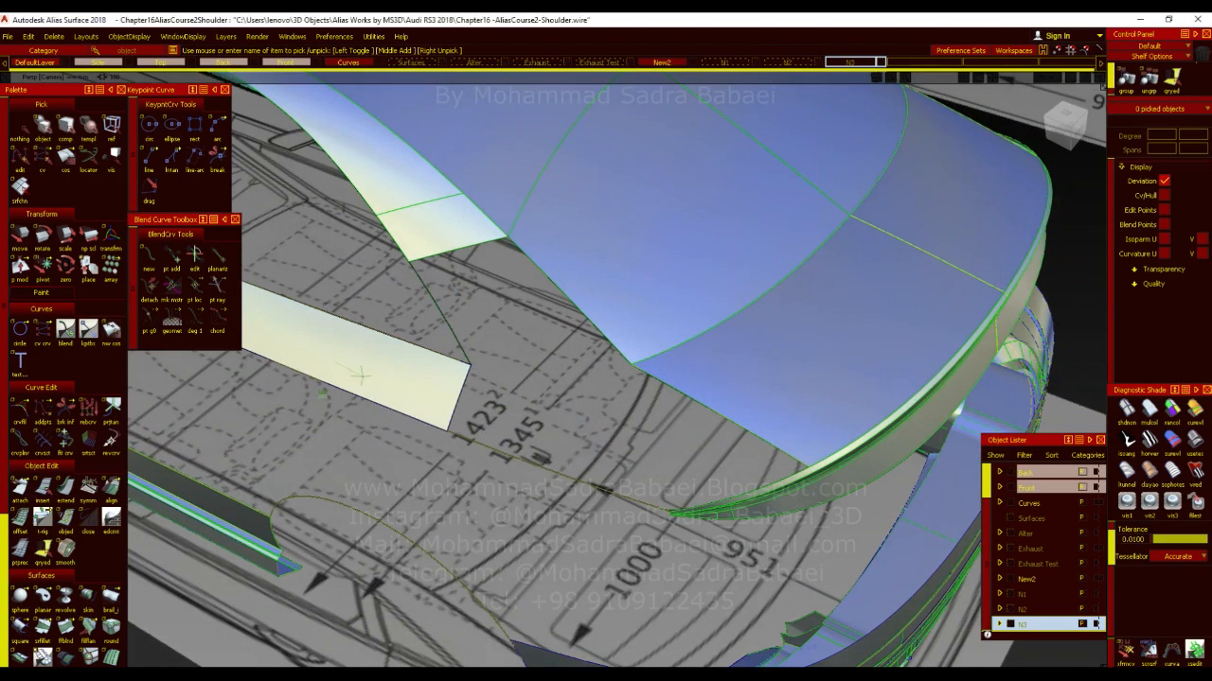
{"action": "left_click", "coordinate": [754, 63]}
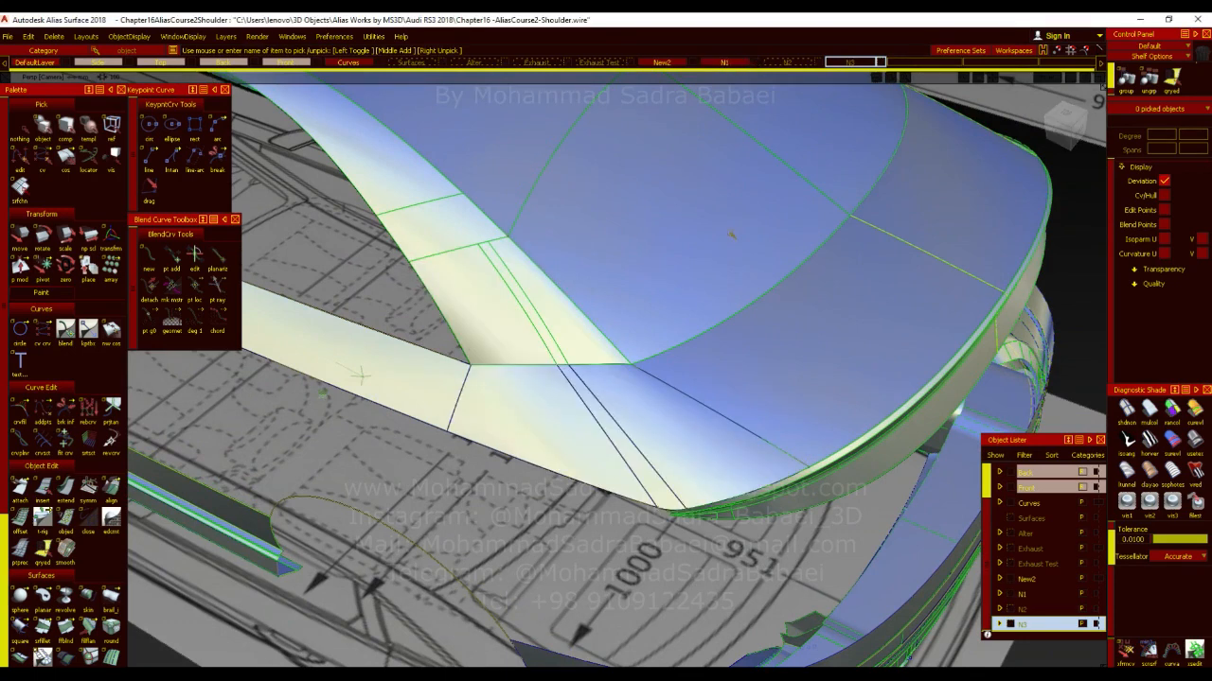
{"action": "left_click", "coordinate": [669, 426]}
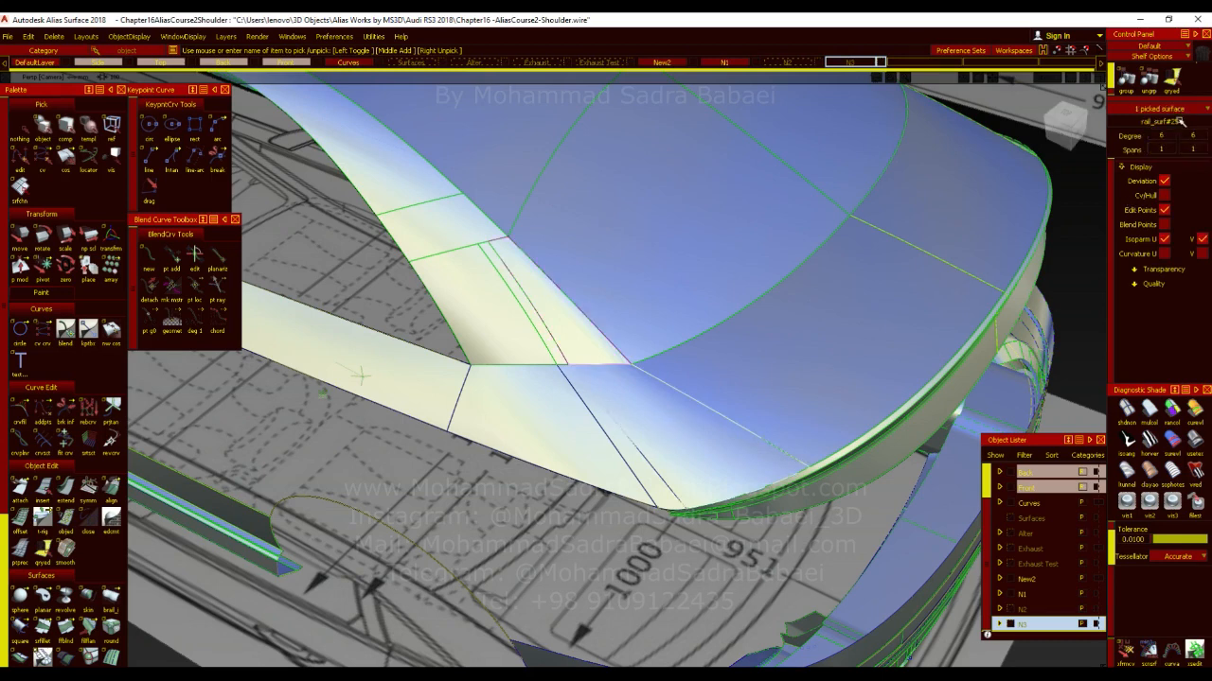
{"action": "left_click", "coordinate": [508, 423]}
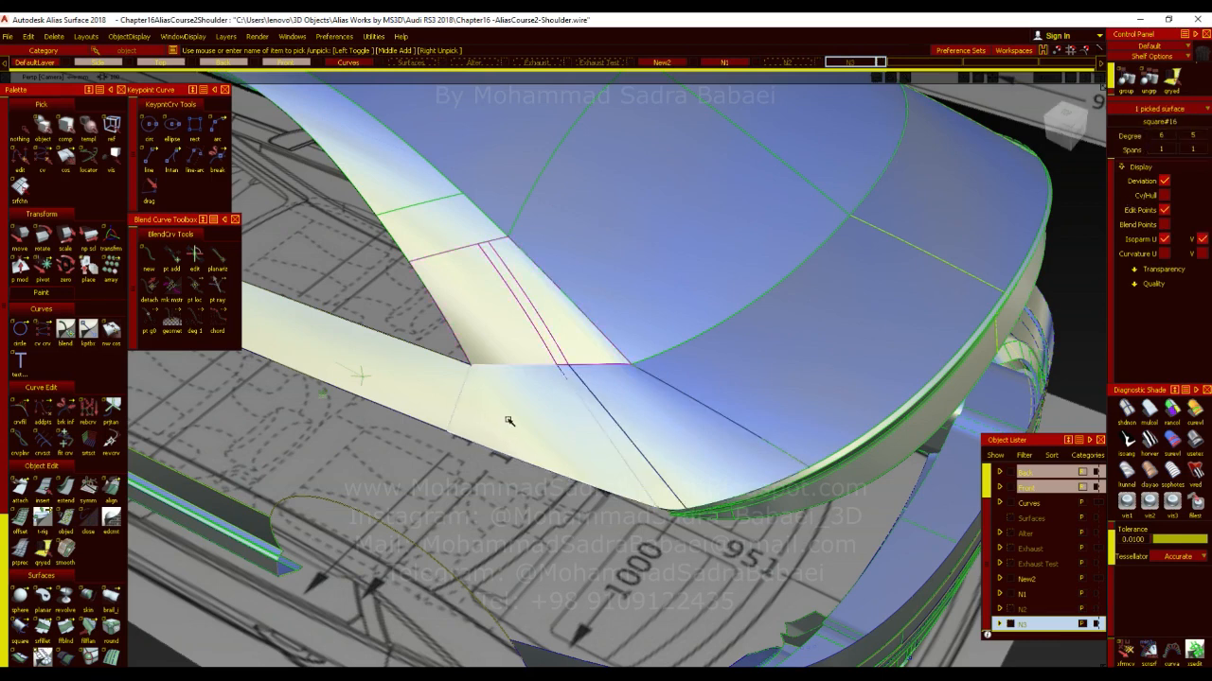
{"action": "left_click", "coordinate": [604, 425]}
{"action": "left_click", "coordinate": [682, 418]}
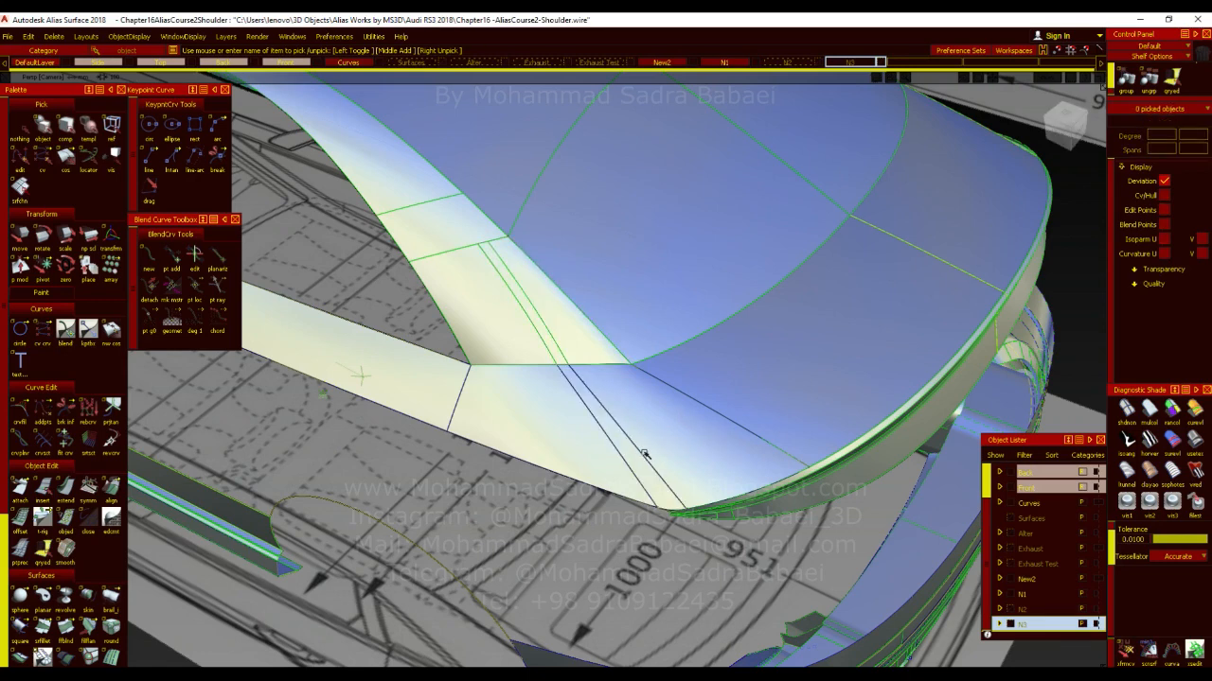
Inspect the degree and spans of layer N1's surfaces on the upper part of the rear pillar
{"action": "left_click", "coordinate": [516, 334]}
{"action": "left_click", "coordinate": [515, 282]}
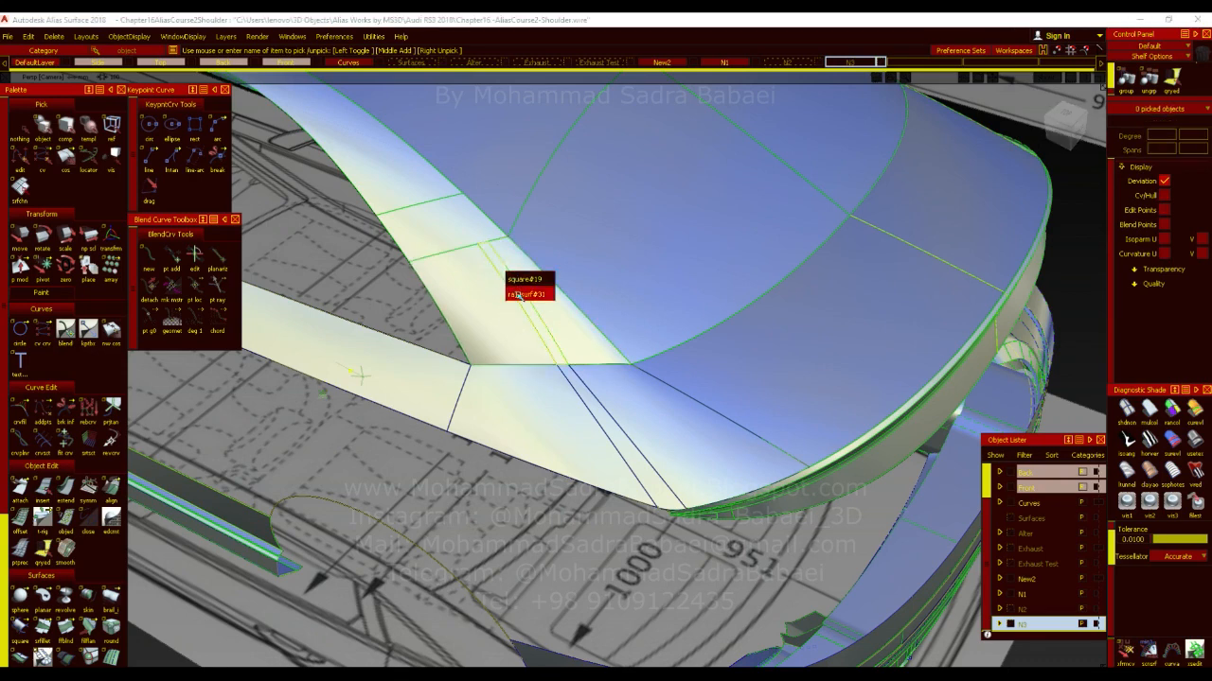
{"action": "left_click", "coordinate": [517, 295]}
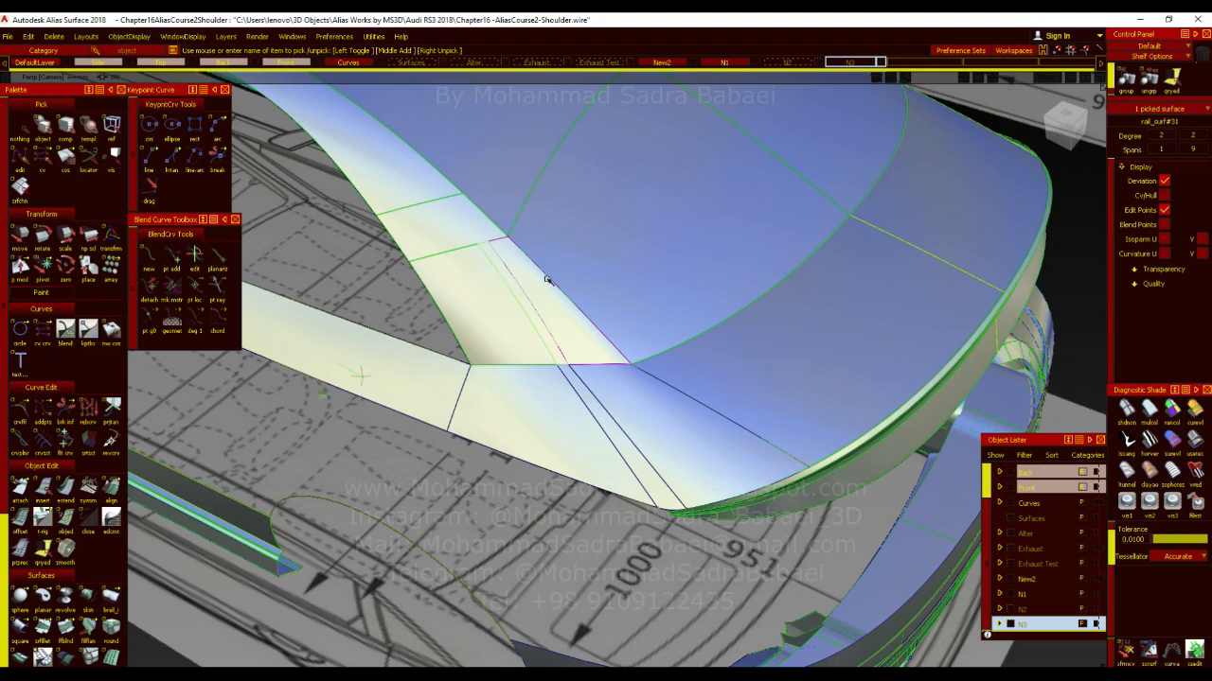
{"action": "left_click", "coordinate": [309, 427]}
{"action": "mouse_move", "coordinate": [616, 481]}
{"action": "left_mouse_down", "text": "alt+shift"}
{"action": "mouse_move", "coordinate": [653, 514]}
{"action": "mouse_move", "coordinate": [606, 447]}
{"action": "left_mouse_up", "text": "alt+shift"}
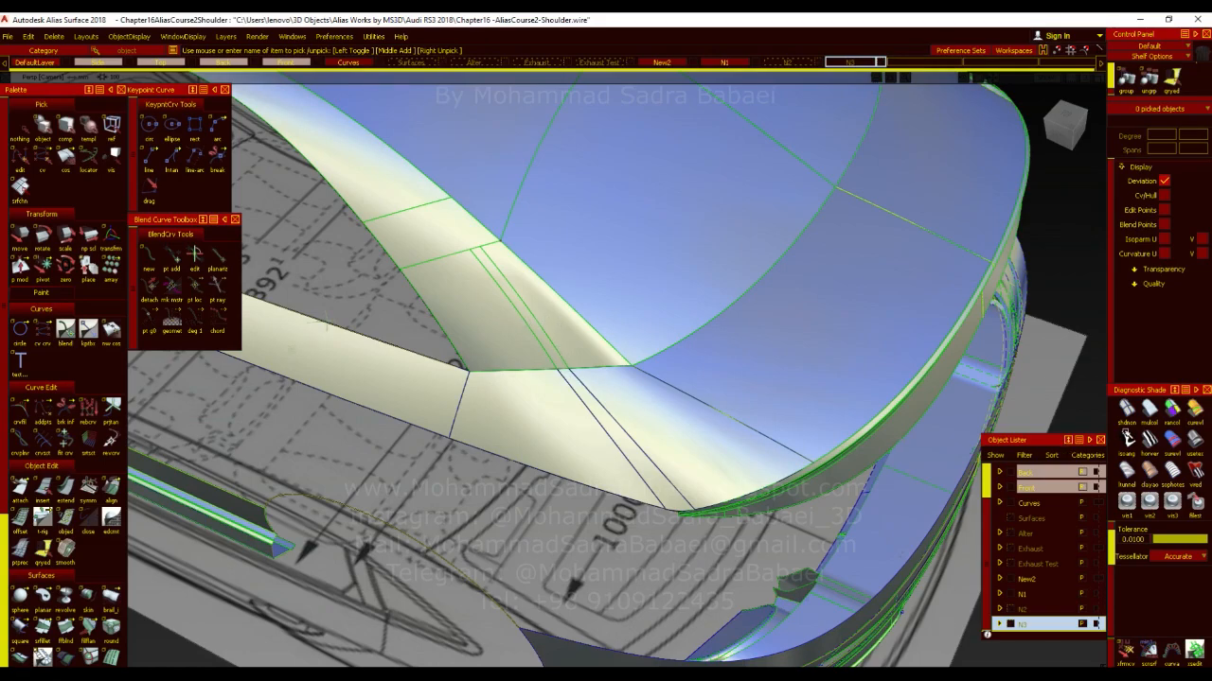
Check the highlight flow across layer N1's pillar surfaces with zebra-stripe shading, and return to the plain blue shading
{"action": "left_click", "coordinate": [1149, 438]}
{"action": "mouse_move", "coordinate": [720, 398]}
{"action": "left_mouse_down", "text": "alt+shift"}
{"action": "mouse_move", "coordinate": [765, 362]}
{"action": "mouse_move", "coordinate": [653, 338]}
{"action": "mouse_move", "coordinate": [719, 374]}
{"action": "mouse_move", "coordinate": [727, 363]}
{"action": "mouse_move", "coordinate": [749, 434]}
{"action": "mouse_move", "coordinate": [718, 428]}
{"action": "left_mouse_up", "text": "alt+shift"}
{"action": "key", "text": "ctrl+m"}
{"action": "mouse_move", "coordinate": [692, 458]}
{"action": "right_mouse_down", "text": "alt+shift"}
{"action": "mouse_move", "coordinate": [662, 454]}
{"action": "mouse_move", "coordinate": [696, 422]}
{"action": "right_mouse_up", "text": "alt+shift"}
{"action": "left_click", "coordinate": [1191, 442]}
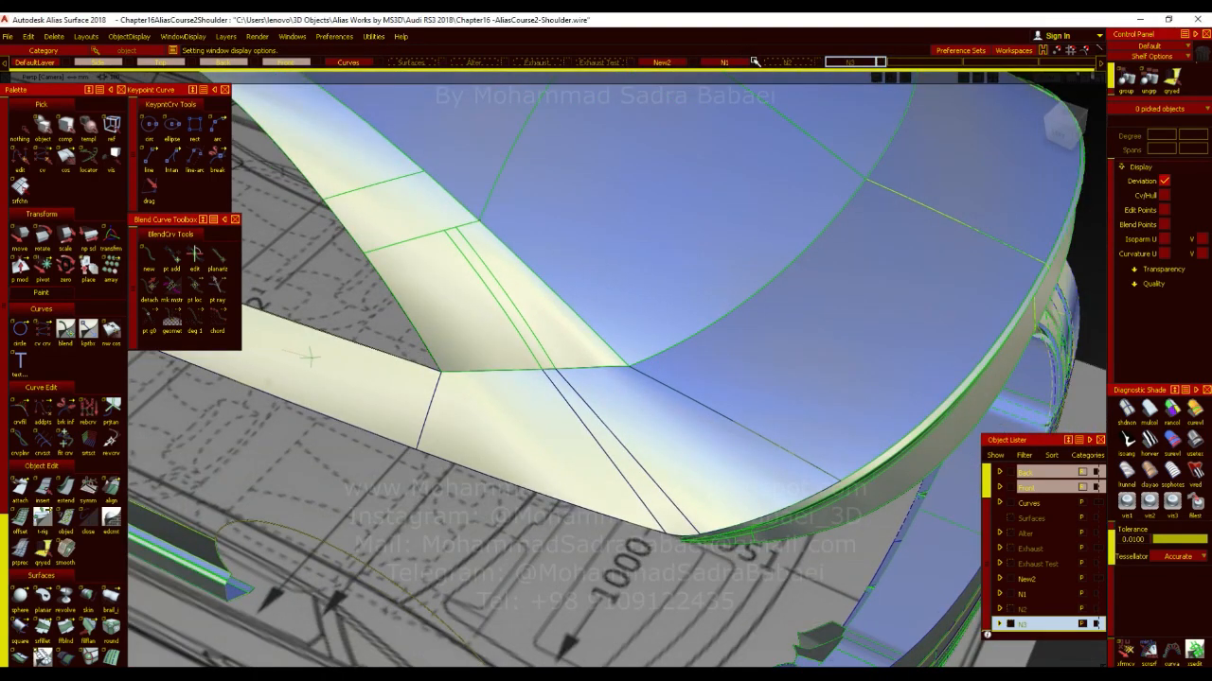
Hide layer N1 and show the alternative pillar surfaces on layer N2
{"action": "left_click", "coordinate": [754, 61]}
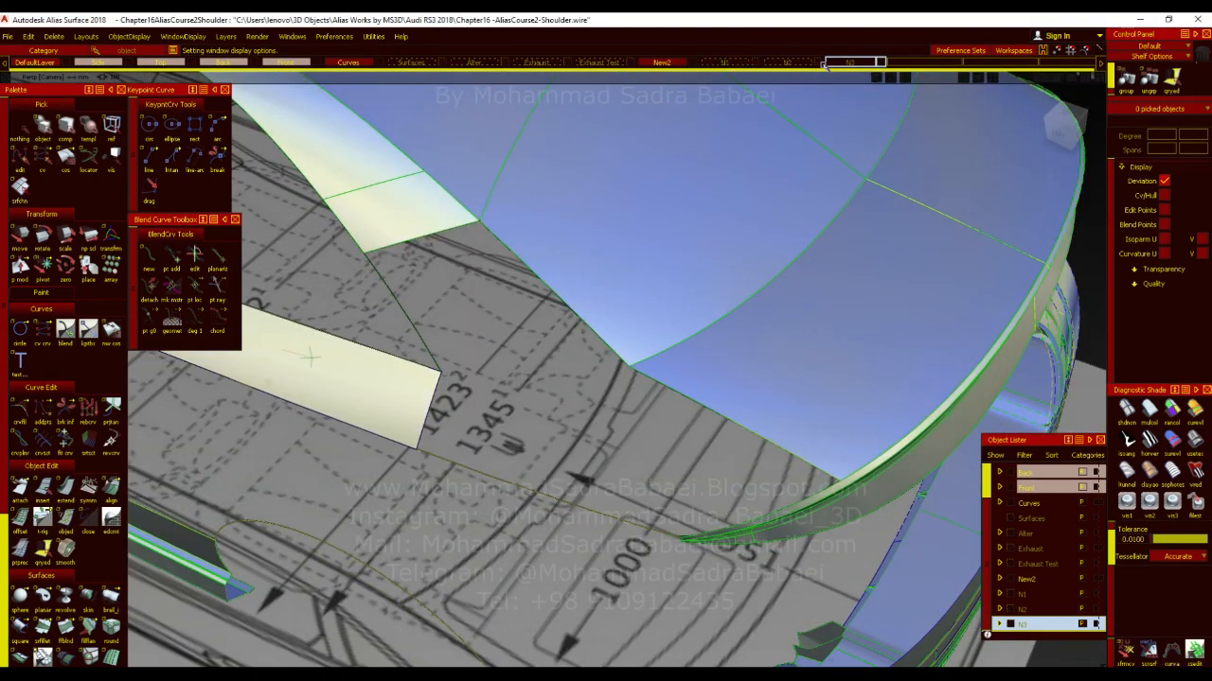
{"action": "left_click", "coordinate": [821, 65]}
{"action": "left_click_drag", "start_coordinate": [791, 340], "coordinate": [765, 406], "text": "alt+shift"}
Inspect the degree and spans of layer N2's surfaces below the rear pillar one by one
{"action": "left_click", "coordinate": [669, 432]}
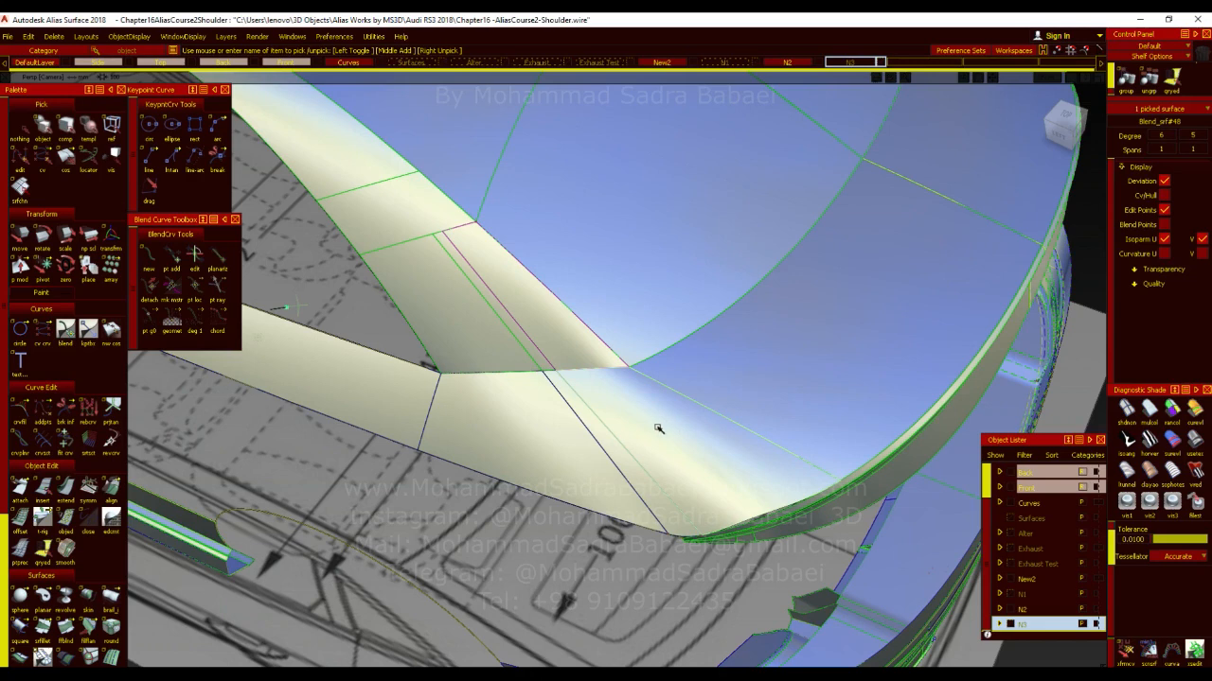
{"action": "left_click", "coordinate": [632, 438]}
{"action": "left_click", "coordinate": [595, 430]}
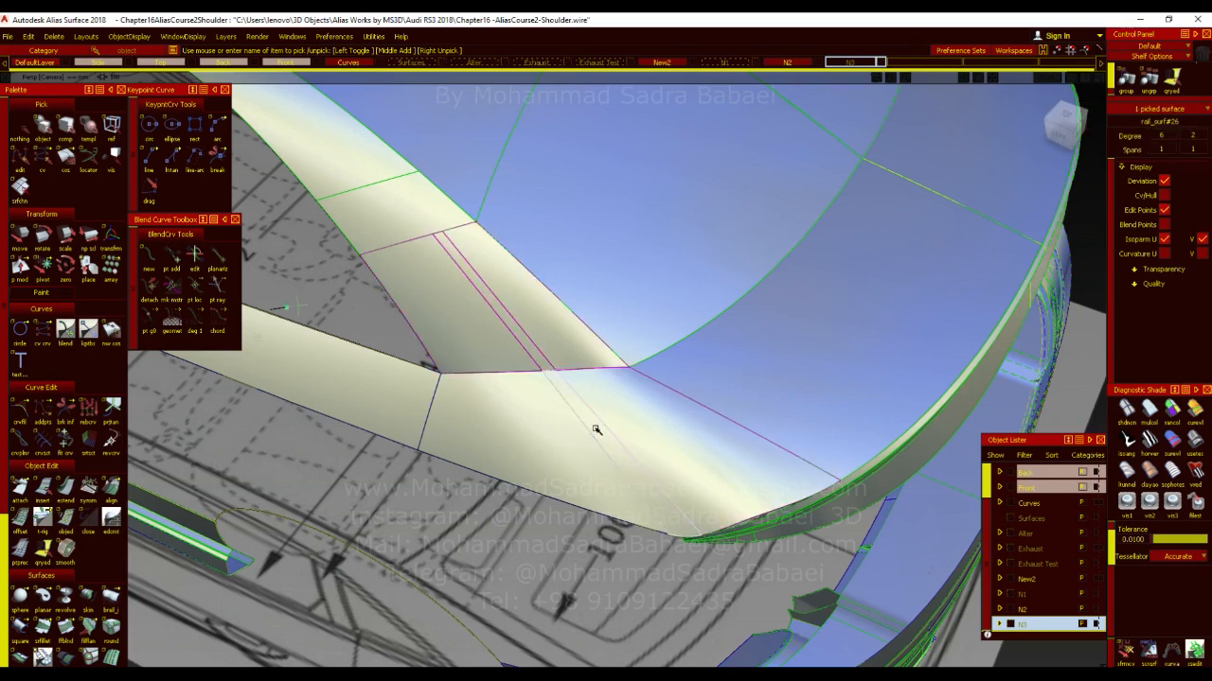
{"action": "left_click", "coordinate": [534, 422]}
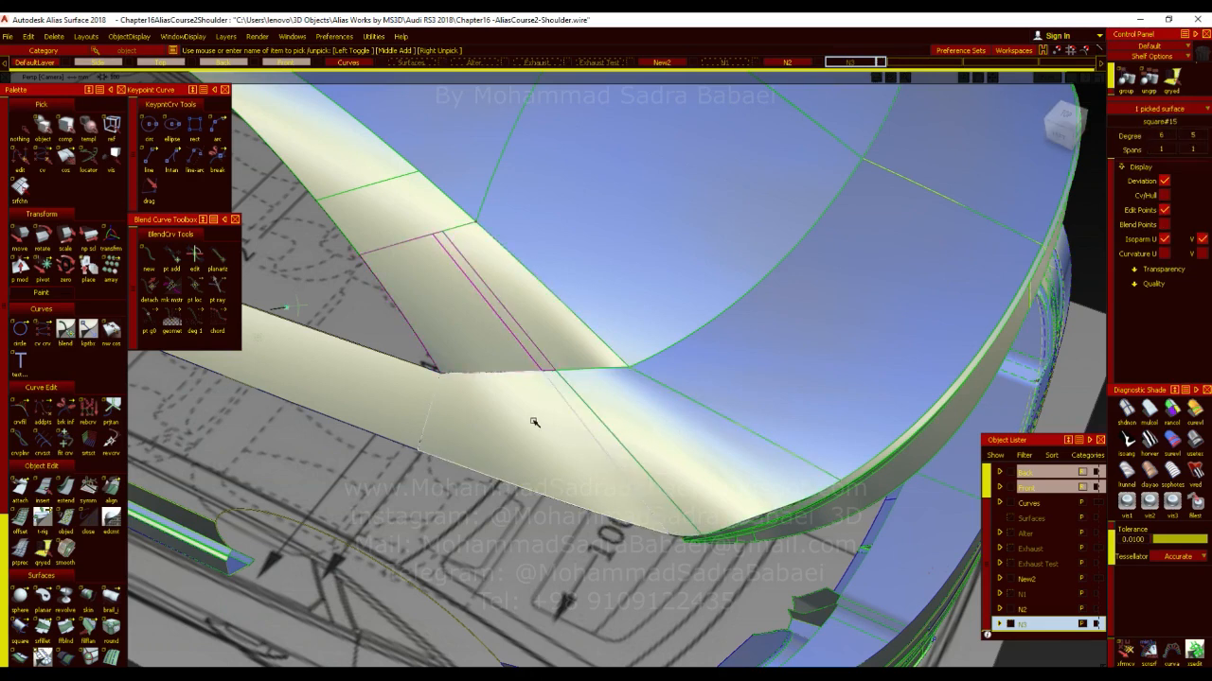
{"action": "left_click", "coordinate": [533, 422]}
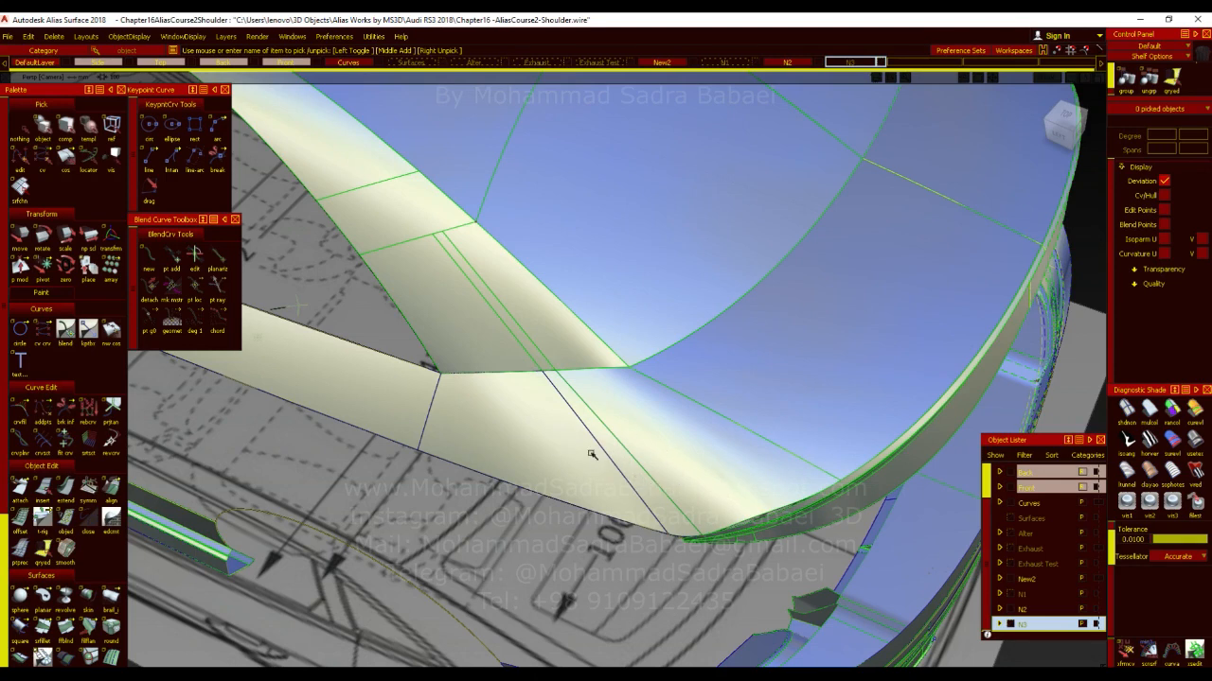
Inspect the degree and spans of layer N2's surfaces on the upper part of the rear pillar
{"action": "left_click_drag", "start_coordinate": [541, 365], "coordinate": [505, 347]}
{"action": "left_click", "coordinate": [467, 326]}
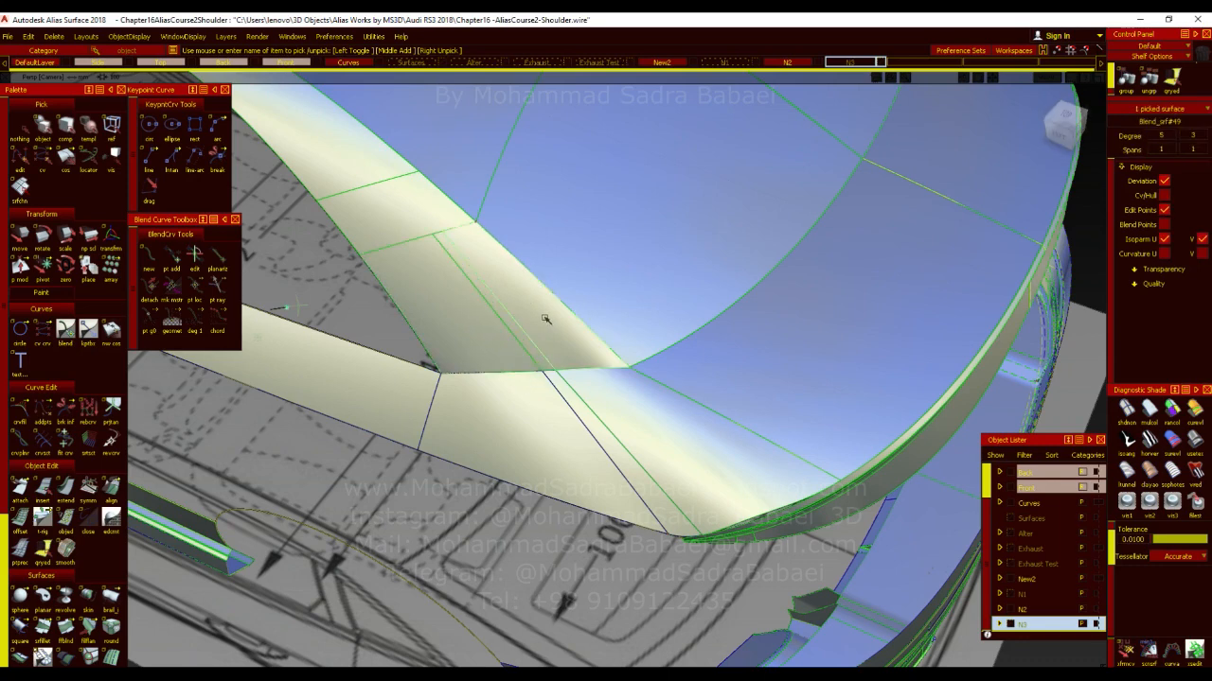
{"action": "left_click", "coordinate": [545, 317]}
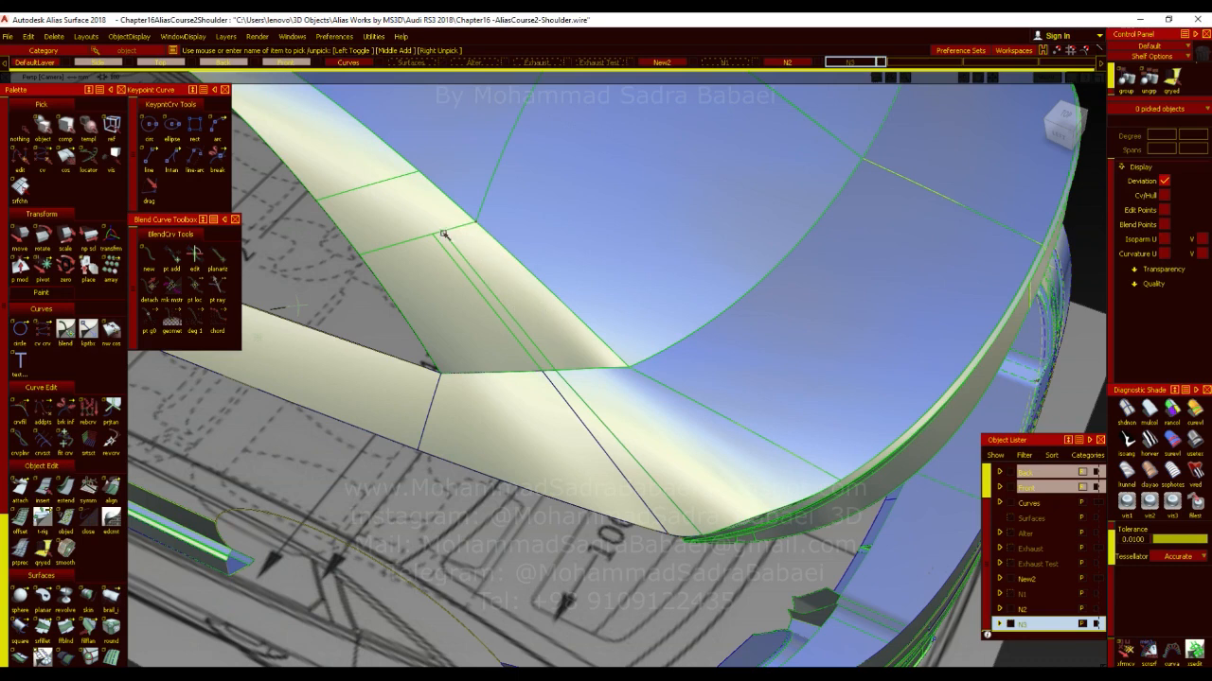
Make N2 the active layer
{"action": "key", "text": "alt+m"}
{"action": "key", "text": "alt+m"}
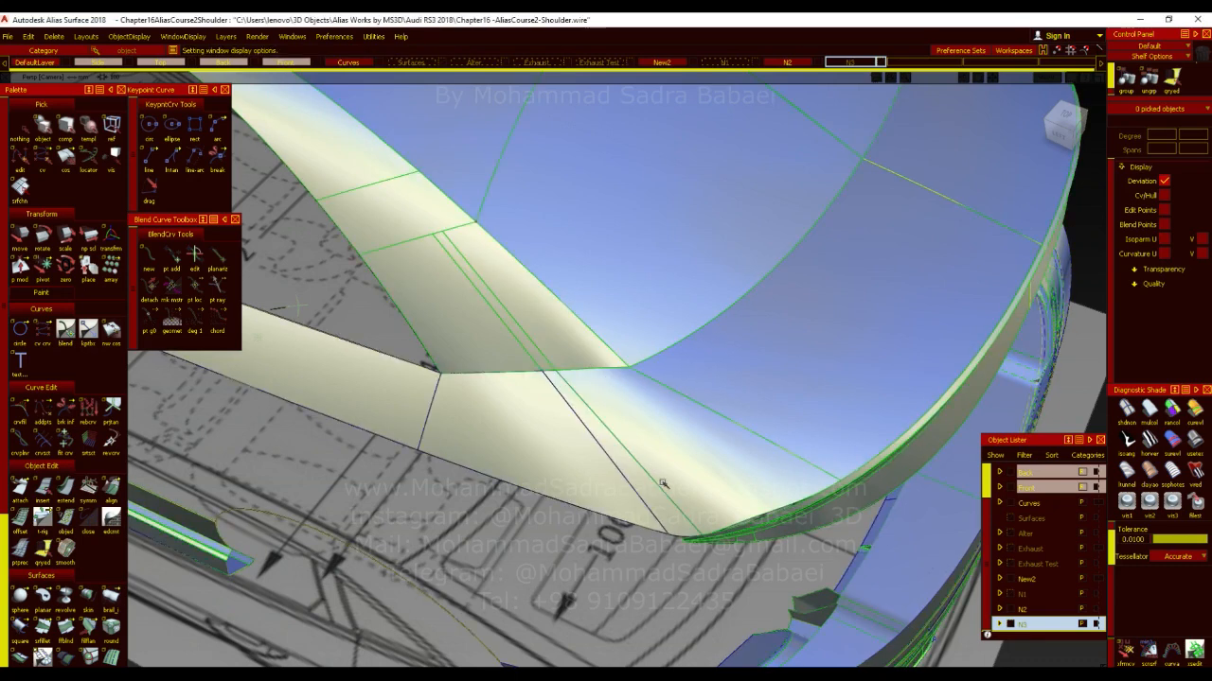
{"action": "left_click_drag", "start_coordinate": [604, 411], "coordinate": [659, 330], "text": "alt+shift"}
{"action": "middle_click_drag", "start_coordinate": [788, 524], "coordinate": [535, 425], "text": "alt+shift"}
{"action": "right_click_drag", "start_coordinate": [566, 387], "coordinate": [690, 410], "text": "alt+shift"}
{"action": "left_click_drag", "start_coordinate": [690, 411], "coordinate": [698, 325], "text": "alt+shift"}
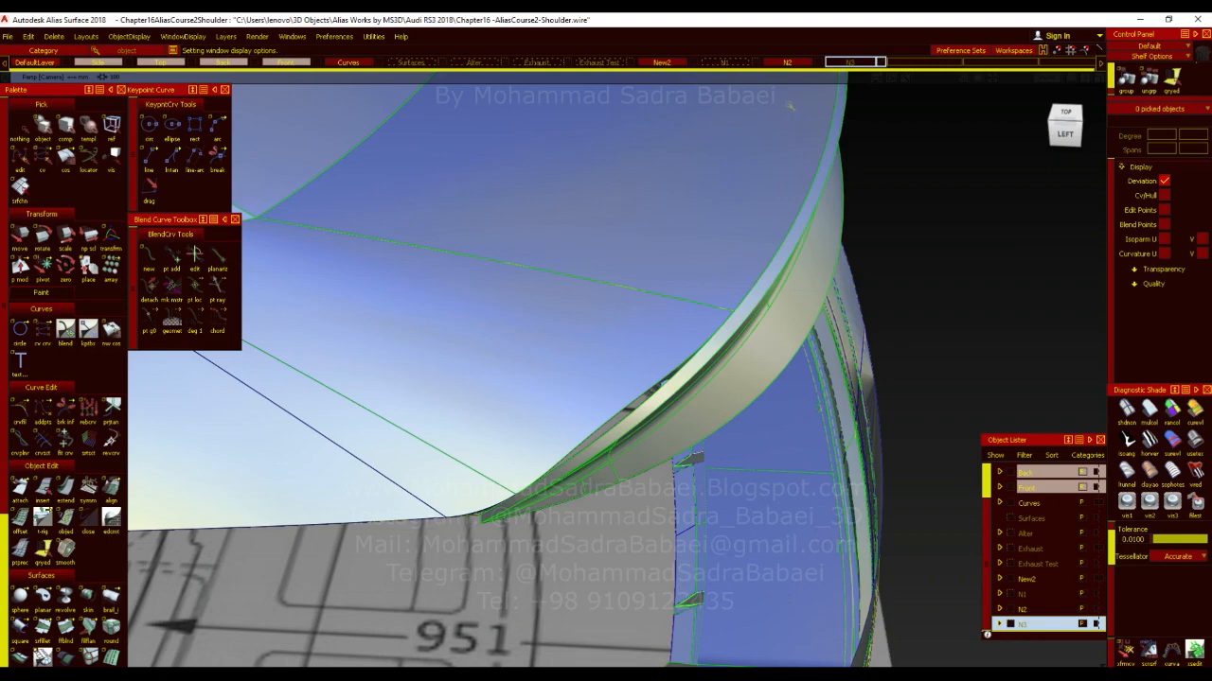
{"action": "middle_click", "coordinate": [804, 63]}
{"action": "middle_click", "coordinate": [804, 62]}
{"action": "left_click", "coordinate": [801, 63]}
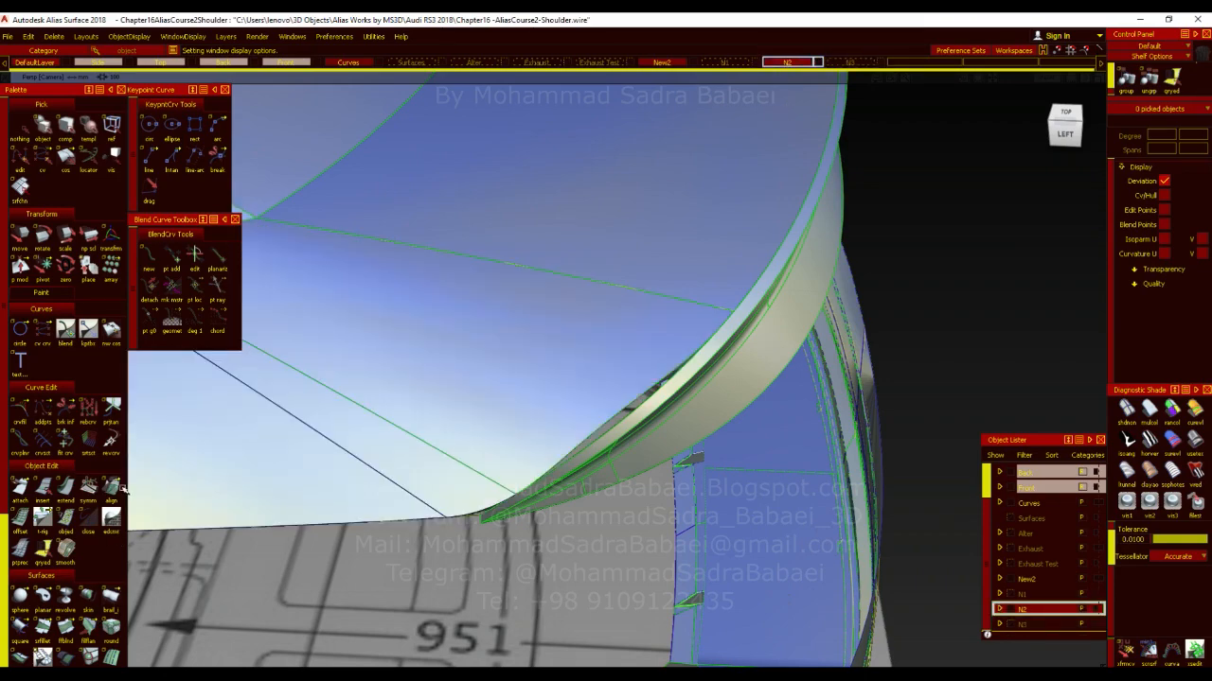
Inspect the degree and spans of the narrow blend surface on layer N2's rear pillar, with its U isoparms turned off
{"action": "left_click_drag", "start_coordinate": [741, 489], "coordinate": [476, 429], "text": "alt+shift"}
{"action": "right_click_drag", "start_coordinate": [520, 427], "coordinate": [615, 431], "text": "alt+shift"}
{"action": "left_click_drag", "start_coordinate": [616, 431], "coordinate": [539, 390], "text": "alt+shift"}
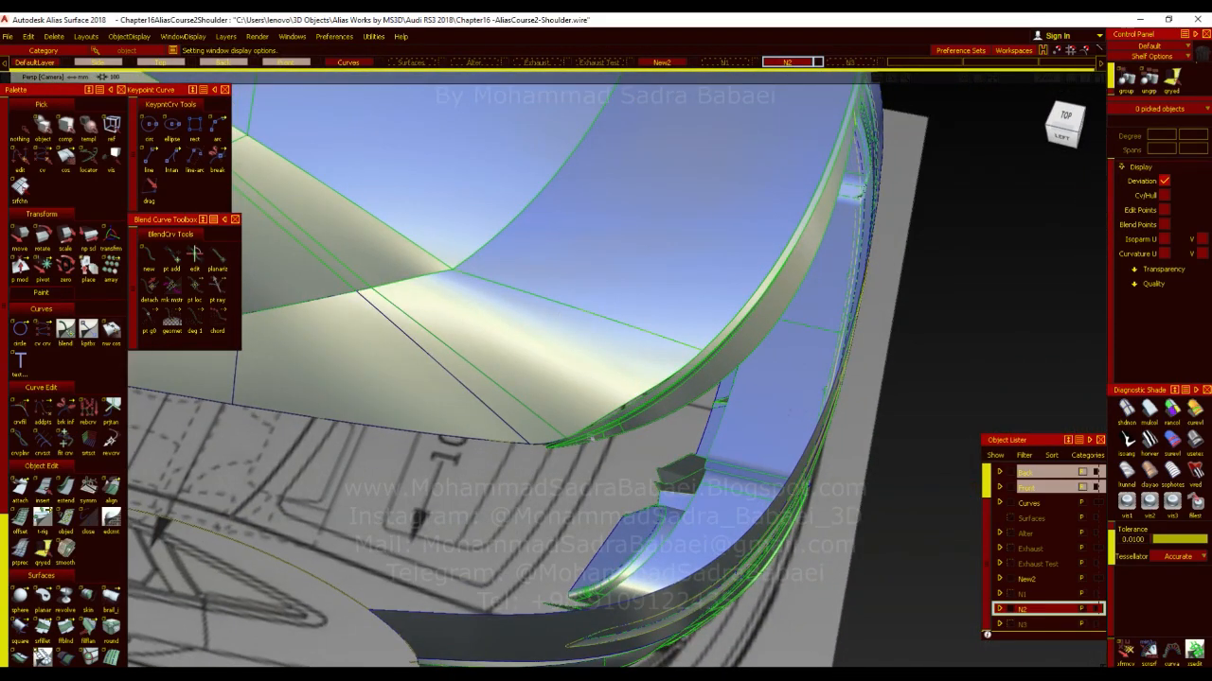
{"action": "scroll", "coordinate": [606, 419], "scroll_direction": "up", "scroll_amount": 4}
{"action": "scroll", "coordinate": [579, 387], "scroll_direction": "down", "scroll_amount": 2}
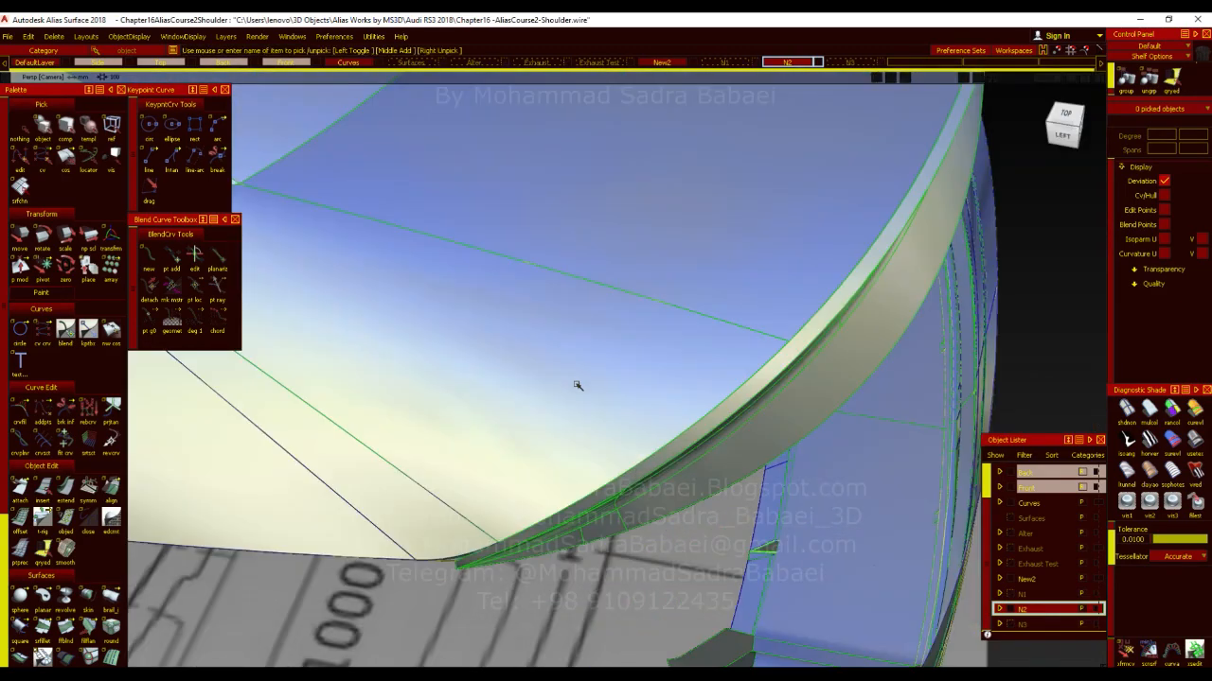
{"action": "left_click_drag", "start_coordinate": [669, 446], "coordinate": [641, 402], "text": "alt+shift"}
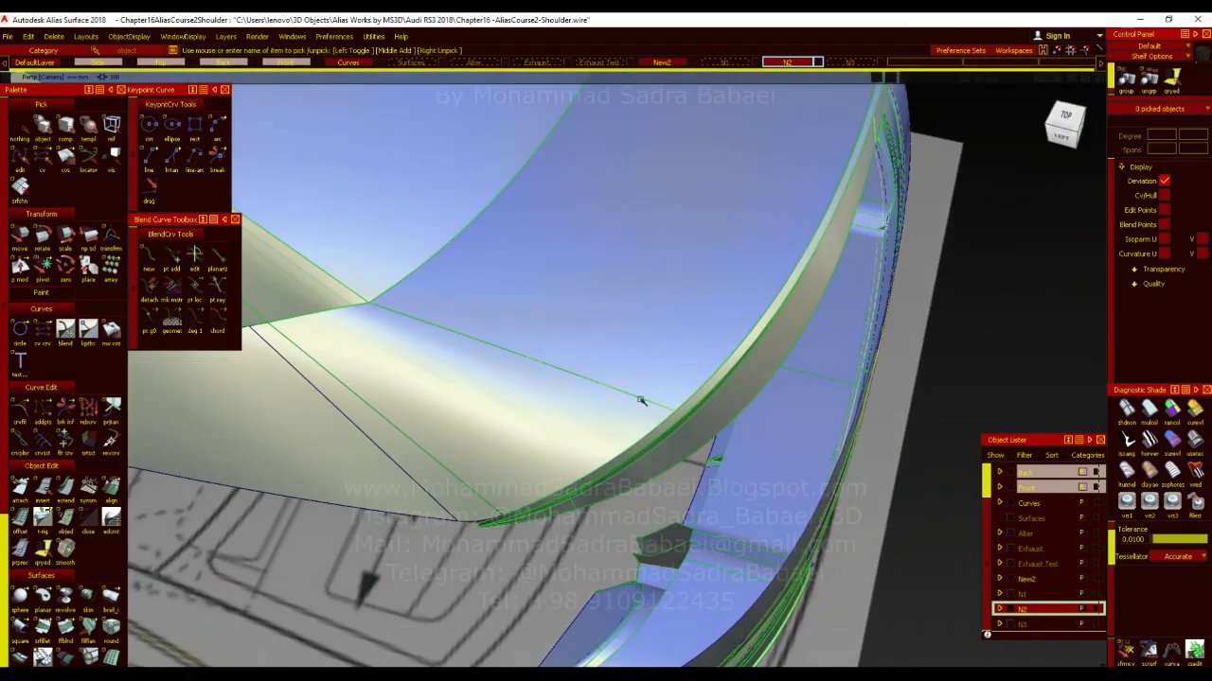
{"action": "left_click_drag", "start_coordinate": [568, 407], "coordinate": [516, 317], "text": "alt+shift"}
{"action": "key", "text": "alt+m"}
{"action": "left_click", "coordinate": [505, 328]}
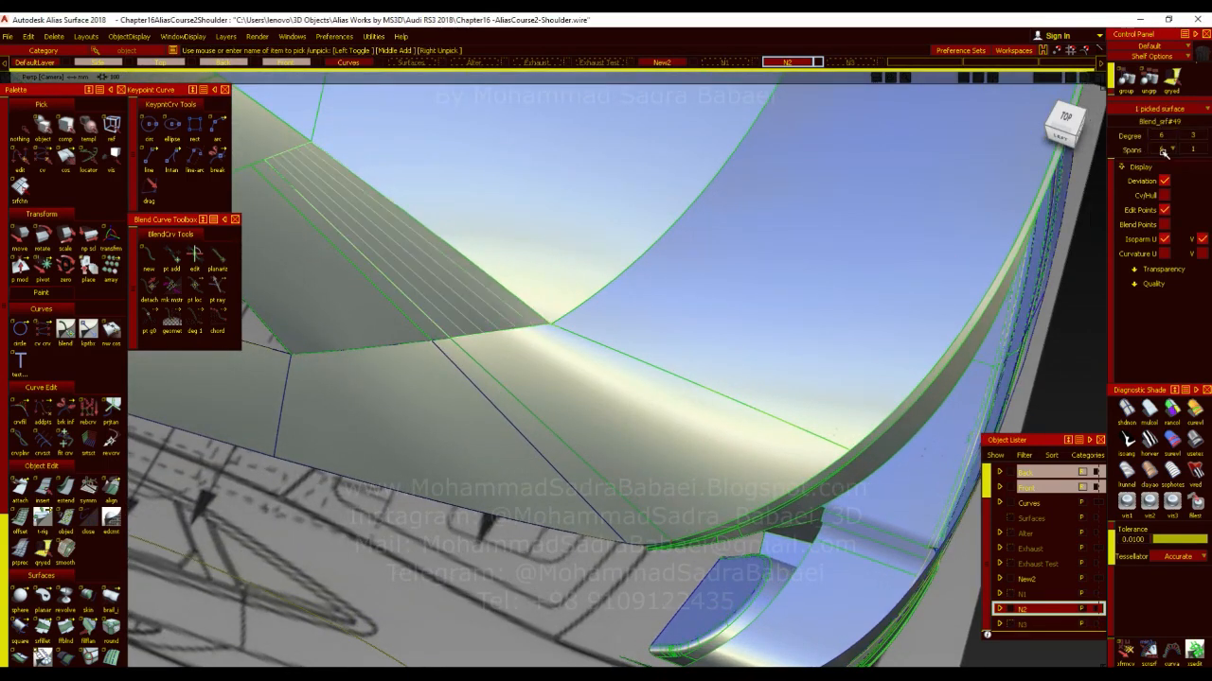
{"action": "left_click", "coordinate": [1165, 241]}
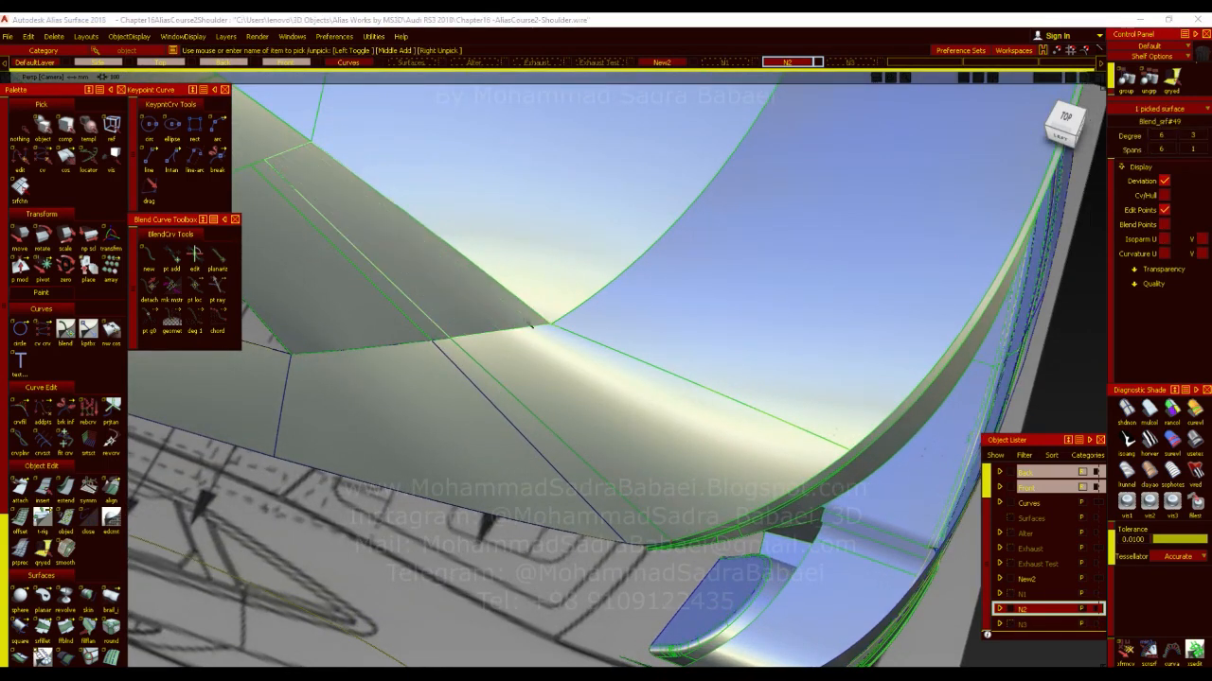
{"action": "left_click_drag", "start_coordinate": [527, 446], "coordinate": [630, 420], "text": "alt+shift"}
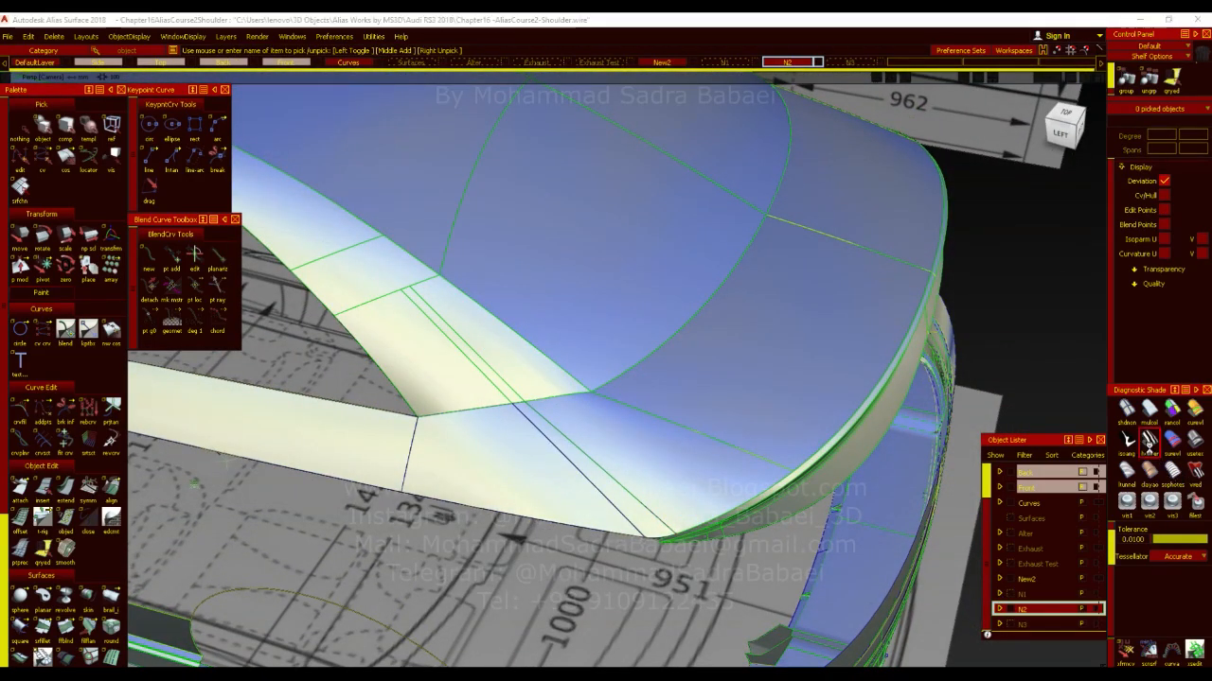
Check the highlight flow across layer N2's pillar surfaces with zebra-stripe shading, and return to the plain blue shading
{"action": "left_click", "coordinate": [1149, 440]}
{"action": "mouse_move", "coordinate": [668, 409]}
{"action": "left_mouse_down", "text": "alt+shift"}
{"action": "mouse_move", "coordinate": [675, 482]}
{"action": "mouse_move", "coordinate": [563, 413]}
{"action": "mouse_move", "coordinate": [562, 399]}
{"action": "left_mouse_up", "text": "alt+shift"}
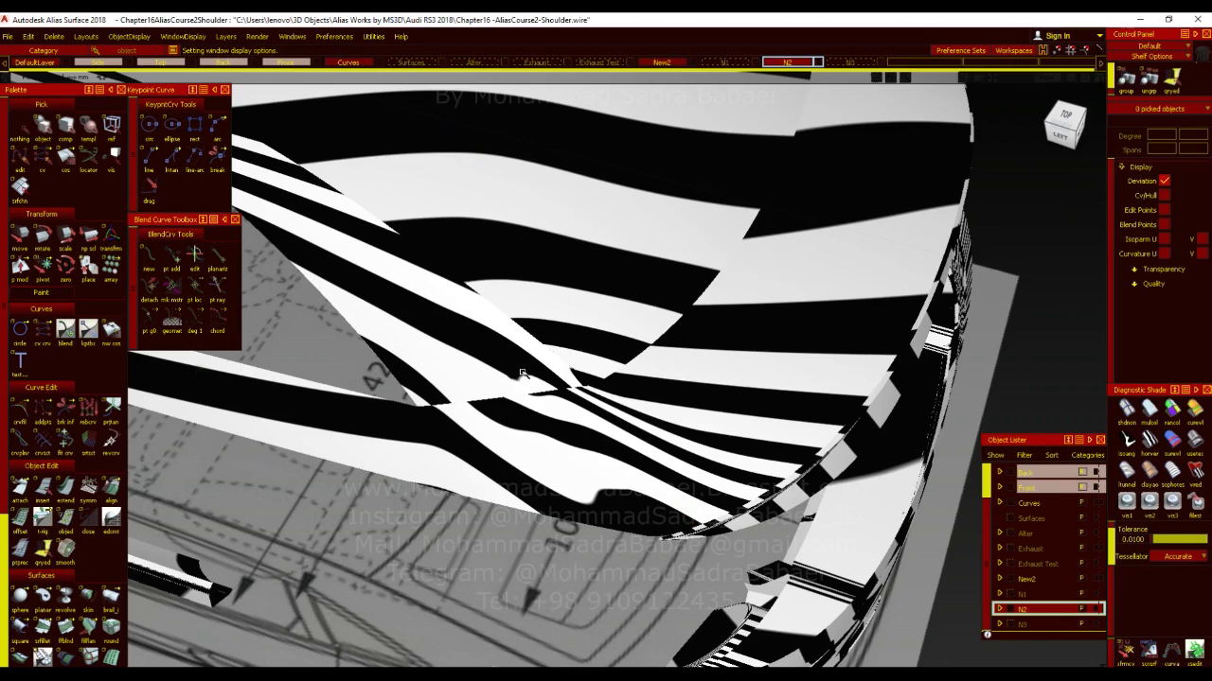
{"action": "mouse_move", "coordinate": [604, 502]}
{"action": "left_mouse_down", "text": "alt+shift"}
{"action": "mouse_move", "coordinate": [609, 487]}
{"action": "mouse_move", "coordinate": [615, 512]}
{"action": "mouse_move", "coordinate": [664, 413]}
{"action": "left_mouse_up", "text": "alt+shift"}
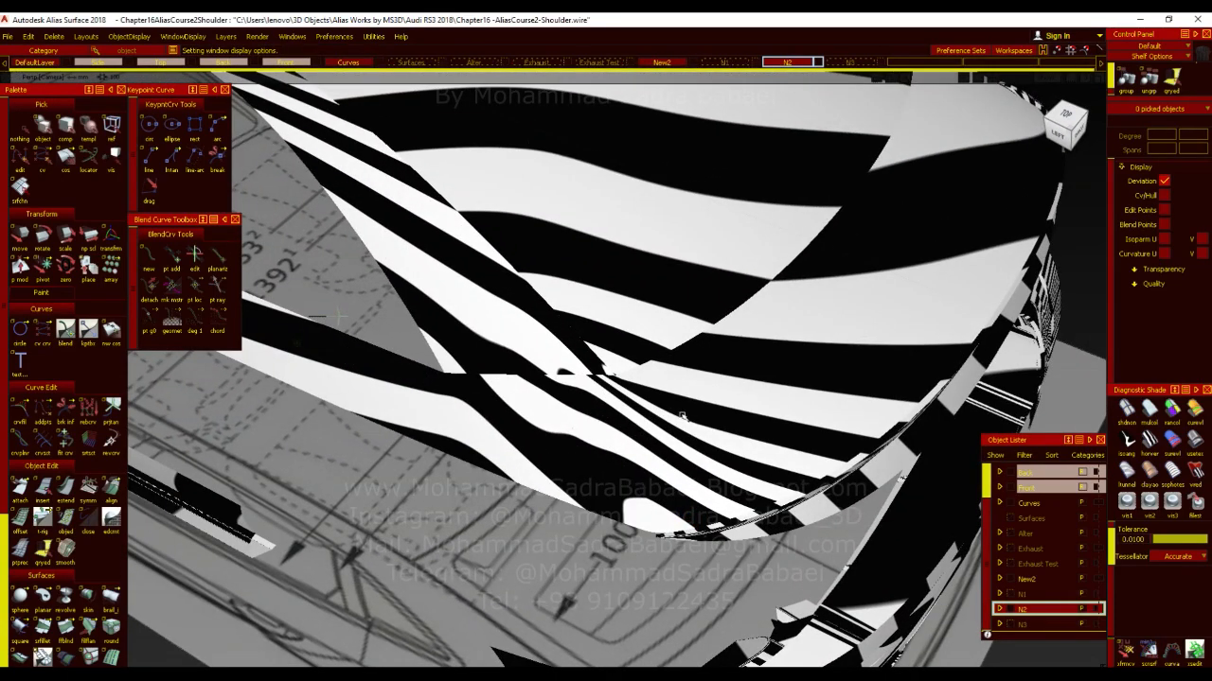
{"action": "left_click_drag", "start_coordinate": [468, 442], "coordinate": [440, 421], "text": "alt+shift"}
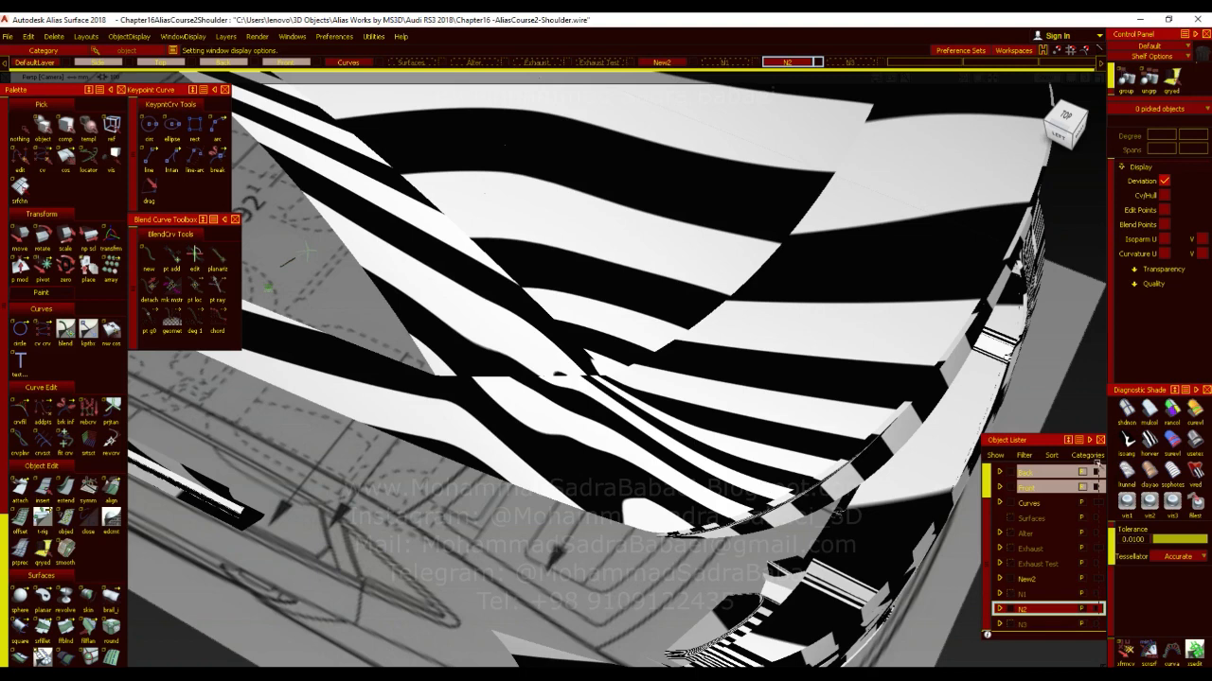
{"action": "left_click", "coordinate": [1192, 443]}
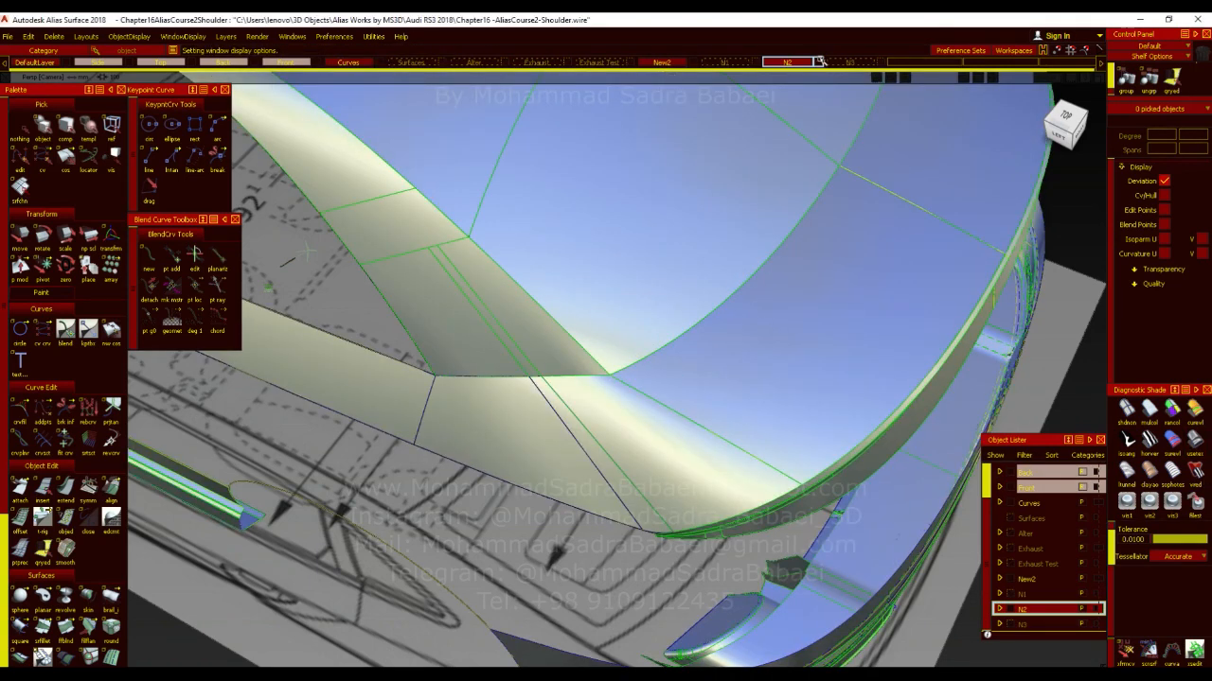
Hide layer N2, show the alternative pillar surfaces on layer N3, and turn off the U isoparm display of its pillar surface
{"action": "left_click", "coordinate": [883, 63]}
{"action": "left_click_drag", "start_coordinate": [807, 402], "coordinate": [773, 391], "text": "alt+shift"}
{"action": "left_click", "coordinate": [517, 360]}
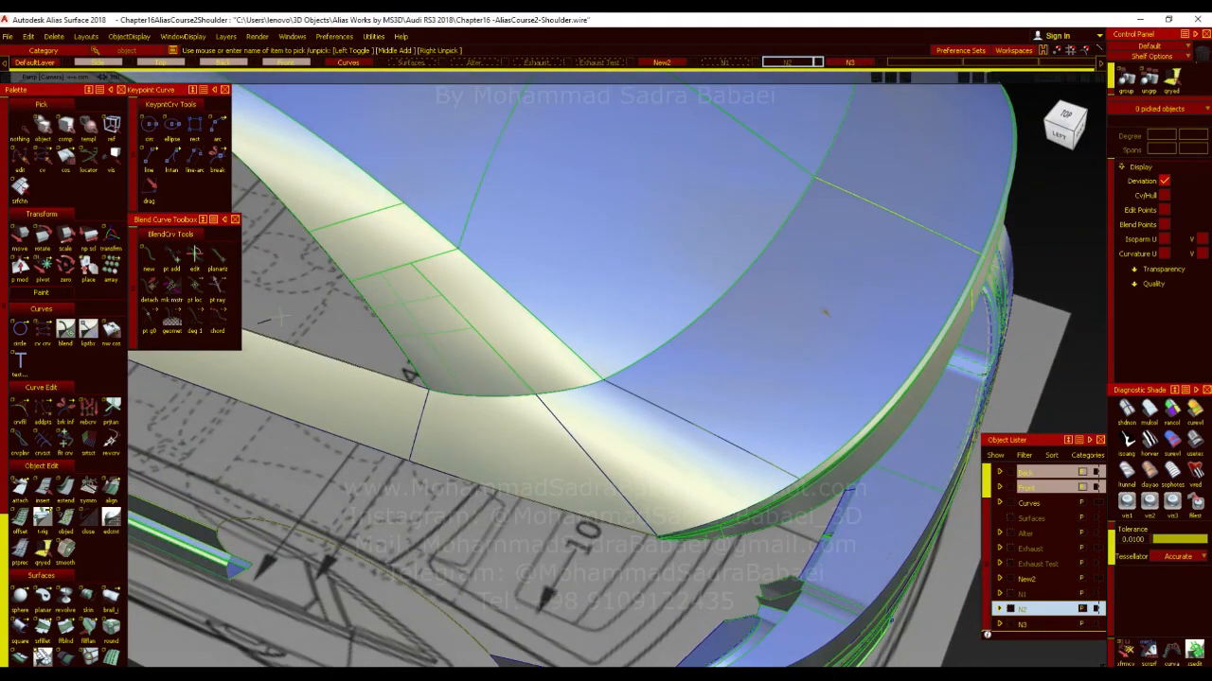
{"action": "left_click", "coordinate": [1165, 239]}
Inspect the degree and spans of layer N3's rail surface below the rear pillar, and examine its pointed rear corner up close
{"action": "left_click_drag", "start_coordinate": [643, 410], "coordinate": [644, 342], "text": "ctrl+shift"}
{"action": "left_click_drag", "start_coordinate": [628, 411], "coordinate": [631, 467], "text": "ctrl+shift"}
{"action": "left_click_drag", "start_coordinate": [694, 515], "coordinate": [658, 358], "text": "alt+shift"}
{"action": "left_click_drag", "start_coordinate": [613, 455], "coordinate": [760, 480], "text": "alt+shift"}
{"action": "left_click", "coordinate": [700, 426]}
{"action": "left_click_drag", "start_coordinate": [699, 426], "coordinate": [641, 451], "text": "alt+shift"}
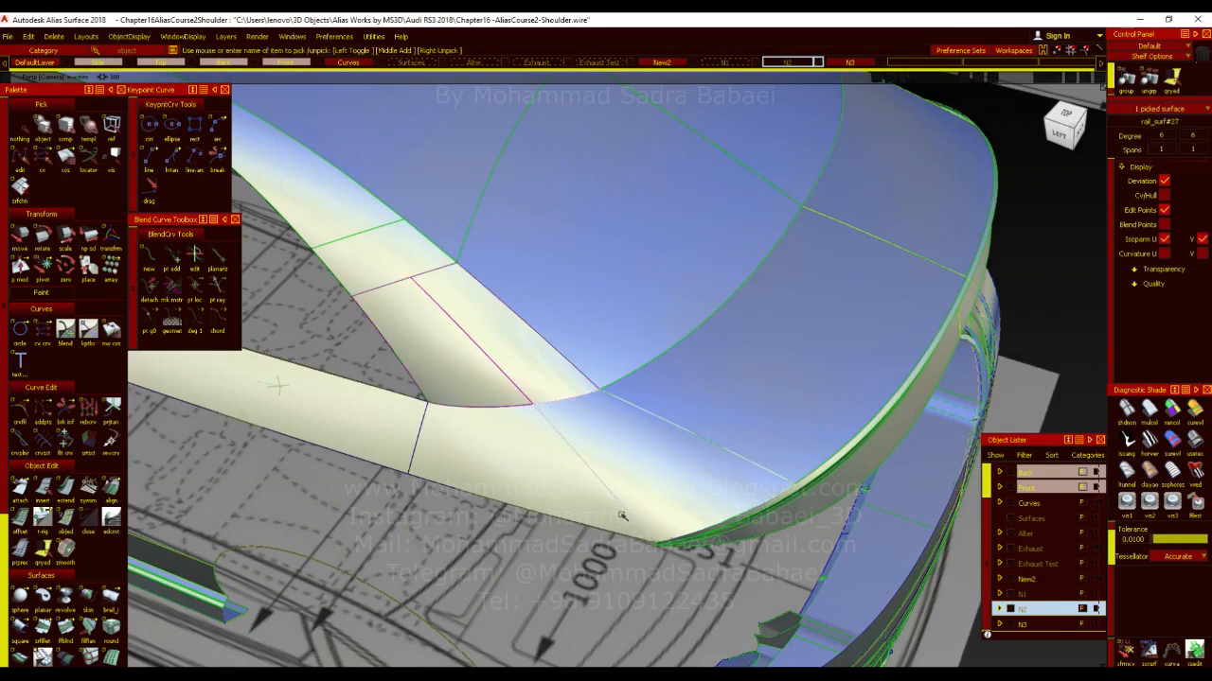
{"action": "key", "text": "shift+alt"}
{"action": "middle_click_drag", "start_coordinate": [641, 464], "coordinate": [600, 423], "text": "alt+shift"}
{"action": "right_click_drag", "start_coordinate": [600, 422], "coordinate": [657, 369], "text": "alt+shift"}
{"action": "left_click_drag", "start_coordinate": [674, 535], "coordinate": [790, 517], "text": "alt+shift"}
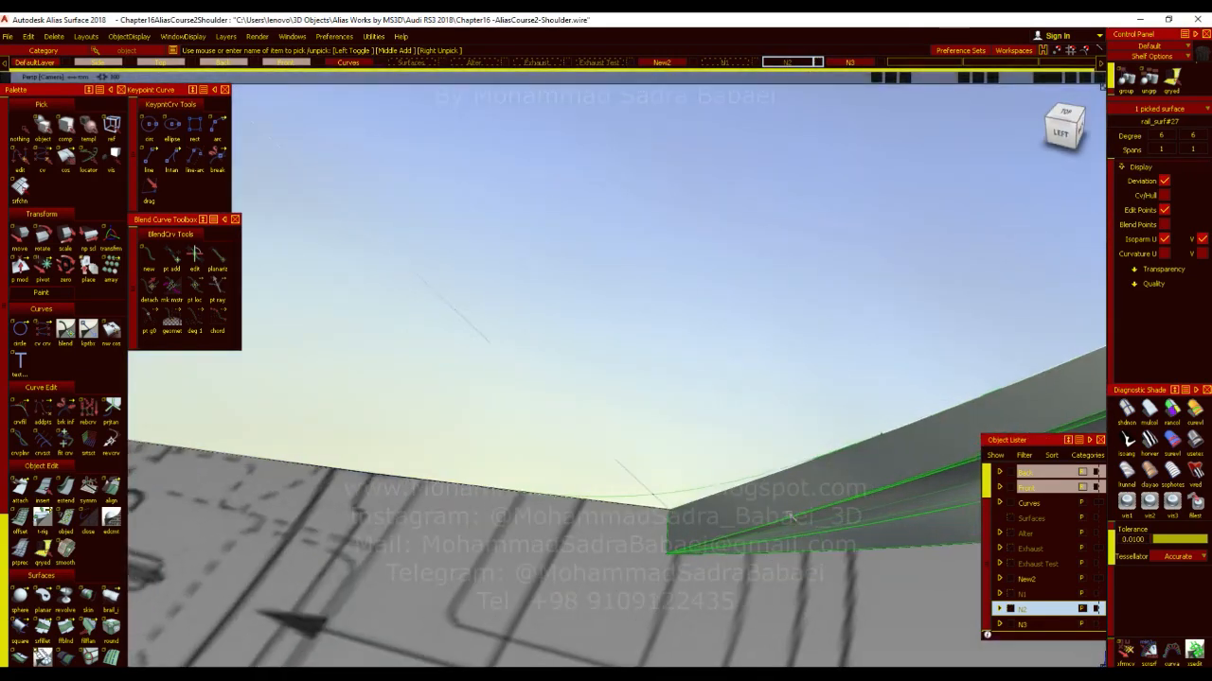
{"action": "left_click_drag", "start_coordinate": [649, 313], "coordinate": [624, 399], "text": "alt+shift"}
Inspect the degree and spans of layer N3's square surfaces at the shoulder and the lower rear pillar
{"action": "left_click", "coordinate": [623, 398]}
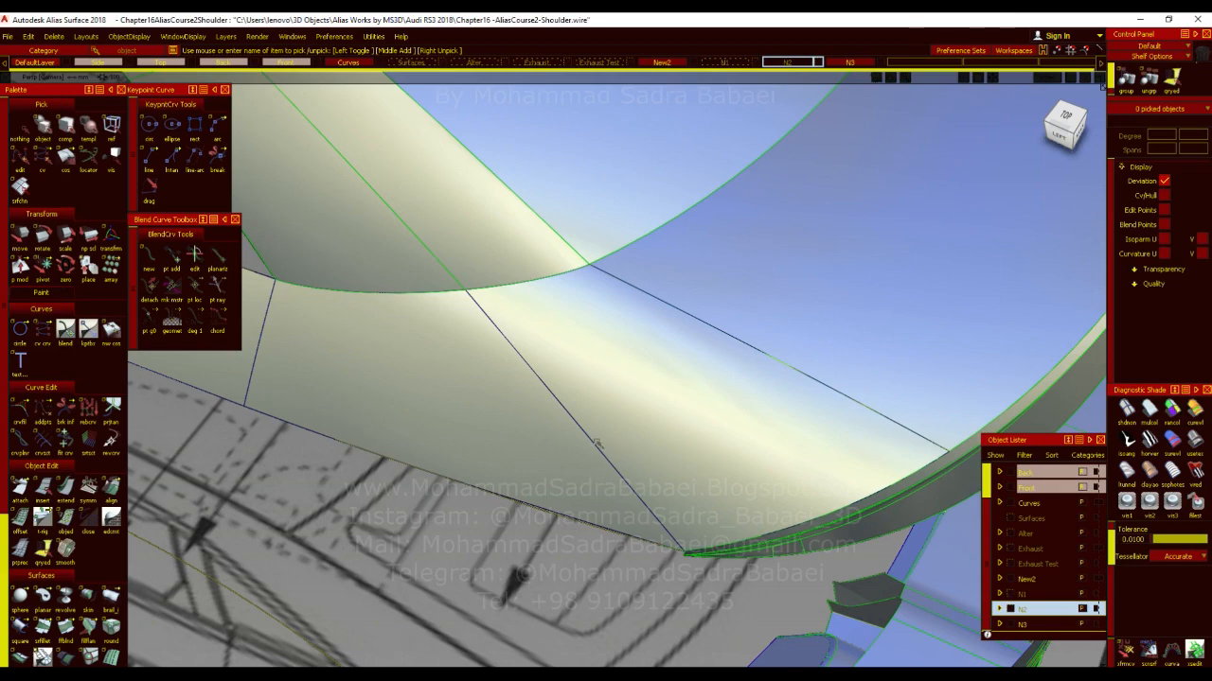
{"action": "left_click", "coordinate": [492, 393]}
{"action": "left_click_drag", "start_coordinate": [584, 341], "coordinate": [569, 420], "text": "alt+shift"}
{"action": "scroll", "coordinate": [573, 458], "scroll_direction": "up", "scroll_amount": 3}
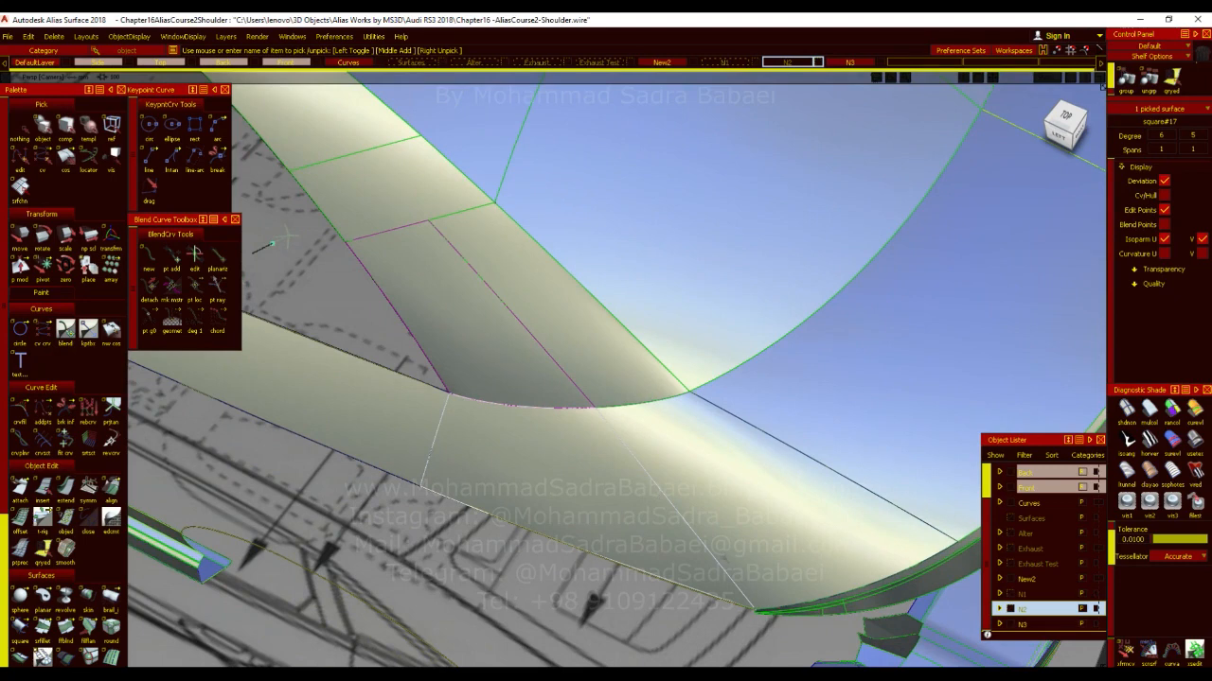
{"action": "left_click", "coordinate": [616, 436]}
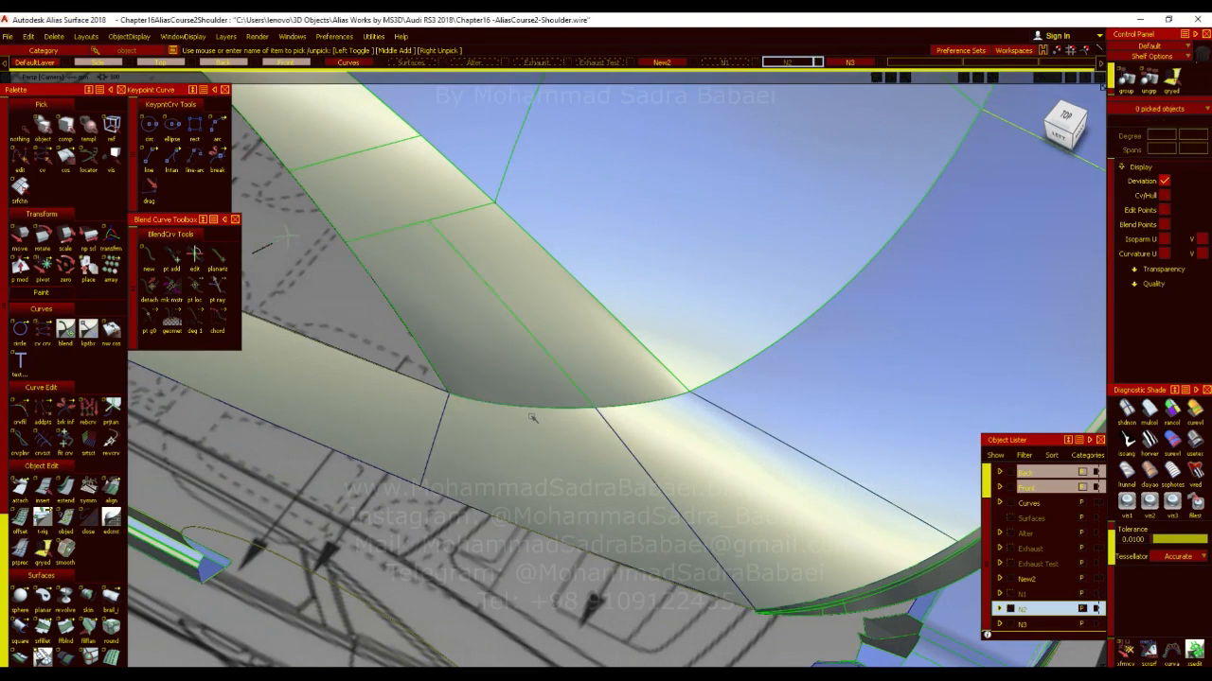
{"action": "left_click", "coordinate": [270, 244]}
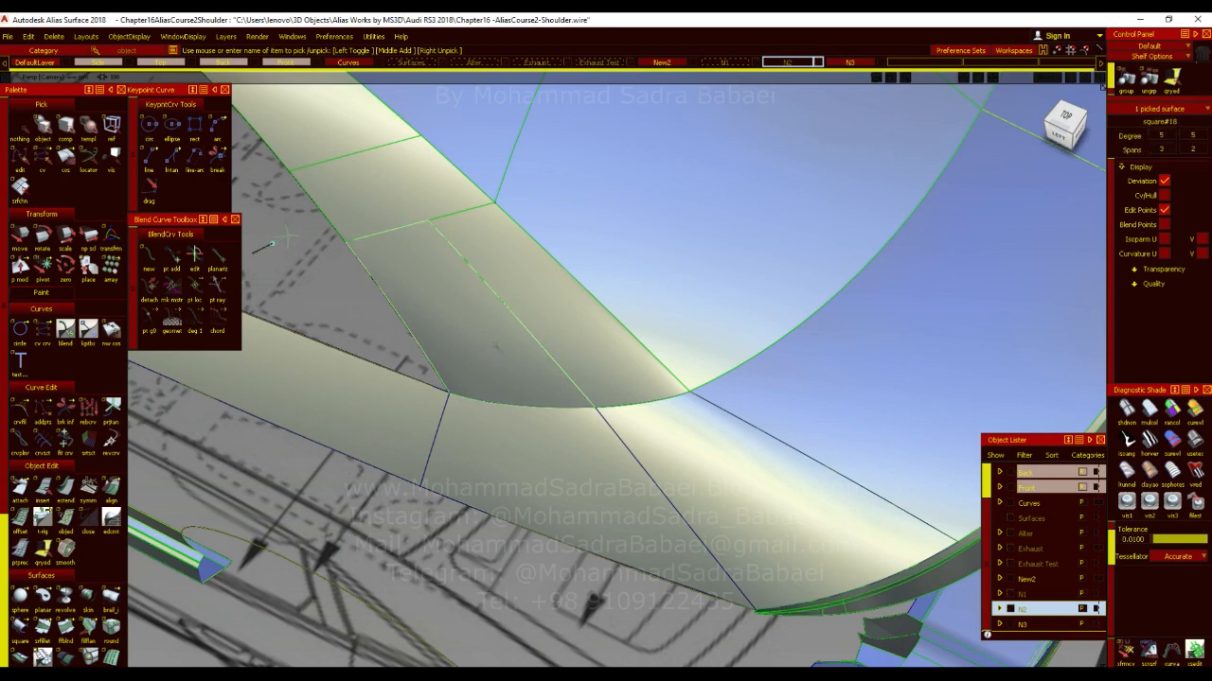
{"action": "left_click", "coordinate": [545, 295]}
{"action": "left_click", "coordinate": [556, 272]}
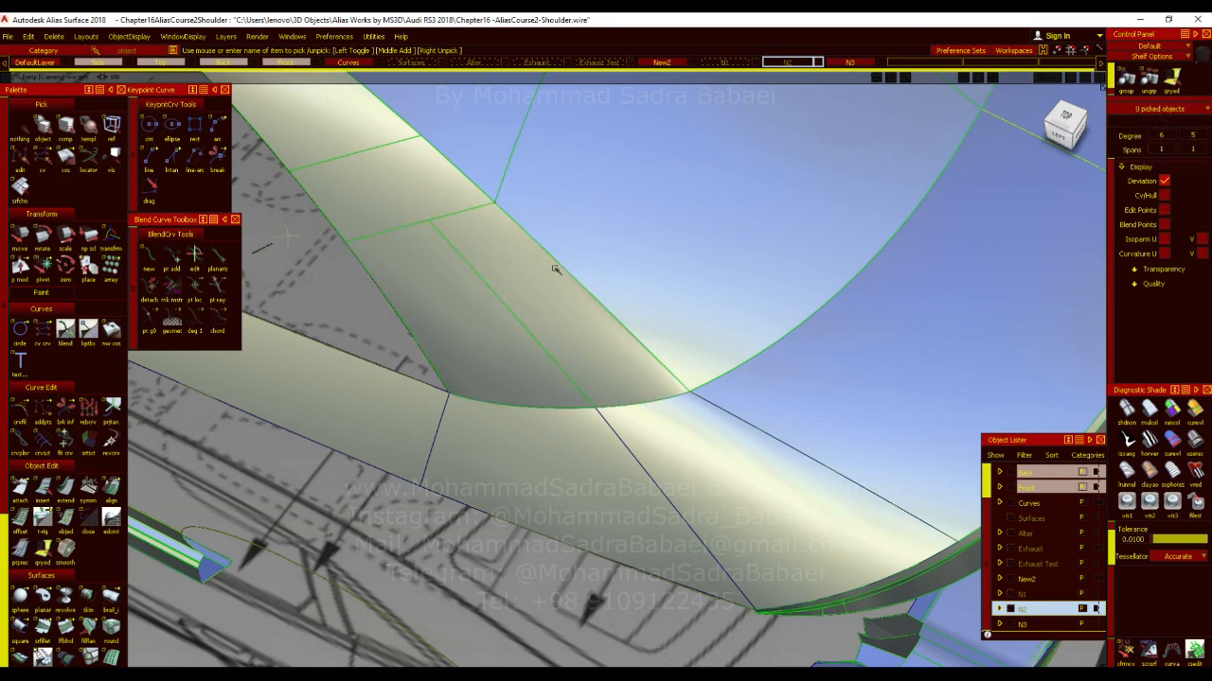
{"action": "left_click_drag", "start_coordinate": [561, 254], "coordinate": [537, 239], "text": "ctrl+shift"}
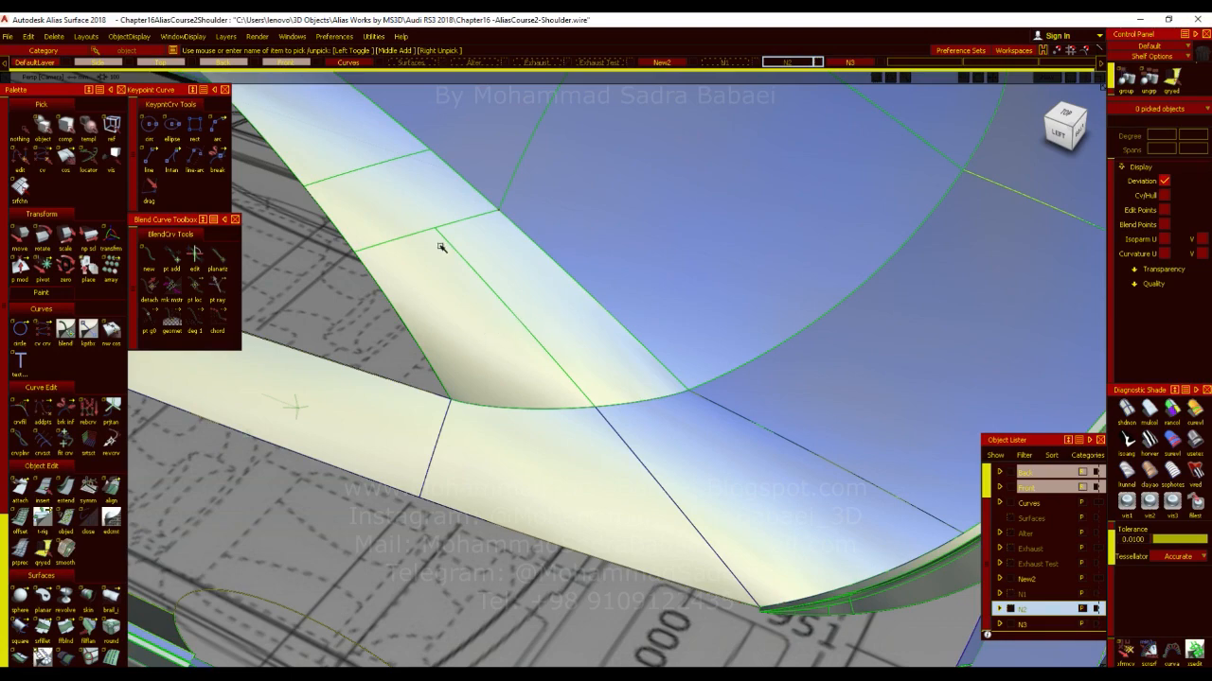
Check the highlight flow across layer N3's pillar and shoulder surfaces with zebra-stripe shading
{"action": "left_click_drag", "start_coordinate": [500, 356], "coordinate": [554, 417], "text": "alt+shift"}
{"action": "left_click", "coordinate": [1155, 439]}
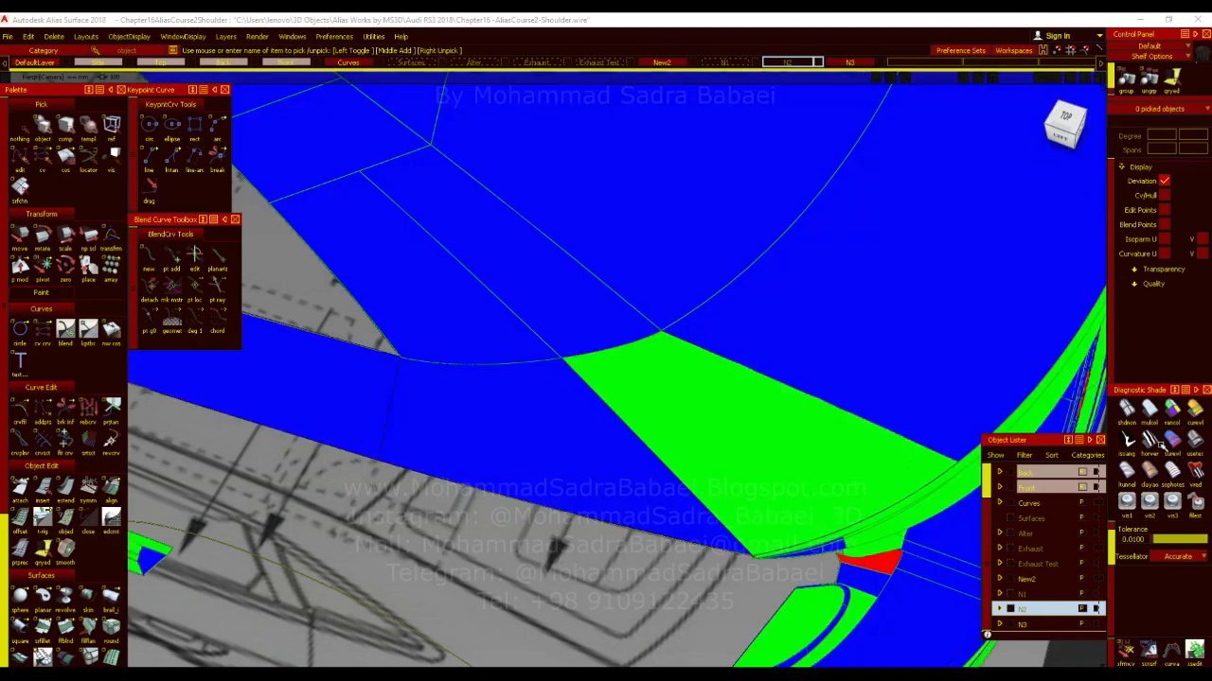
{"action": "left_click", "coordinate": [1149, 439]}
{"action": "left_click_drag", "start_coordinate": [709, 413], "coordinate": [597, 409], "text": "alt+shift"}
{"action": "right_click_drag", "start_coordinate": [599, 411], "coordinate": [565, 402], "text": "alt+shift"}
{"action": "left_click_drag", "start_coordinate": [565, 402], "coordinate": [537, 387], "text": "alt+shift"}
{"action": "right_click_drag", "start_coordinate": [536, 387], "coordinate": [560, 411], "text": "alt+shift"}
{"action": "left_click_drag", "start_coordinate": [560, 408], "coordinate": [655, 424], "text": "alt+shift"}
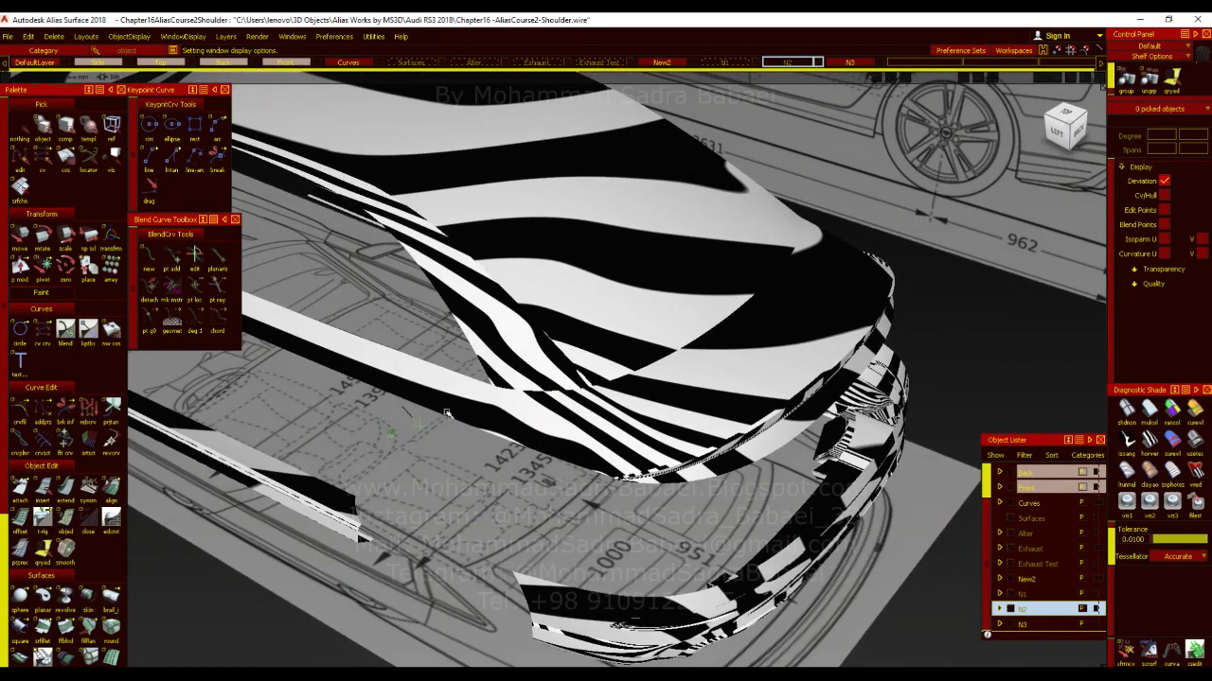
{"action": "left_click_drag", "start_coordinate": [639, 440], "coordinate": [685, 473], "text": "alt+shift"}
{"action": "left_click", "coordinate": [1200, 448]}
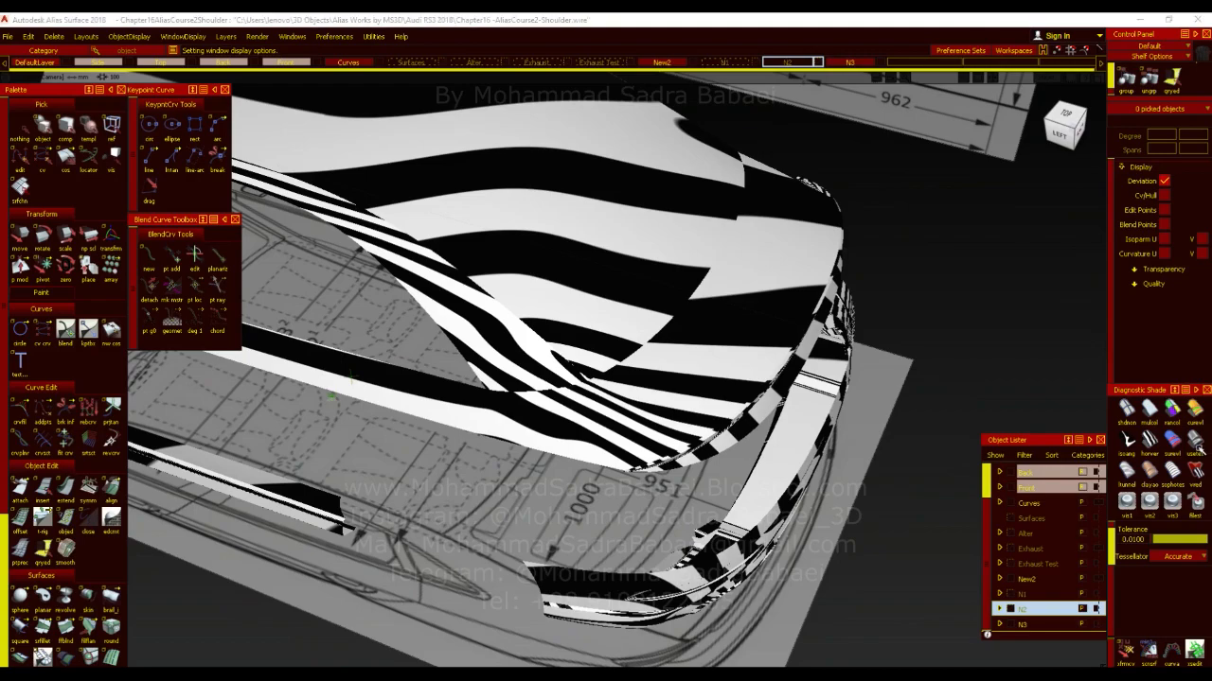
Examine the curvature distribution around layer N3's pillar junction with maximum-curvature color shading
{"action": "left_click_drag", "start_coordinate": [809, 458], "coordinate": [941, 405], "text": "alt+shift"}
{"action": "left_click", "coordinate": [1199, 407]}
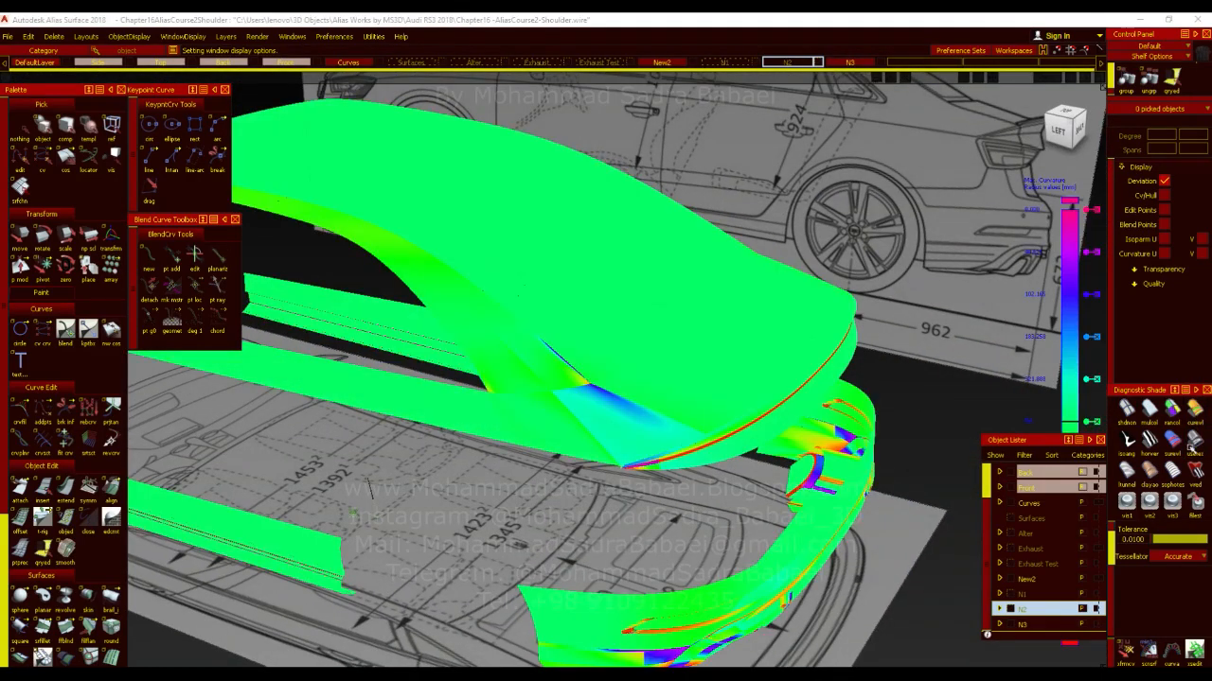
{"action": "left_click_drag", "start_coordinate": [752, 465], "coordinate": [711, 531], "text": "alt+shift"}
{"action": "right_click_drag", "start_coordinate": [677, 516], "coordinate": [747, 471], "text": "alt+shift"}
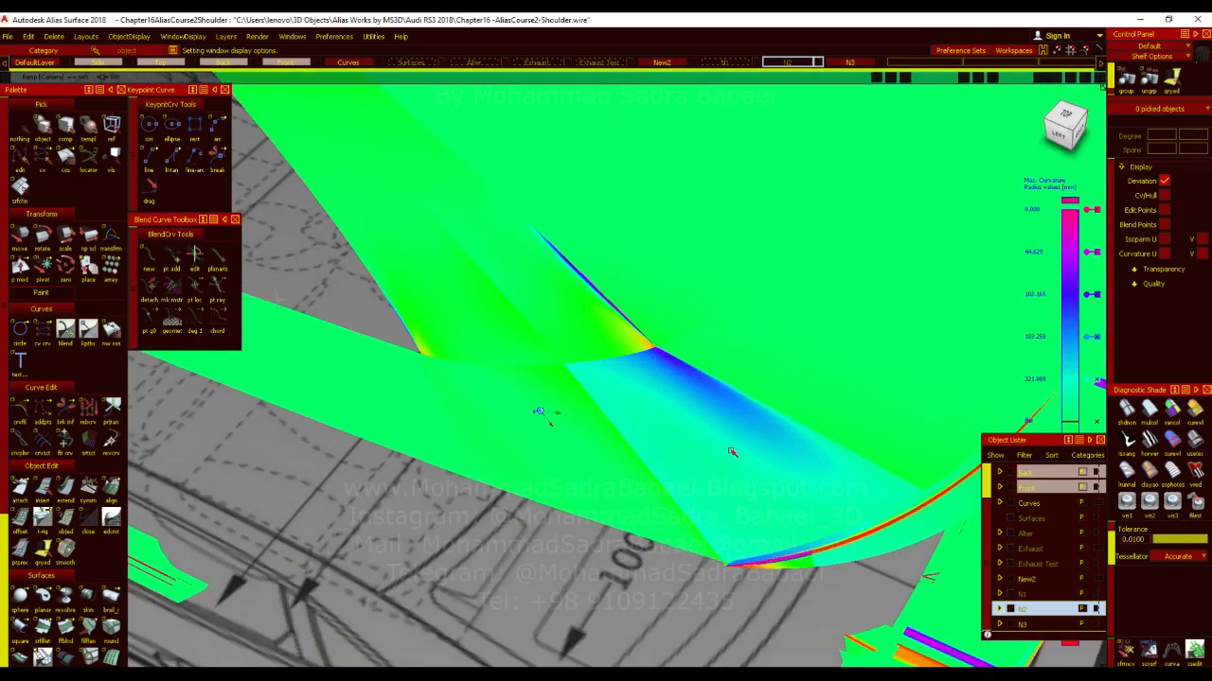
{"action": "middle_click_drag", "start_coordinate": [708, 465], "coordinate": [647, 504], "text": "alt+shift"}
{"action": "mouse_move", "coordinate": [607, 433]}
{"action": "left_mouse_down", "text": "alt+shift"}
{"action": "mouse_move", "coordinate": [615, 417]}
{"action": "mouse_move", "coordinate": [611, 436]}
{"action": "left_mouse_up", "text": "alt+shift"}
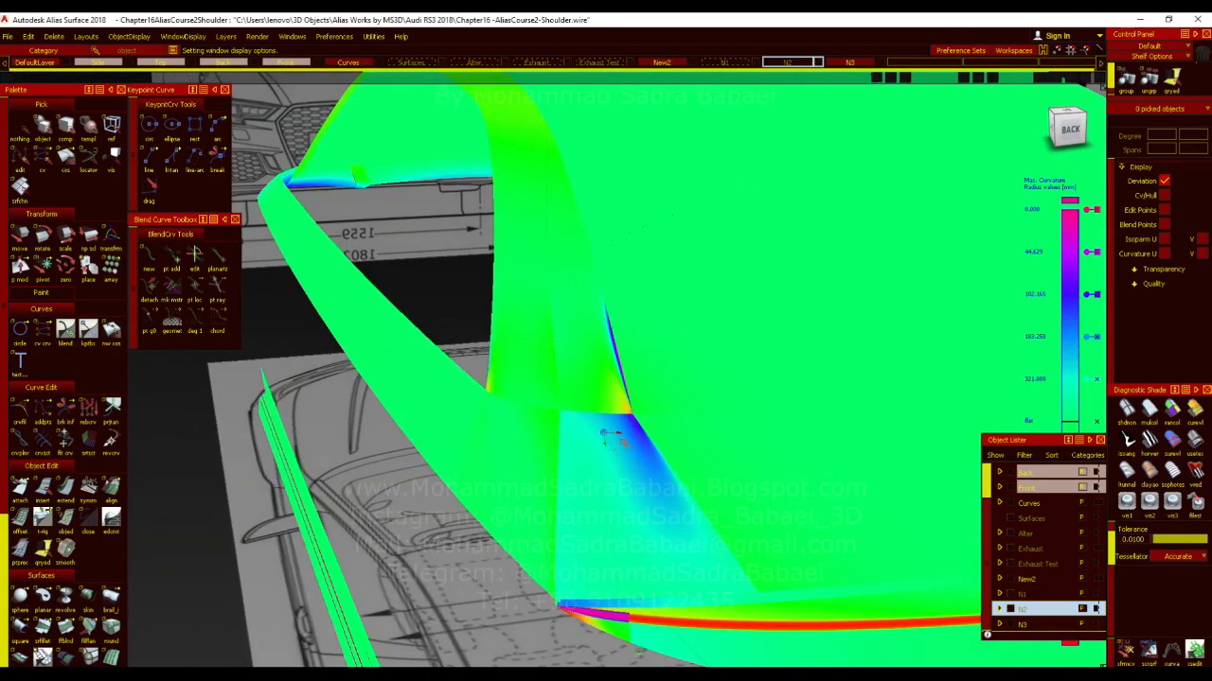
{"action": "mouse_move", "coordinate": [712, 538]}
{"action": "left_mouse_down", "text": "alt+shift"}
{"action": "mouse_move", "coordinate": [586, 528]}
{"action": "mouse_move", "coordinate": [586, 511]}
{"action": "left_mouse_up", "text": "alt+shift"}
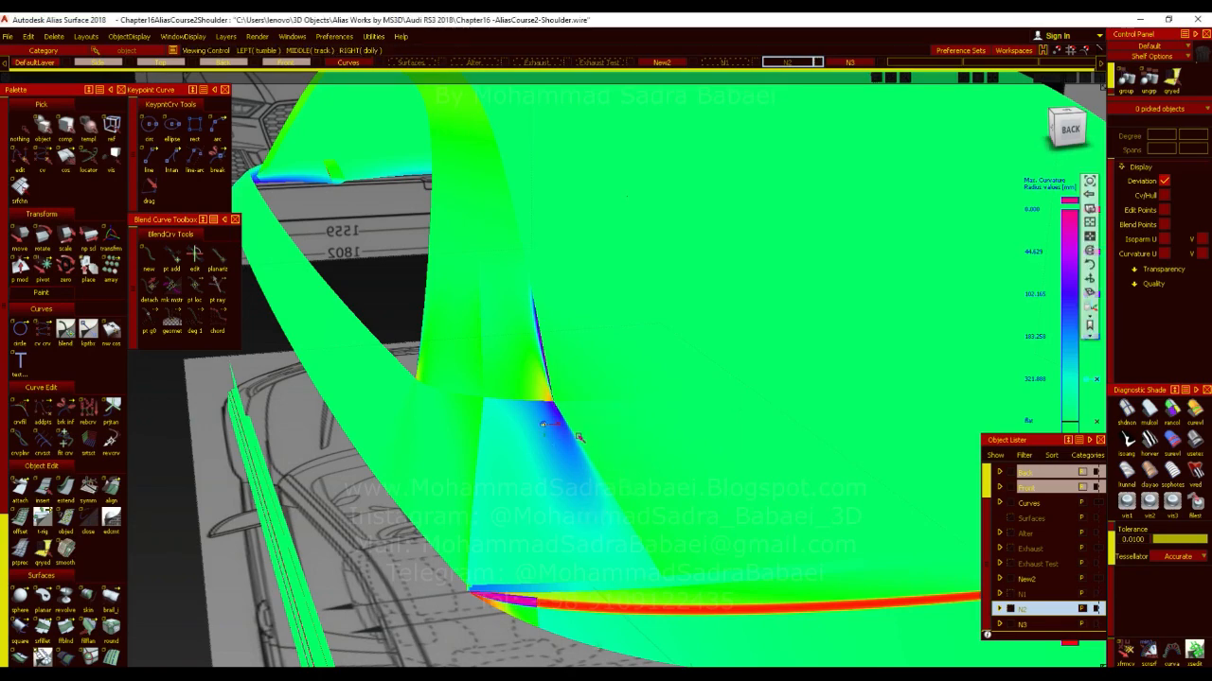
{"action": "right_click_drag", "start_coordinate": [618, 489], "coordinate": [667, 478], "text": "alt+shift"}
Compare zebra-stripe and curvature color shading at layer N3's pillar junction, and return to plain shading to view the whole shoulder
{"action": "left_click", "coordinate": [1150, 442]}
{"action": "mouse_move", "coordinate": [568, 476]}
{"action": "left_mouse_down", "text": "alt+shift"}
{"action": "mouse_move", "coordinate": [584, 501]}
{"action": "mouse_move", "coordinate": [680, 495]}
{"action": "left_mouse_up", "text": "alt+shift"}
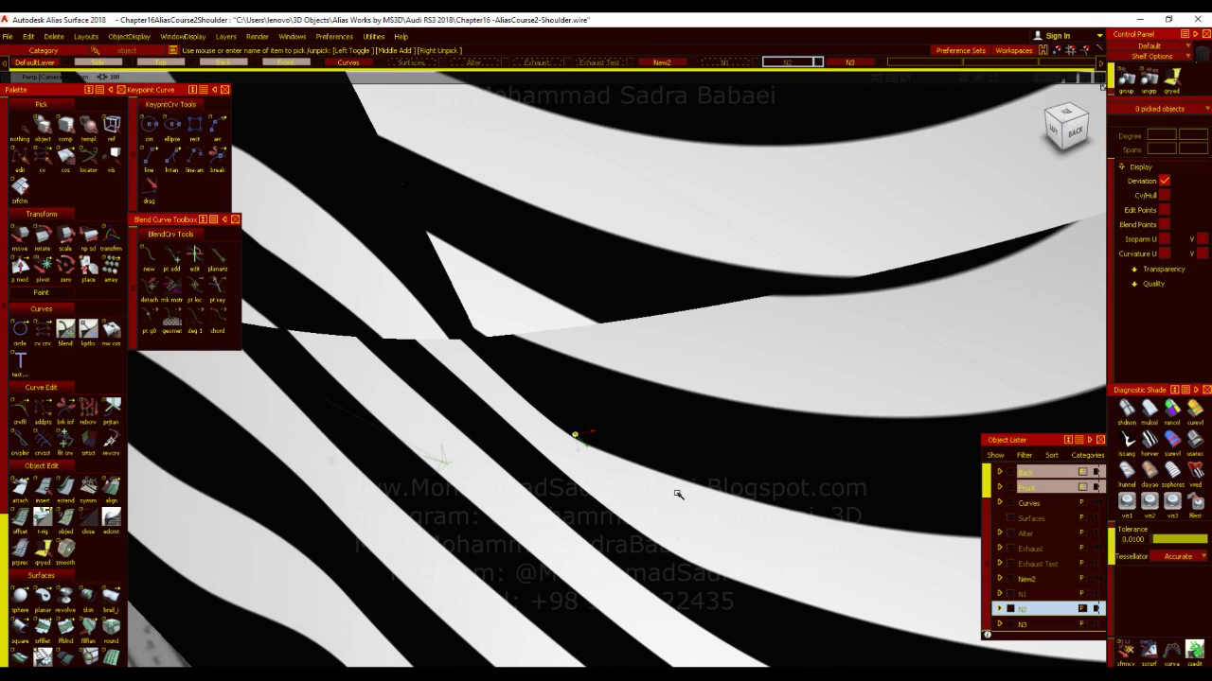
{"action": "left_click", "coordinate": [1193, 408]}
{"action": "mouse_move", "coordinate": [752, 419]}
{"action": "left_mouse_down", "text": "alt+shift"}
{"action": "mouse_move", "coordinate": [725, 465]}
{"action": "mouse_move", "coordinate": [753, 538]}
{"action": "mouse_move", "coordinate": [578, 354]}
{"action": "mouse_move", "coordinate": [534, 441]}
{"action": "left_mouse_up", "text": "alt+shift"}
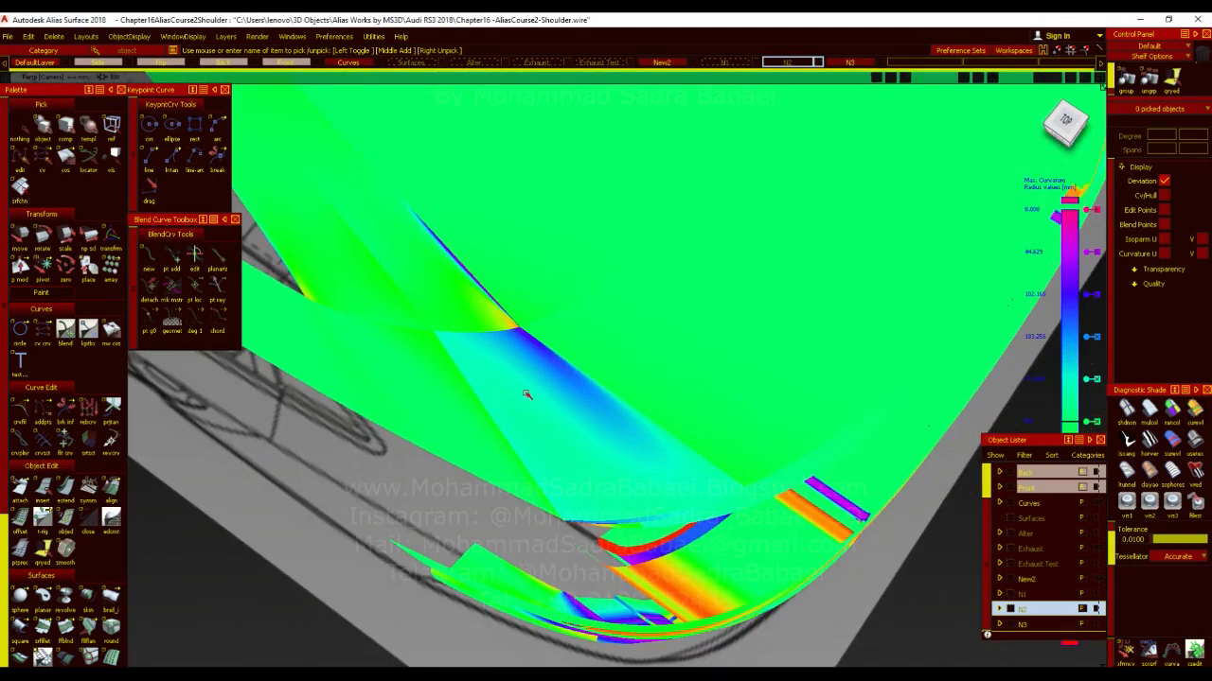
{"action": "left_click_drag", "start_coordinate": [782, 591], "coordinate": [726, 509], "text": "alt+shift"}
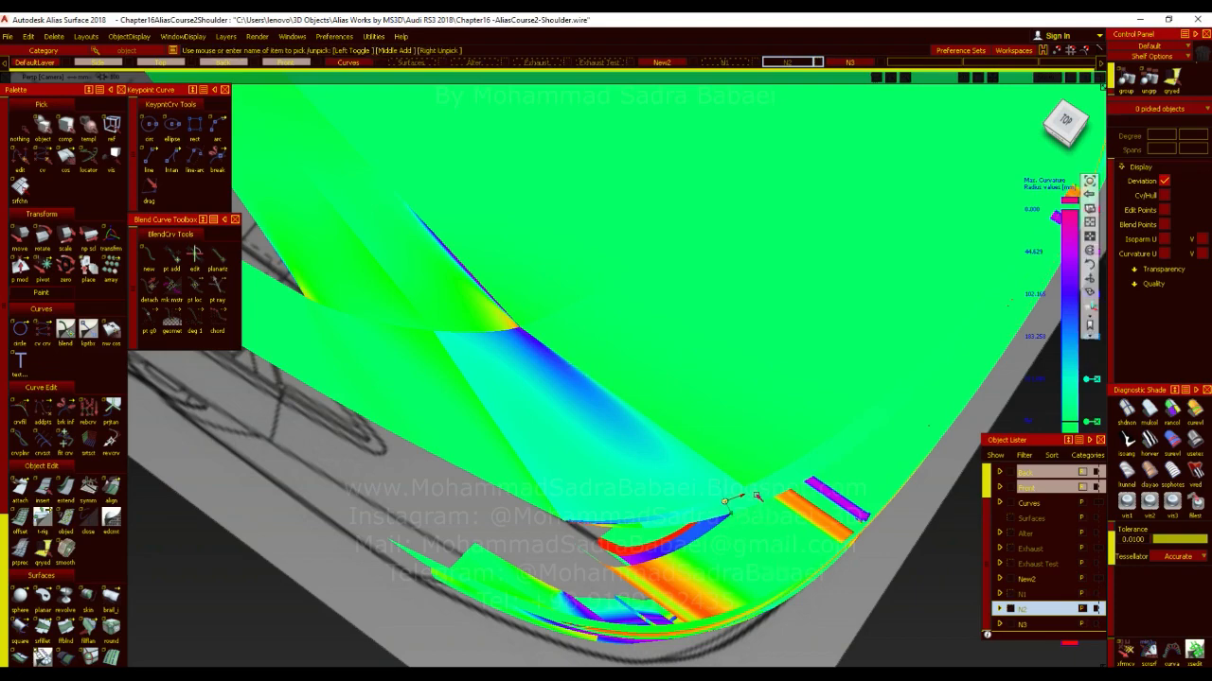
{"action": "right_click_drag", "start_coordinate": [795, 557], "coordinate": [667, 514], "text": "alt+shift"}
{"action": "left_click_drag", "start_coordinate": [667, 514], "coordinate": [668, 458], "text": "alt+shift"}
{"action": "left_click", "coordinate": [603, 388], "text": "alt+shift"}
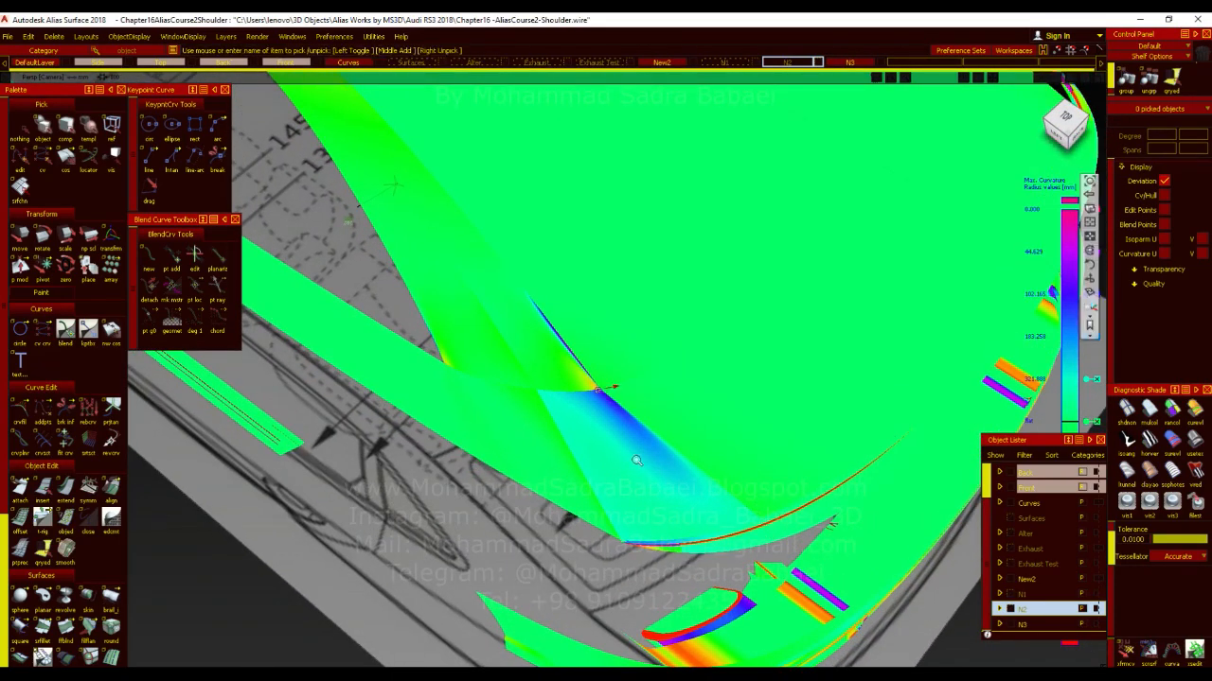
{"action": "right_click_drag", "start_coordinate": [638, 463], "coordinate": [614, 391], "text": "alt+shift"}
{"action": "mouse_move", "coordinate": [614, 391]}
{"action": "left_mouse_down", "text": "alt+shift"}
{"action": "mouse_move", "coordinate": [446, 256]}
{"action": "mouse_move", "coordinate": [287, 217]}
{"action": "mouse_move", "coordinate": [504, 447]}
{"action": "left_mouse_up", "text": "alt+shift"}
{"action": "left_click", "coordinate": [1195, 451]}
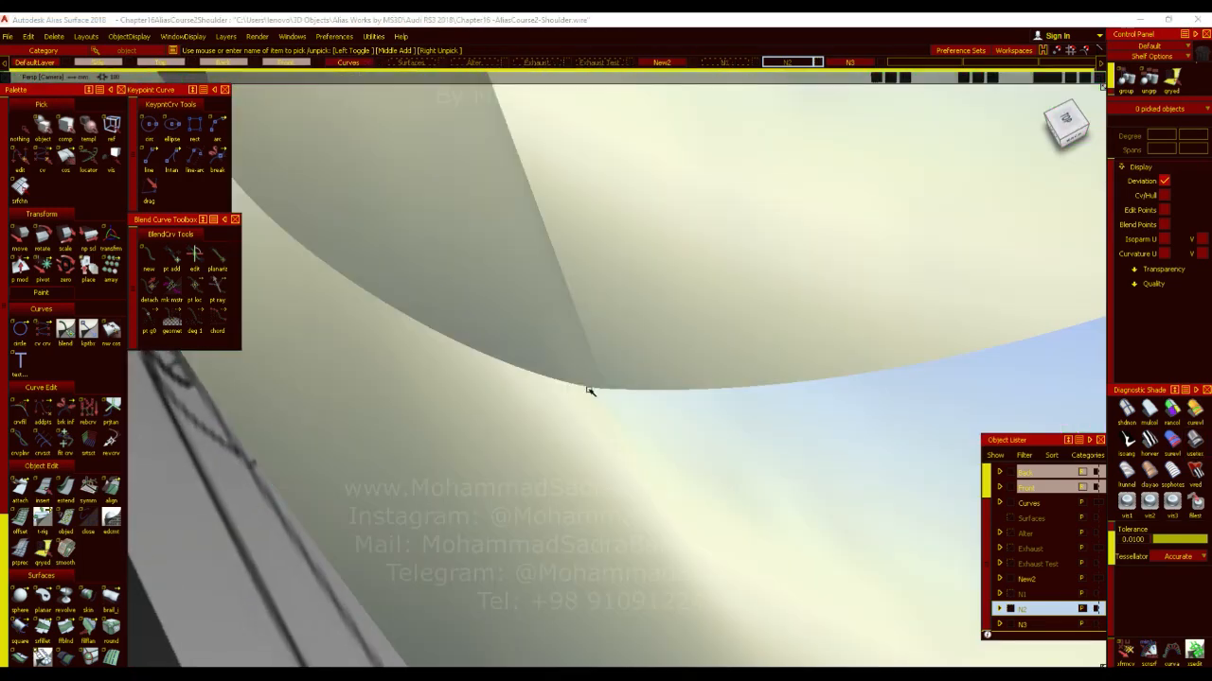
{"action": "mouse_move", "coordinate": [622, 438]}
{"action": "left_mouse_down", "text": "alt+shift"}
{"action": "mouse_move", "coordinate": [473, 262]}
{"action": "mouse_move", "coordinate": [707, 424]}
{"action": "mouse_move", "coordinate": [855, 446]}
{"action": "mouse_move", "coordinate": [895, 400]}
{"action": "mouse_move", "coordinate": [735, 492]}
{"action": "mouse_move", "coordinate": [744, 475]}
{"action": "mouse_move", "coordinate": [632, 325]}
{"action": "left_mouse_up", "text": "alt+shift"}
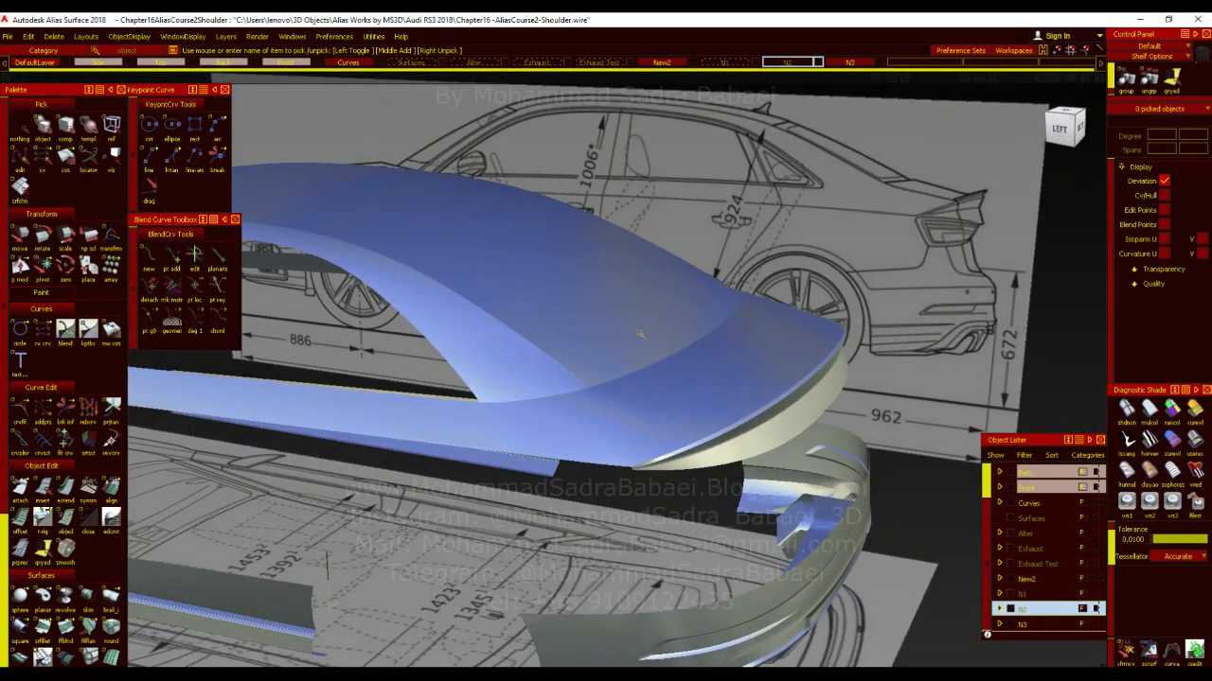
Restore the surface edge display on layer N2's model and save the wire file
{"action": "mouse_move", "coordinate": [645, 478]}
{"action": "left_mouse_down", "text": "alt+shift"}
{"action": "mouse_move", "coordinate": [551, 448]}
{"action": "mouse_move", "coordinate": [587, 425]}
{"action": "left_mouse_up", "text": "alt+shift"}
{"action": "key", "text": "alt+m"}
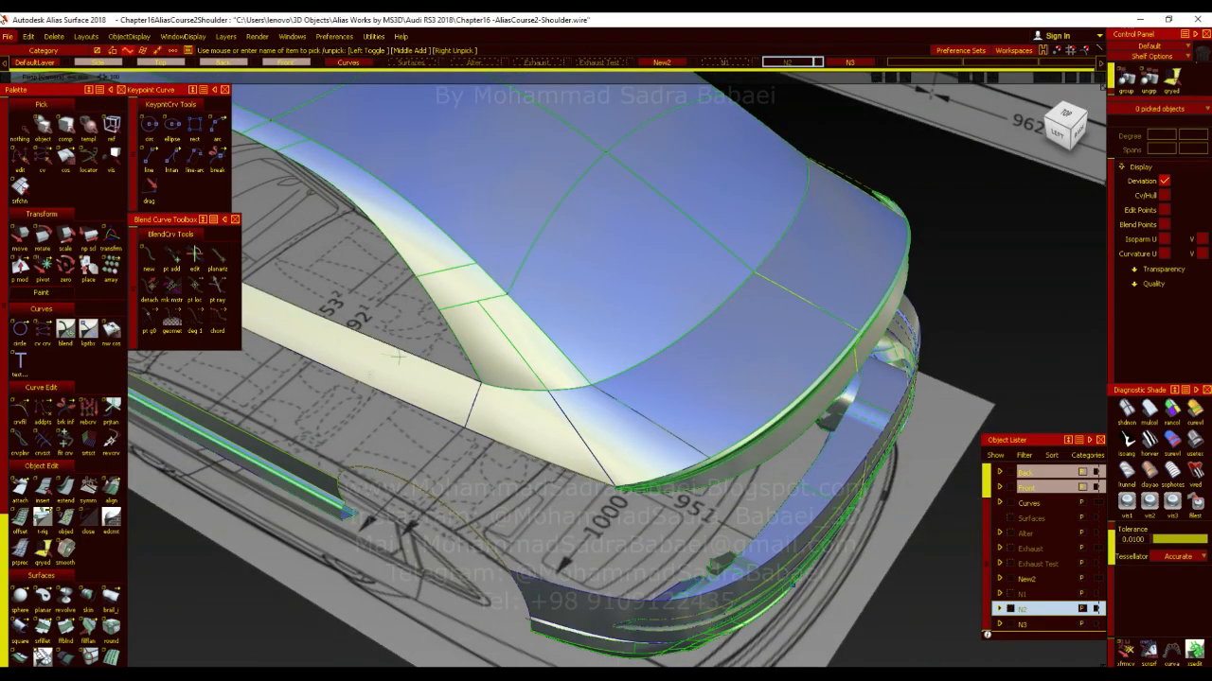
{"action": "left_click", "coordinate": [7, 36]}
{"action": "left_click", "coordinate": [33, 98]}
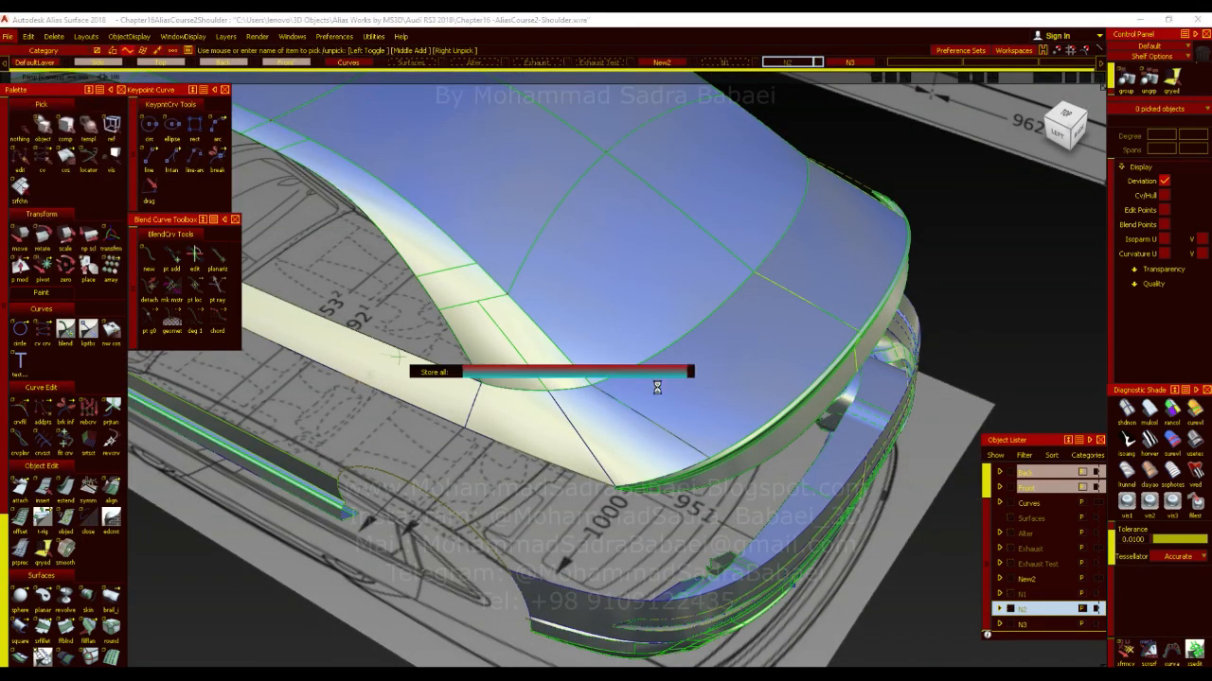
Switch to Photos and examine the rear pillar and shoulder in the red RS3 reference photo, and return to Alias
{"action": "left_click_drag", "start_coordinate": [657, 317], "coordinate": [657, 298], "text": "ctrl+shift"}
{"action": "left_click_drag", "start_coordinate": [669, 383], "coordinate": [671, 422], "text": "ctrl+shift"}
{"action": "mouse_move", "coordinate": [625, 454]}
{"action": "left_mouse_down", "text": "alt+shift"}
{"action": "mouse_move", "coordinate": [611, 464]}
{"action": "mouse_move", "coordinate": [771, 395]}
{"action": "left_mouse_up", "text": "alt+shift"}
{"action": "right_click_drag", "start_coordinate": [558, 474], "coordinate": [603, 404], "text": "alt+shift"}
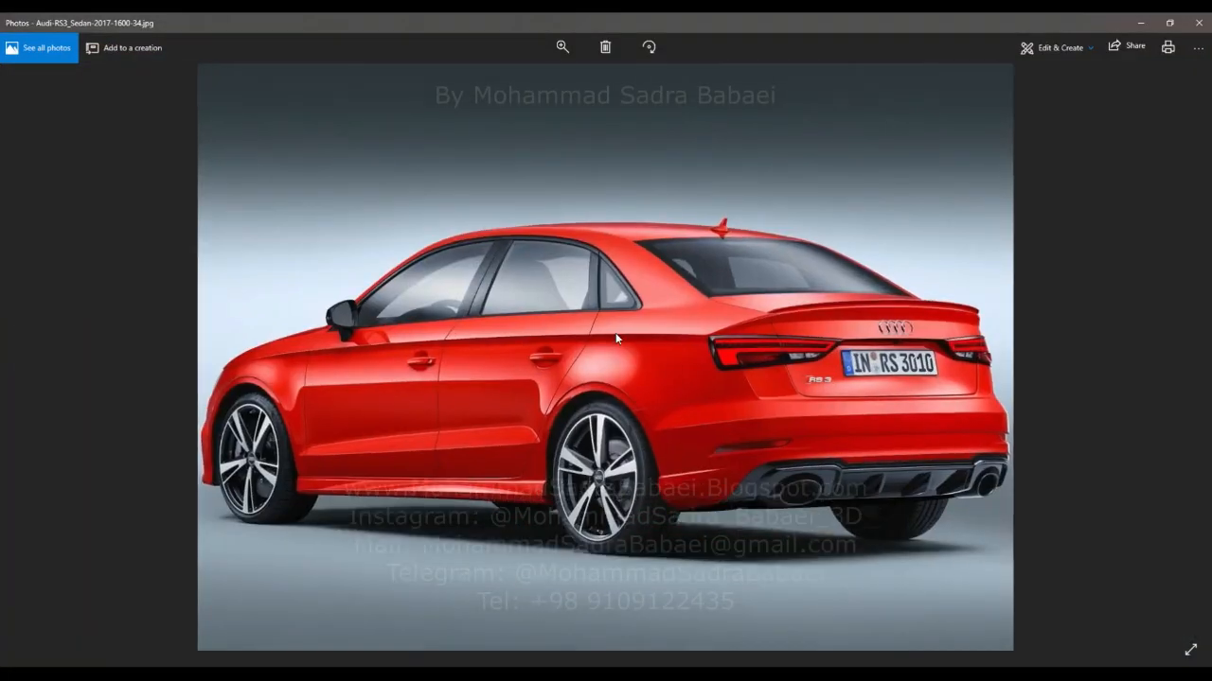
{"action": "scroll", "coordinate": [697, 296], "scroll_direction": "up", "scroll_amount": 5}
{"action": "scroll", "coordinate": [696, 301], "scroll_direction": "up", "scroll_amount": 2}
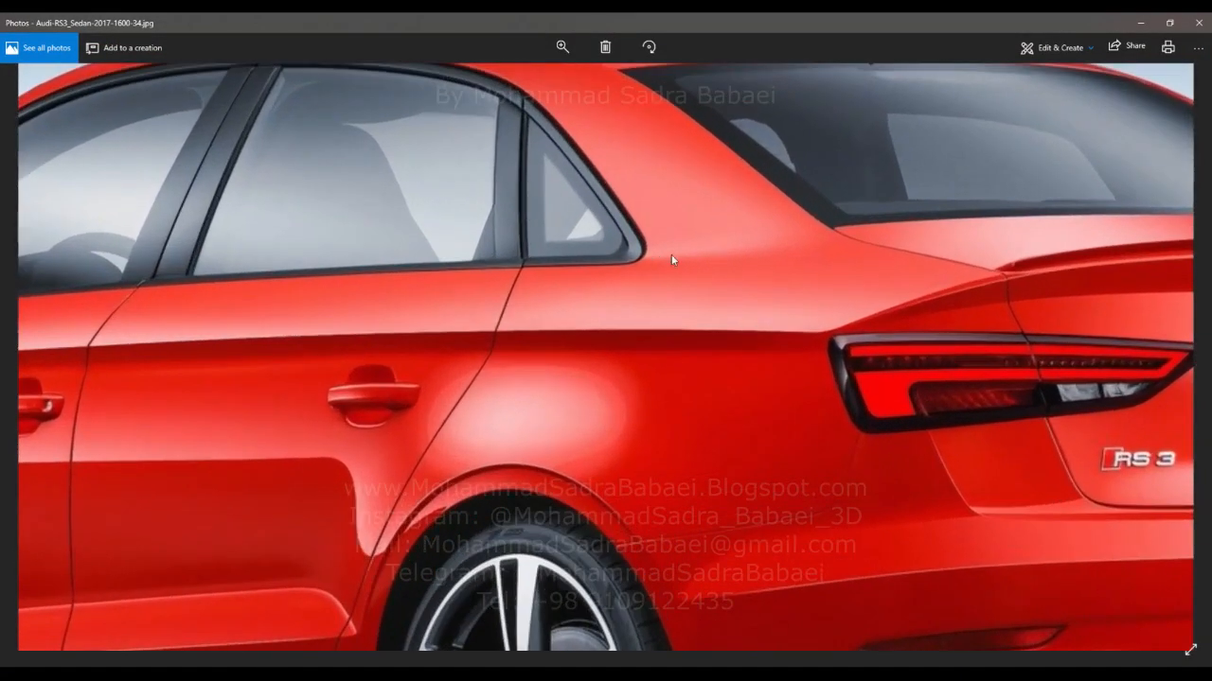
{"action": "left_click", "coordinate": [1143, 22]}
Compare layer N2's rear pillar and shoulder surfaces with the side blueprint in the orthographic left view and in perspective
{"action": "left_click_drag", "start_coordinate": [547, 438], "coordinate": [476, 449], "text": "alt+shift"}
{"action": "middle_click_drag", "start_coordinate": [458, 424], "coordinate": [546, 426], "text": "alt+shift"}
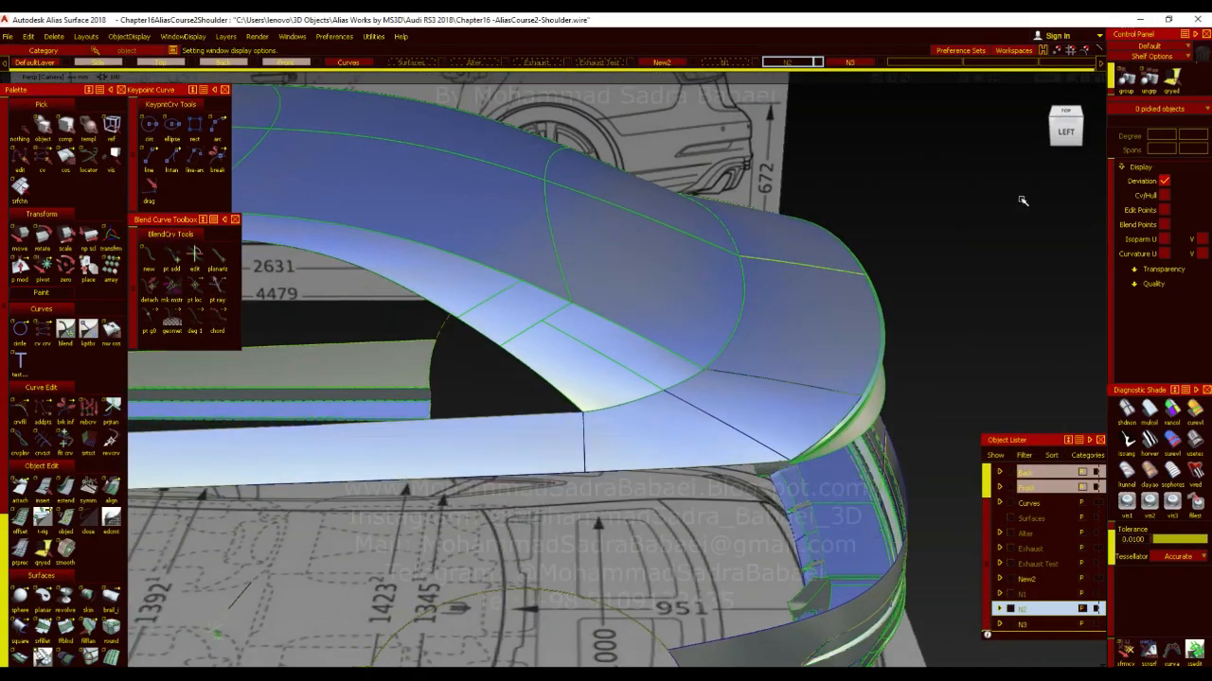
{"action": "left_click", "coordinate": [1067, 137]}
{"action": "right_click_drag", "start_coordinate": [654, 387], "coordinate": [569, 370], "text": "alt+shift"}
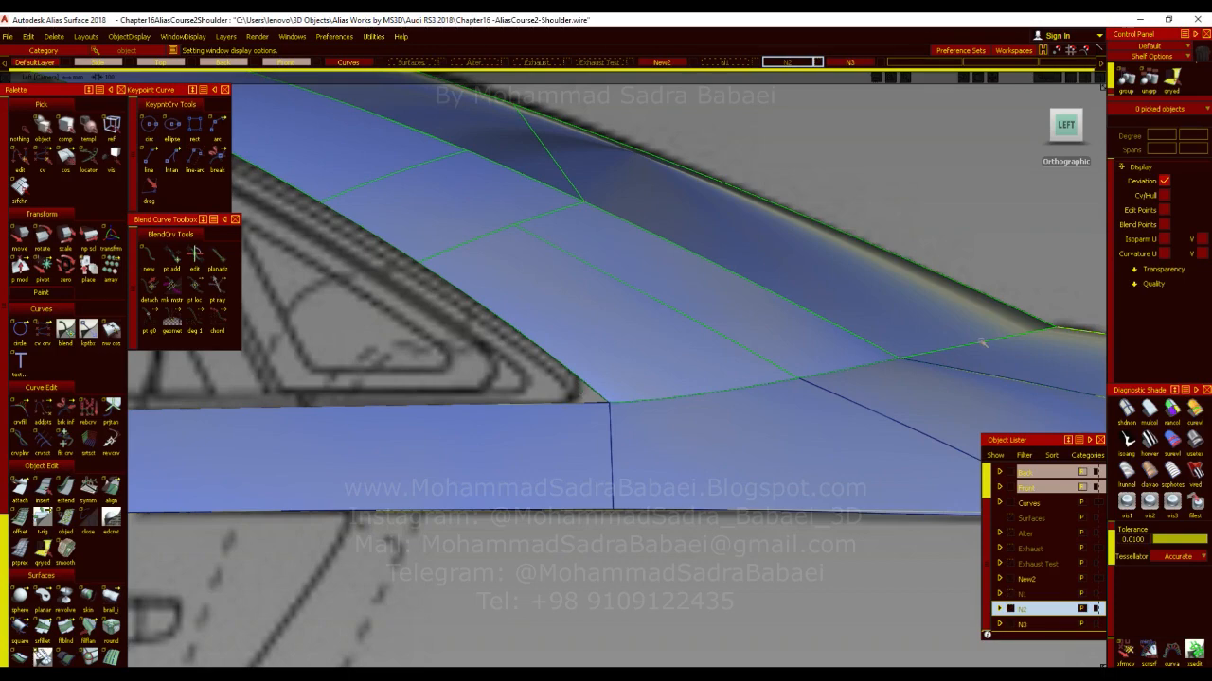
{"action": "right_click_drag", "start_coordinate": [717, 449], "coordinate": [744, 427], "text": "alt+shift"}
{"action": "left_click_drag", "start_coordinate": [744, 427], "coordinate": [431, 519], "text": "alt+shift"}
{"action": "right_click_drag", "start_coordinate": [562, 428], "coordinate": [584, 409], "text": "alt+shift"}
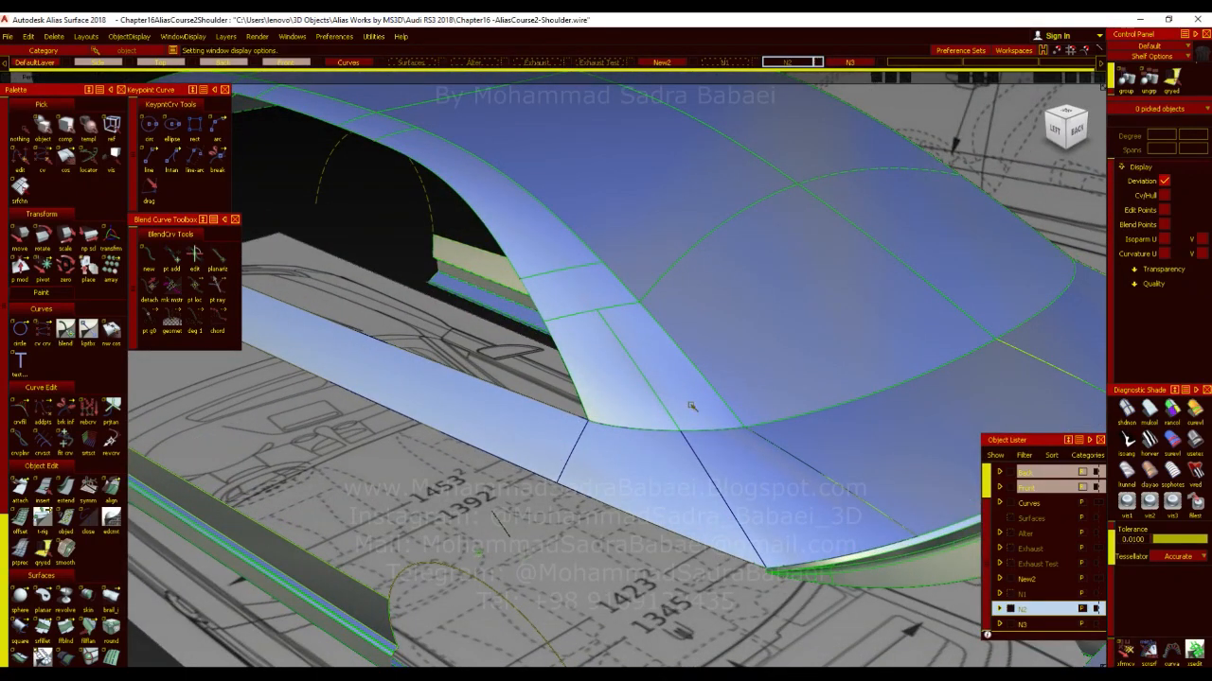
Review layer N2's pillar and shoulder within the whole body, with the surface edges hidden and shown
{"action": "right_click_drag", "start_coordinate": [631, 433], "coordinate": [509, 426], "text": "alt+shift"}
{"action": "left_click_drag", "start_coordinate": [510, 426], "coordinate": [566, 442], "text": "alt+shift"}
{"action": "right_click_drag", "start_coordinate": [566, 441], "coordinate": [646, 435], "text": "alt+shift"}
{"action": "key", "text": "alt+m"}
{"action": "key", "text": "alt+m"}
{"action": "middle_click_drag", "start_coordinate": [647, 439], "coordinate": [728, 493], "text": "alt+shift"}
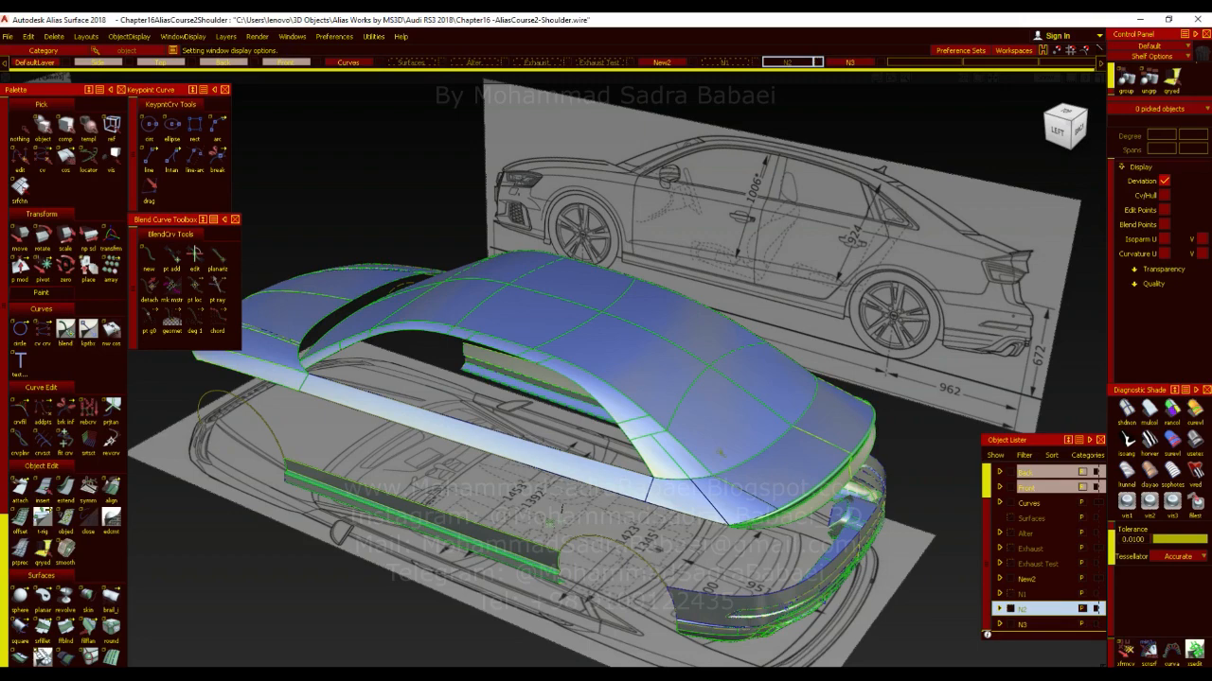
{"action": "right_click_drag", "start_coordinate": [692, 392], "coordinate": [565, 395], "text": "alt+shift"}
{"action": "left_click_drag", "start_coordinate": [566, 396], "coordinate": [803, 346], "text": "alt+shift"}
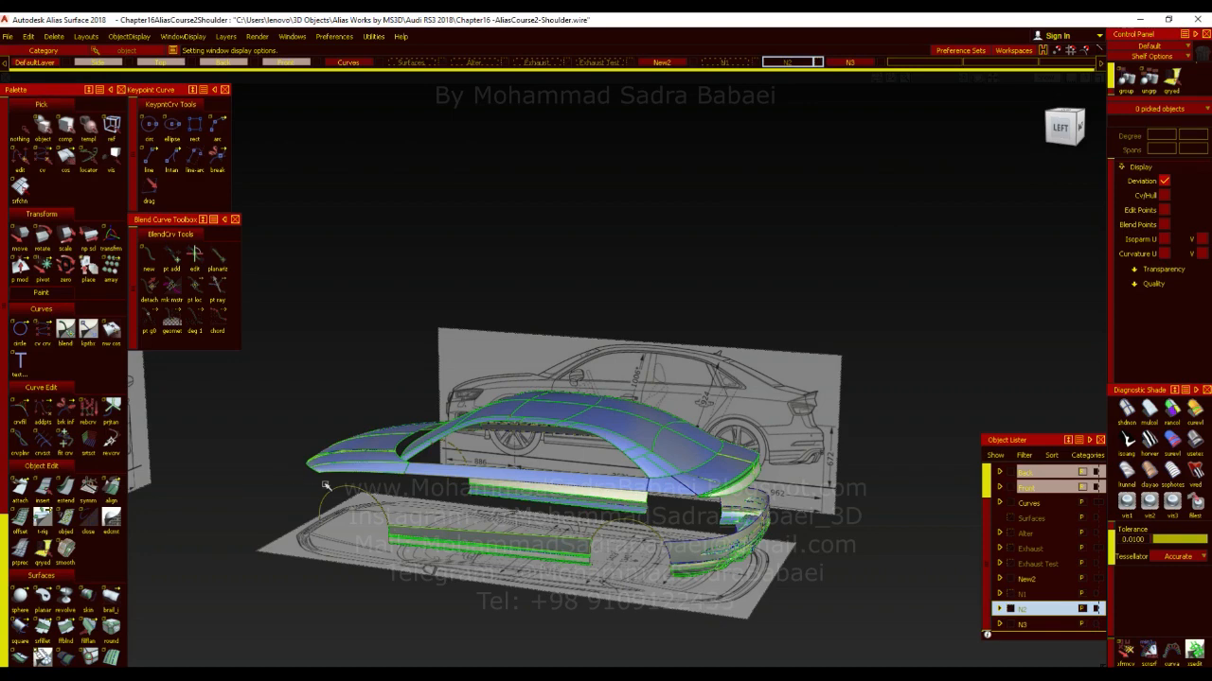
{"action": "left_click_drag", "start_coordinate": [510, 490], "coordinate": [502, 495], "text": "alt+shift"}
{"action": "right_click_drag", "start_coordinate": [501, 495], "coordinate": [596, 502], "text": "alt+shift"}
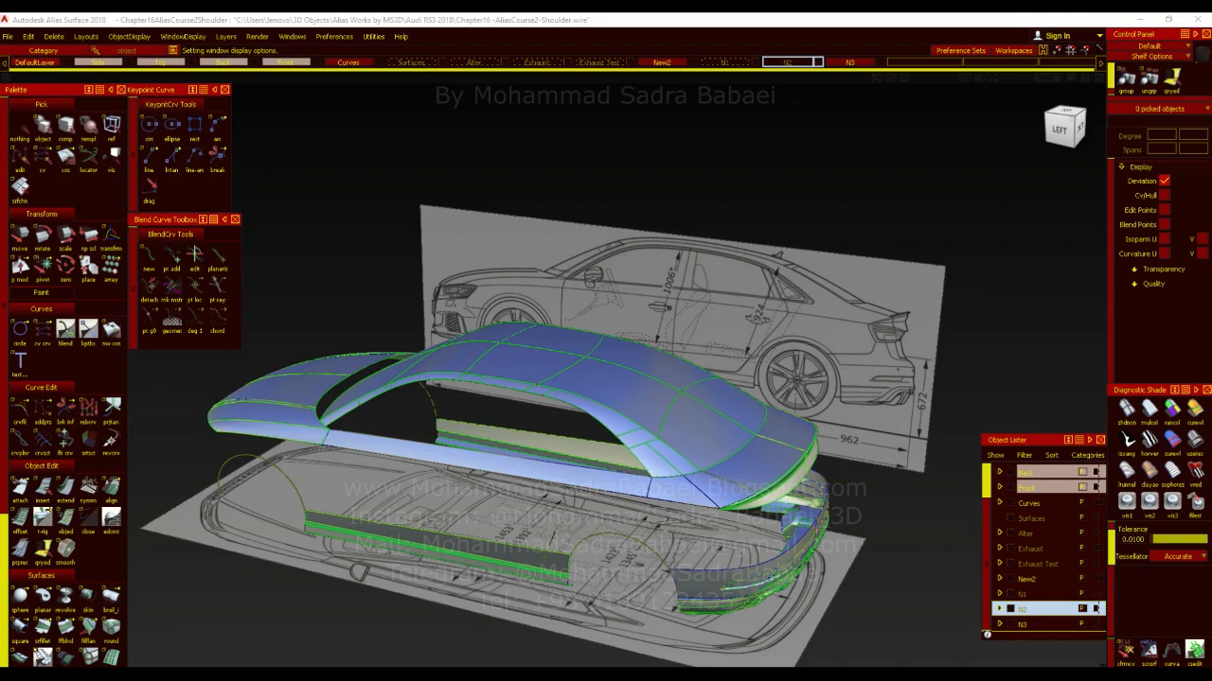
Check the cabin side's slope on the back blueprint and create a sphere beside the car in the orthographic back view
{"action": "left_click_drag", "start_coordinate": [841, 393], "coordinate": [511, 282], "text": "alt+shift"}
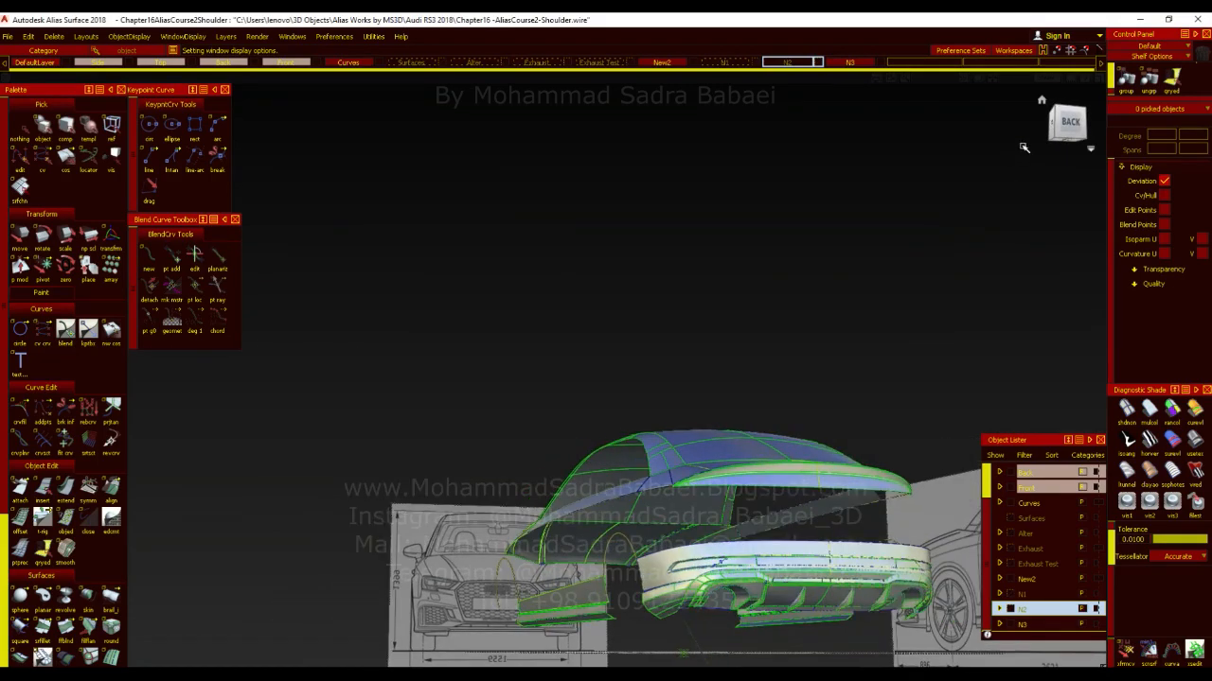
{"action": "left_click", "coordinate": [1068, 121]}
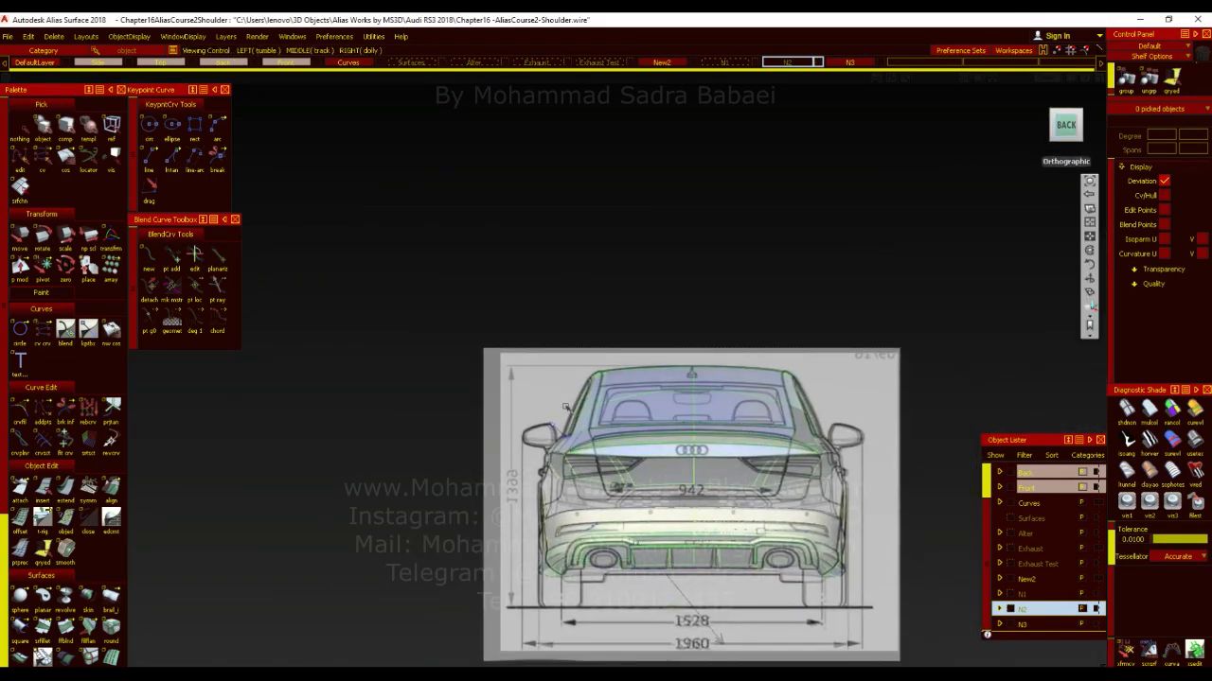
{"action": "right_click_drag", "start_coordinate": [578, 380], "coordinate": [474, 528], "text": "alt+shift"}
{"action": "mouse_move", "coordinate": [595, 342]}
{"action": "right_mouse_down", "text": "alt+shift"}
{"action": "mouse_move", "coordinate": [585, 352]}
{"action": "mouse_move", "coordinate": [590, 327]}
{"action": "right_mouse_up", "text": "alt+shift"}
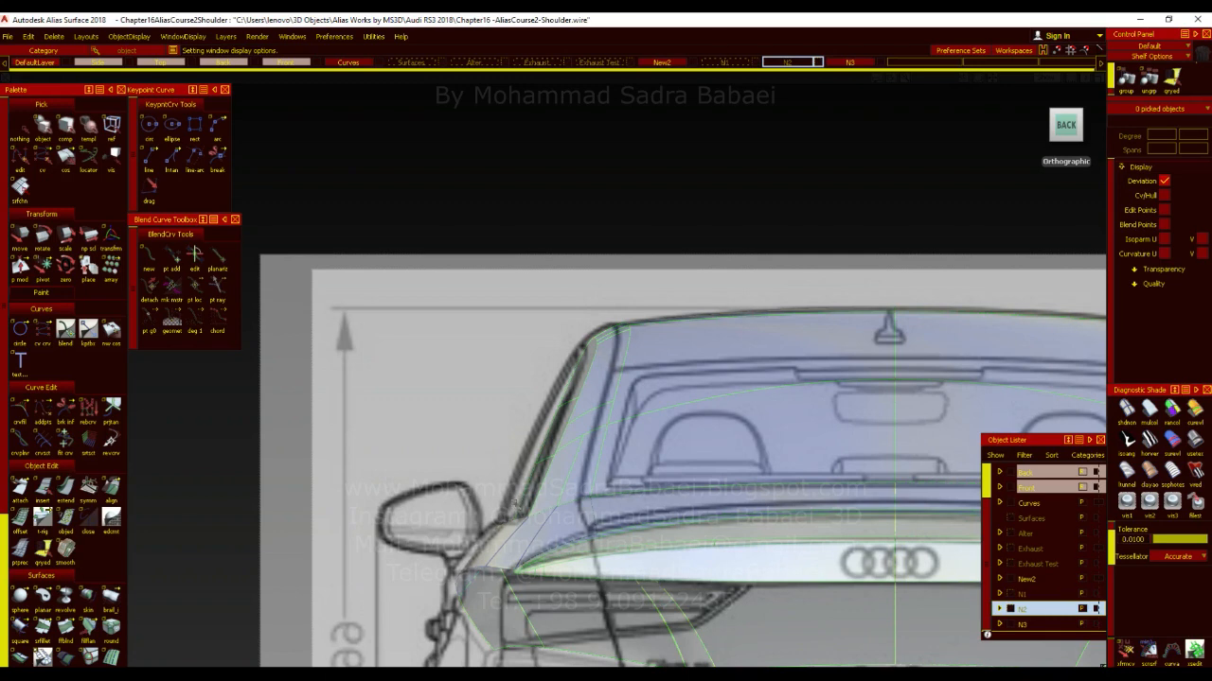
{"action": "right_click_drag", "start_coordinate": [680, 274], "coordinate": [340, 506], "text": "alt+shift"}
{"action": "scroll", "coordinate": [59, 537], "scroll_direction": "down", "scroll_amount": 3}
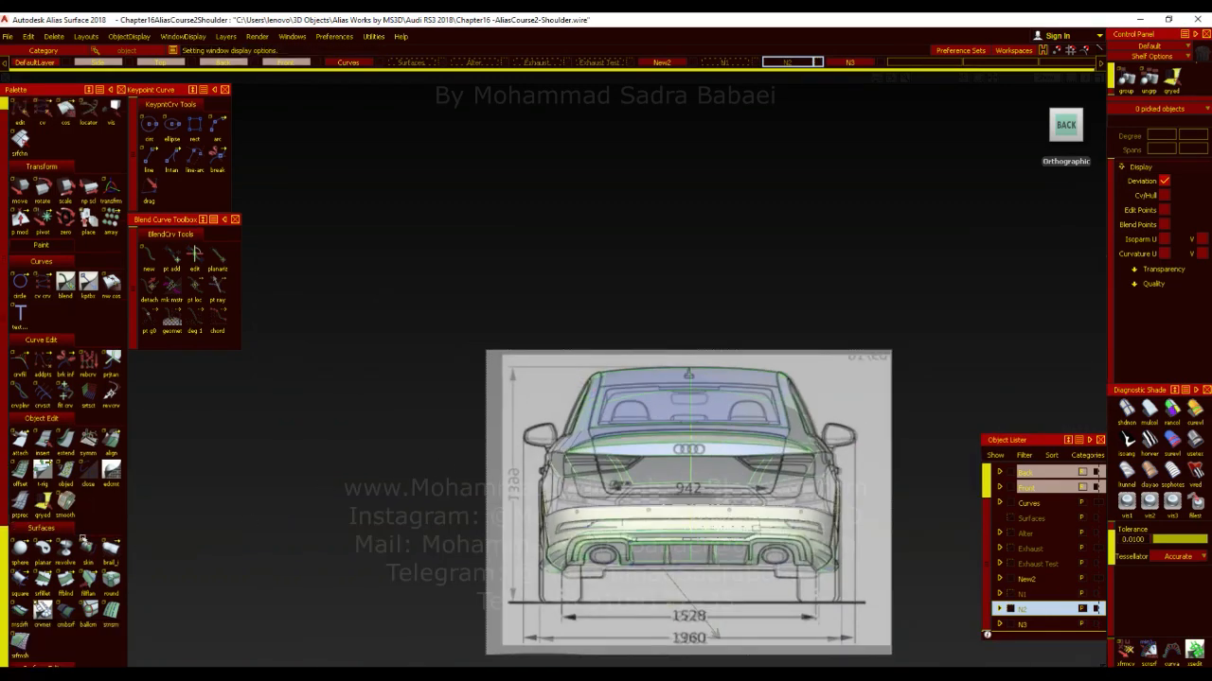
{"action": "left_click", "coordinate": [414, 494]}
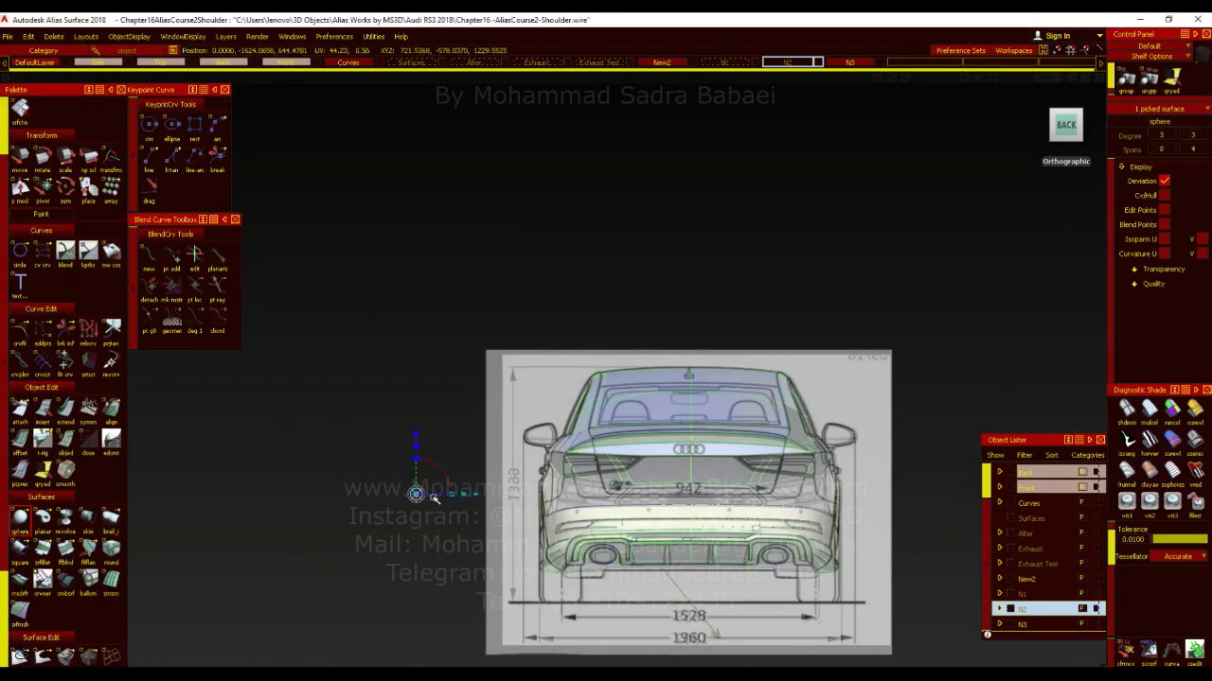
Scale the sphere up far beyond the car and move it in the back view so its outline follows the side-window slope
{"action": "middle_click_drag", "start_coordinate": [452, 406], "coordinate": [457, 405], "text": "ctrl+shift"}
{"action": "left_click_drag", "start_coordinate": [457, 404], "coordinate": [1202, 323]}
{"action": "right_click_drag", "start_coordinate": [725, 246], "coordinate": [456, 248], "text": "alt+shift"}
{"action": "left_click_drag", "start_coordinate": [456, 248], "coordinate": [811, 265]}
{"action": "left_click_drag", "start_coordinate": [832, 206], "coordinate": [894, 213]}
{"action": "middle_click_drag", "start_coordinate": [733, 255], "coordinate": [600, 262], "text": "ctrl+shift"}
{"action": "left_click_drag", "start_coordinate": [636, 272], "coordinate": [861, 290]}
{"action": "right_click_drag", "start_coordinate": [611, 229], "coordinate": [795, 123], "text": "alt+shift"}
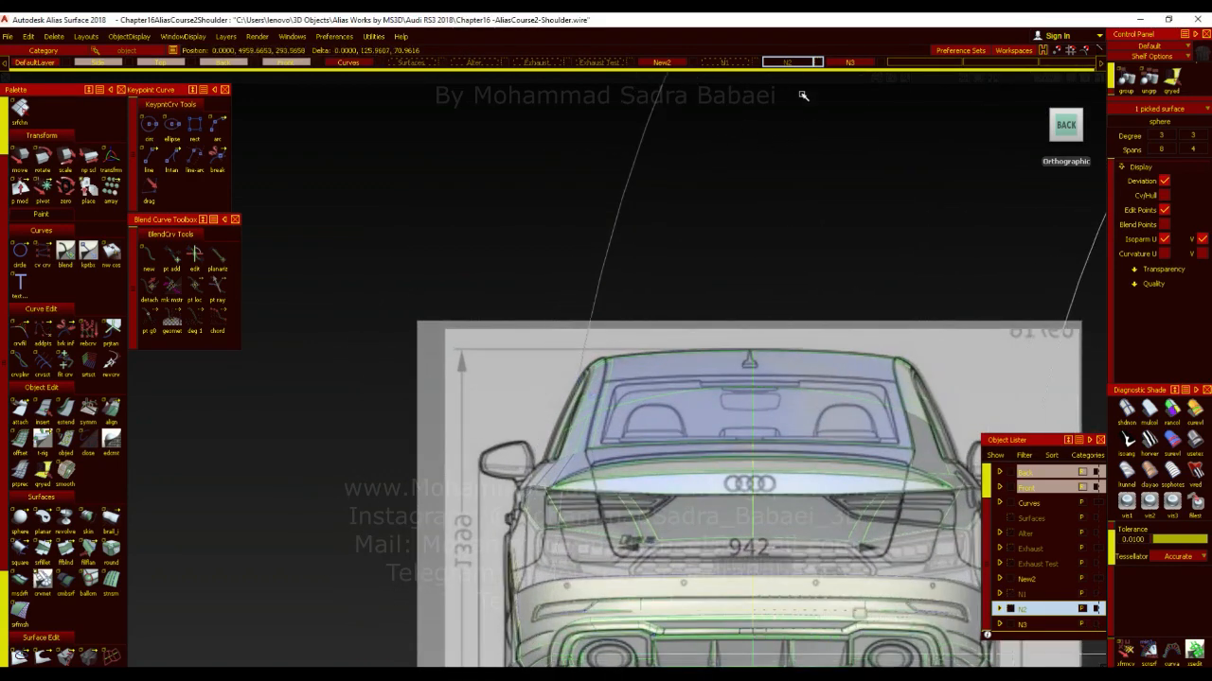
{"action": "left_click_drag", "start_coordinate": [785, 239], "coordinate": [699, 618]}
{"action": "mouse_move", "coordinate": [817, 180]}
{"action": "left_mouse_down"}
{"action": "mouse_move", "coordinate": [806, 236]}
{"action": "mouse_move", "coordinate": [825, 198]}
{"action": "left_mouse_up"}
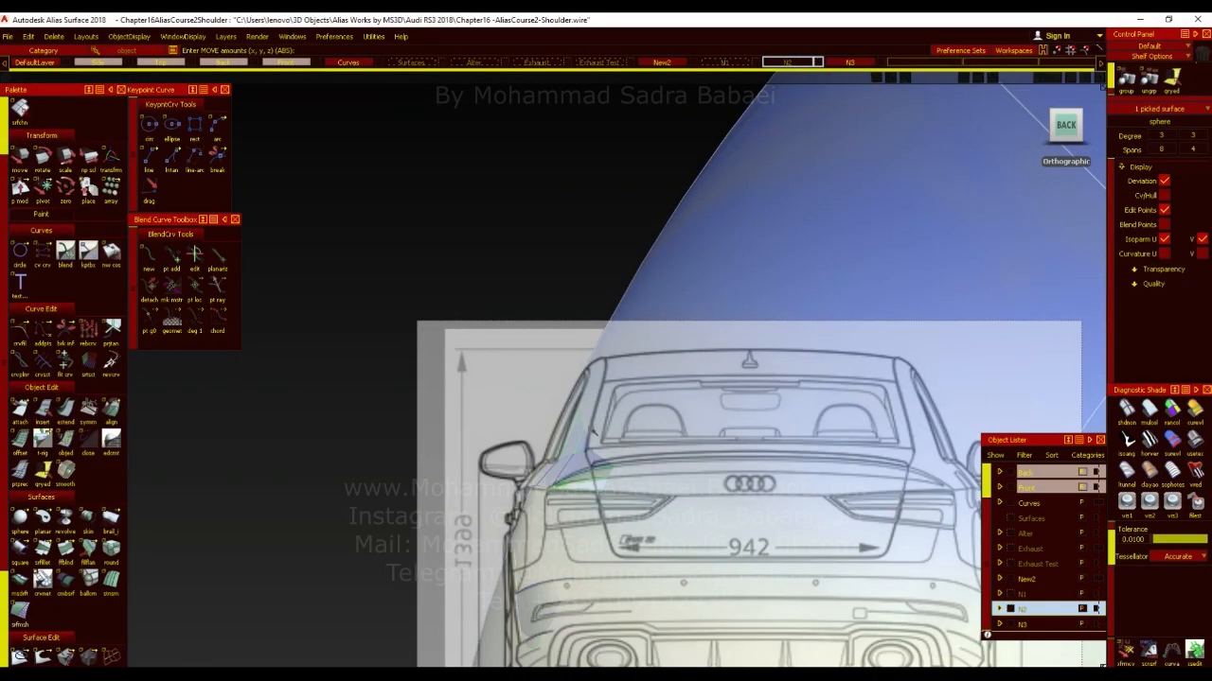
Examine where the large sphere cuts the shoulder and pillar surfaces from the car's side in perspective
{"action": "left_click_drag", "start_coordinate": [593, 431], "coordinate": [829, 455], "text": "alt+shift"}
{"action": "right_click_drag", "start_coordinate": [829, 455], "coordinate": [812, 476], "text": "alt+shift"}
{"action": "left_click_drag", "start_coordinate": [811, 476], "coordinate": [861, 487], "text": "alt+shift"}
{"action": "left_click_drag", "start_coordinate": [663, 426], "coordinate": [624, 398], "text": "alt+shift"}
{"action": "right_click_drag", "start_coordinate": [625, 397], "coordinate": [586, 360], "text": "alt+shift"}
{"action": "left_click_drag", "start_coordinate": [586, 359], "coordinate": [804, 532], "text": "alt+shift"}
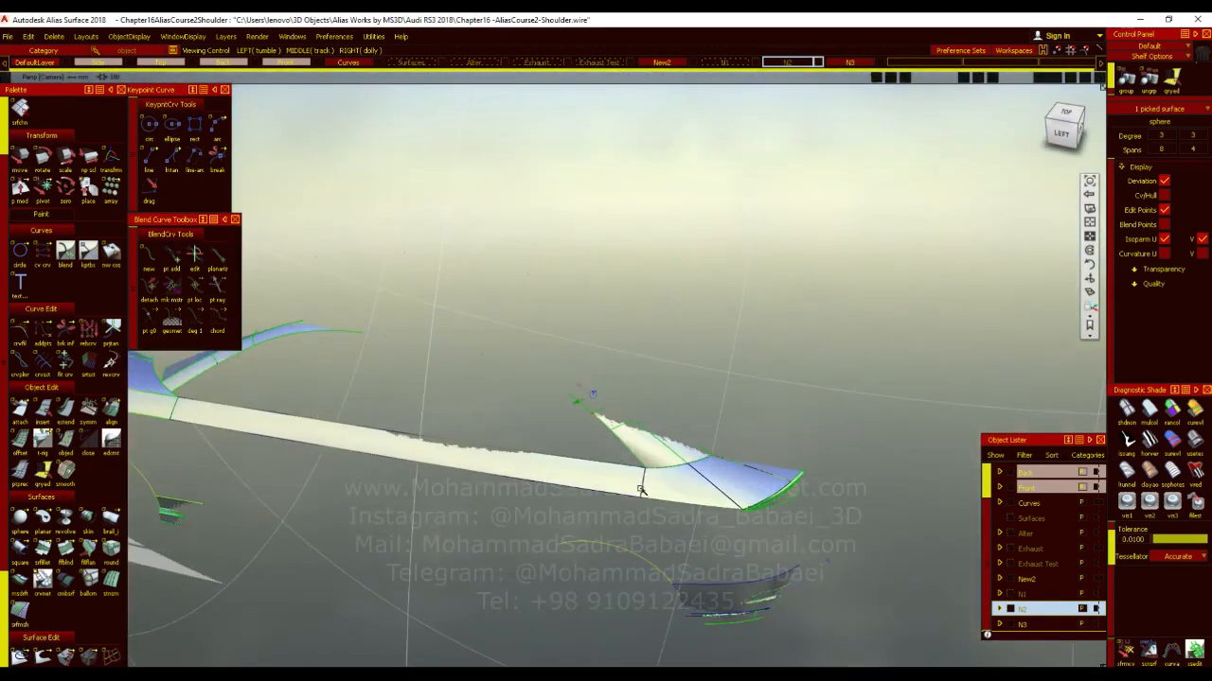
{"action": "left_click_drag", "start_coordinate": [657, 399], "coordinate": [429, 385], "text": "alt+shift"}
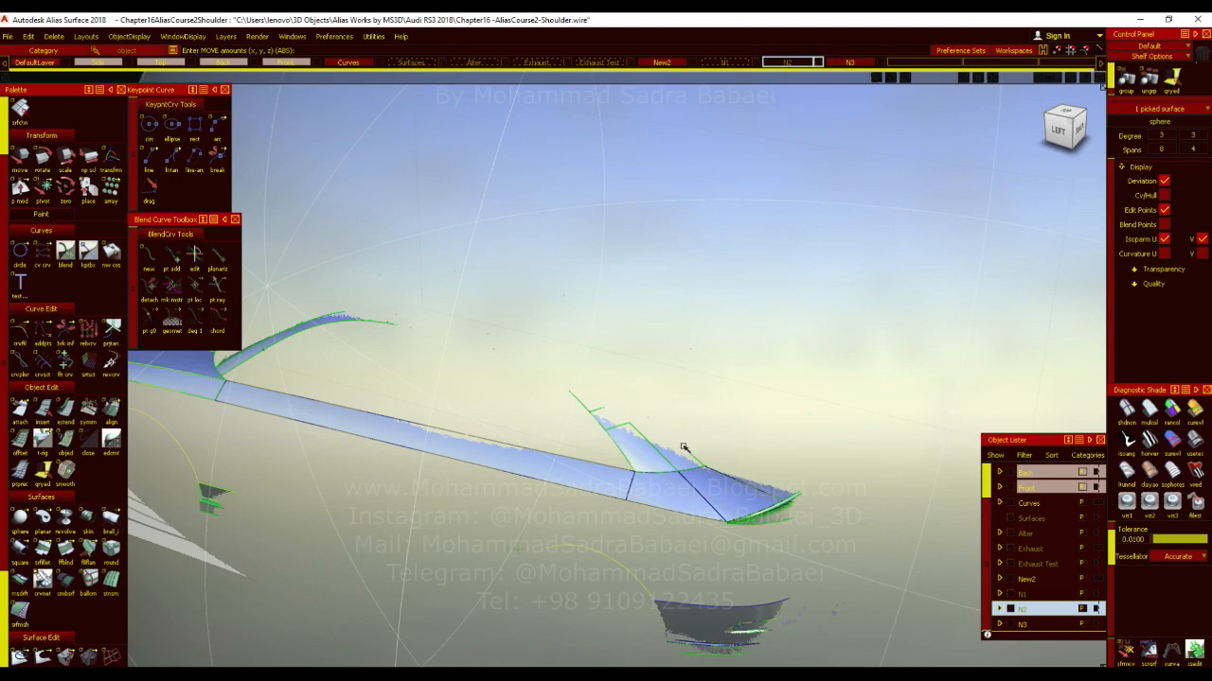
Inspect the sphere's fit against the cabin side and set the shading tessellation tolerance to 1.0000
{"action": "left_click", "coordinate": [1074, 132]}
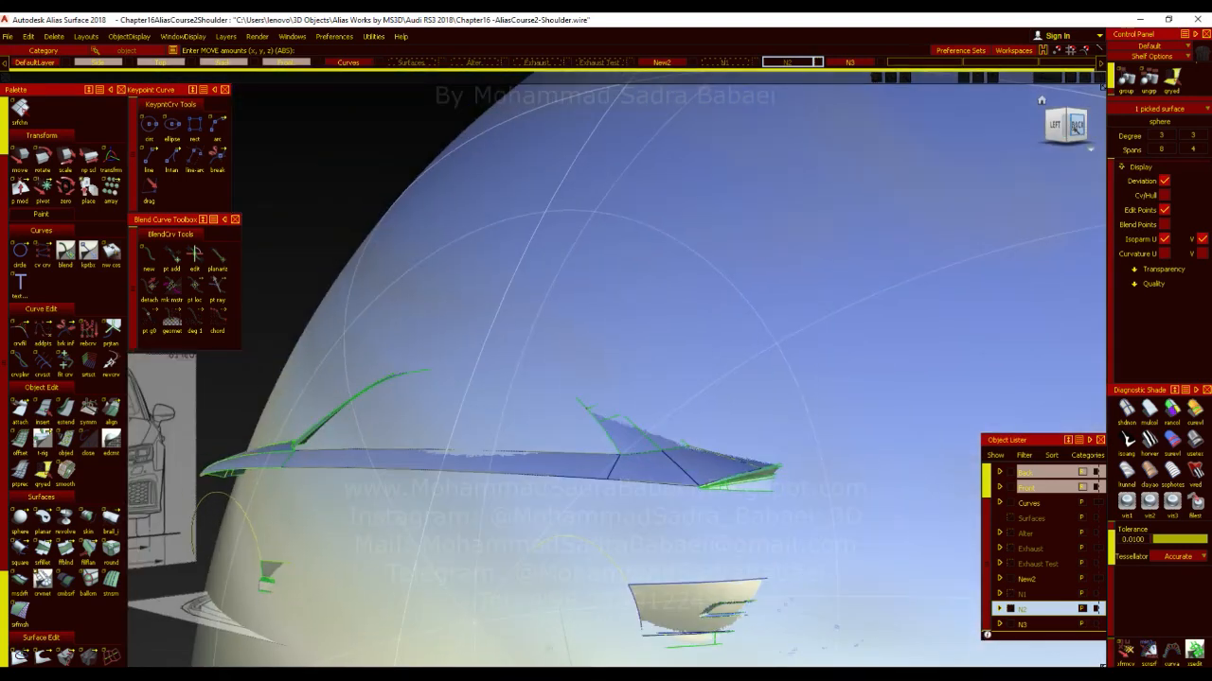
{"action": "left_click", "coordinate": [1077, 126]}
{"action": "right_click_drag", "start_coordinate": [433, 399], "coordinate": [528, 369], "text": "alt+shift"}
{"action": "right_click_drag", "start_coordinate": [644, 350], "coordinate": [454, 407], "text": "alt+shift"}
{"action": "left_click_drag", "start_coordinate": [606, 416], "coordinate": [994, 516], "text": "alt+shift"}
{"action": "right_click_drag", "start_coordinate": [672, 431], "coordinate": [578, 425], "text": "alt+shift"}
{"action": "left_click_drag", "start_coordinate": [577, 425], "coordinate": [643, 436], "text": "alt+shift"}
{"action": "left_click_drag", "start_coordinate": [1159, 540], "coordinate": [1173, 543]}
Enlarge the sphere further and realign its outline with the cabin side's slope on the back blueprint
{"action": "left_click_drag", "start_coordinate": [734, 381], "coordinate": [511, 365], "text": "alt+shift"}
{"action": "right_click_drag", "start_coordinate": [507, 373], "coordinate": [558, 373], "text": "ctrl+shift"}
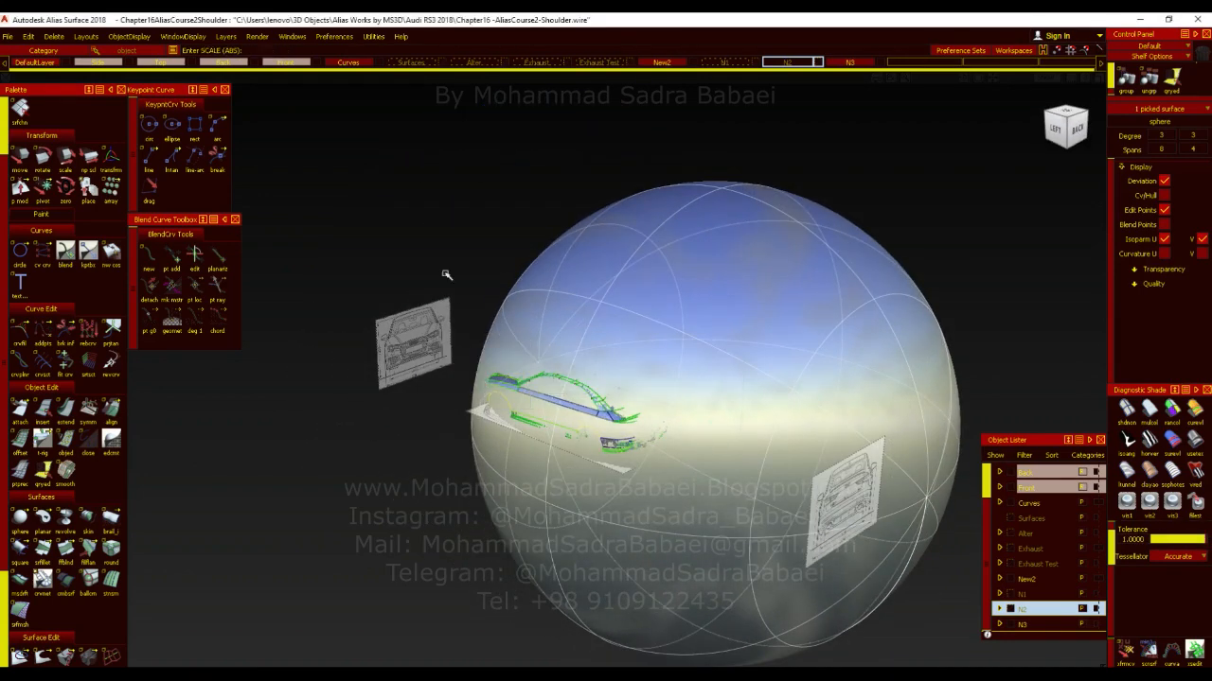
{"action": "left_click", "coordinate": [1079, 139]}
{"action": "left_click_drag", "start_coordinate": [536, 199], "coordinate": [1022, 236]}
{"action": "left_click_drag", "start_coordinate": [612, 230], "coordinate": [947, 258]}
{"action": "right_click_drag", "start_coordinate": [557, 184], "coordinate": [559, 139], "text": "ctrl+shift"}
{"action": "left_click_drag", "start_coordinate": [543, 224], "coordinate": [855, 328]}
{"action": "right_click_drag", "start_coordinate": [821, 273], "coordinate": [788, 151], "text": "alt+shift"}
{"action": "left_click_drag", "start_coordinate": [789, 151], "coordinate": [669, 117]}
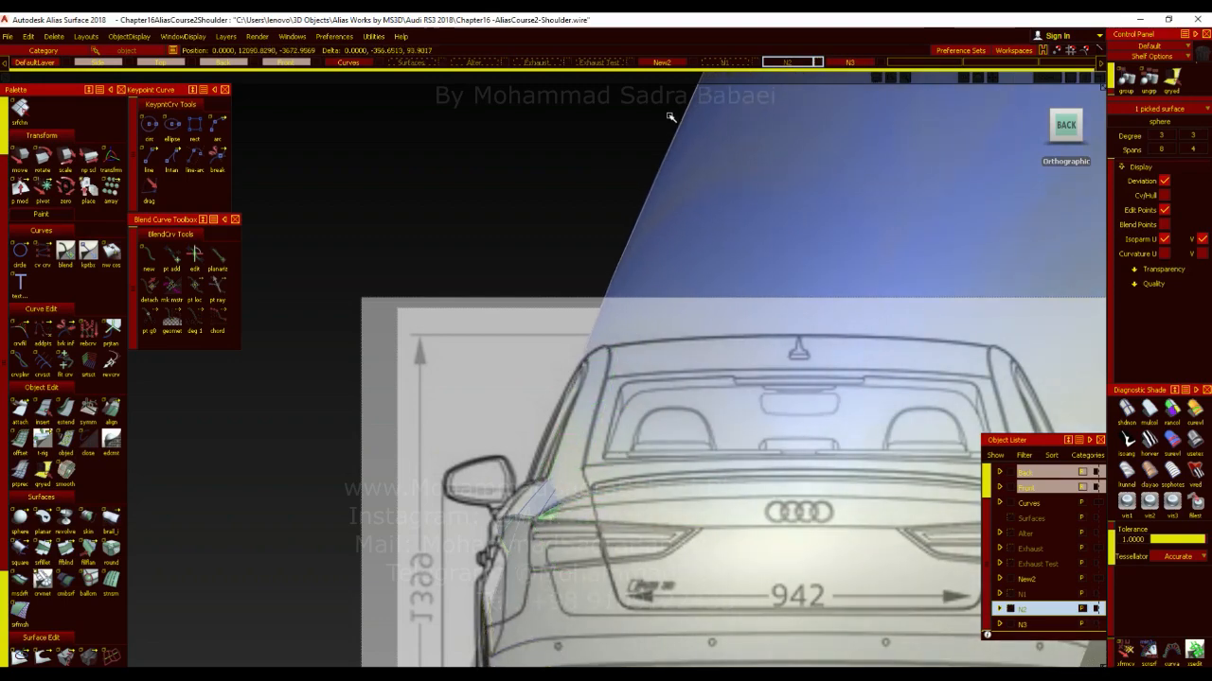
Examine how the enlarged sphere meets the window line and shoulder along the whole car in perspective
{"action": "left_click_drag", "start_coordinate": [704, 331], "coordinate": [1069, 384], "text": "alt+shift"}
{"action": "right_click_drag", "start_coordinate": [748, 374], "coordinate": [657, 555], "text": "alt+shift"}
{"action": "middle_click_drag", "start_coordinate": [657, 554], "coordinate": [701, 425], "text": "alt+shift"}
{"action": "right_click_drag", "start_coordinate": [700, 425], "coordinate": [747, 510], "text": "alt+shift"}
{"action": "mouse_move", "coordinate": [747, 510]}
{"action": "left_mouse_down", "text": "alt+shift"}
{"action": "mouse_move", "coordinate": [871, 495]}
{"action": "mouse_move", "coordinate": [826, 554]}
{"action": "left_mouse_up", "text": "alt+shift"}
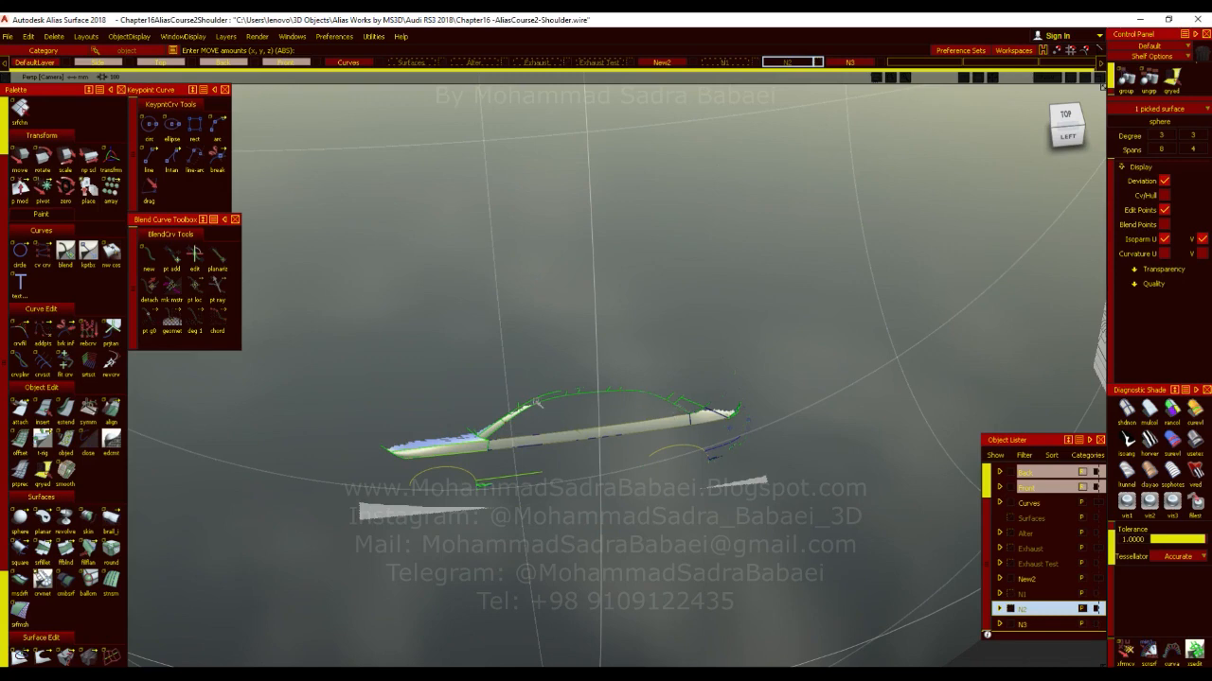
{"action": "left_click_drag", "start_coordinate": [683, 491], "coordinate": [638, 422], "text": "alt+shift"}
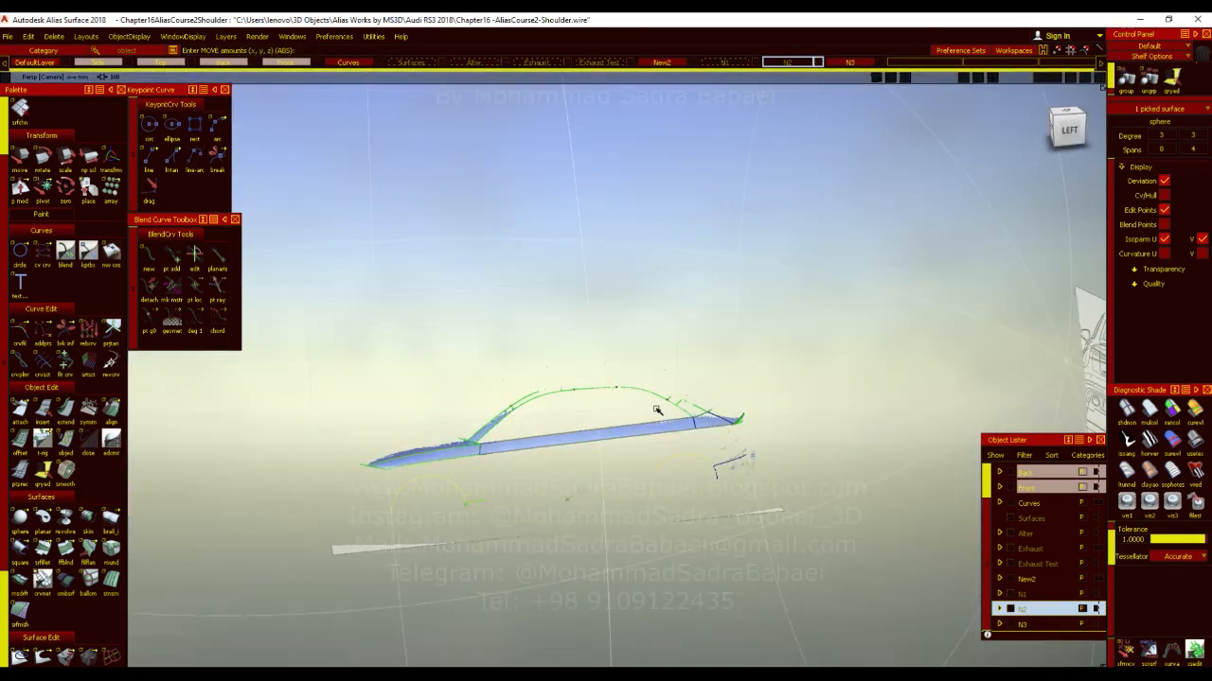
{"action": "right_click_drag", "start_coordinate": [659, 222], "coordinate": [642, 335], "text": "alt+shift"}
{"action": "left_click_drag", "start_coordinate": [642, 335], "coordinate": [648, 383], "text": "alt+shift"}
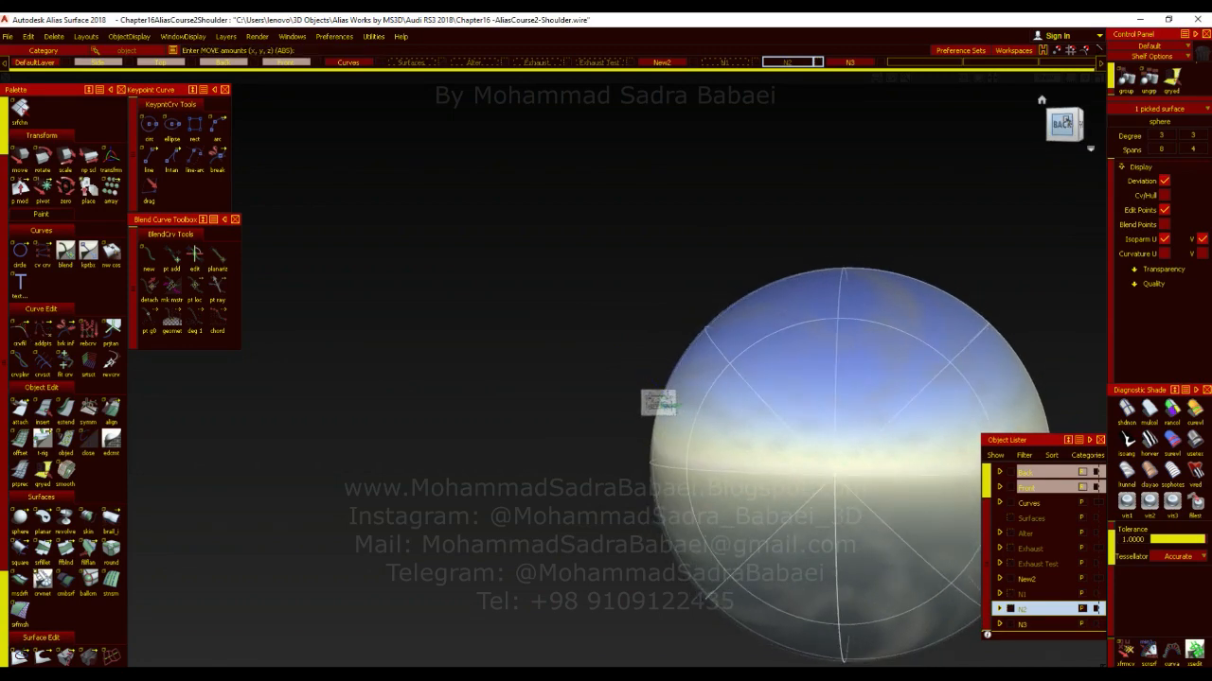
Fine-tune the sphere's position in the back view so its edge meets the roof corner and follows the side window
{"action": "left_click", "coordinate": [1067, 122]}
{"action": "right_click_drag", "start_coordinate": [855, 326], "coordinate": [795, 331], "text": "alt+shift"}
{"action": "middle_click_drag", "start_coordinate": [796, 330], "coordinate": [697, 303], "text": "alt+shift"}
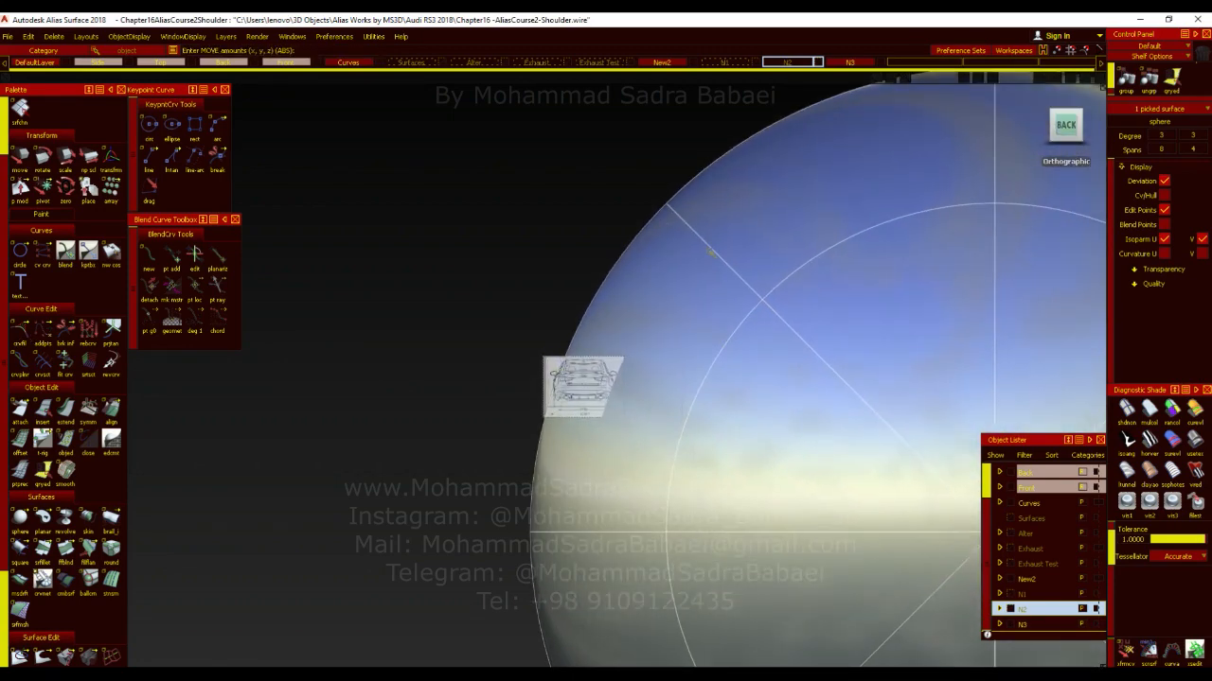
{"action": "right_click_drag", "start_coordinate": [566, 361], "coordinate": [665, 20], "text": "alt+shift"}
{"action": "middle_click_drag", "start_coordinate": [505, 229], "coordinate": [499, 197], "text": "ctrl+shift"}
{"action": "left_click_drag", "start_coordinate": [551, 152], "coordinate": [534, 201]}
{"action": "right_click_drag", "start_coordinate": [529, 209], "coordinate": [480, 213], "text": "alt+shift"}
{"action": "left_click_drag", "start_coordinate": [478, 213], "coordinate": [488, 224]}
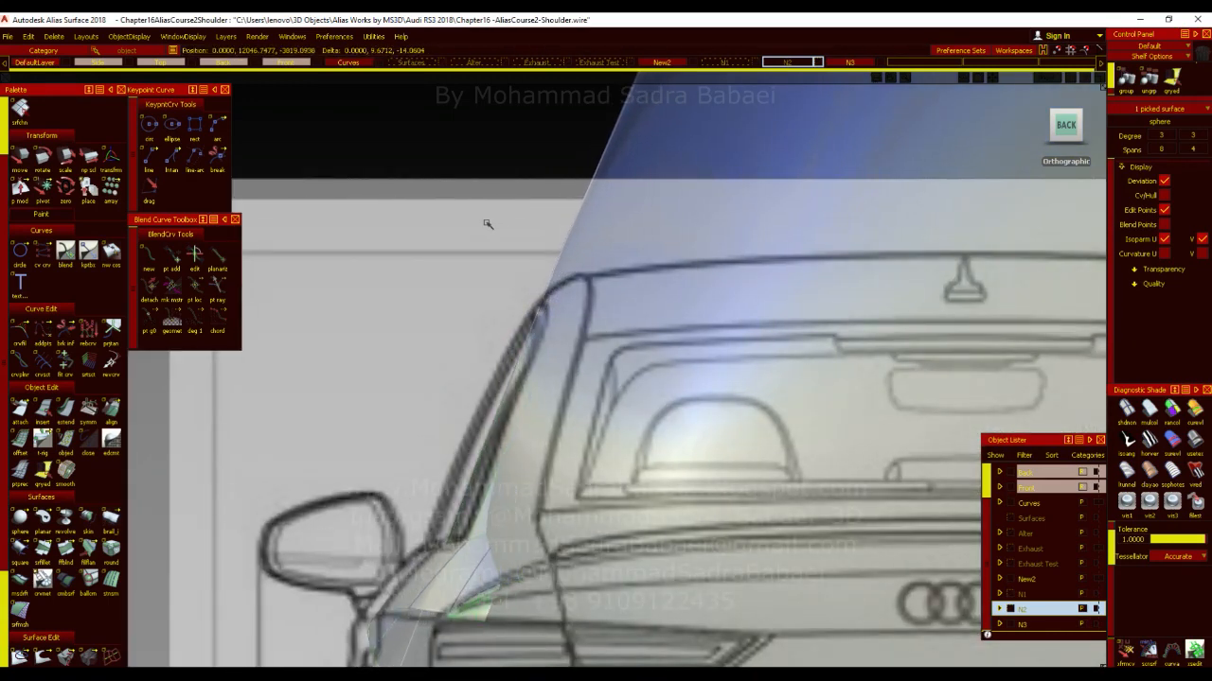
Check the sphere's fit in perspective and shift it slightly along the car's length in the orthographic left view
{"action": "right_click_drag", "start_coordinate": [490, 224], "coordinate": [1046, 514], "text": "alt+shift"}
{"action": "key", "text": "F8"}
{"action": "left_click_drag", "start_coordinate": [1052, 518], "coordinate": [884, 522], "text": "alt+shift"}
{"action": "right_click_drag", "start_coordinate": [884, 521], "coordinate": [722, 392], "text": "alt+shift"}
{"action": "left_click_drag", "start_coordinate": [723, 392], "coordinate": [1009, 187], "text": "alt+shift"}
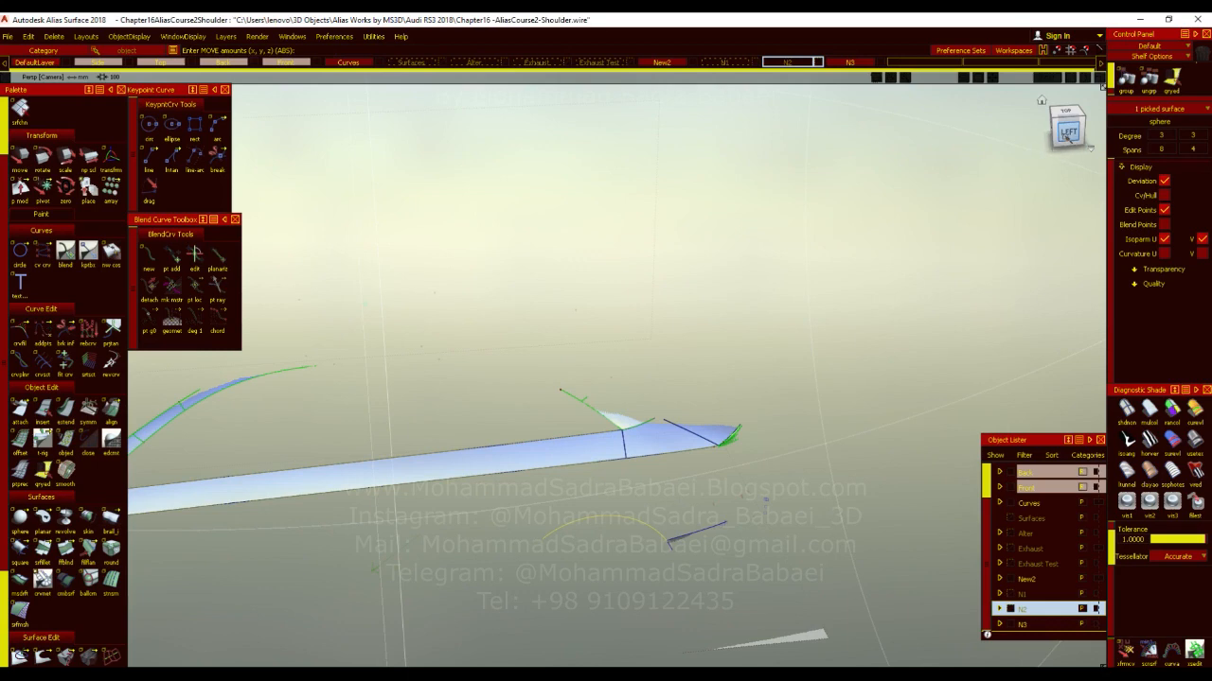
{"action": "left_click", "coordinate": [1066, 132]}
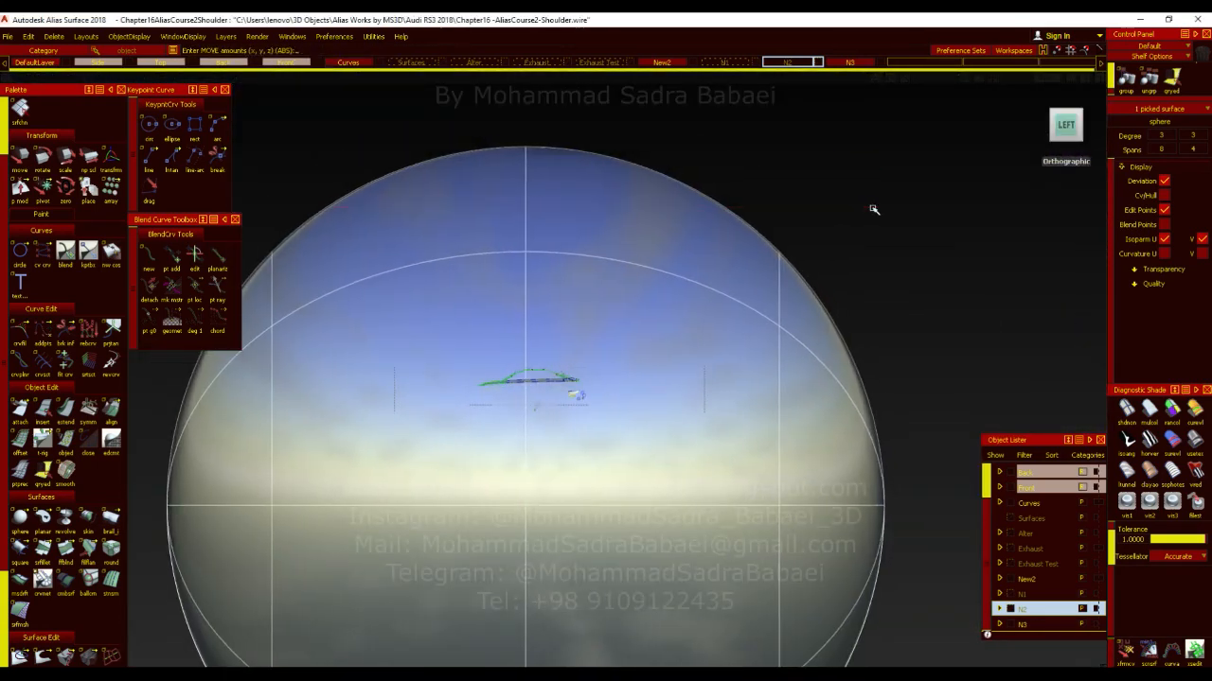
{"action": "mouse_move", "coordinate": [881, 258]}
{"action": "right_mouse_down", "text": "alt+shift"}
{"action": "mouse_move", "coordinate": [871, 279]}
{"action": "mouse_move", "coordinate": [896, 268]}
{"action": "right_mouse_up", "text": "alt+shift"}
{"action": "mouse_move", "coordinate": [895, 268]}
{"action": "middle_mouse_down"}
{"action": "mouse_move", "coordinate": [947, 262]}
{"action": "mouse_move", "coordinate": [907, 277]}
{"action": "middle_mouse_up"}
Move the sphere sideways toward the car's centre in the back view until the body side stands clear, and clear the selection
{"action": "right_click_drag", "start_coordinate": [863, 257], "coordinate": [749, 366], "text": "alt+shift"}
{"action": "left_click_drag", "start_coordinate": [749, 365], "coordinate": [270, 461], "text": "alt+shift"}
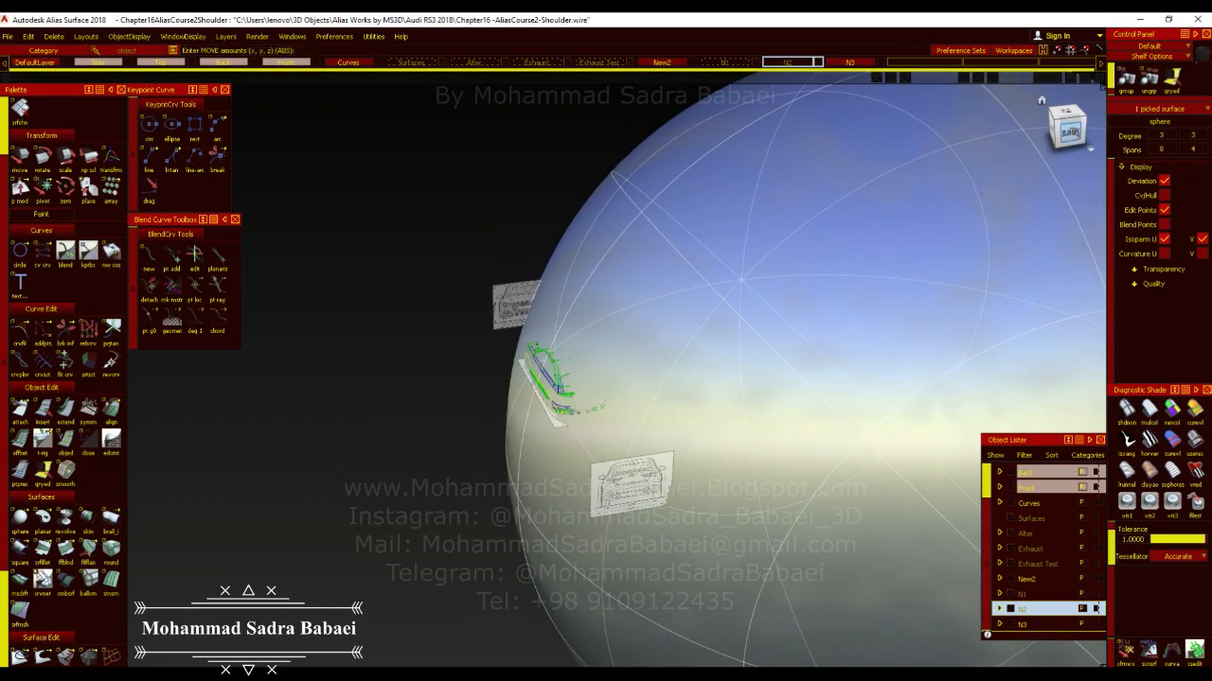
{"action": "key", "text": "F7"}
{"action": "right_click_drag", "start_coordinate": [457, 255], "coordinate": [458, 194], "text": "ctrl+shift"}
{"action": "middle_click_drag", "start_coordinate": [463, 228], "coordinate": [647, 237]}
{"action": "left_click_drag", "start_coordinate": [640, 296], "coordinate": [639, 354], "text": "ctrl+shift"}
{"action": "left_click_drag", "start_coordinate": [569, 379], "coordinate": [1098, 413], "text": "alt+shift"}
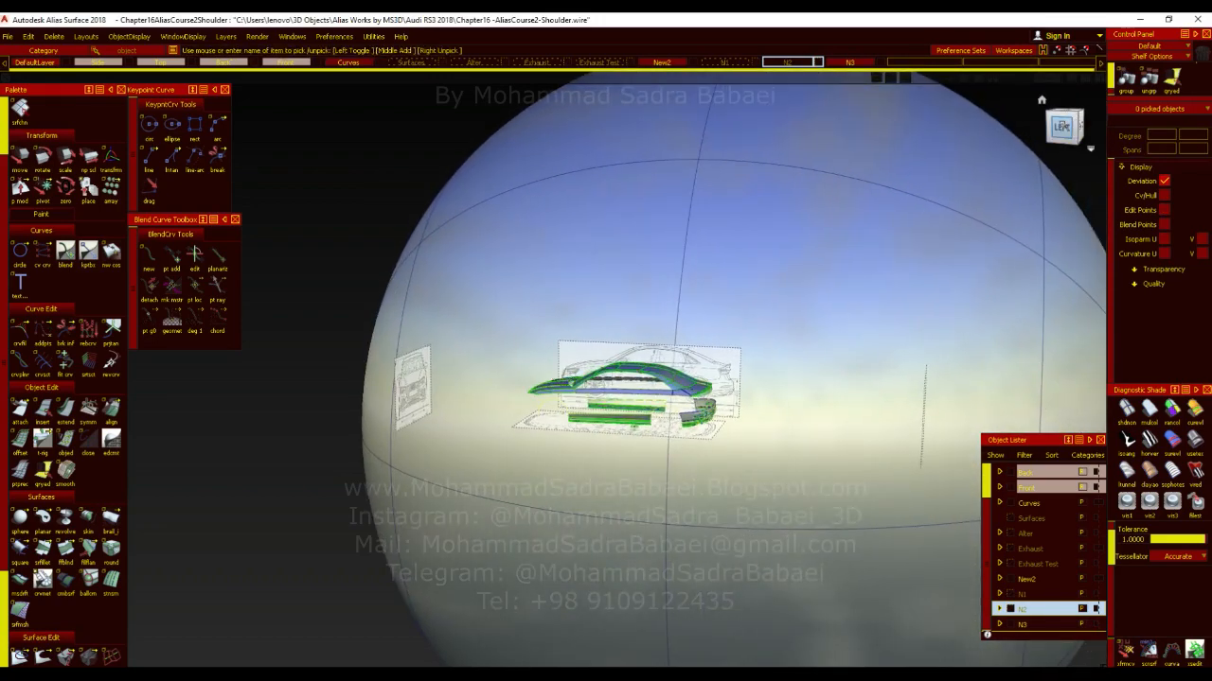
Start a view-direction projection from the orthographic left view, creating curves on surfaces with the sphere as target
{"action": "left_click", "coordinate": [1062, 126]}
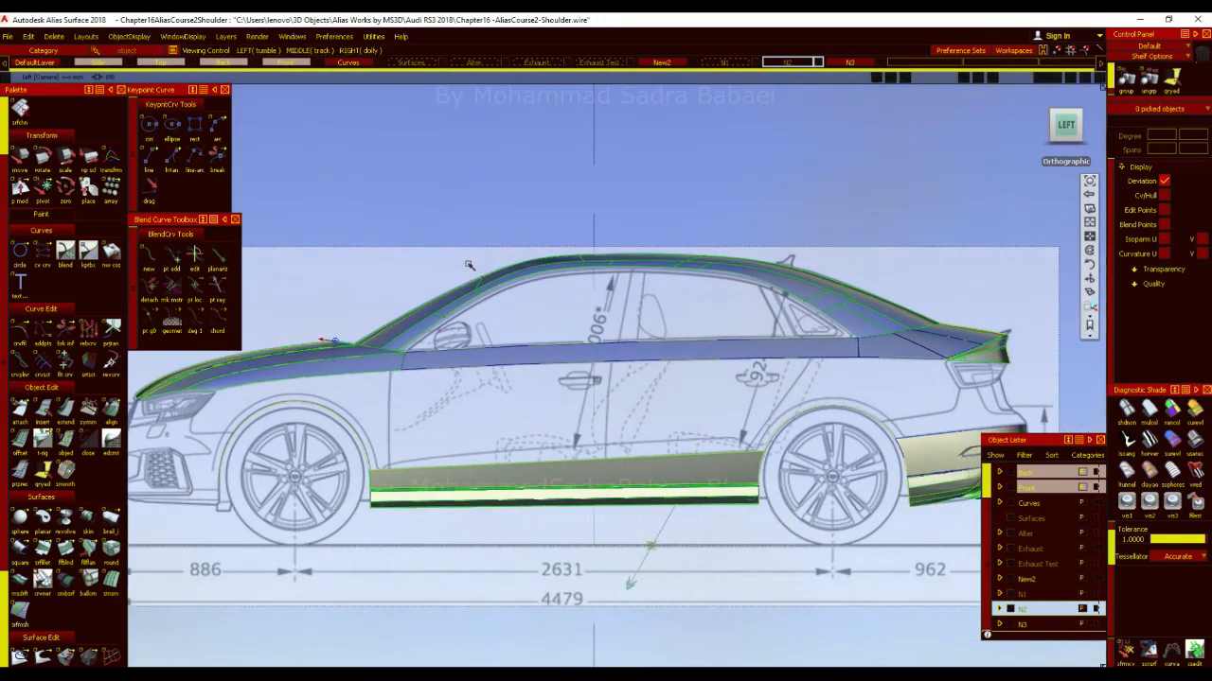
{"action": "left_click", "coordinate": [36, 638]}
{"action": "double_click", "coordinate": [19, 549]}
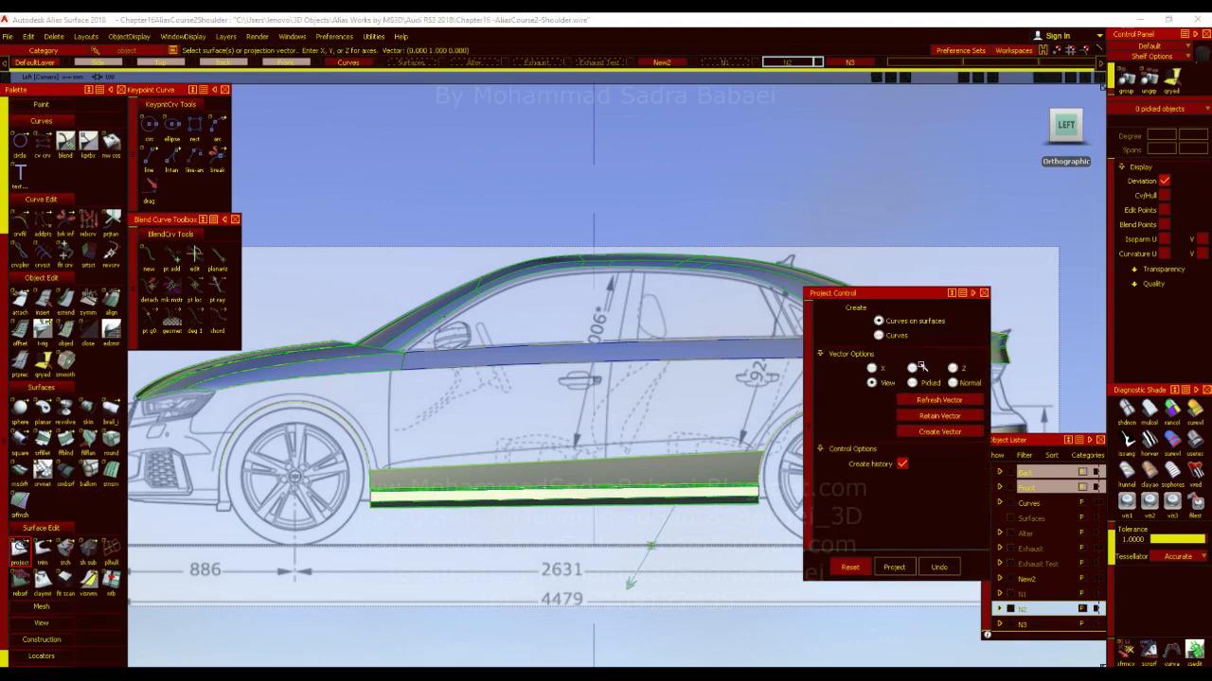
{"action": "left_click", "coordinate": [522, 180]}
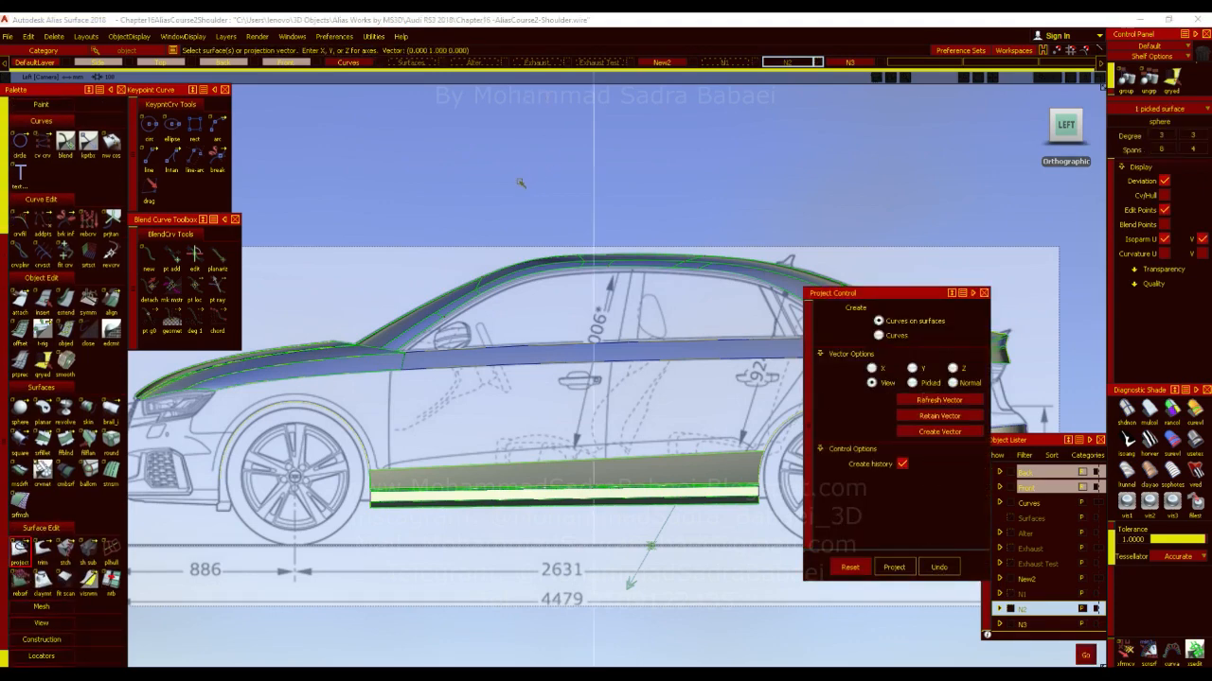
{"action": "key", "text": "space"}
Pick the upper window outline curves along the front pillar and roof as projecting curves
{"action": "left_click", "coordinate": [545, 274]}
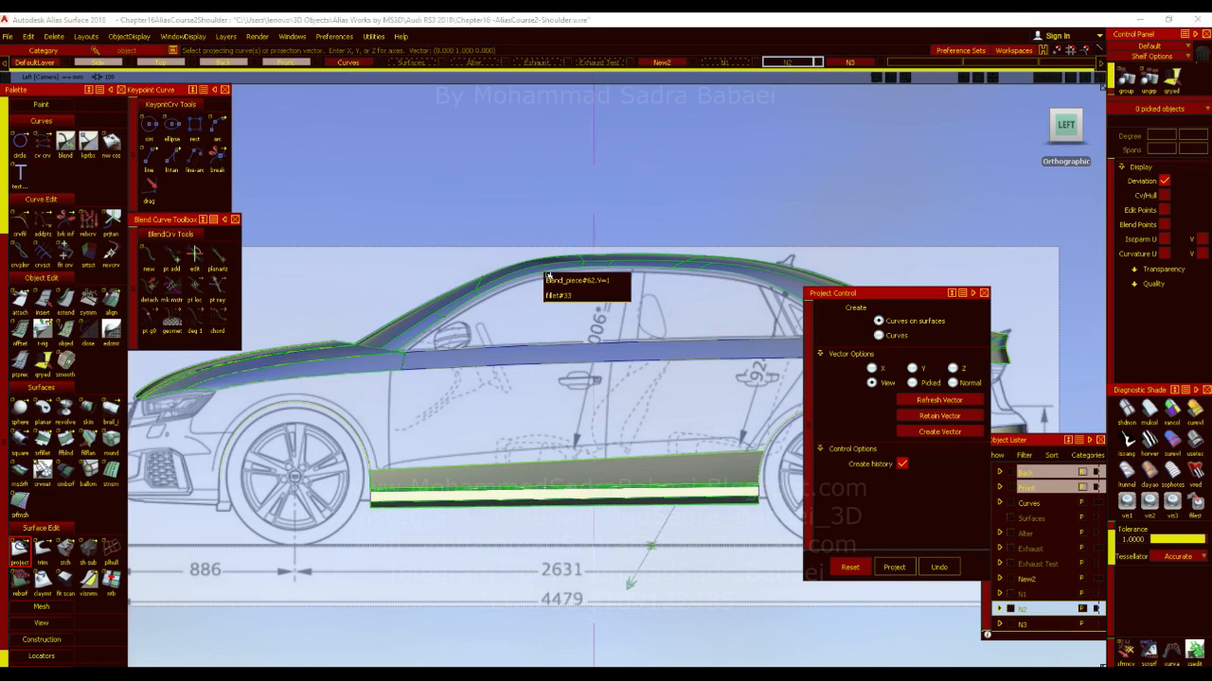
{"action": "left_click", "coordinate": [560, 296]}
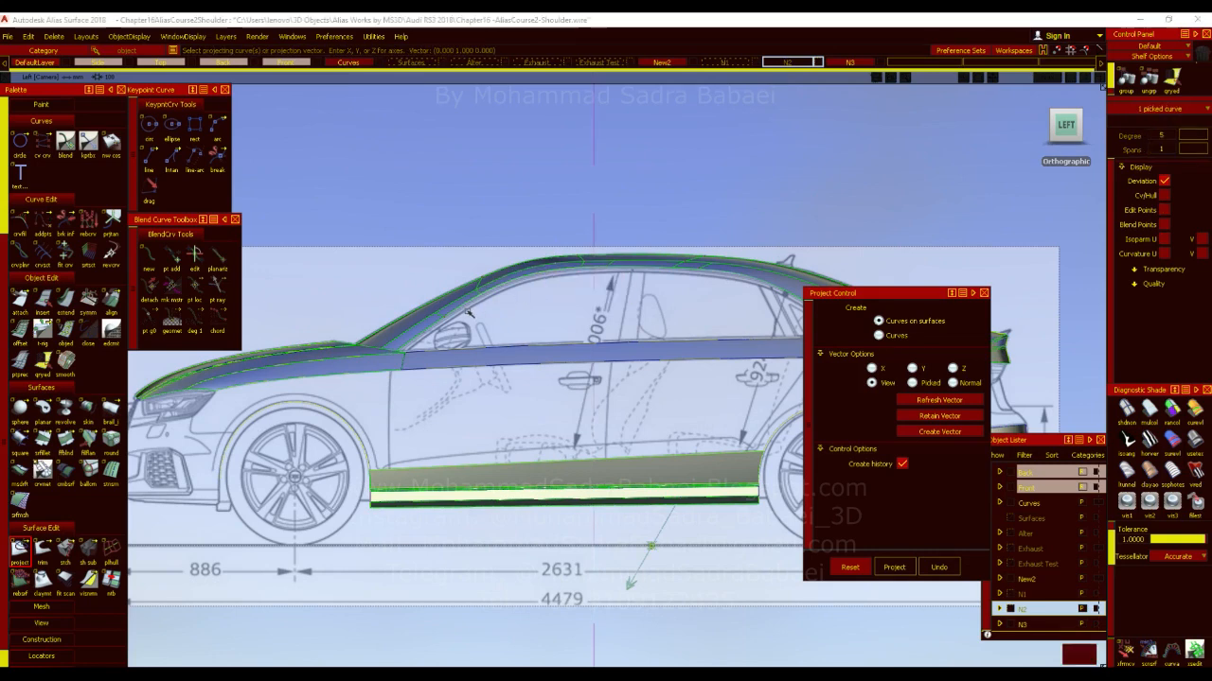
{"action": "left_click", "coordinate": [452, 335]}
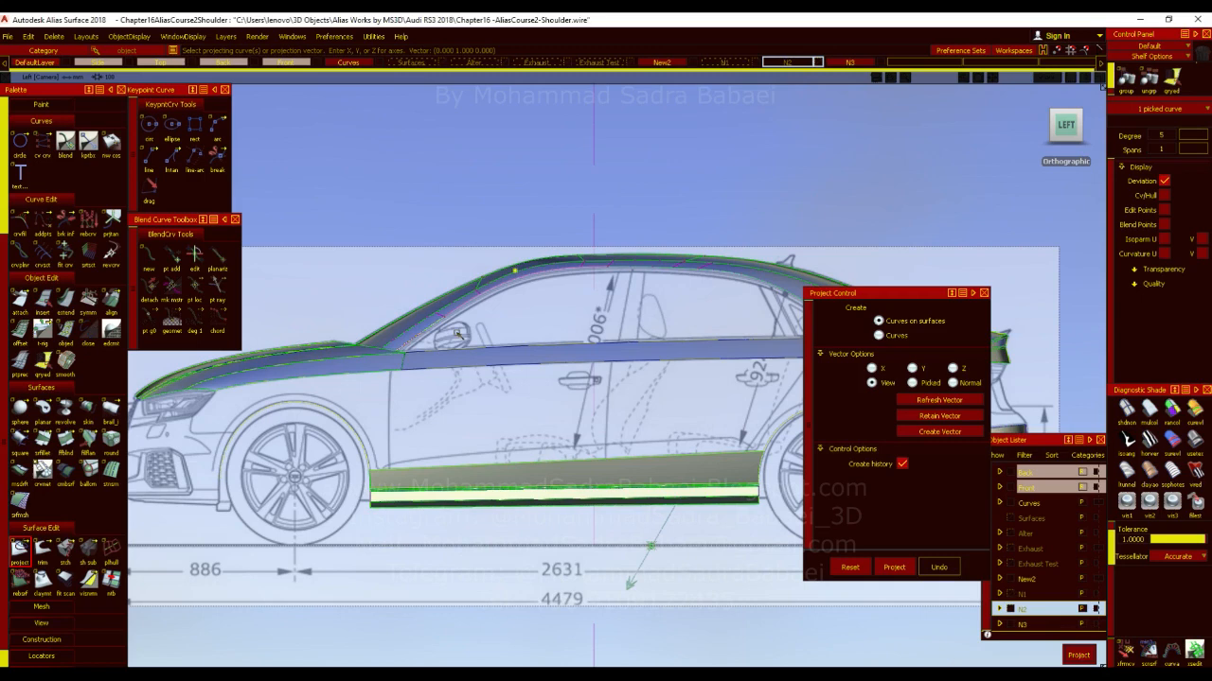
{"action": "left_click", "coordinate": [630, 273]}
{"action": "left_click", "coordinate": [641, 289]}
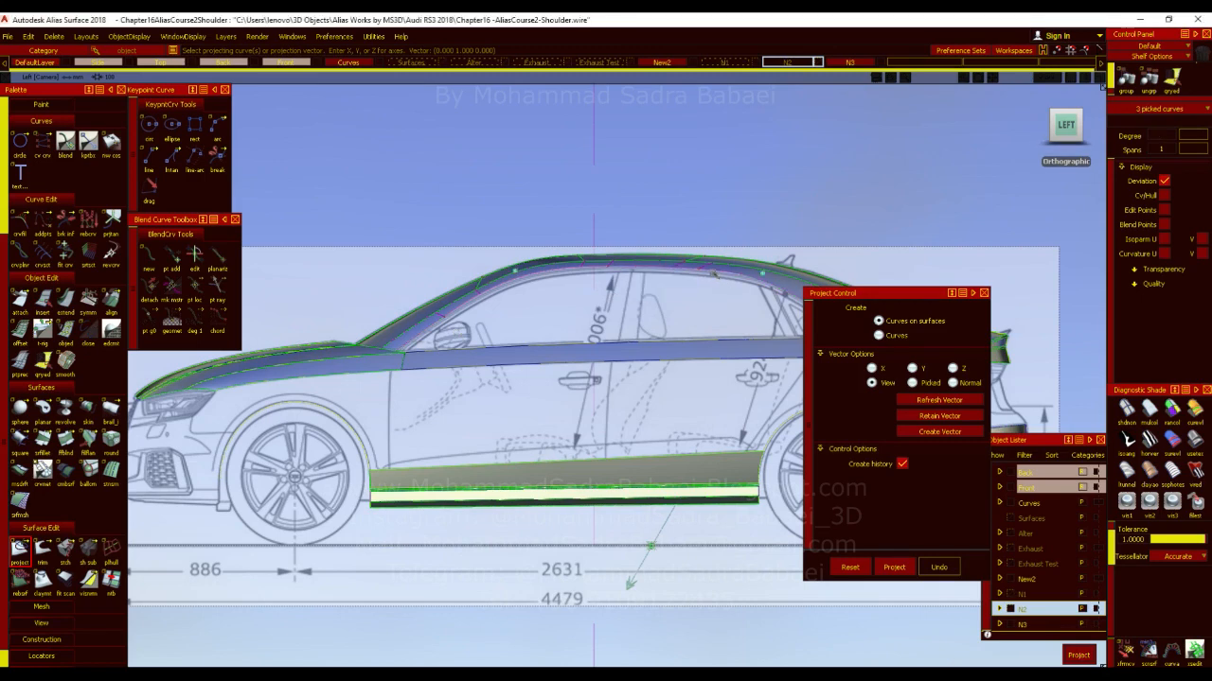
{"action": "left_click", "coordinate": [715, 275]}
{"action": "left_click", "coordinate": [725, 296]}
Add the rear pillar curve, the beltline and the short line at the front window corner, and project them onto the sphere
{"action": "middle_click_drag", "start_coordinate": [725, 332], "coordinate": [615, 392], "text": "alt+shift"}
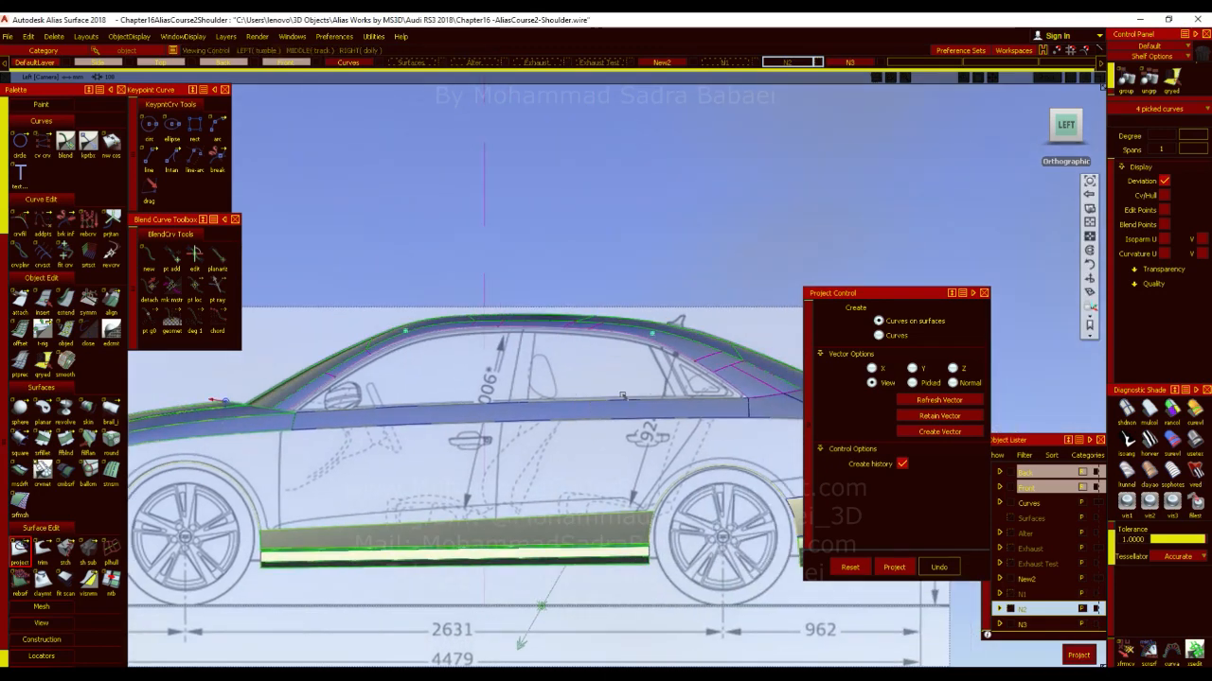
{"action": "left_click", "coordinate": [702, 371]}
{"action": "left_click", "coordinate": [708, 373]}
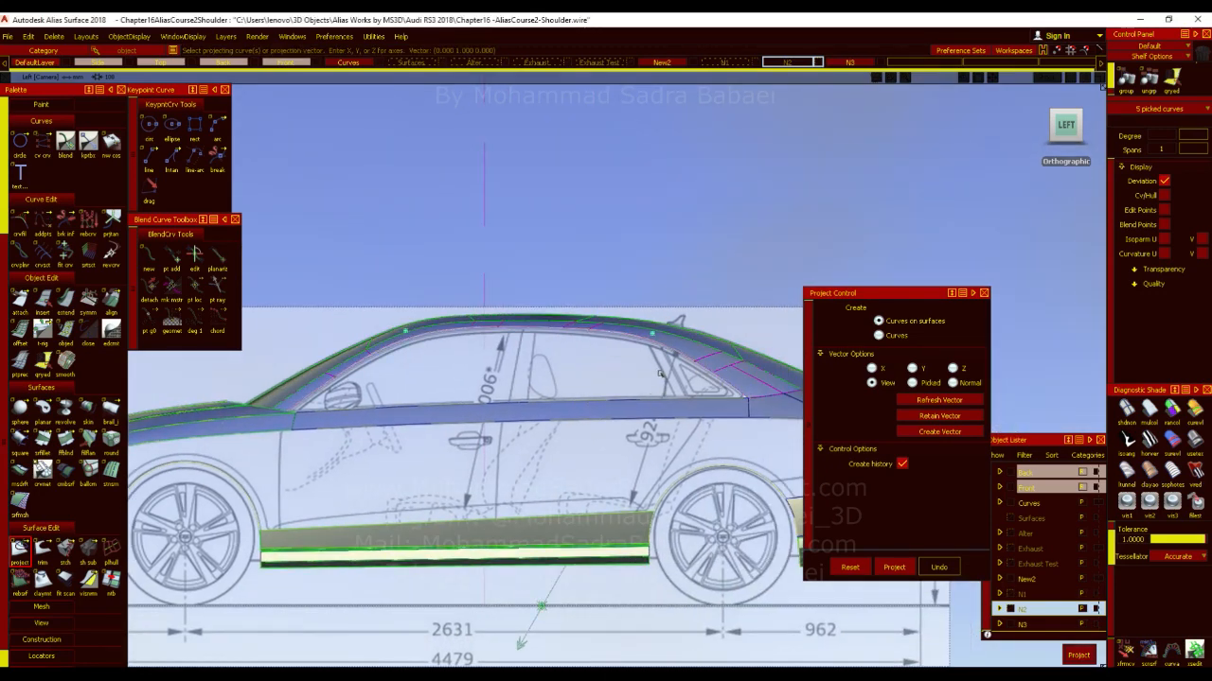
{"action": "left_click", "coordinate": [685, 402]}
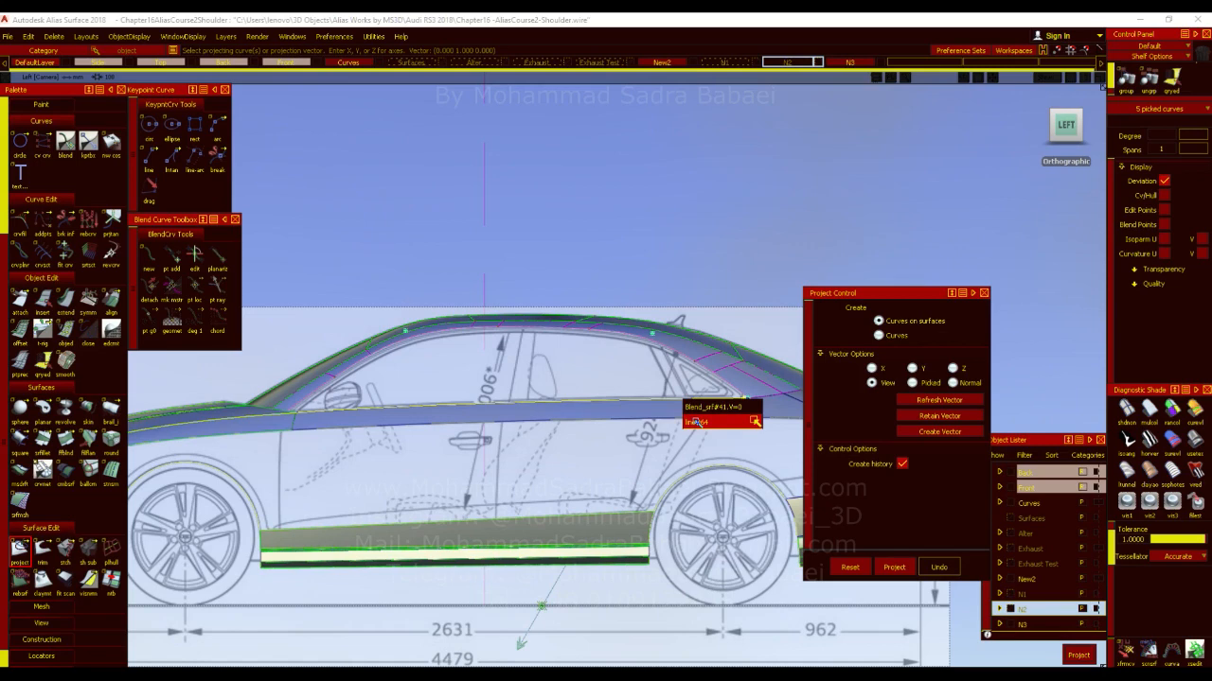
{"action": "left_click", "coordinate": [695, 423]}
{"action": "right_click_drag", "start_coordinate": [301, 414], "coordinate": [323, 388], "text": "alt+shift"}
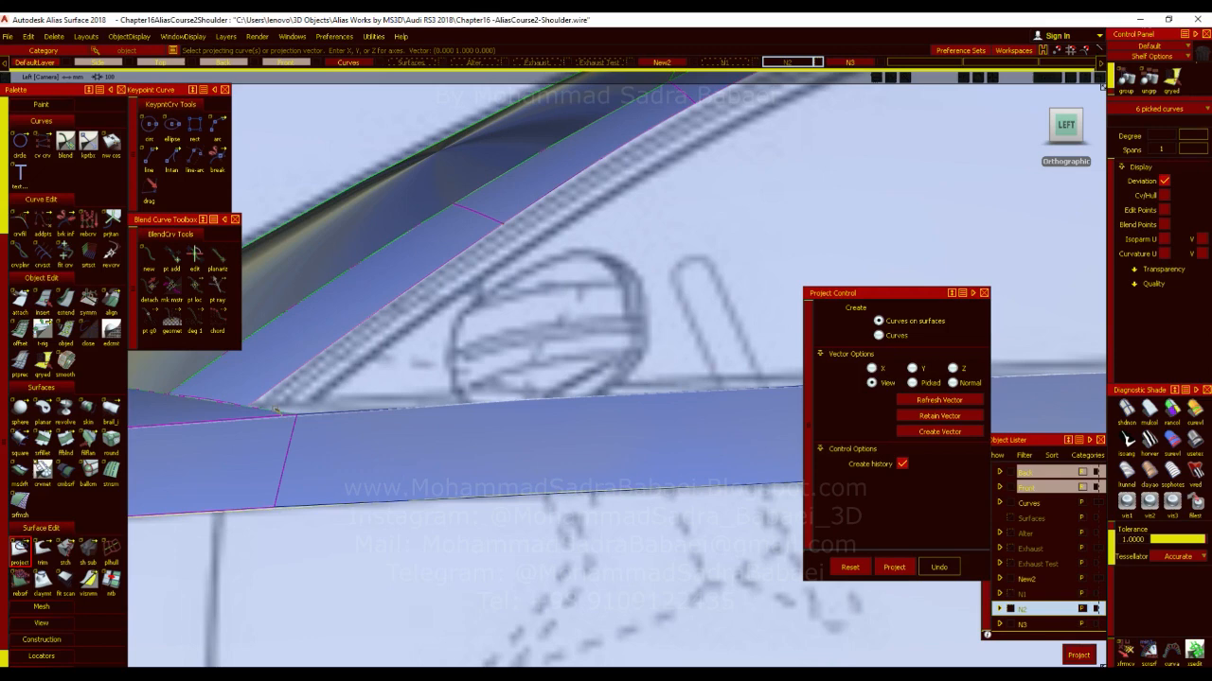
{"action": "left_click", "coordinate": [271, 413]}
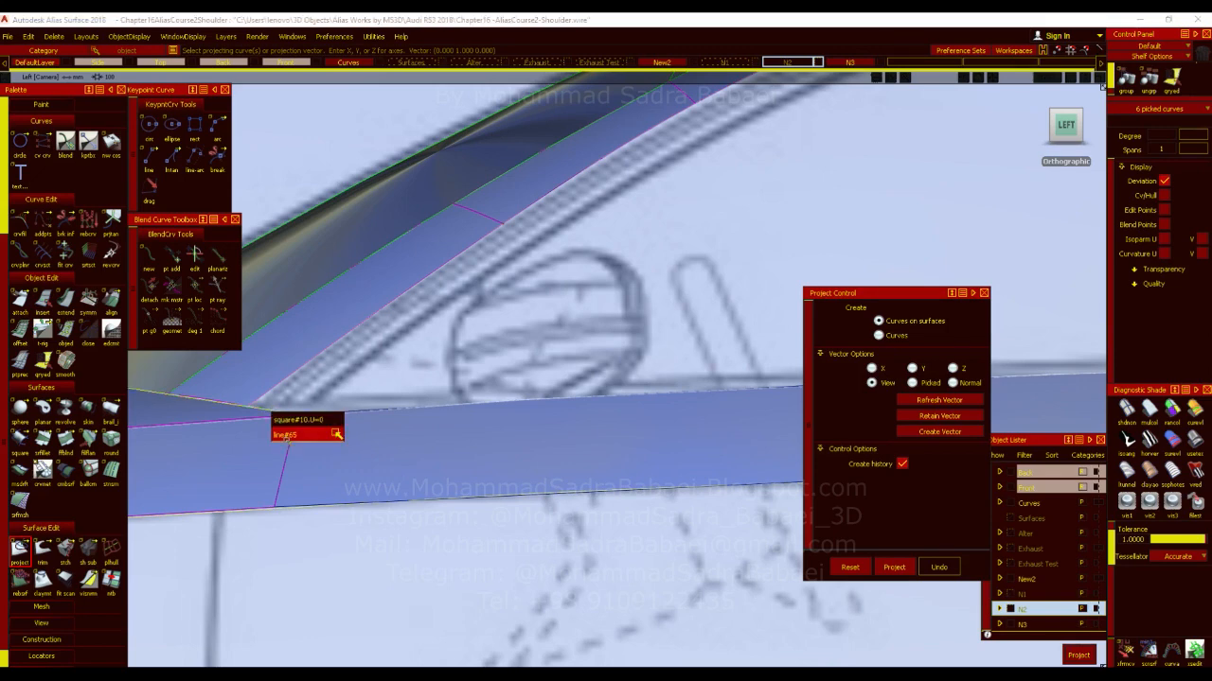
{"action": "left_click", "coordinate": [286, 437]}
{"action": "right_click_drag", "start_coordinate": [347, 387], "coordinate": [312, 663], "text": "alt+shift"}
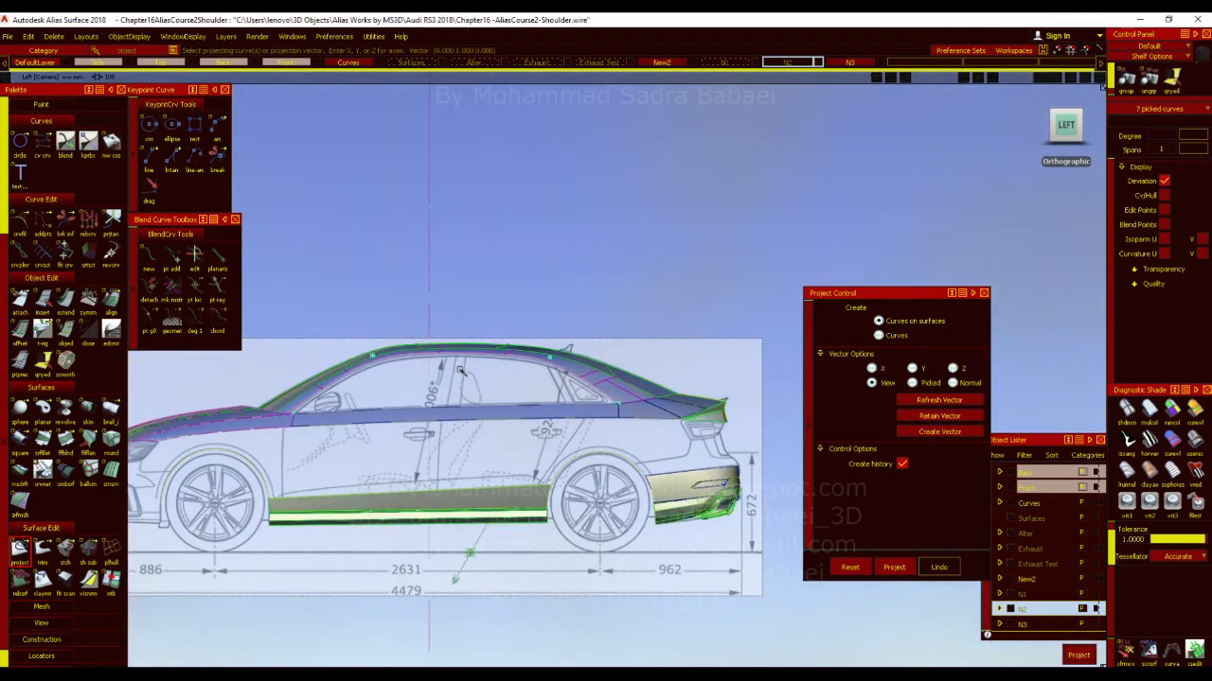
{"action": "key", "text": "space"}
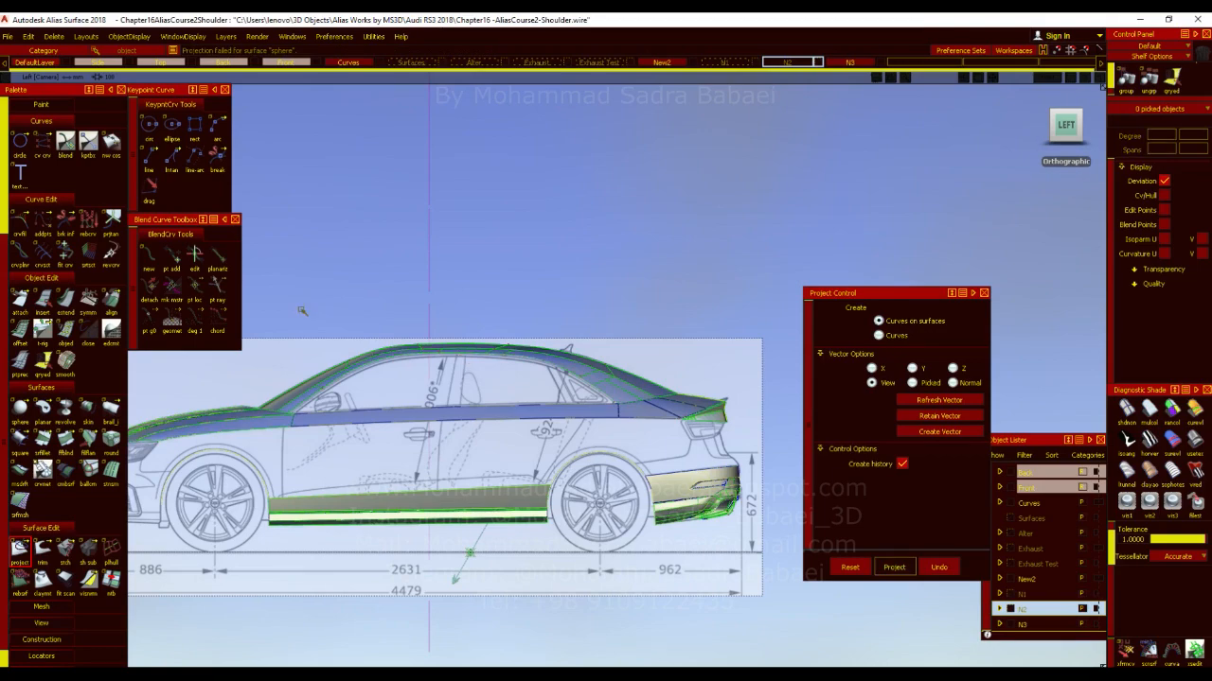
Delete the duplicate window outline projected onto the far side of the sphere
{"action": "left_click_drag", "start_coordinate": [664, 374], "coordinate": [596, 354], "text": "alt+shift"}
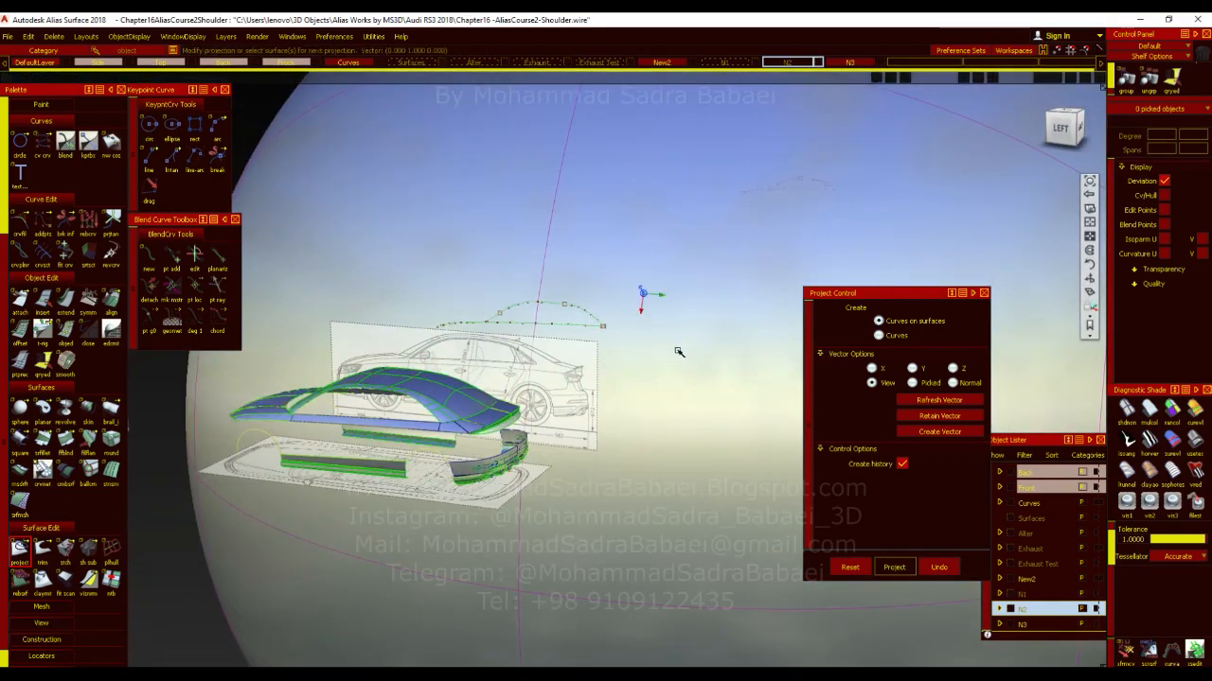
{"action": "left_click_drag", "start_coordinate": [679, 352], "coordinate": [908, 218], "text": "alt+shift"}
{"action": "right_click_drag", "start_coordinate": [785, 270], "coordinate": [716, 293], "text": "alt+shift"}
{"action": "left_click_drag", "start_coordinate": [716, 293], "coordinate": [726, 180], "text": "alt+shift"}
{"action": "key", "text": "ctrl+z"}
{"action": "left_click_drag", "start_coordinate": [741, 237], "coordinate": [725, 154], "text": "ctrl+shift"}
{"action": "left_click_drag", "start_coordinate": [727, 197], "coordinate": [731, 191]}
{"action": "key", "text": "Delete"}
{"action": "key", "text": "Return"}
{"action": "left_click", "coordinate": [635, 287], "text": "alt+shift"}
{"action": "right_click_drag", "start_coordinate": [634, 287], "coordinate": [619, 237], "text": "alt+shift"}
Try to trim the sphere with the projected window outline, checking where the curves meet at the front corner
{"action": "left_click", "coordinate": [42, 562]}
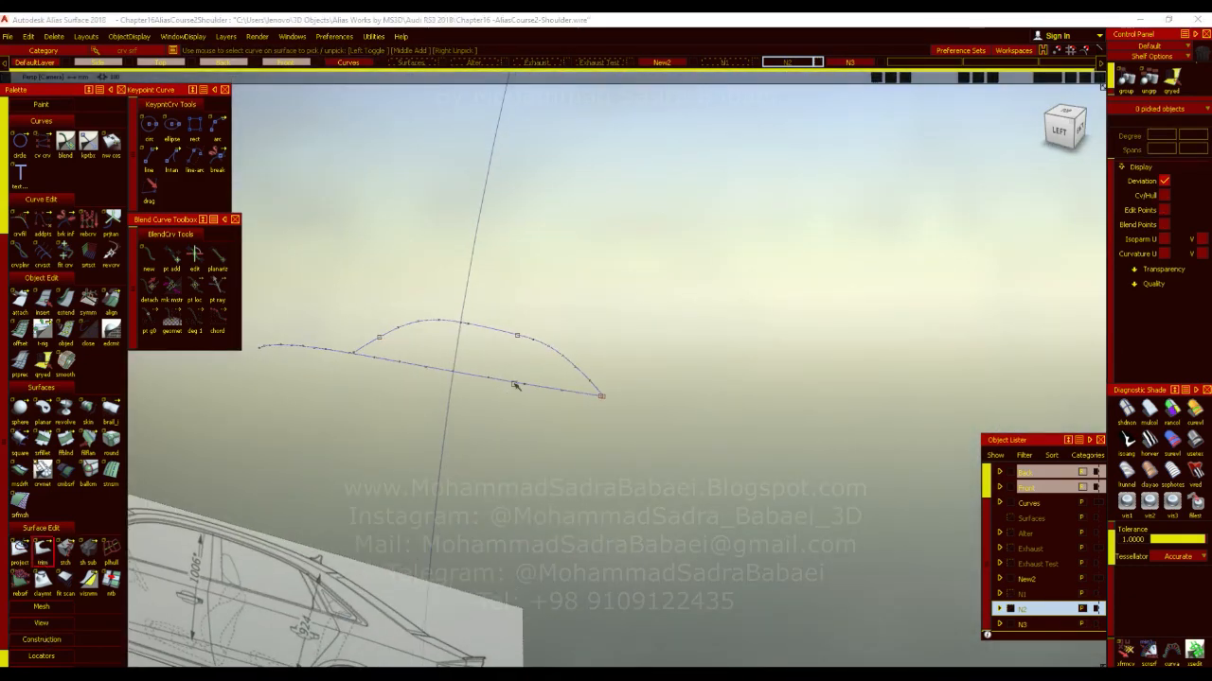
{"action": "left_click", "coordinate": [467, 356]}
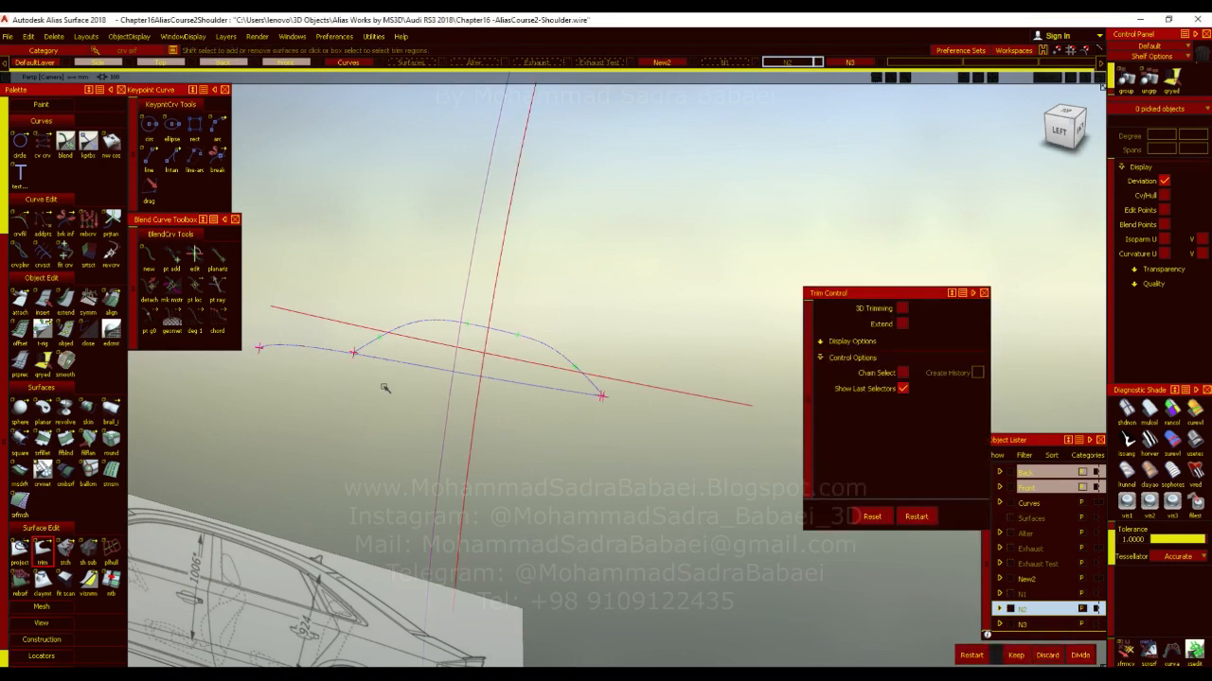
{"action": "key", "text": "shift+alt"}
{"action": "middle_click_drag", "start_coordinate": [478, 443], "coordinate": [555, 506], "text": "alt+shift"}
{"action": "right_click_drag", "start_coordinate": [556, 505], "coordinate": [795, 478], "text": "alt+shift"}
{"action": "middle_click_drag", "start_coordinate": [481, 466], "coordinate": [508, 488], "text": "alt+shift"}
{"action": "left_click_drag", "start_coordinate": [443, 325], "coordinate": [432, 381], "text": "ctrl+shift"}
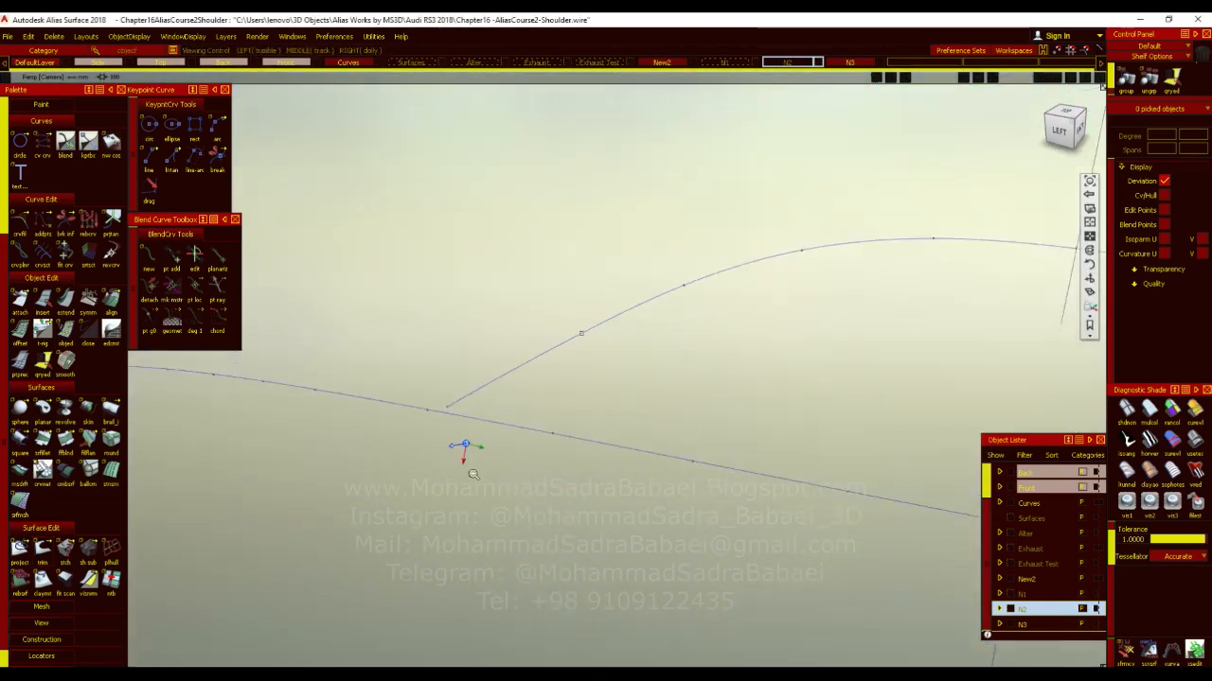
Project the short line at the front lower window corner onto the sphere from the left view
{"action": "right_click_drag", "start_coordinate": [471, 459], "coordinate": [369, 454], "text": "alt+shift"}
{"action": "left_click_drag", "start_coordinate": [369, 454], "coordinate": [678, 423], "text": "alt+shift"}
{"action": "left_click", "coordinate": [1070, 136]}
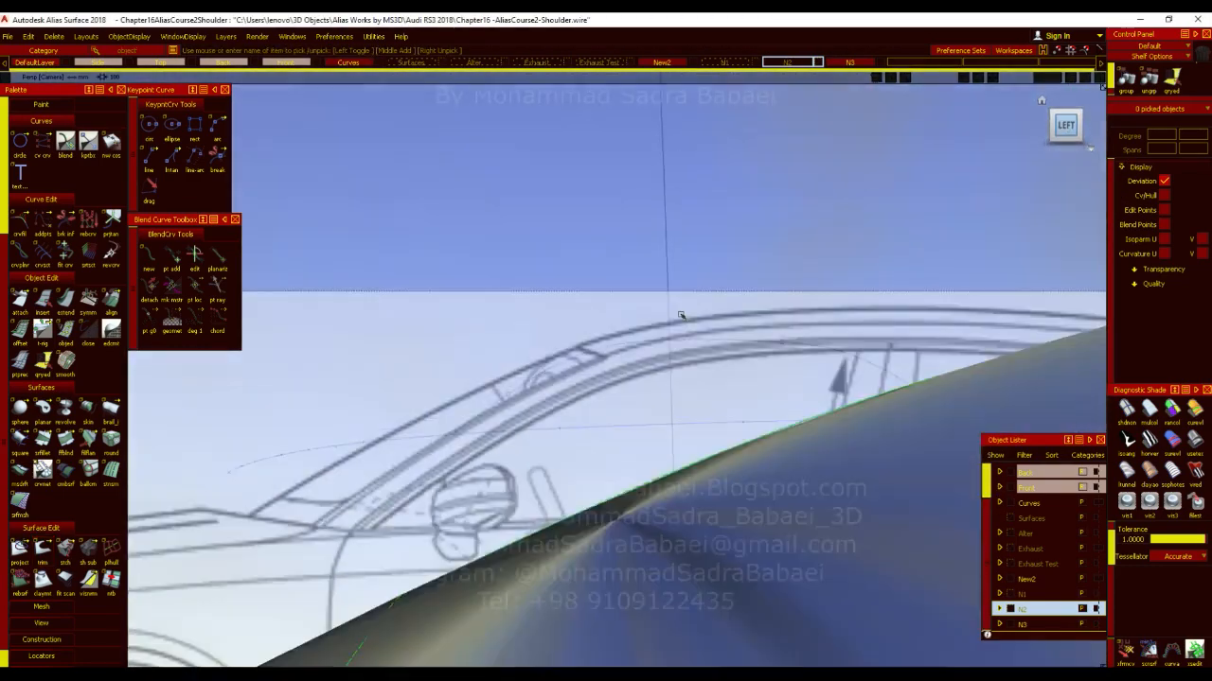
{"action": "right_click_drag", "start_coordinate": [450, 416], "coordinate": [545, 339], "text": "alt+shift"}
{"action": "middle_click_drag", "start_coordinate": [545, 339], "coordinate": [598, 397], "text": "alt+shift"}
{"action": "right_click_drag", "start_coordinate": [597, 398], "coordinate": [461, 443], "text": "alt+shift"}
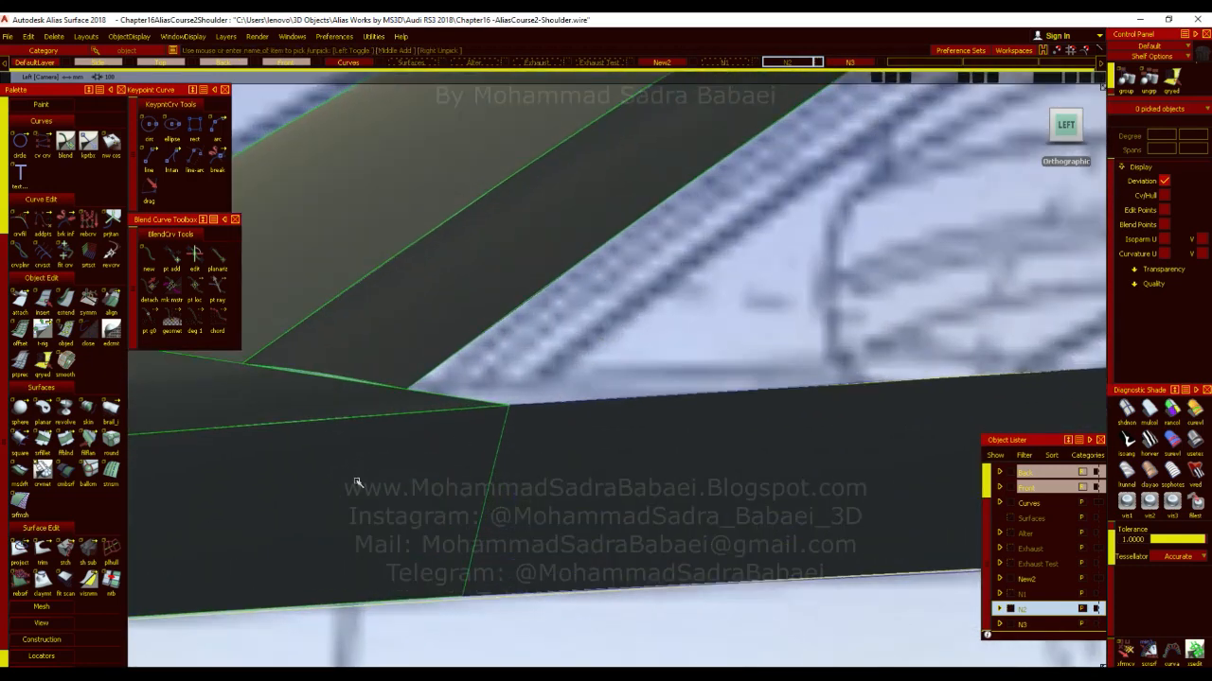
{"action": "double_click", "coordinate": [19, 549]}
{"action": "left_click", "coordinate": [669, 308]}
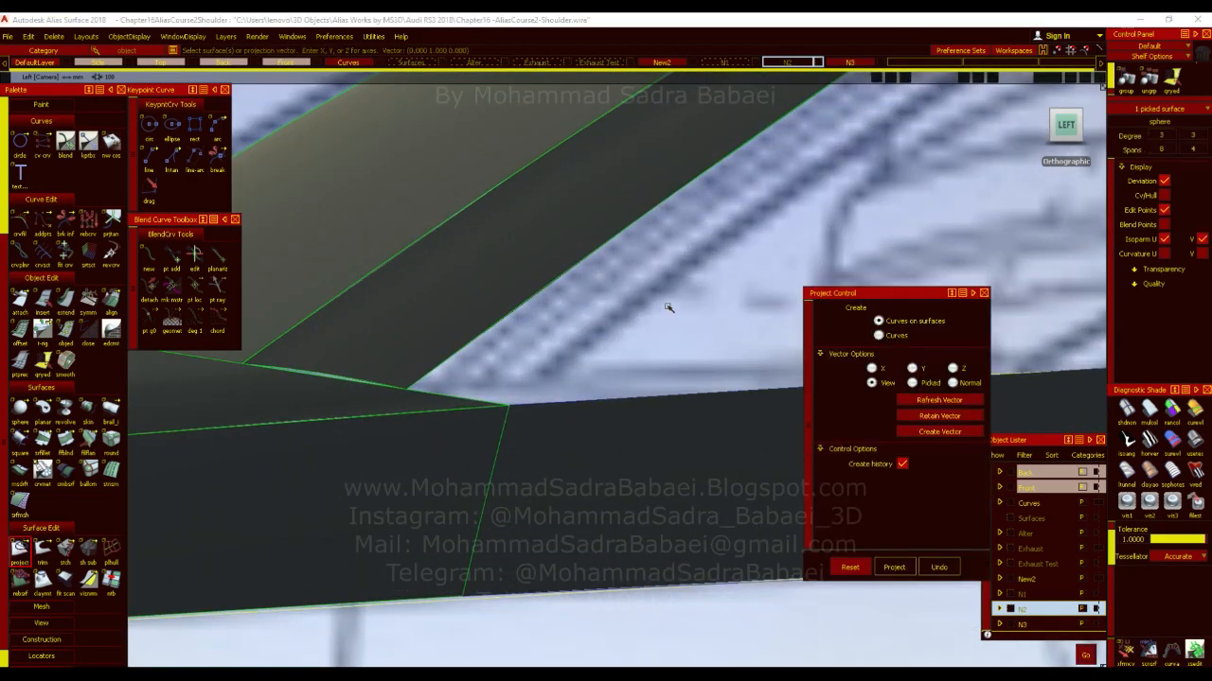
{"action": "key", "text": "space"}
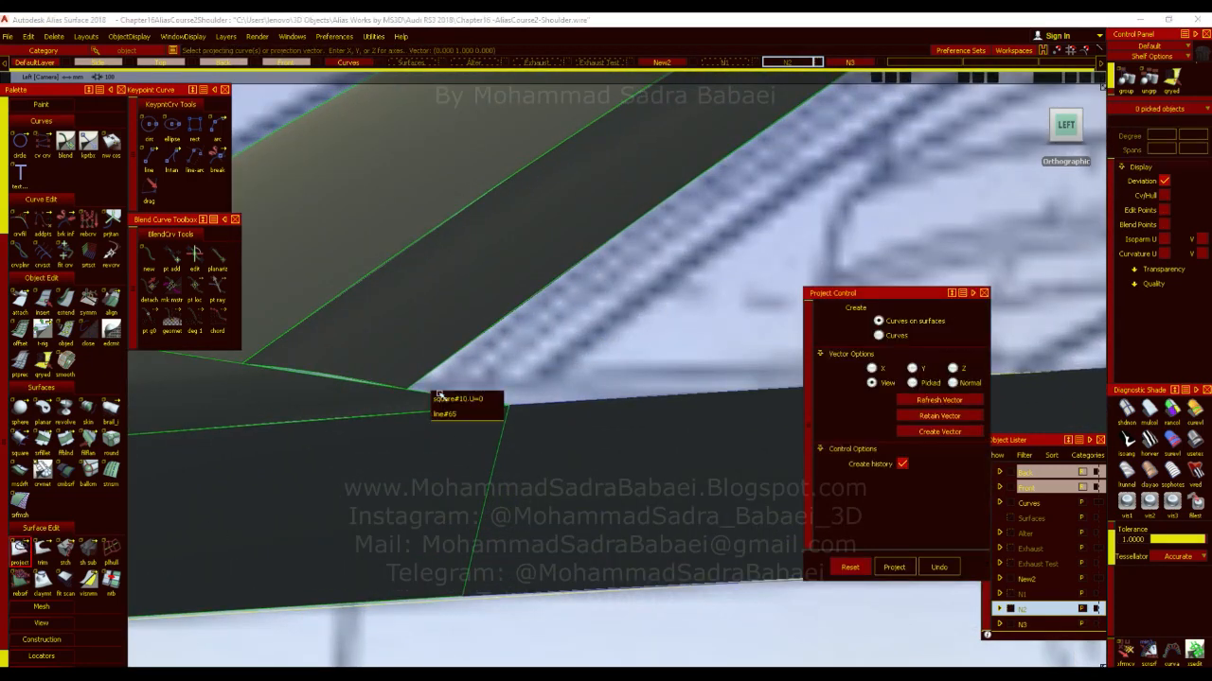
{"action": "left_click", "coordinate": [441, 398]}
{"action": "key", "text": "space"}
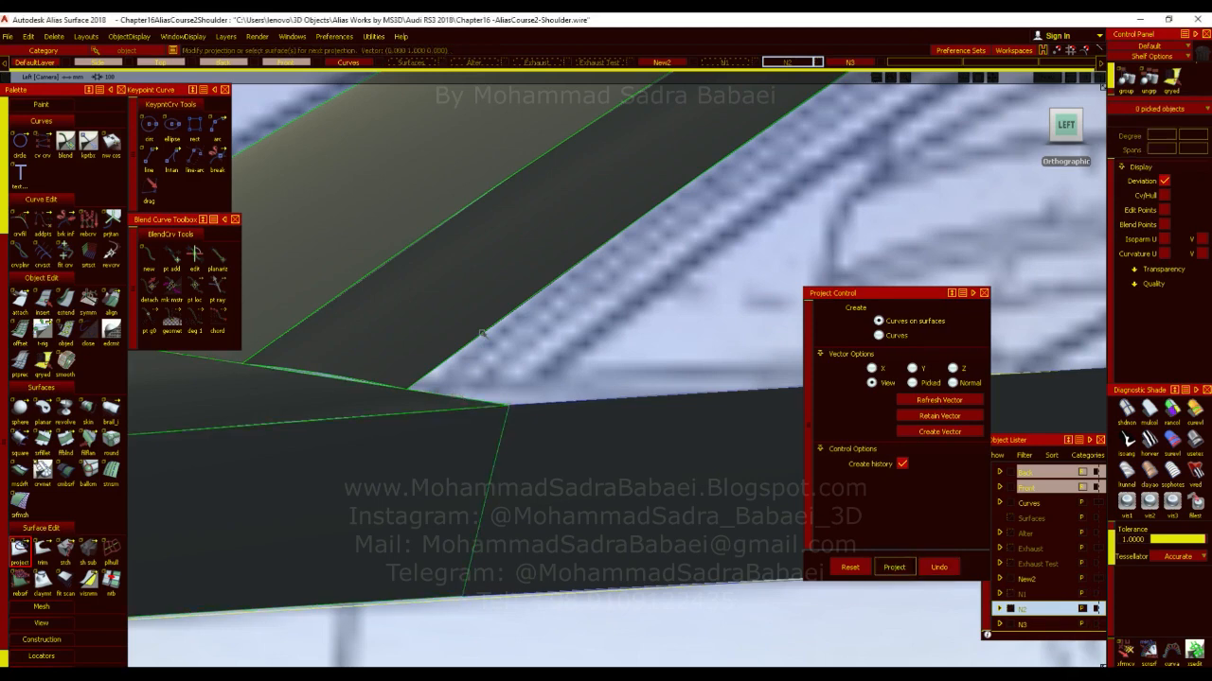
Delete the far-side copy of the newly projected front-corner curve from the sphere
{"action": "right_click_drag", "start_coordinate": [577, 399], "coordinate": [553, 458], "text": "alt+shift"}
{"action": "left_click_drag", "start_coordinate": [559, 460], "coordinate": [568, 501], "text": "alt+shift"}
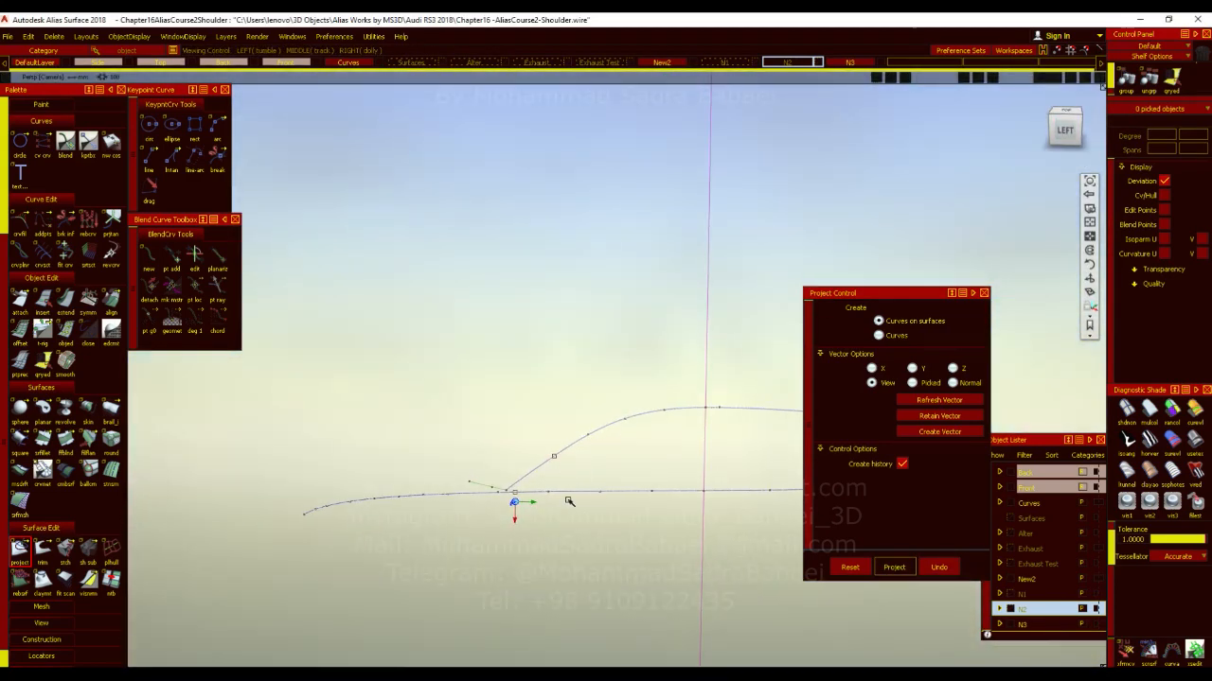
{"action": "right_click_drag", "start_coordinate": [578, 466], "coordinate": [549, 535], "text": "alt+shift"}
{"action": "left_click_drag", "start_coordinate": [549, 535], "coordinate": [556, 521], "text": "alt+shift"}
{"action": "right_click_drag", "start_coordinate": [556, 520], "coordinate": [524, 557], "text": "alt+shift"}
{"action": "left_click_drag", "start_coordinate": [640, 391], "coordinate": [633, 344], "text": "ctrl+shift"}
{"action": "key", "text": "Delete"}
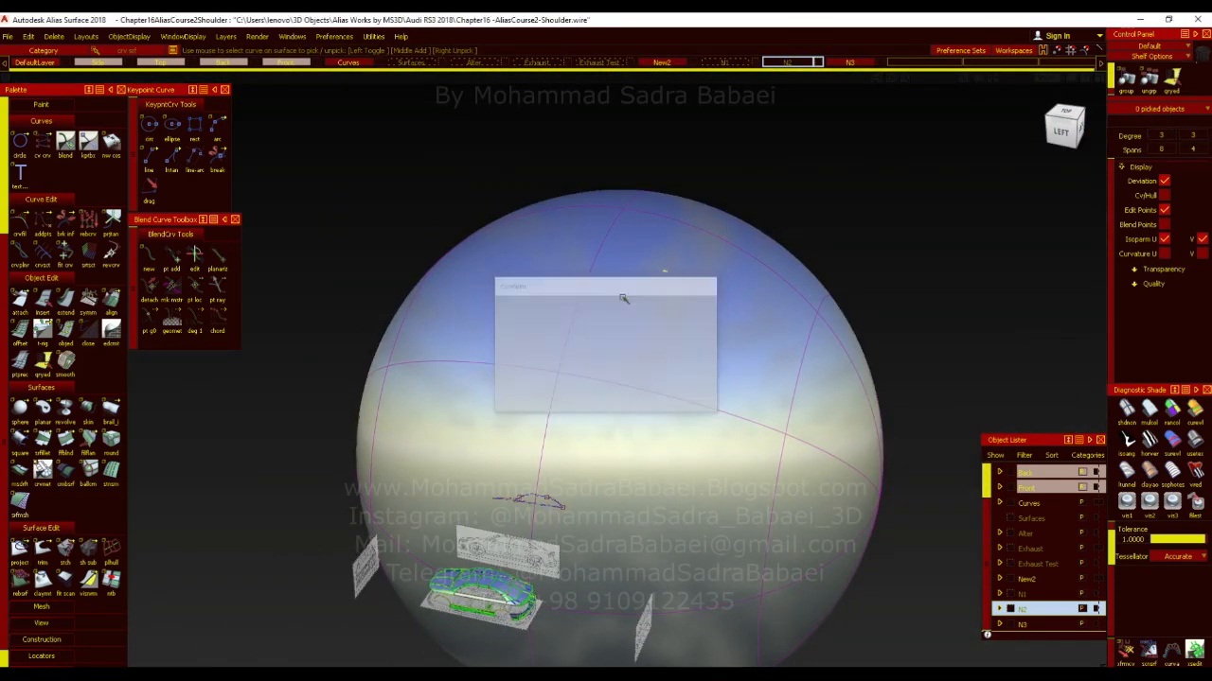
Try again to trim the sphere with the extended window outline, checking its regions in perspective and the left view
{"action": "right_click_drag", "start_coordinate": [547, 555], "coordinate": [545, 527], "text": "alt+shift"}
{"action": "middle_click_drag", "start_coordinate": [545, 526], "coordinate": [557, 544], "text": "alt+shift"}
{"action": "left_click", "coordinate": [42, 550]}
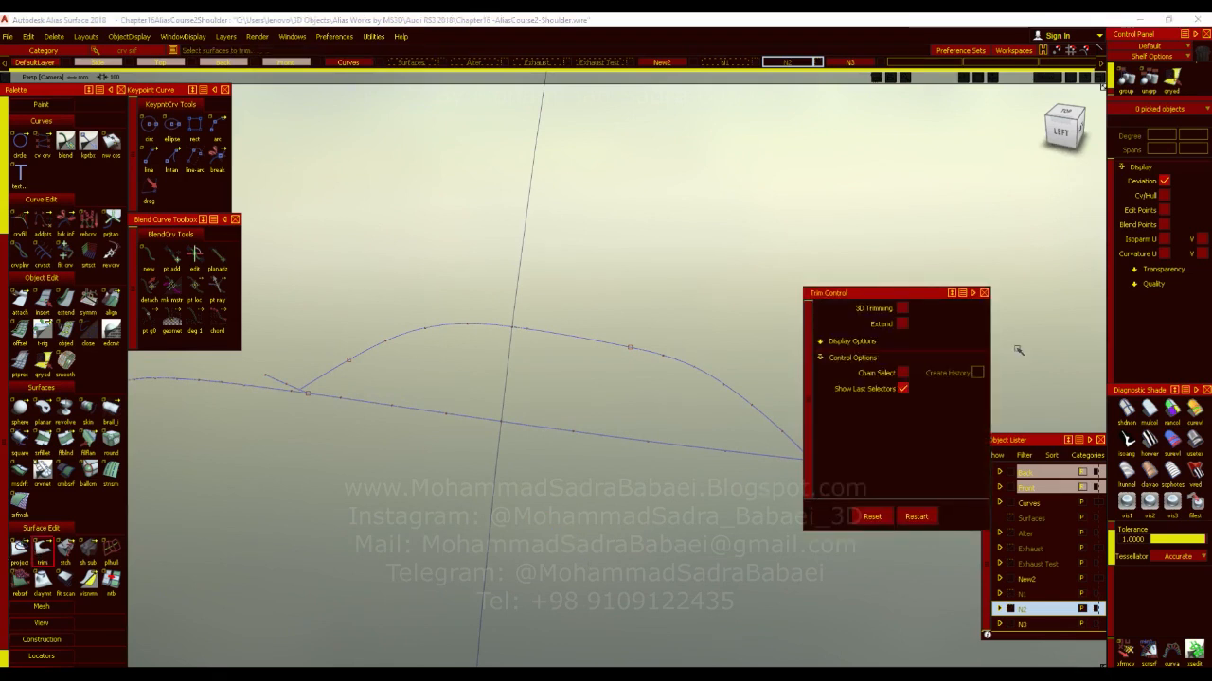
{"action": "left_click", "coordinate": [563, 400]}
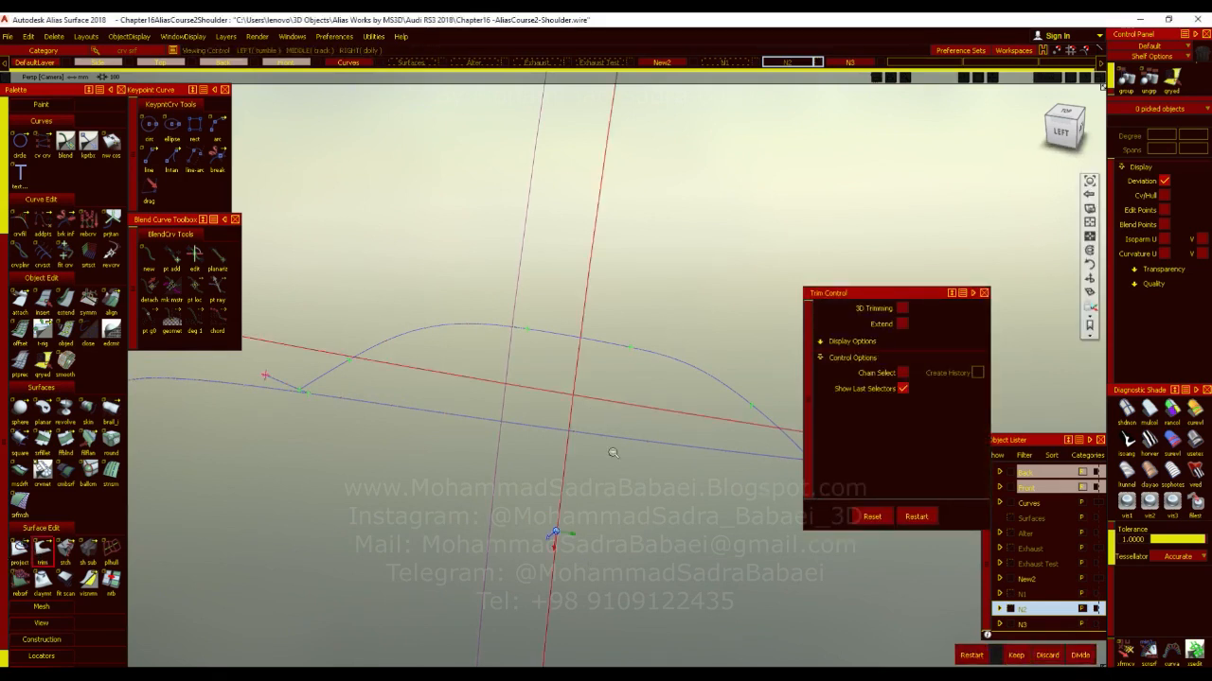
{"action": "right_click_drag", "start_coordinate": [613, 451], "coordinate": [615, 460], "text": "alt+shift"}
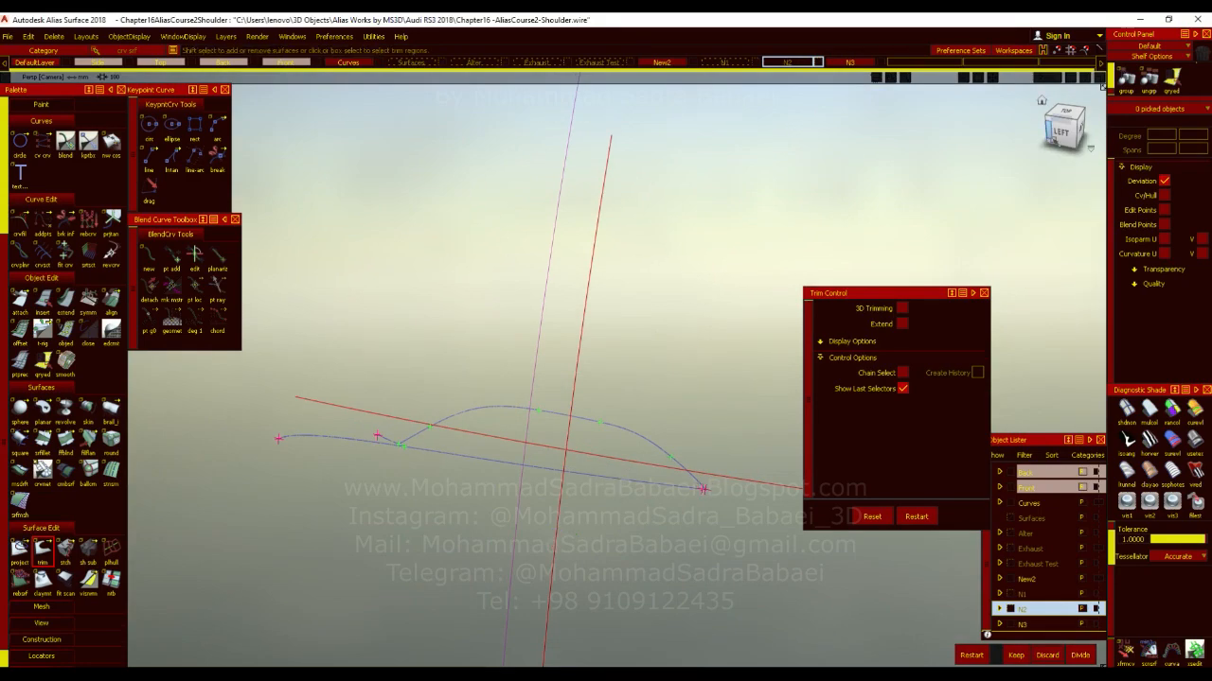
{"action": "left_click", "coordinate": [1050, 131]}
{"action": "left_click", "coordinate": [1076, 128]}
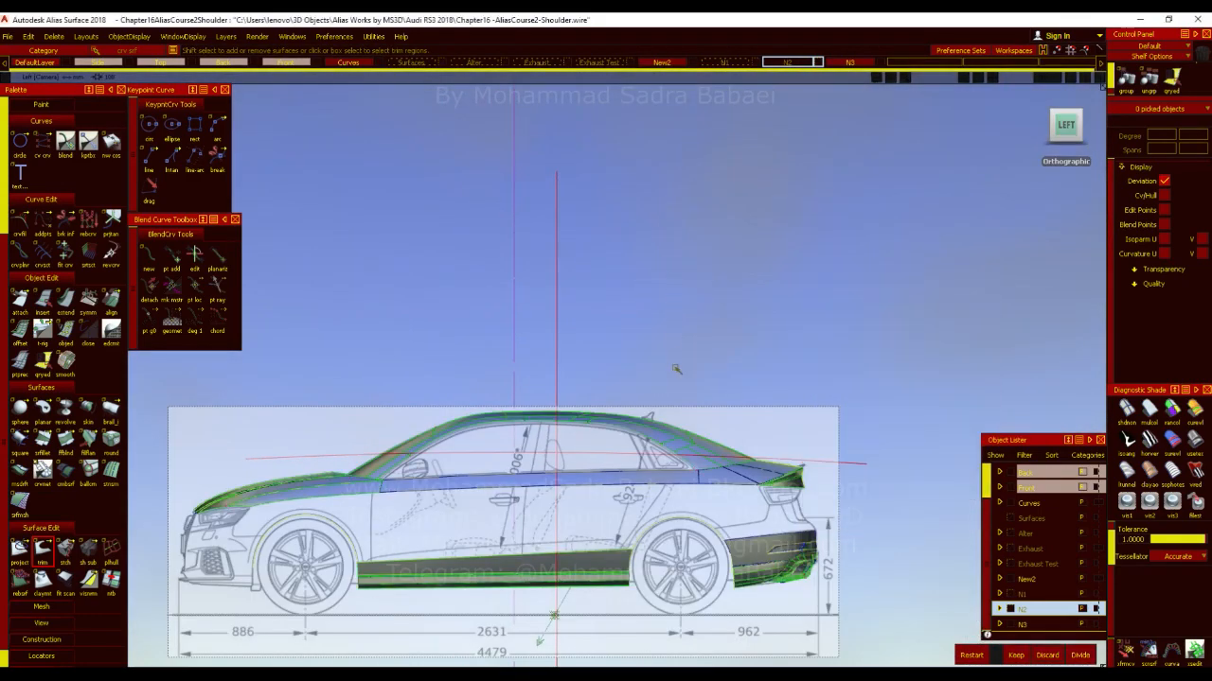
{"action": "left_click_drag", "start_coordinate": [676, 369], "coordinate": [675, 396], "text": "ctrl+shift"}
Project the line at the rear lower window corner onto the sphere from the left view
{"action": "right_click_drag", "start_coordinate": [698, 474], "coordinate": [823, 284], "text": "alt+shift"}
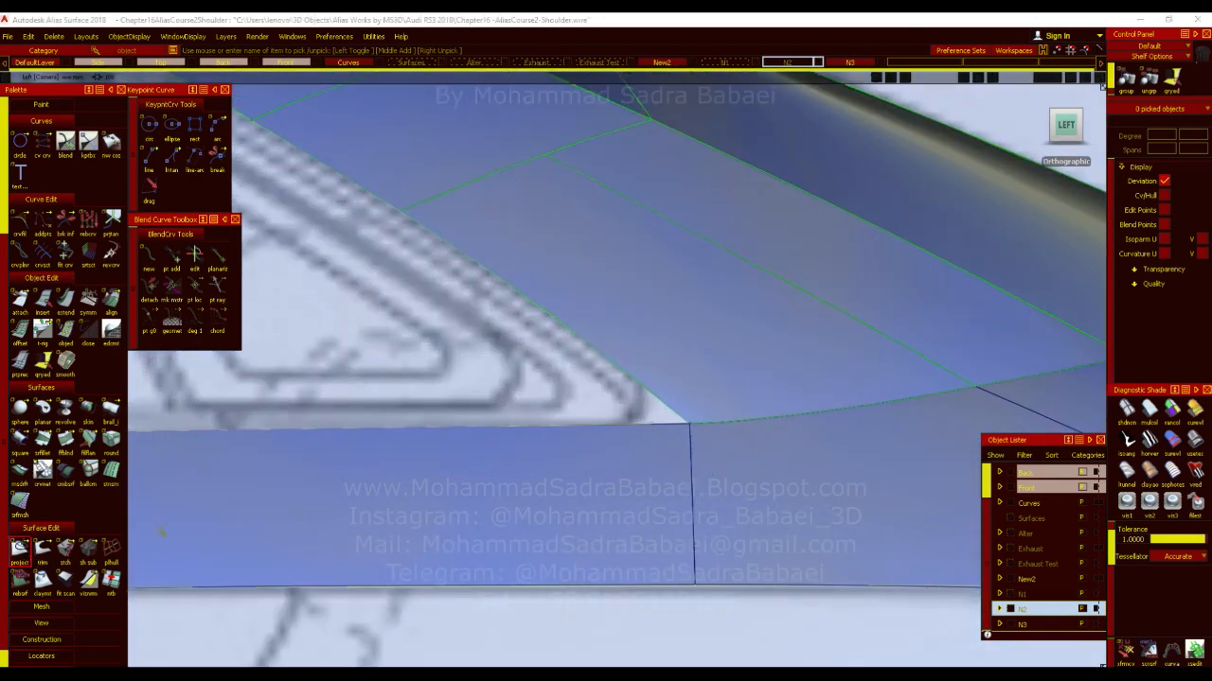
{"action": "left_click", "coordinate": [537, 382]}
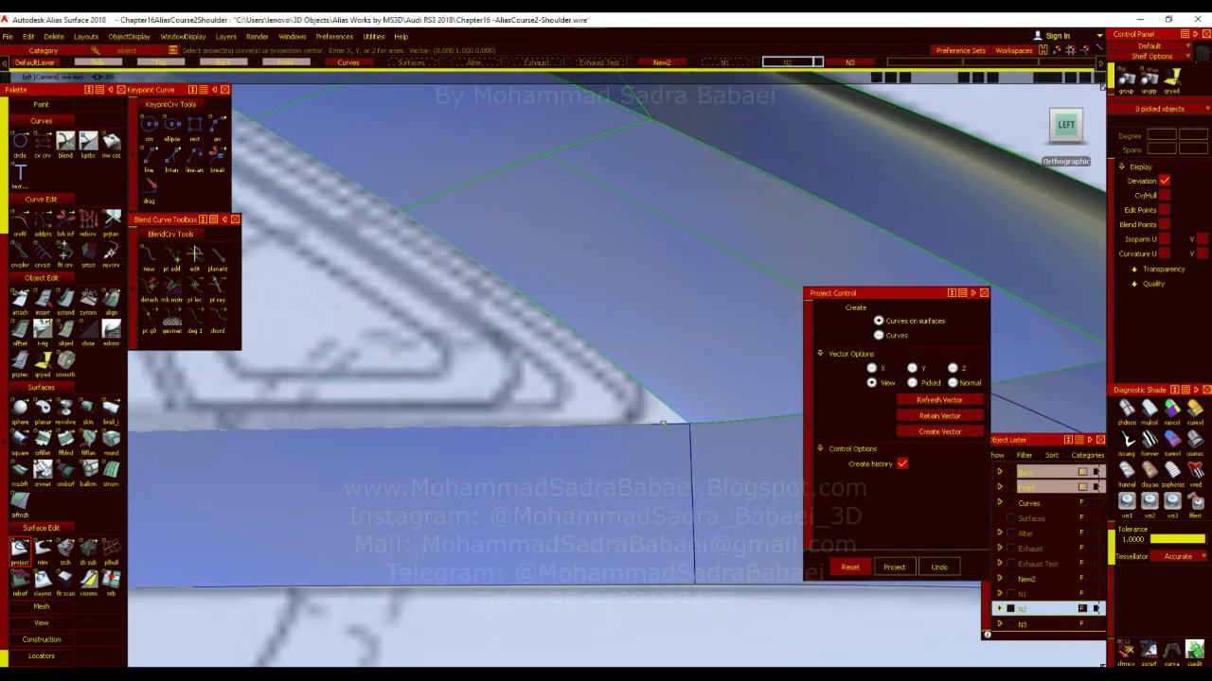
{"action": "left_click", "coordinate": [663, 426]}
{"action": "left_click", "coordinate": [664, 426]}
{"action": "left_click", "coordinate": [670, 426]}
{"action": "key", "text": "space"}
Trim the sphere with the projected window outline, keeping only the side-glass region
{"action": "right_click_drag", "start_coordinate": [541, 368], "coordinate": [350, 378], "text": "alt+shift"}
{"action": "left_click_drag", "start_coordinate": [350, 379], "coordinate": [398, 464], "text": "alt+shift"}
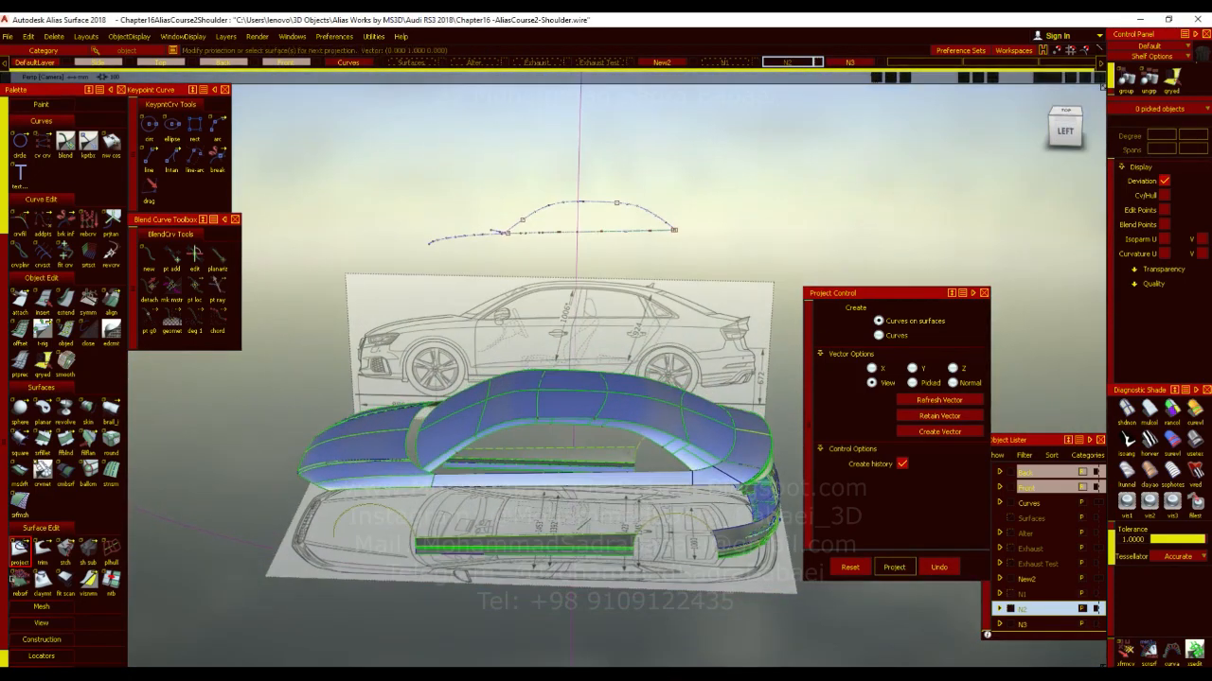
{"action": "key", "text": "t"}
{"action": "left_click", "coordinate": [609, 221]}
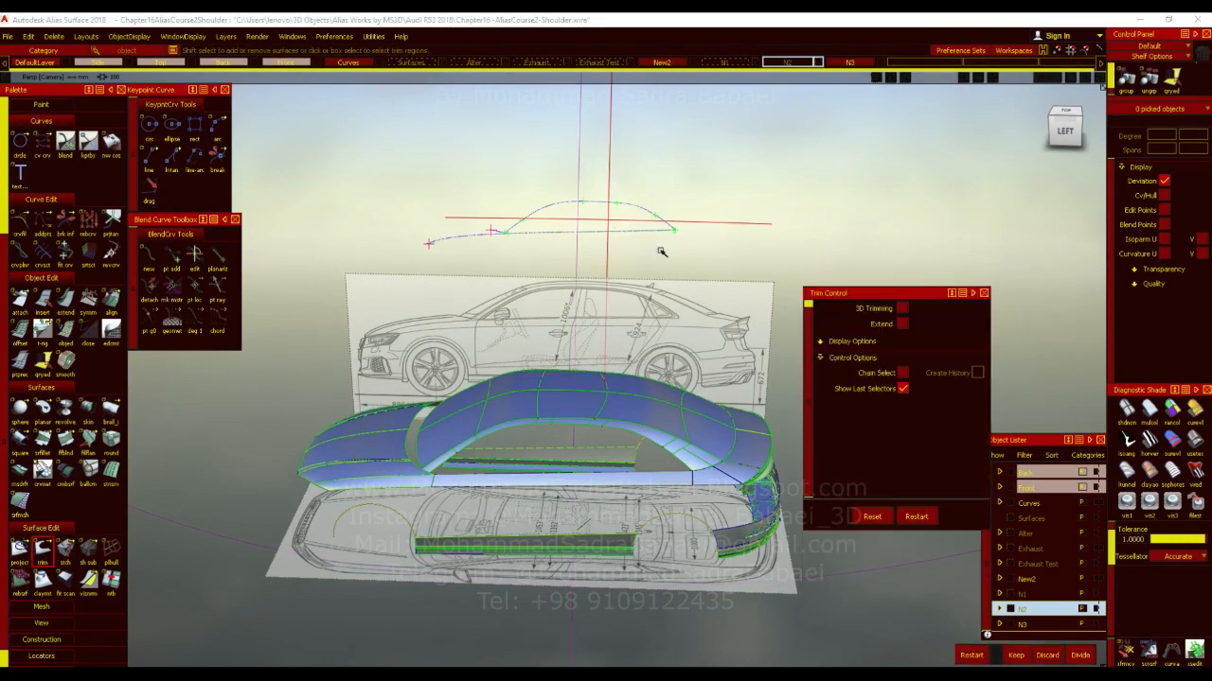
{"action": "left_click", "coordinate": [1017, 656]}
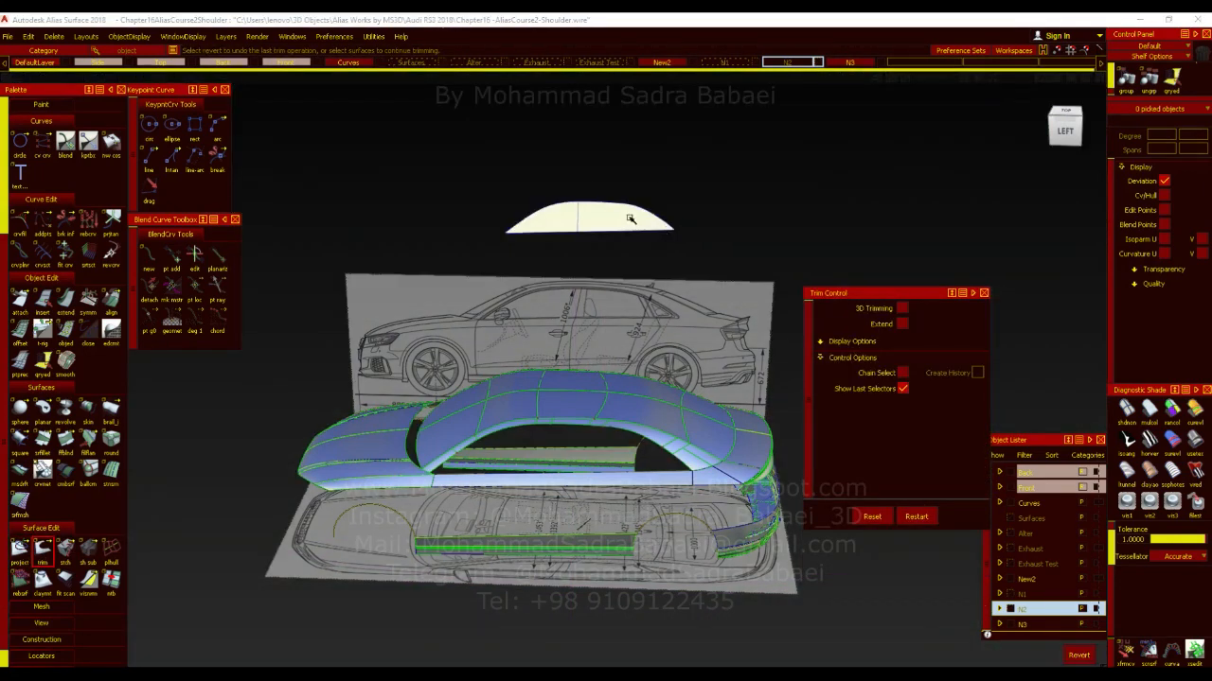
Move the trimmed side-glass surface sideways onto the car's window opening, aligning it with the rear blueprint in the back view
{"action": "right_click_drag", "start_coordinate": [780, 270], "coordinate": [605, 317], "text": "alt+shift"}
{"action": "left_click_drag", "start_coordinate": [606, 317], "coordinate": [431, 358], "text": "alt+shift"}
{"action": "scroll", "coordinate": [821, 437], "scroll_direction": "up", "scroll_amount": 5}
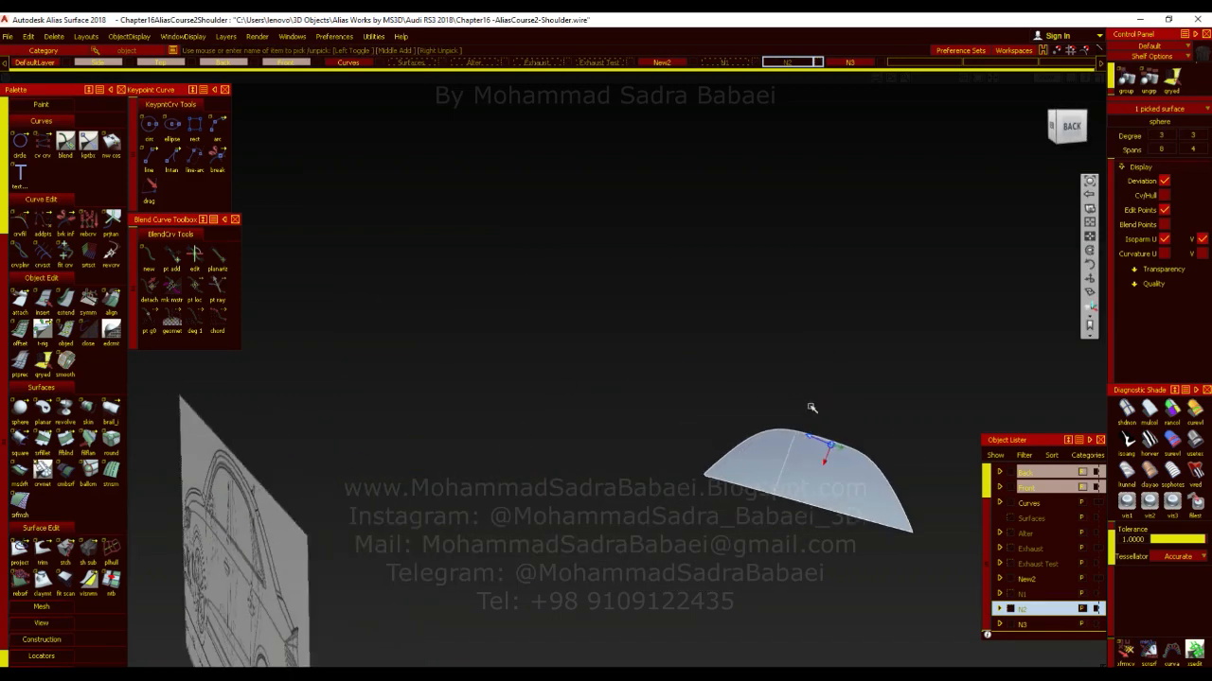
{"action": "scroll", "coordinate": [852, 431], "scroll_direction": "down", "scroll_amount": 5}
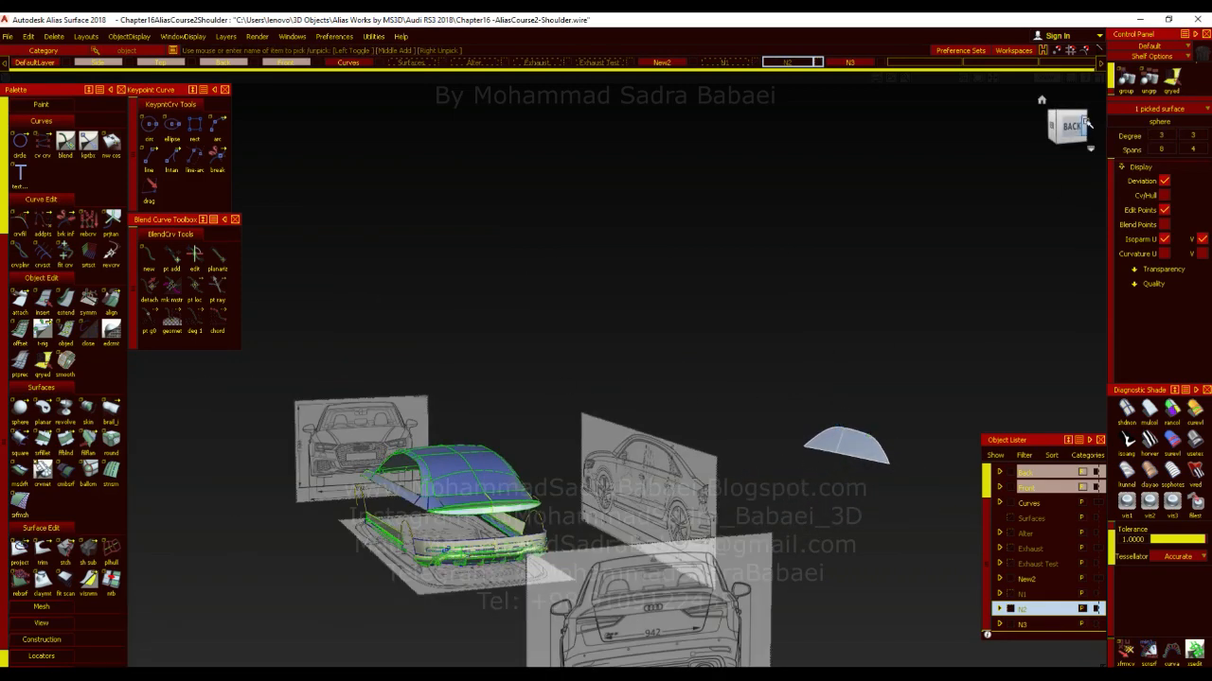
{"action": "left_click", "coordinate": [1060, 137]}
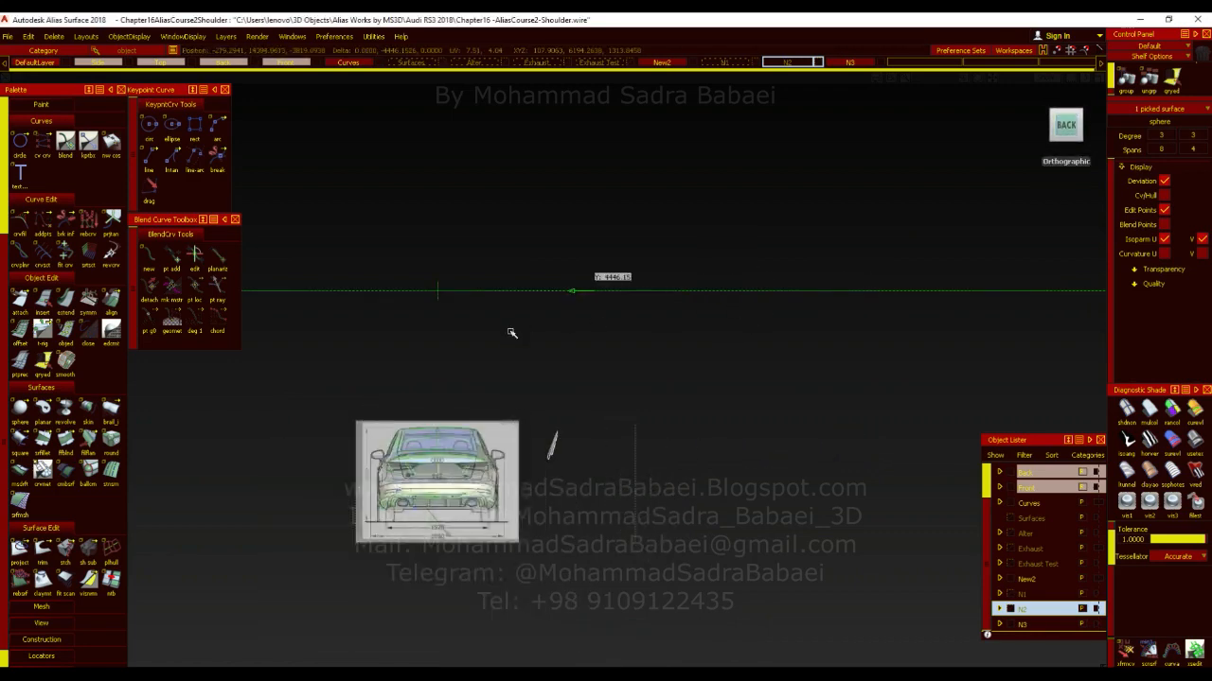
{"action": "scroll", "coordinate": [430, 360], "scroll_direction": "up", "scroll_amount": 5}
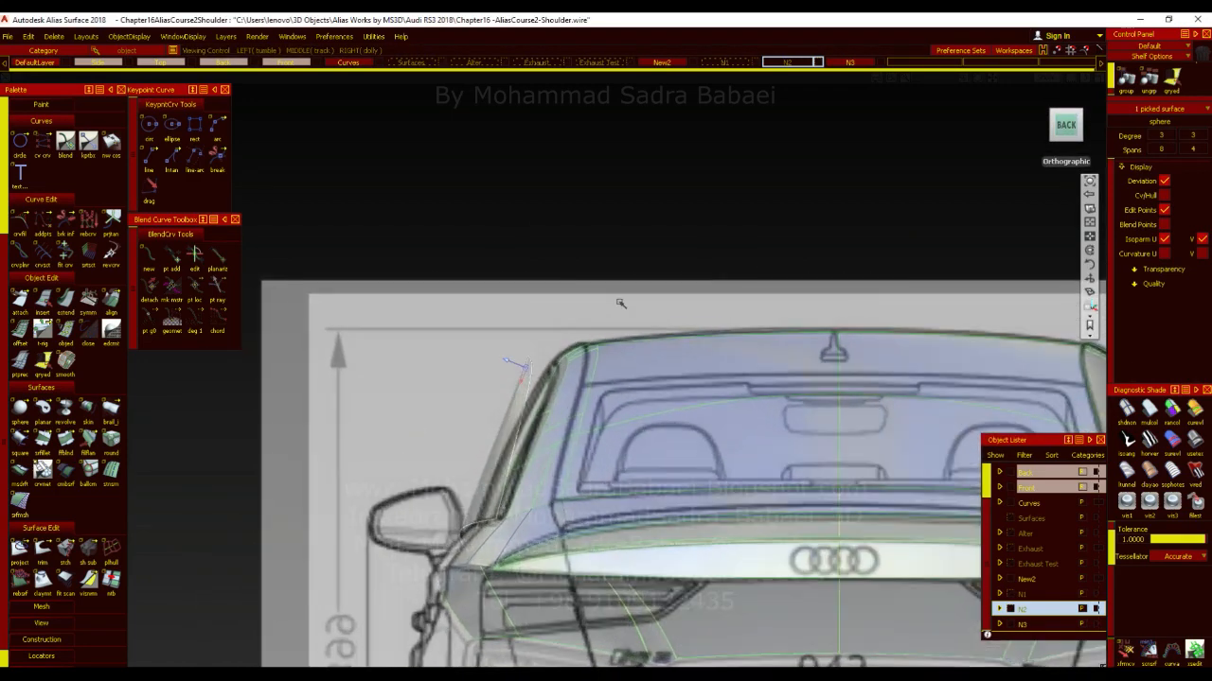
{"action": "left_click_drag", "start_coordinate": [620, 303], "coordinate": [579, 203]}
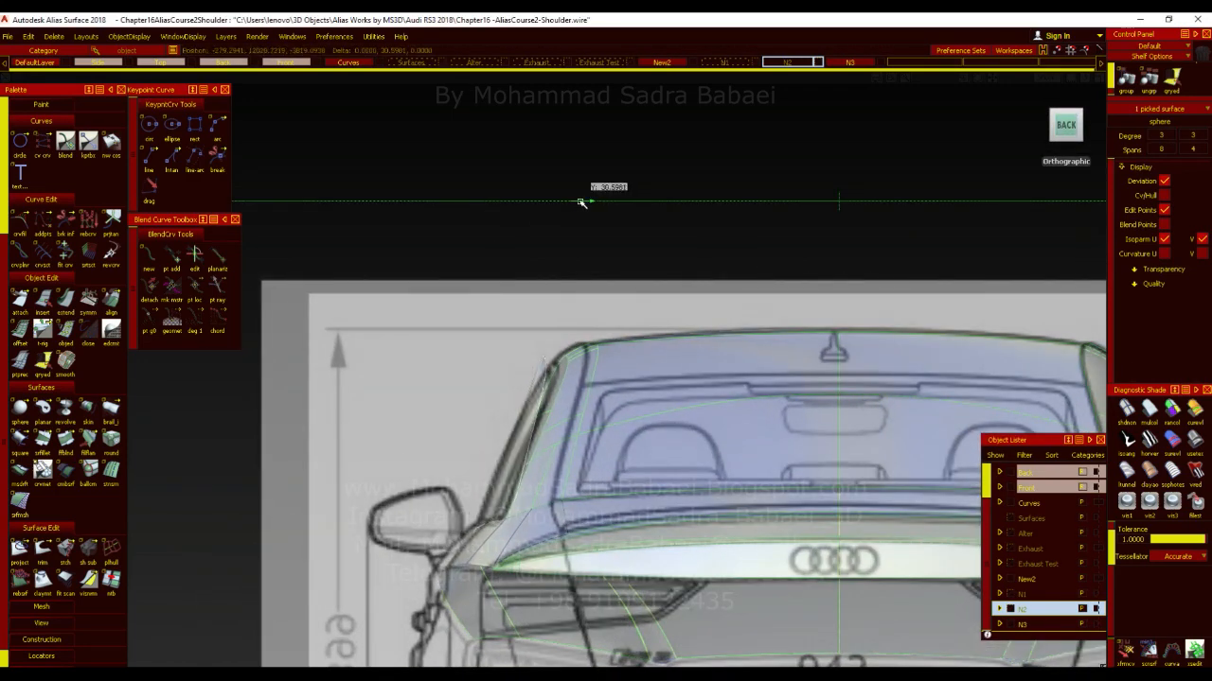
{"action": "left_click_drag", "start_coordinate": [487, 315], "coordinate": [596, 402], "text": "alt+shift"}
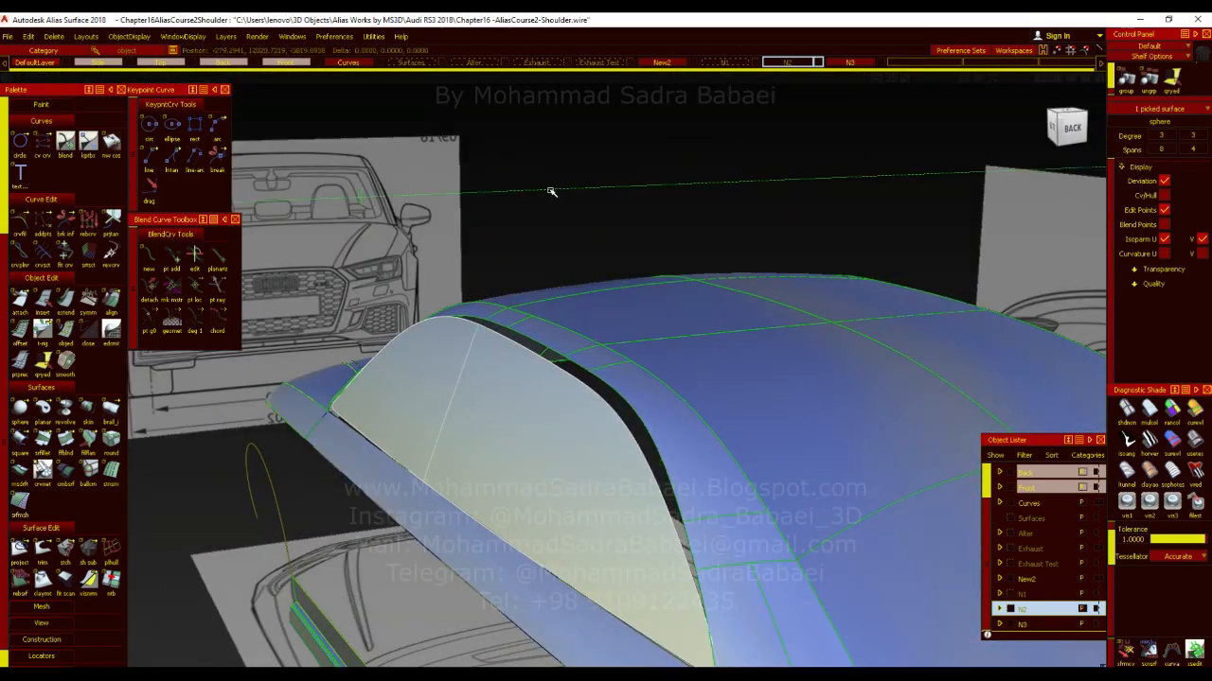
{"action": "left_click_drag", "start_coordinate": [549, 191], "coordinate": [554, 191]}
{"action": "left_click_drag", "start_coordinate": [645, 333], "coordinate": [610, 279], "text": "alt+shift"}
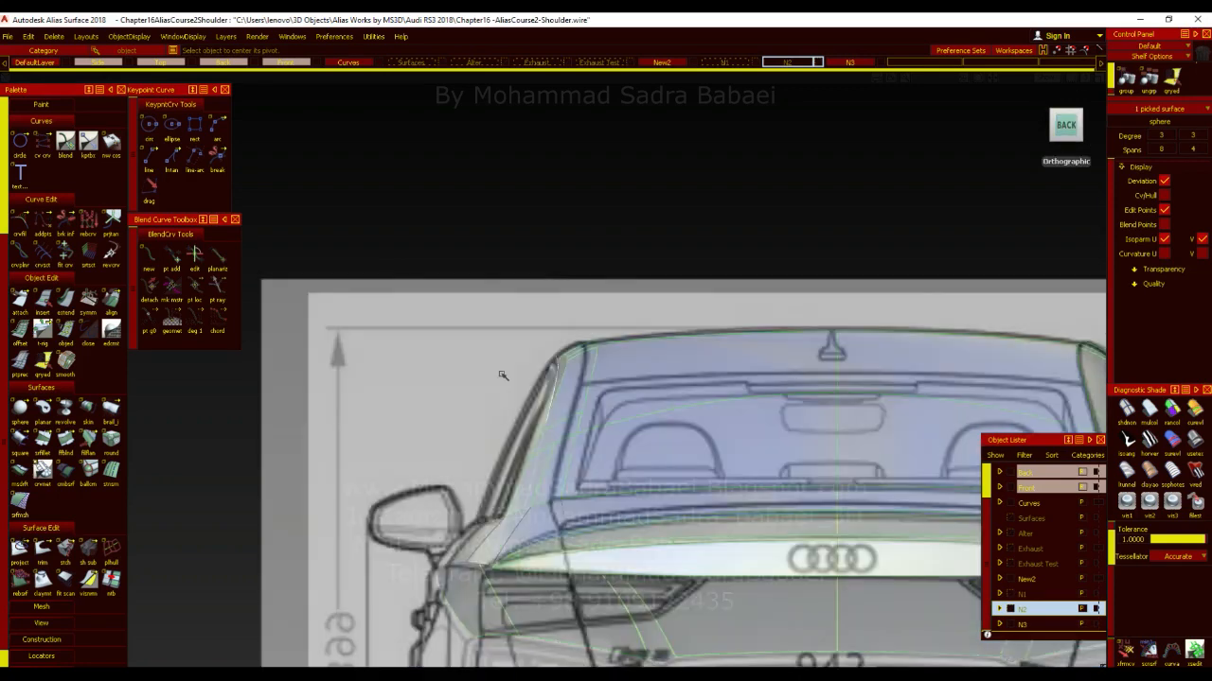
{"action": "middle_click_drag", "start_coordinate": [514, 291], "coordinate": [554, 263], "text": "ctrl+shift"}
{"action": "key", "text": "ctrl+z"}
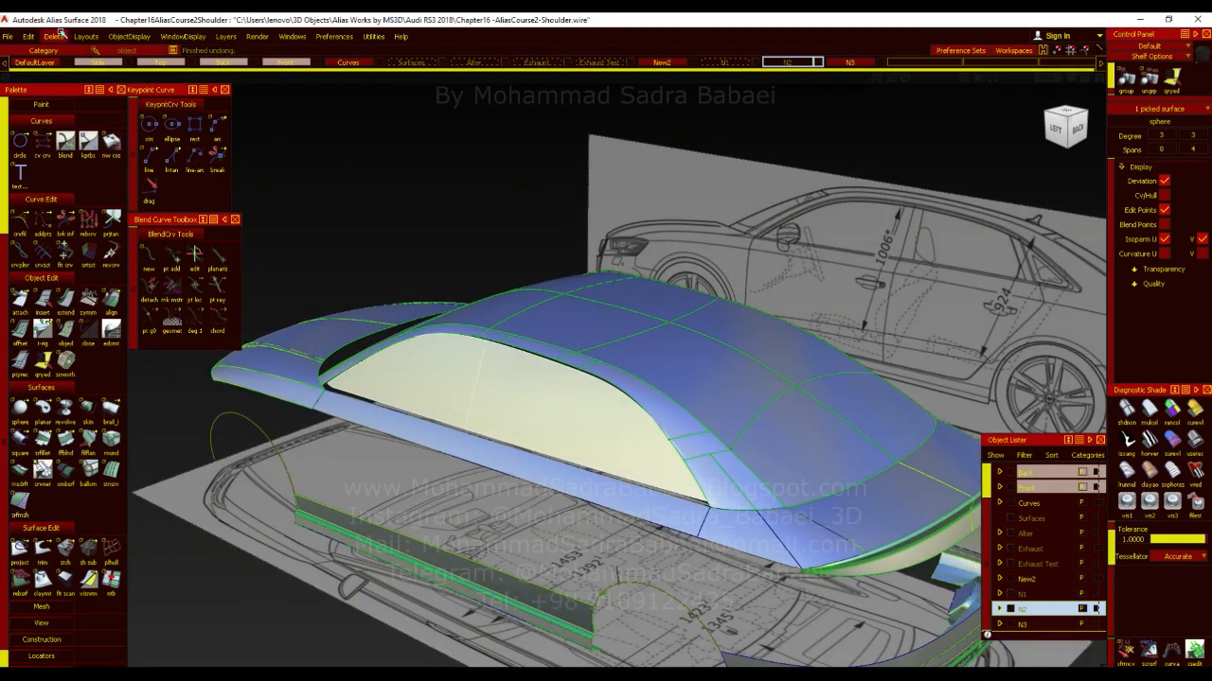
Delete the construction history of the side-glass surface
{"action": "left_click", "coordinate": [54, 36]}
{"action": "left_click", "coordinate": [76, 68]}
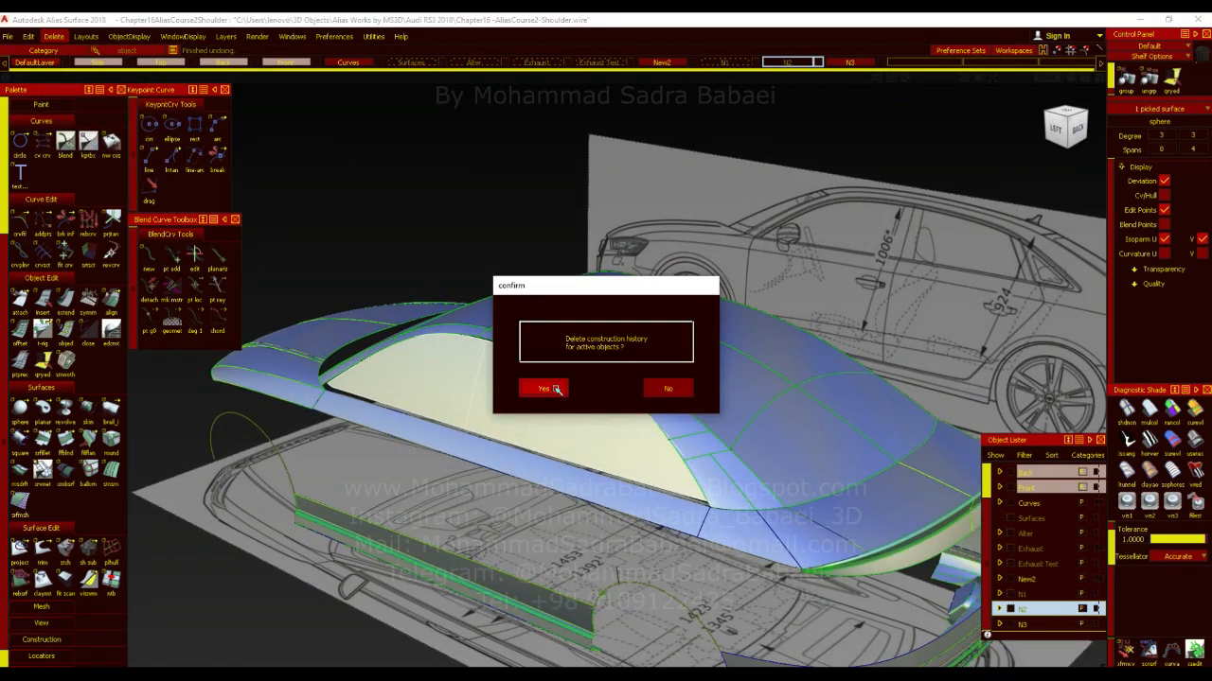
{"action": "left_click", "coordinate": [555, 389]}
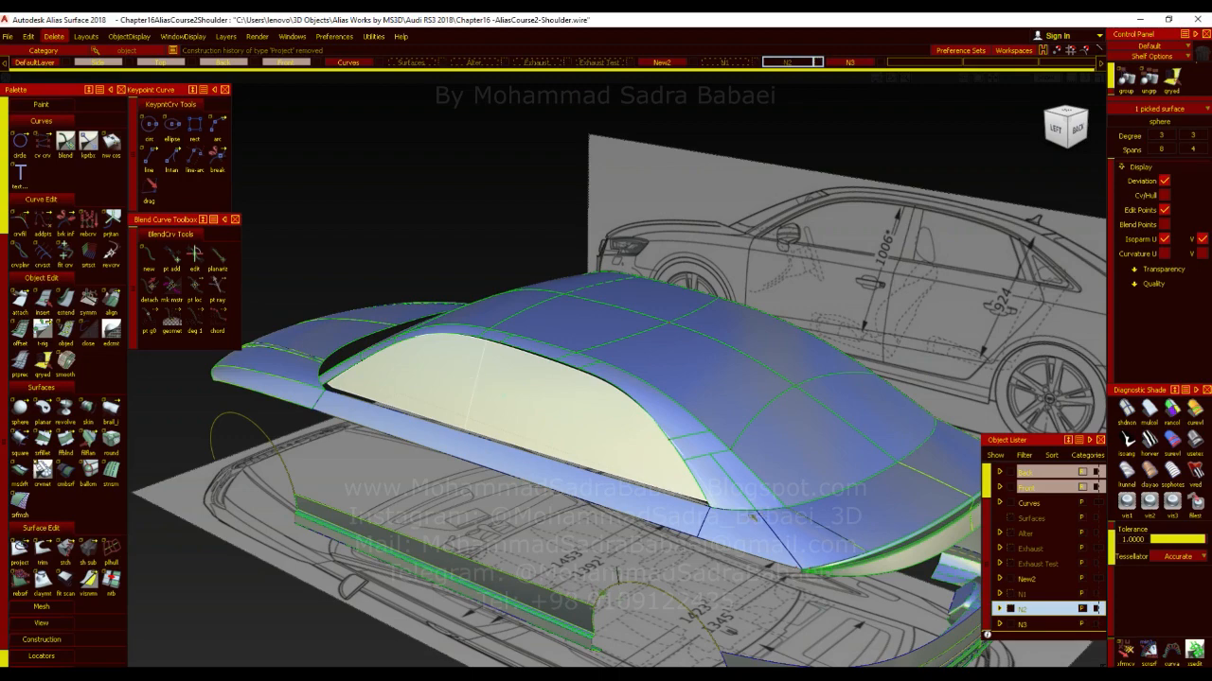
Reposition the side glass from the back view and scale it up to close the gap along the roof-side surface
{"action": "left_click_drag", "start_coordinate": [679, 451], "coordinate": [527, 393], "text": "alt+shift"}
{"action": "left_click", "coordinate": [1067, 127]}
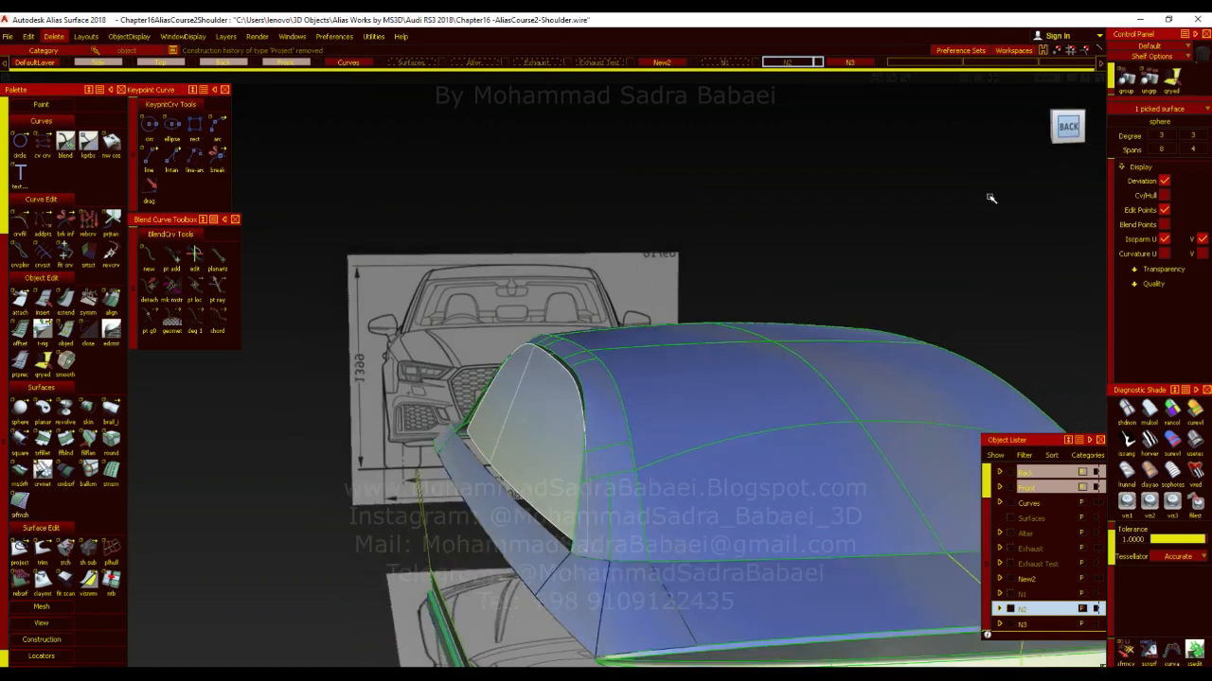
{"action": "key", "text": "ctrl+z"}
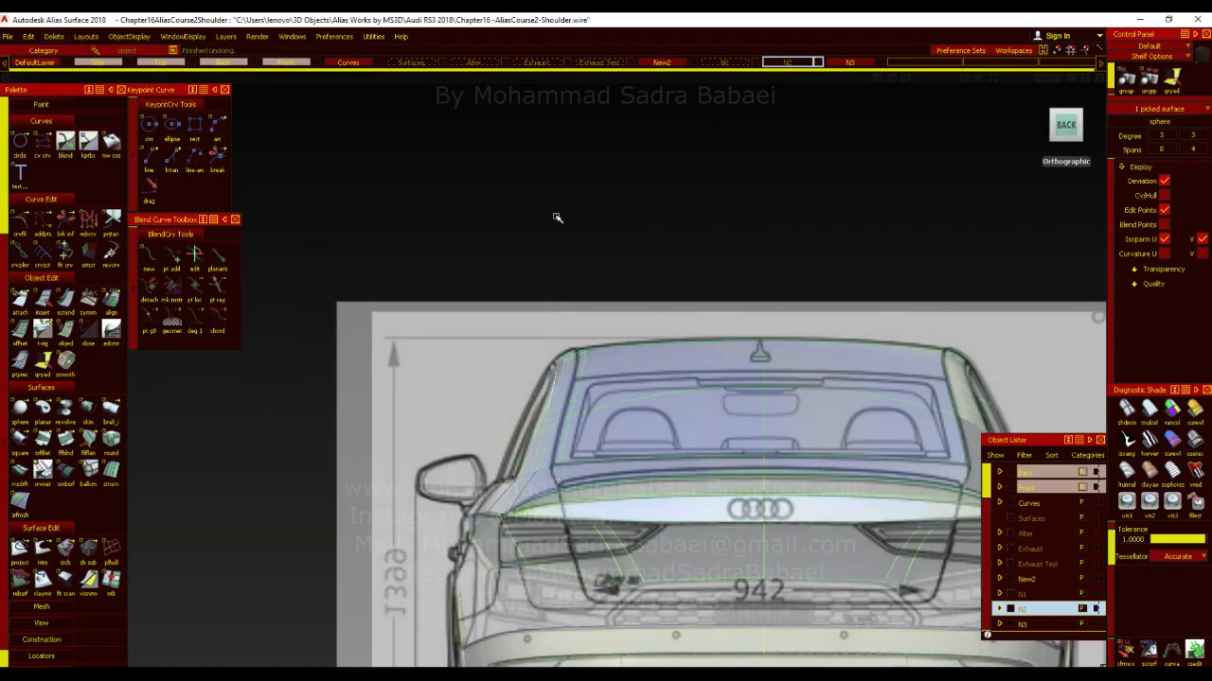
{"action": "left_click_drag", "start_coordinate": [565, 257], "coordinate": [627, 331]}
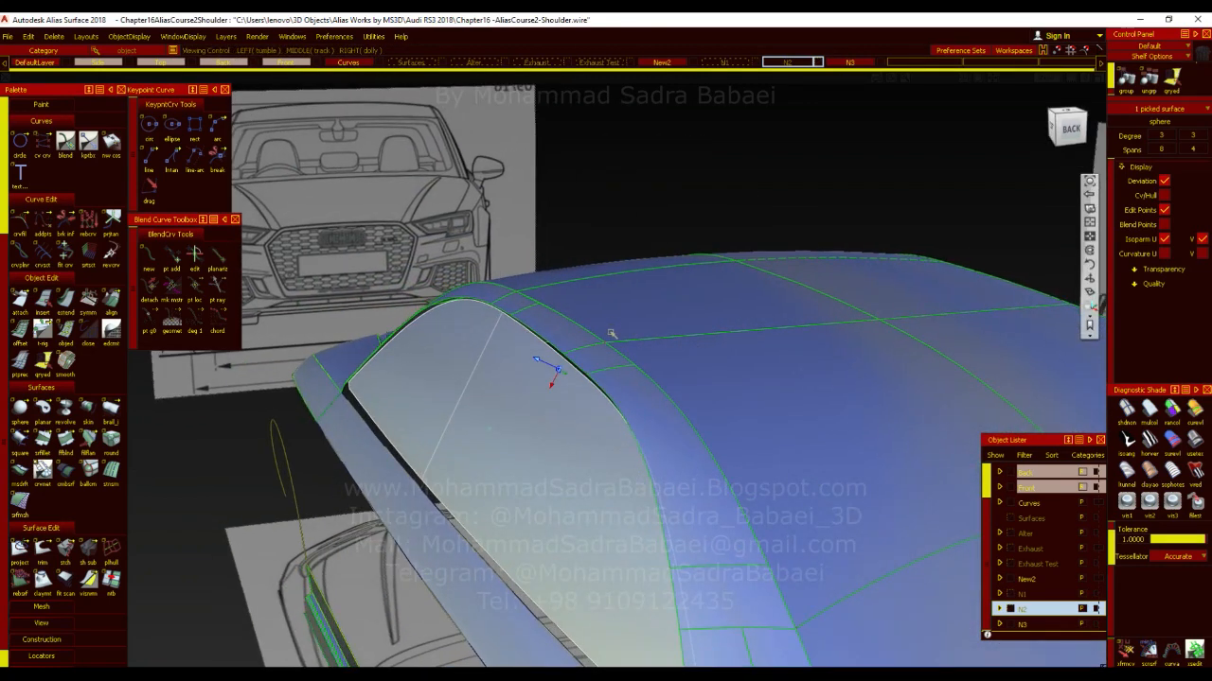
{"action": "left_click_drag", "start_coordinate": [704, 179], "coordinate": [707, 178]}
{"action": "mouse_move", "coordinate": [674, 257]}
{"action": "left_mouse_down", "text": "alt+shift"}
{"action": "mouse_move", "coordinate": [620, 229]}
{"action": "mouse_move", "coordinate": [682, 238]}
{"action": "left_mouse_up", "text": "alt+shift"}
{"action": "middle_click_drag", "start_coordinate": [629, 214], "coordinate": [649, 215], "text": "ctrl+shift"}
{"action": "left_click_drag", "start_coordinate": [639, 218], "coordinate": [675, 220]}
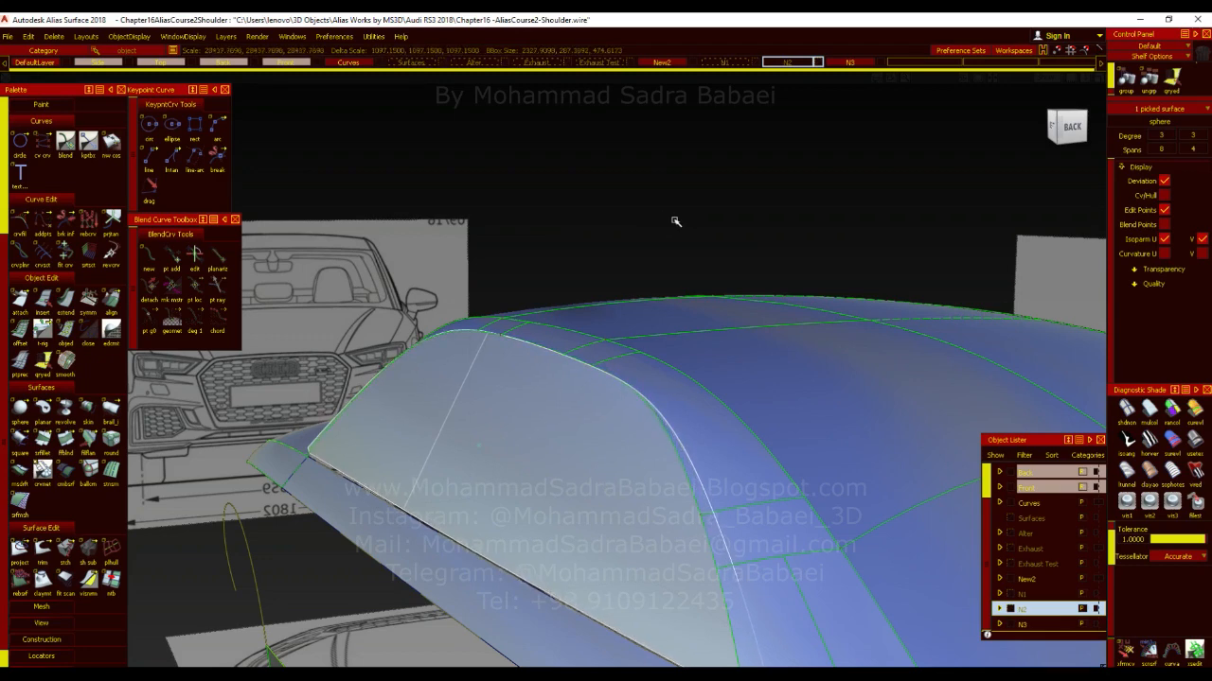
Undo the last adjustment and fine-tune the side glass's uniform scale against the window opening
{"action": "middle_click_drag", "start_coordinate": [663, 216], "coordinate": [671, 195], "text": "ctrl+shift"}
{"action": "right_click_drag", "start_coordinate": [671, 195], "coordinate": [647, 222]}
{"action": "key", "text": "ctrl+z"}
{"action": "left_click_drag", "start_coordinate": [539, 287], "coordinate": [506, 277], "text": "alt+shift"}
{"action": "middle_click_drag", "start_coordinate": [508, 277], "coordinate": [555, 274], "text": "ctrl+shift"}
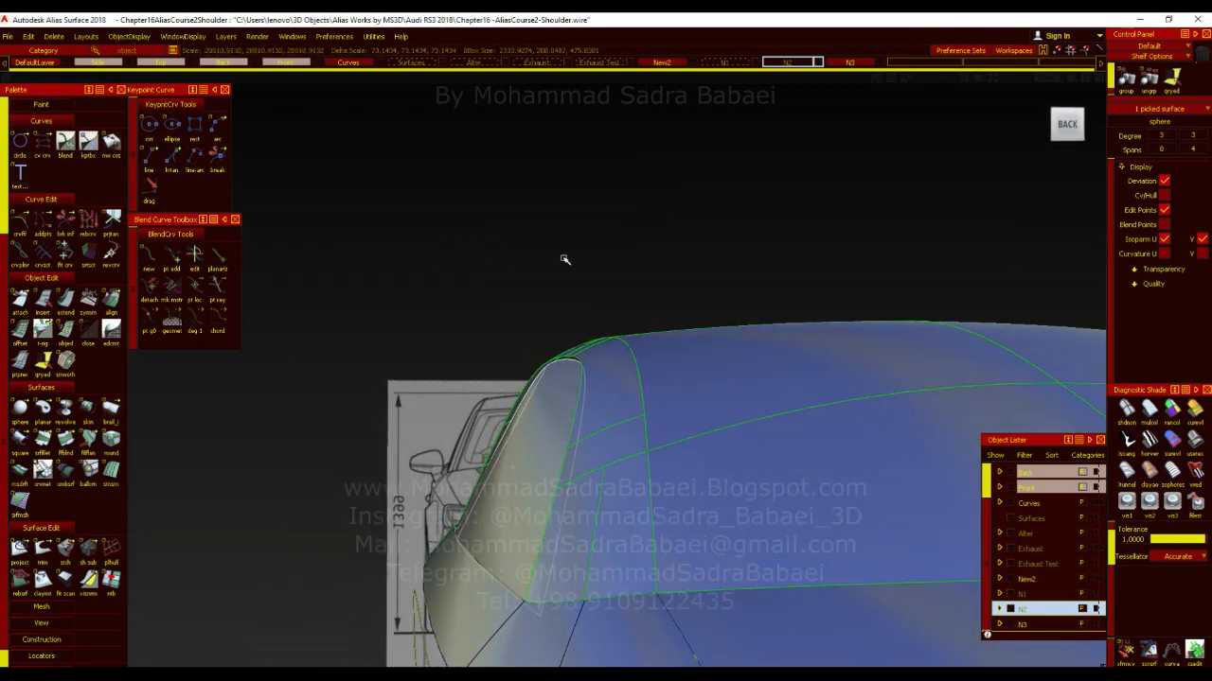
Check the side glass with curvature shading and compare its slope with the side window on the rear blueprint
{"action": "left_click_drag", "start_coordinate": [528, 330], "coordinate": [868, 422], "text": "alt+shift"}
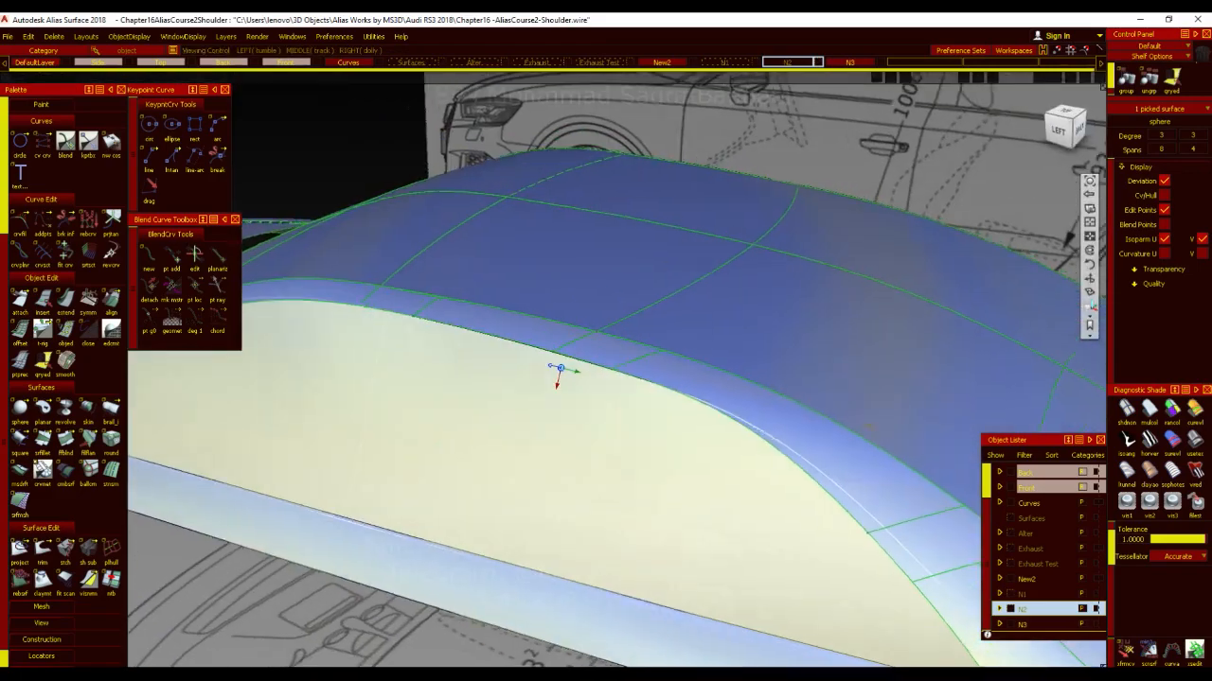
{"action": "right_click_drag", "start_coordinate": [868, 423], "coordinate": [587, 473], "text": "alt+shift"}
{"action": "left_click_drag", "start_coordinate": [587, 473], "coordinate": [808, 511], "text": "alt+shift"}
{"action": "right_click_drag", "start_coordinate": [805, 511], "coordinate": [1074, 433], "text": "alt+shift"}
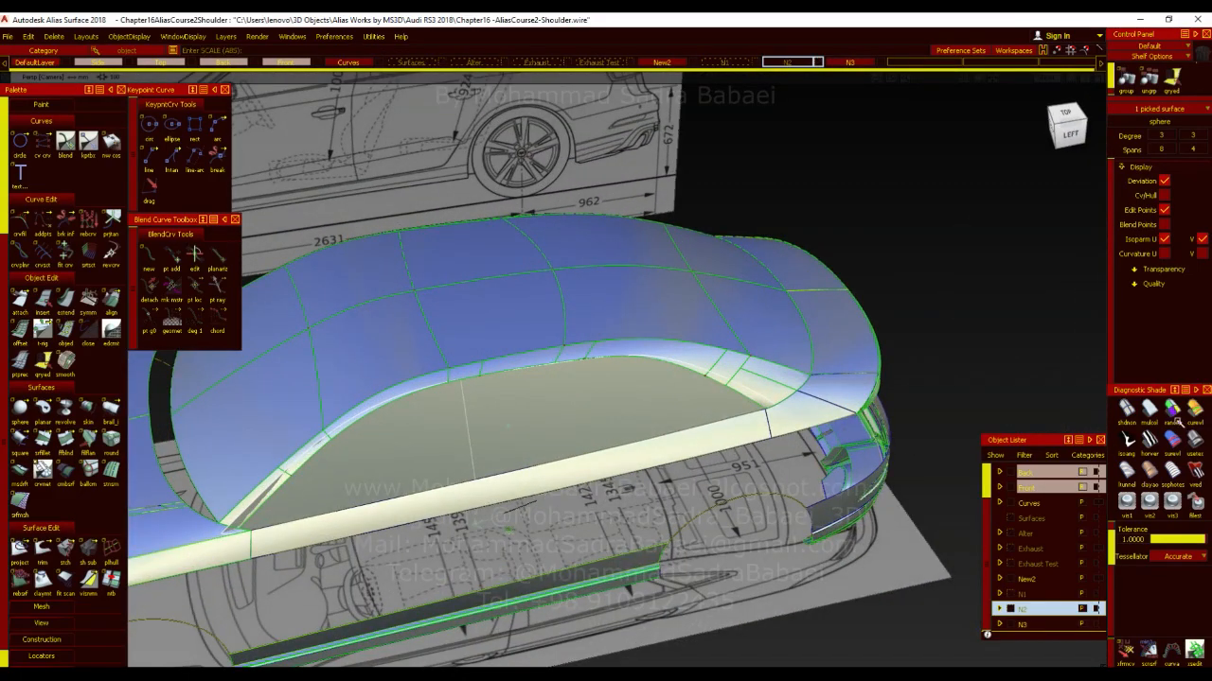
{"action": "right_click_drag", "start_coordinate": [798, 368], "coordinate": [754, 344], "text": "alt+shift"}
{"action": "left_click_drag", "start_coordinate": [755, 344], "coordinate": [684, 614], "text": "alt+shift"}
{"action": "left_click", "coordinate": [1076, 128]}
{"action": "key", "text": "F7"}
{"action": "right_click_drag", "start_coordinate": [684, 617], "coordinate": [635, 254], "text": "alt+shift"}
{"action": "middle_click_drag", "start_coordinate": [535, 454], "coordinate": [548, 352], "text": "alt+shift"}
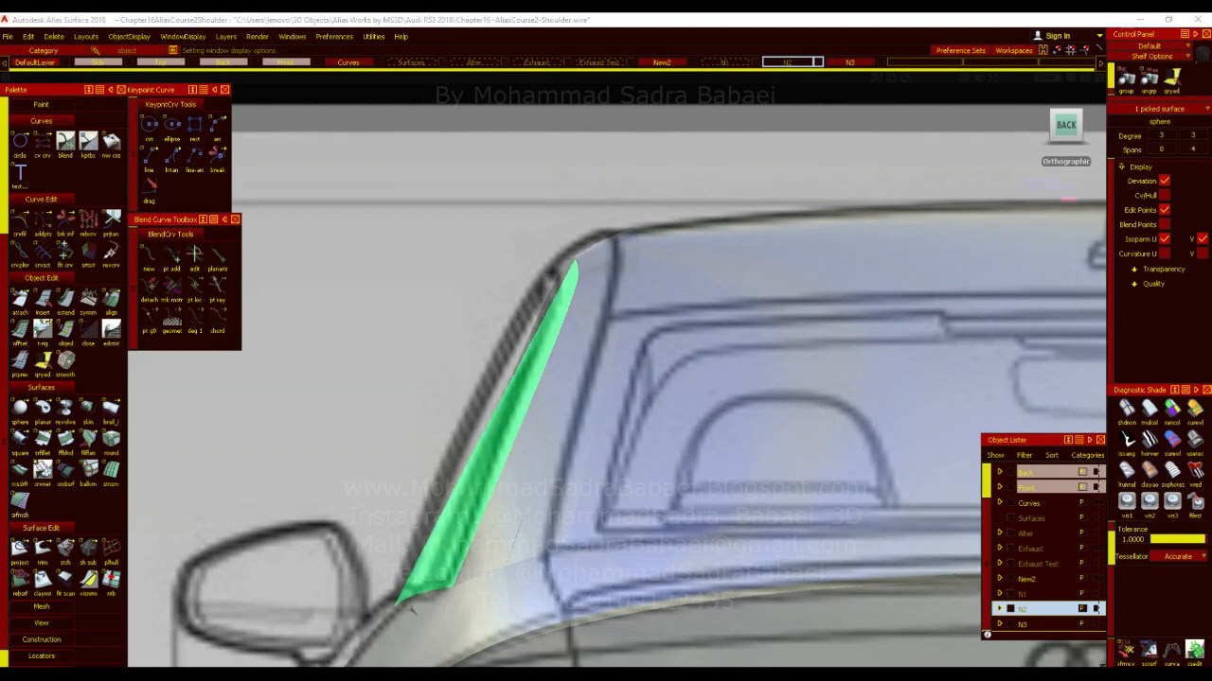
{"action": "right_click_drag", "start_coordinate": [618, 299], "coordinate": [658, 346], "text": "alt+shift"}
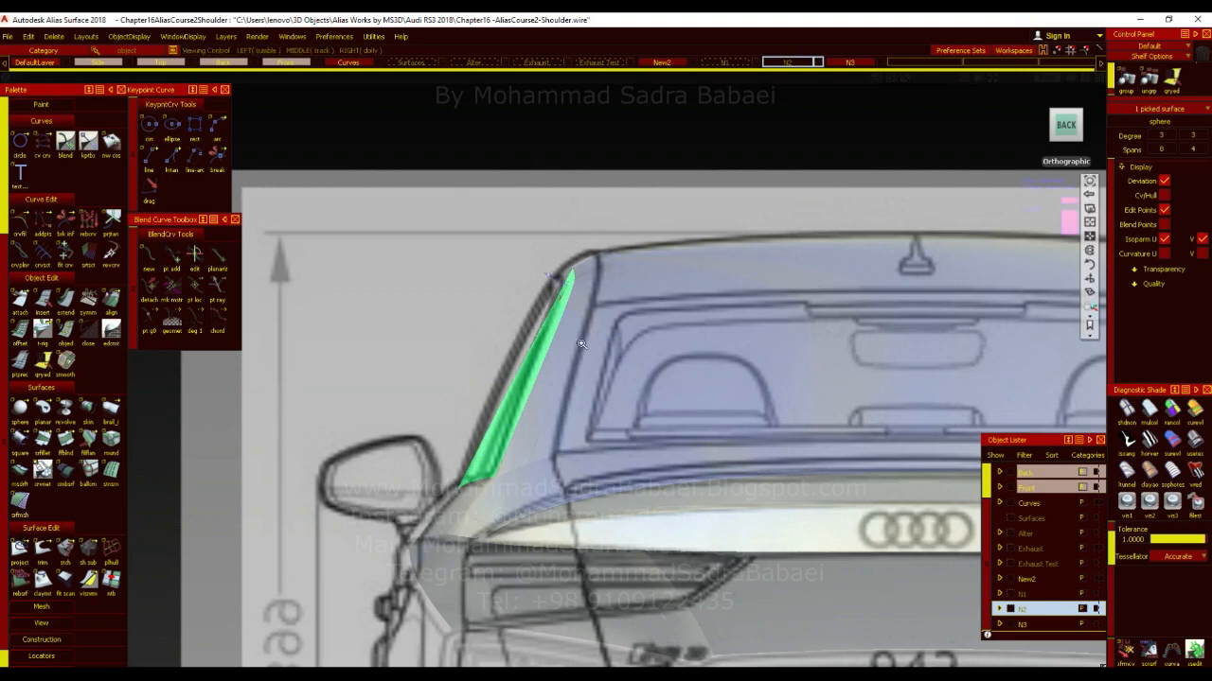
{"action": "right_click_drag", "start_coordinate": [576, 312], "coordinate": [587, 280], "text": "alt+shift"}
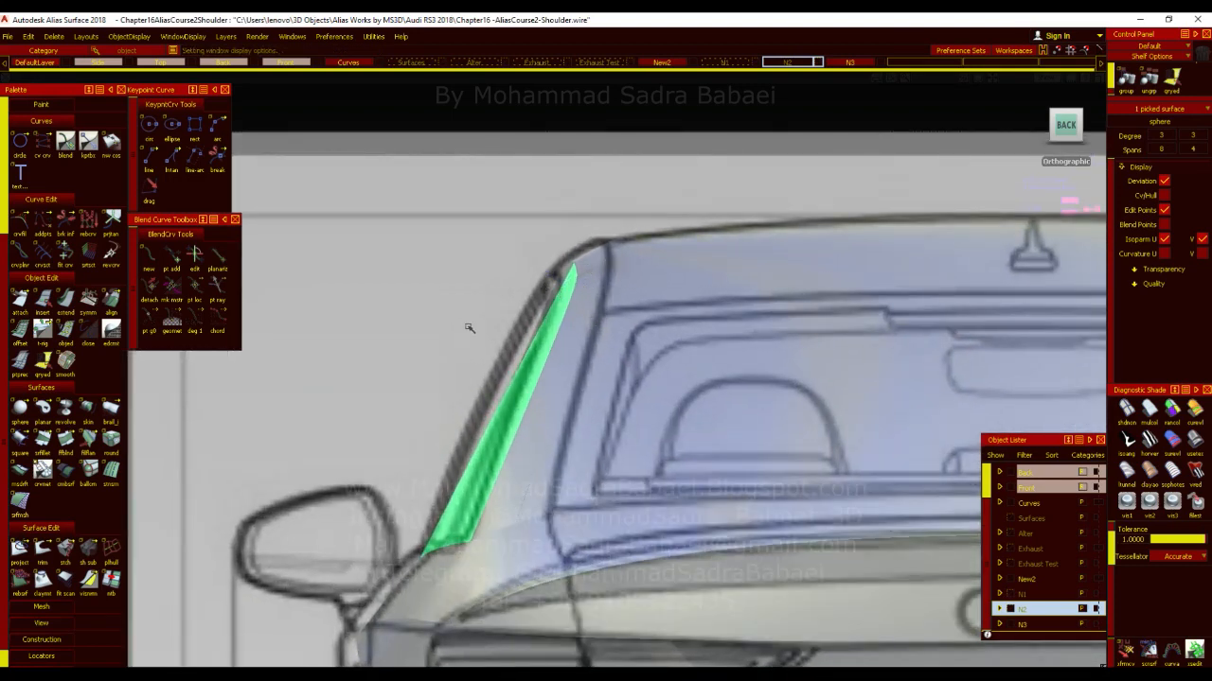
Inspect the side glass's edges against the roof and shoulder surfaces from the rear, side and front under curvature shading
{"action": "left_click_drag", "start_coordinate": [558, 346], "coordinate": [784, 438], "text": "alt+shift"}
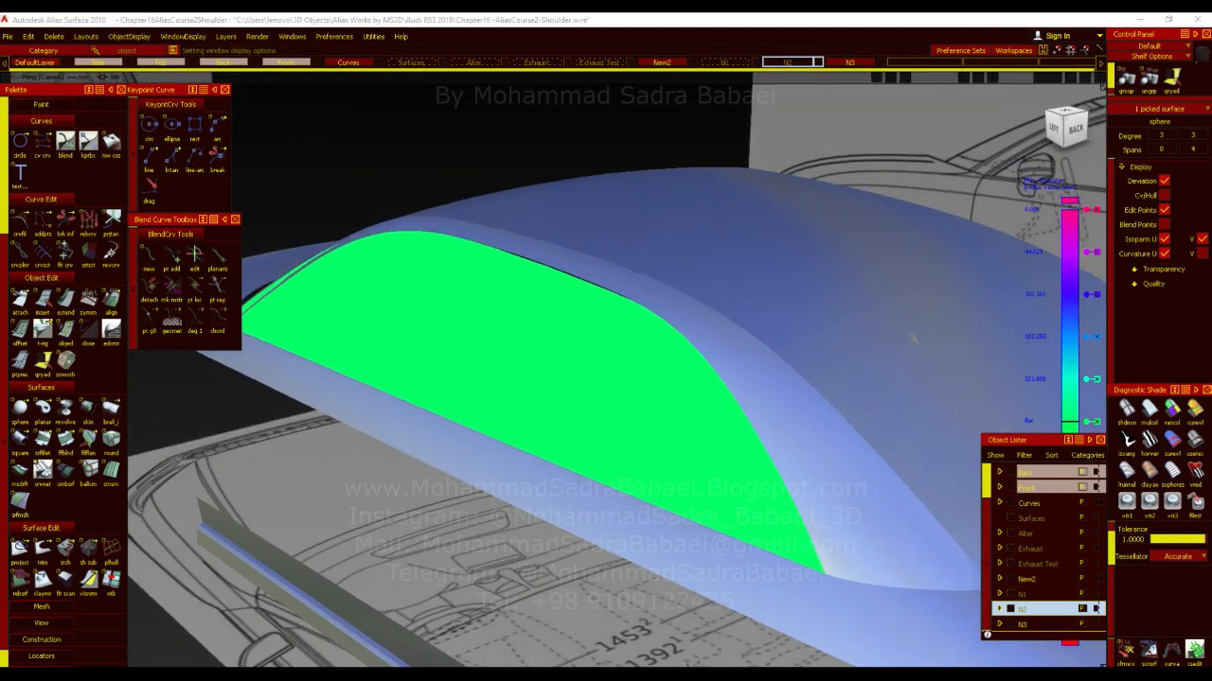
{"action": "left_click_drag", "start_coordinate": [912, 339], "coordinate": [742, 289], "text": "alt+shift"}
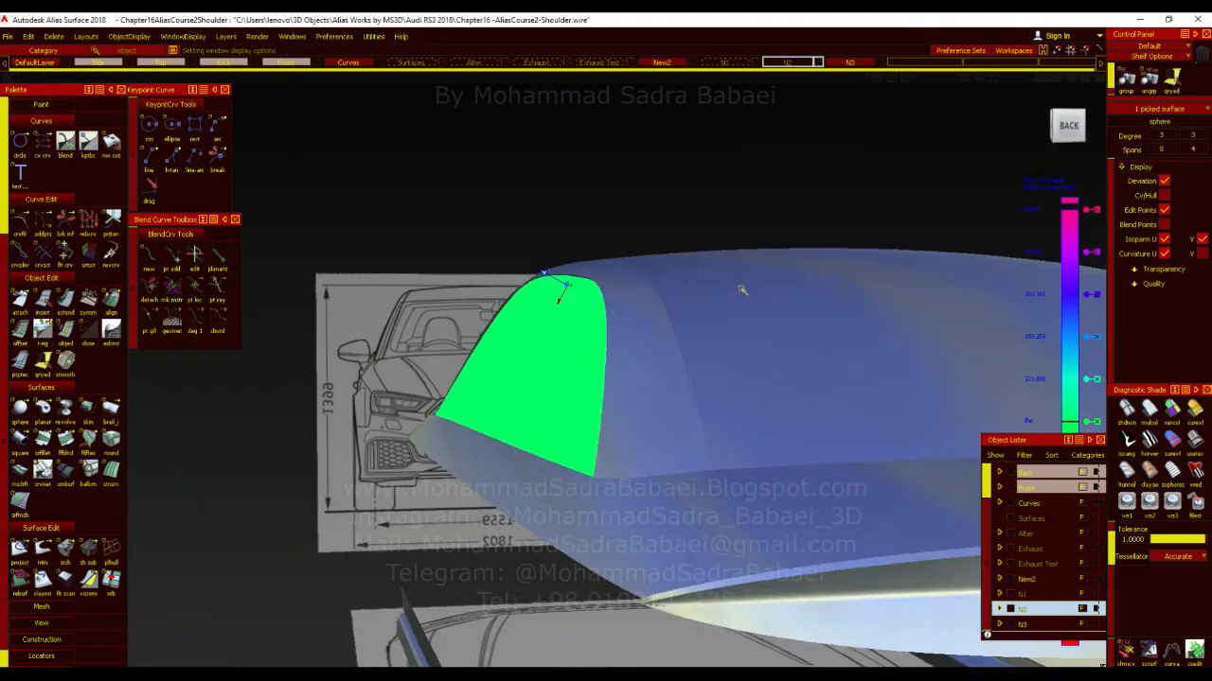
{"action": "left_click", "coordinate": [1170, 658]}
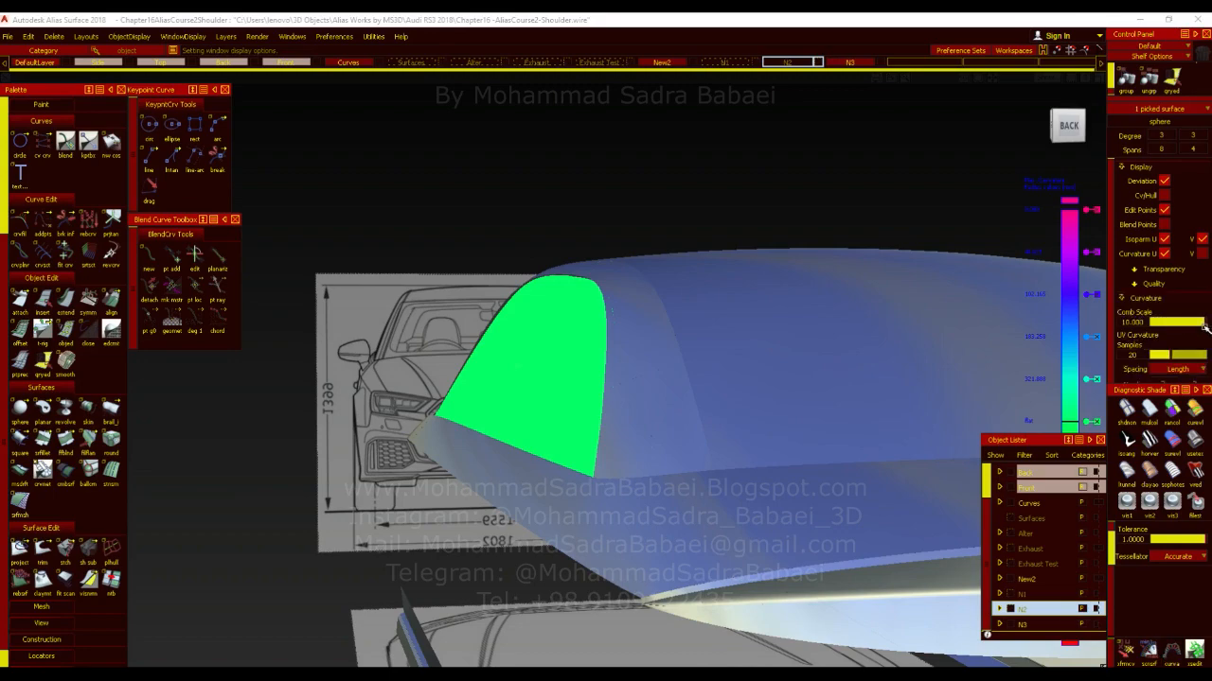
{"action": "left_click_drag", "start_coordinate": [456, 382], "coordinate": [744, 400], "text": "alt+shift"}
{"action": "right_click_drag", "start_coordinate": [744, 400], "coordinate": [825, 388], "text": "alt+shift"}
{"action": "left_click_drag", "start_coordinate": [825, 389], "coordinate": [722, 423], "text": "alt+shift"}
{"action": "right_click_drag", "start_coordinate": [722, 423], "coordinate": [652, 408], "text": "alt+shift"}
{"action": "left_click_drag", "start_coordinate": [652, 408], "coordinate": [970, 293], "text": "alt+shift"}
{"action": "left_click", "coordinate": [1066, 138]}
{"action": "right_click_drag", "start_coordinate": [782, 387], "coordinate": [608, 351], "text": "alt+shift"}
{"action": "left_click_drag", "start_coordinate": [608, 351], "coordinate": [556, 425], "text": "alt+shift"}
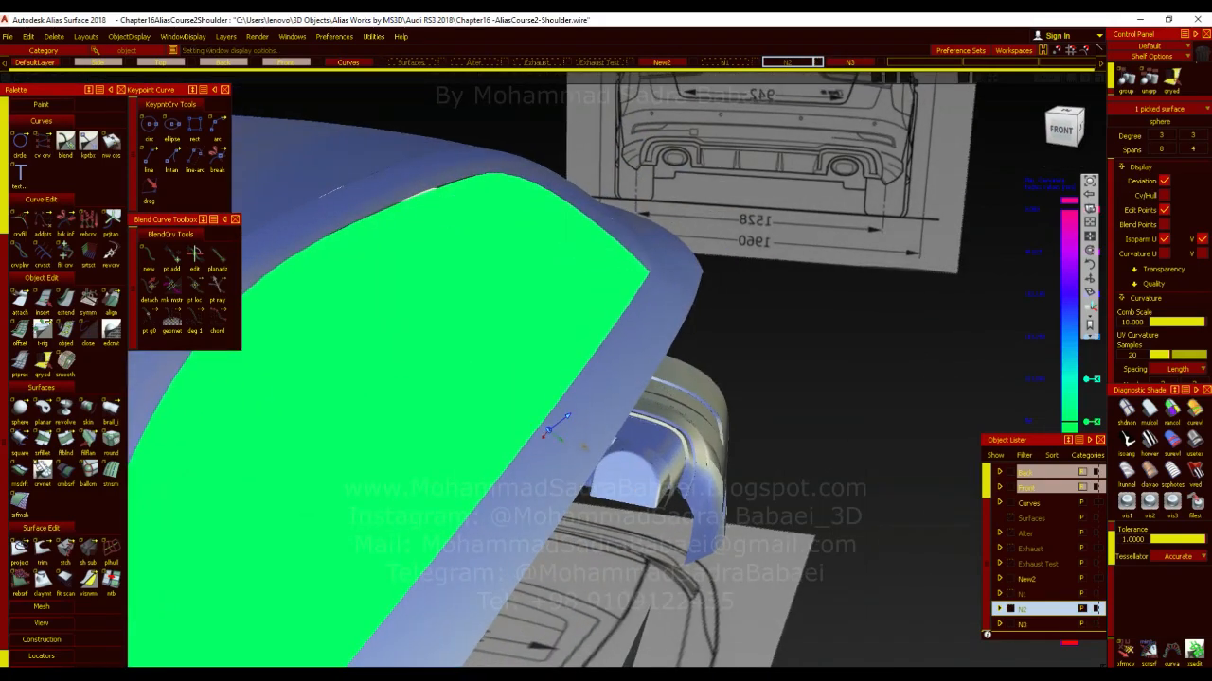
{"action": "right_click_drag", "start_coordinate": [557, 425], "coordinate": [663, 422], "text": "alt+shift"}
{"action": "middle_click_drag", "start_coordinate": [662, 422], "coordinate": [702, 426], "text": "alt+shift"}
{"action": "mouse_move", "coordinate": [701, 426]}
{"action": "left_mouse_down", "text": "alt+shift"}
{"action": "mouse_move", "coordinate": [585, 457]}
{"action": "mouse_move", "coordinate": [918, 437]}
{"action": "mouse_move", "coordinate": [606, 358]}
{"action": "mouse_move", "coordinate": [568, 407]}
{"action": "mouse_move", "coordinate": [476, 400]}
{"action": "mouse_move", "coordinate": [465, 382]}
{"action": "mouse_move", "coordinate": [662, 464]}
{"action": "mouse_move", "coordinate": [549, 574]}
{"action": "left_mouse_up", "text": "alt+shift"}
Switch the side glass to a different diagnostic colour shading and check its alignment in the left, back and perspective views
{"action": "left_click", "coordinate": [1174, 417]}
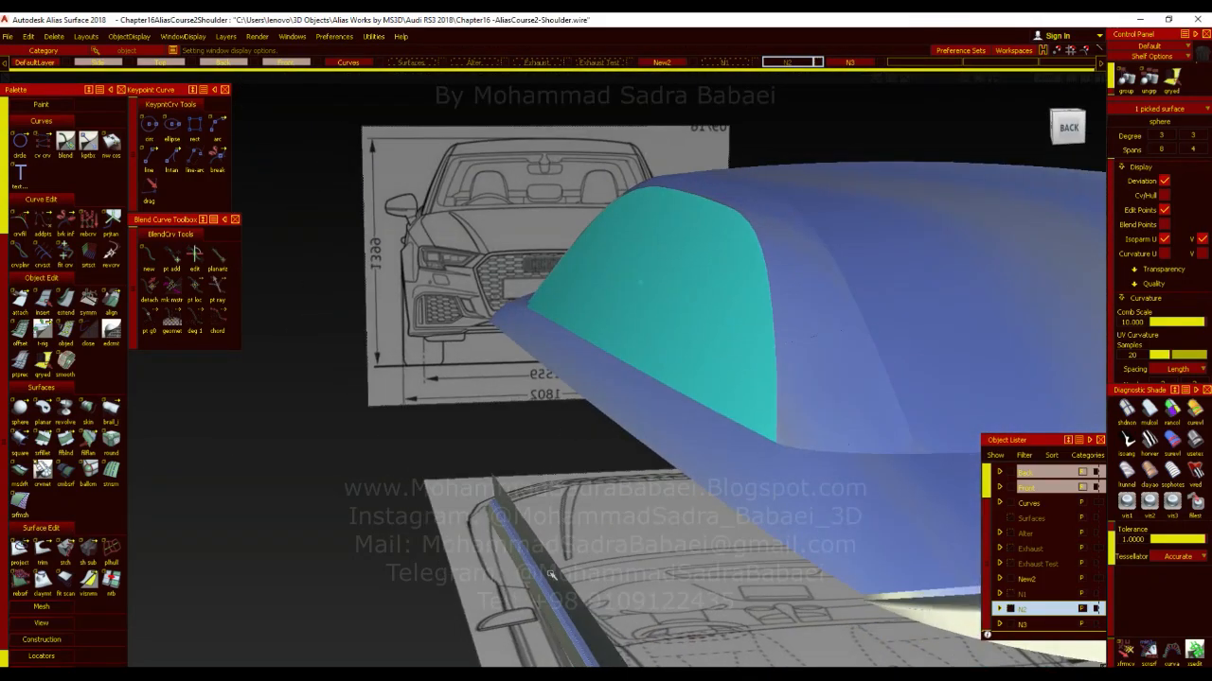
{"action": "left_click_drag", "start_coordinate": [543, 373], "coordinate": [914, 446], "text": "alt+shift"}
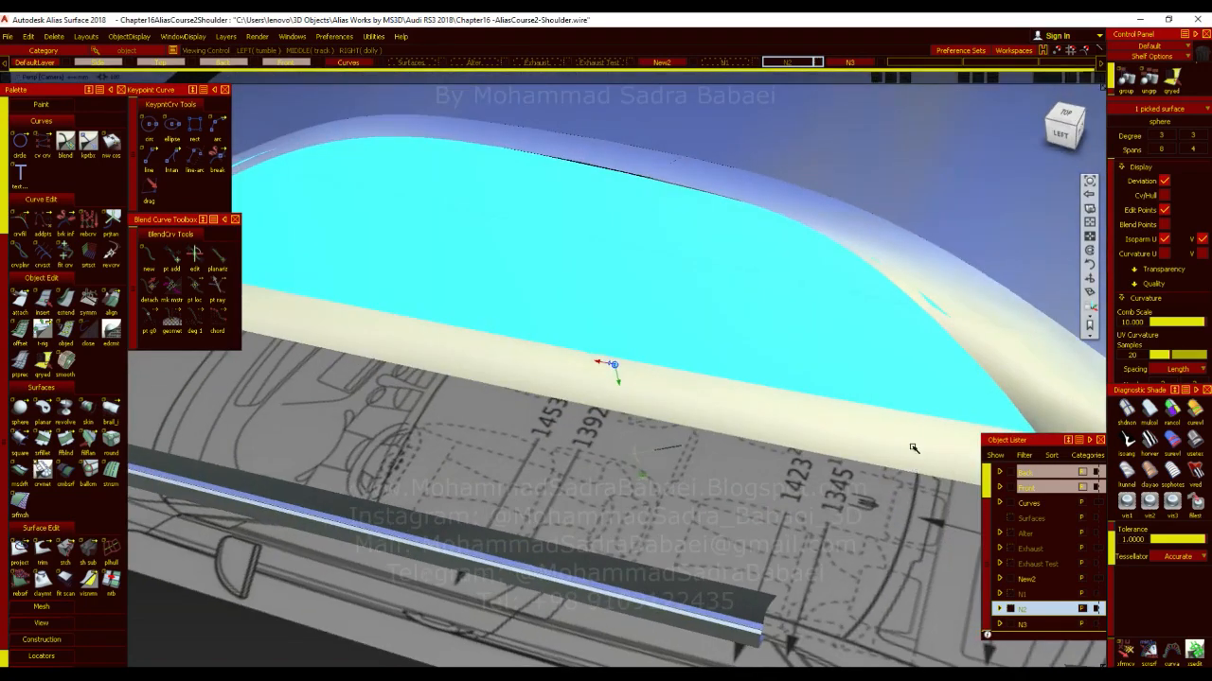
{"action": "left_click", "coordinate": [1057, 132]}
{"action": "mouse_move", "coordinate": [509, 281]}
{"action": "left_mouse_down", "text": "ctrl+shift"}
{"action": "mouse_move", "coordinate": [533, 282]}
{"action": "mouse_move", "coordinate": [521, 298]}
{"action": "mouse_move", "coordinate": [509, 282]}
{"action": "left_mouse_up", "text": "ctrl+shift"}
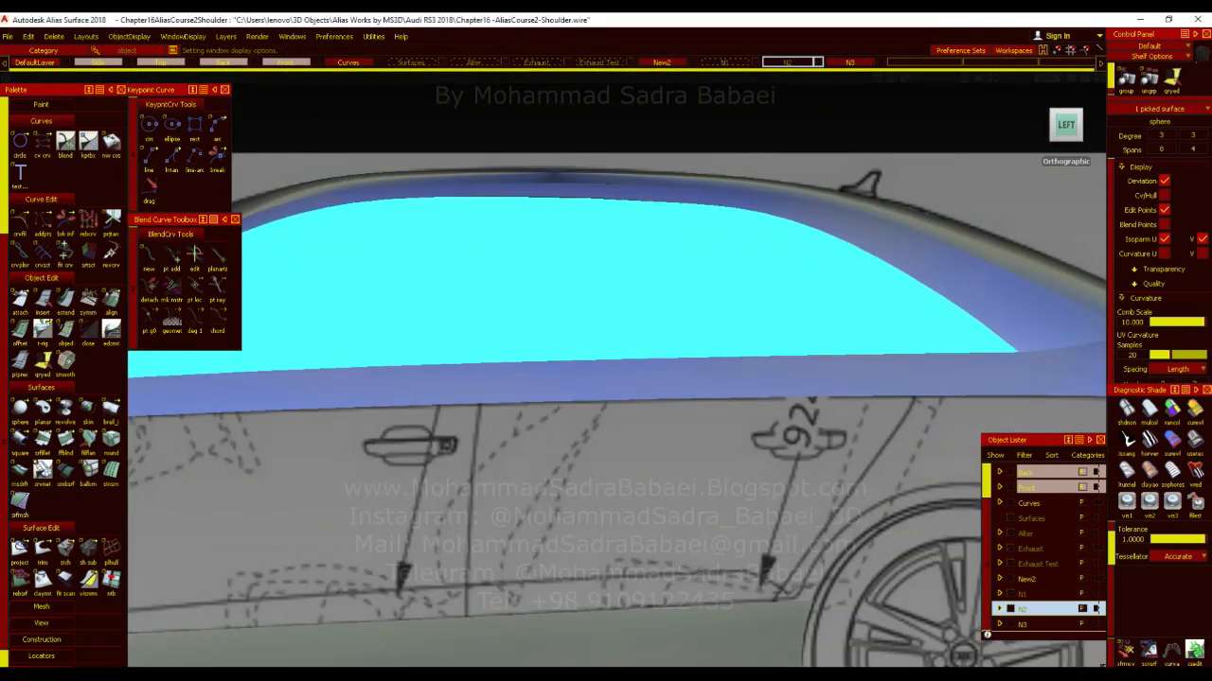
{"action": "left_click_drag", "start_coordinate": [657, 316], "coordinate": [445, 317], "text": "alt+shift"}
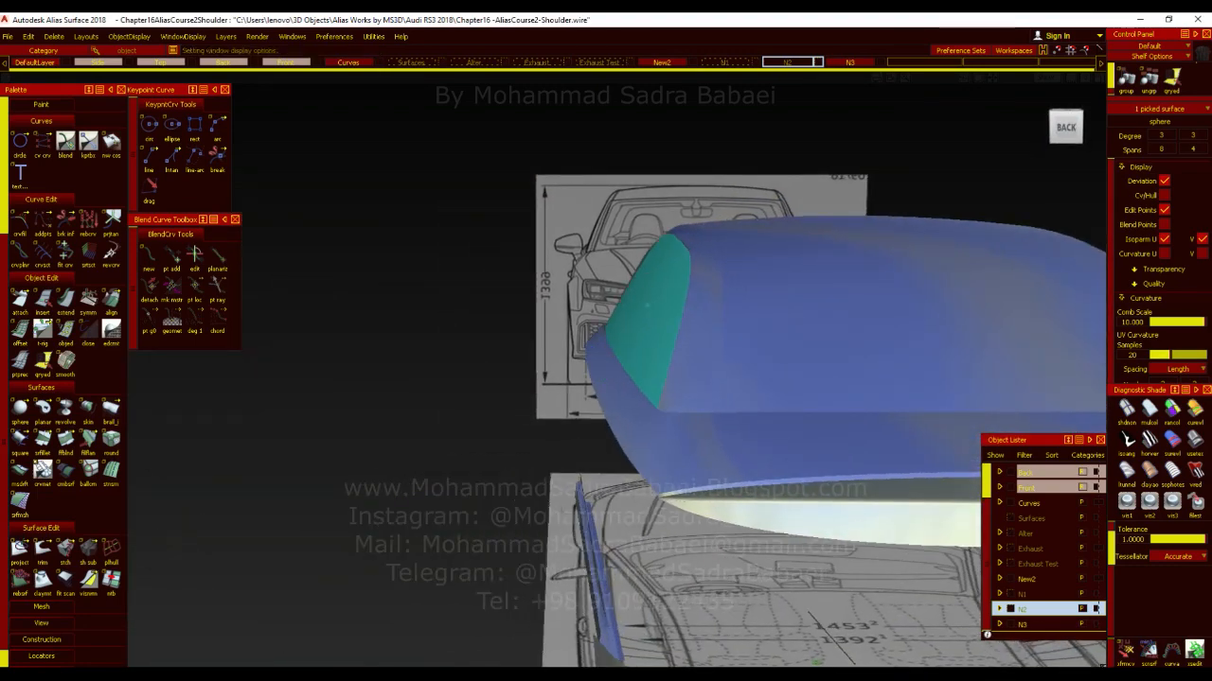
{"action": "left_click_drag", "start_coordinate": [621, 369], "coordinate": [665, 371], "text": "alt+shift"}
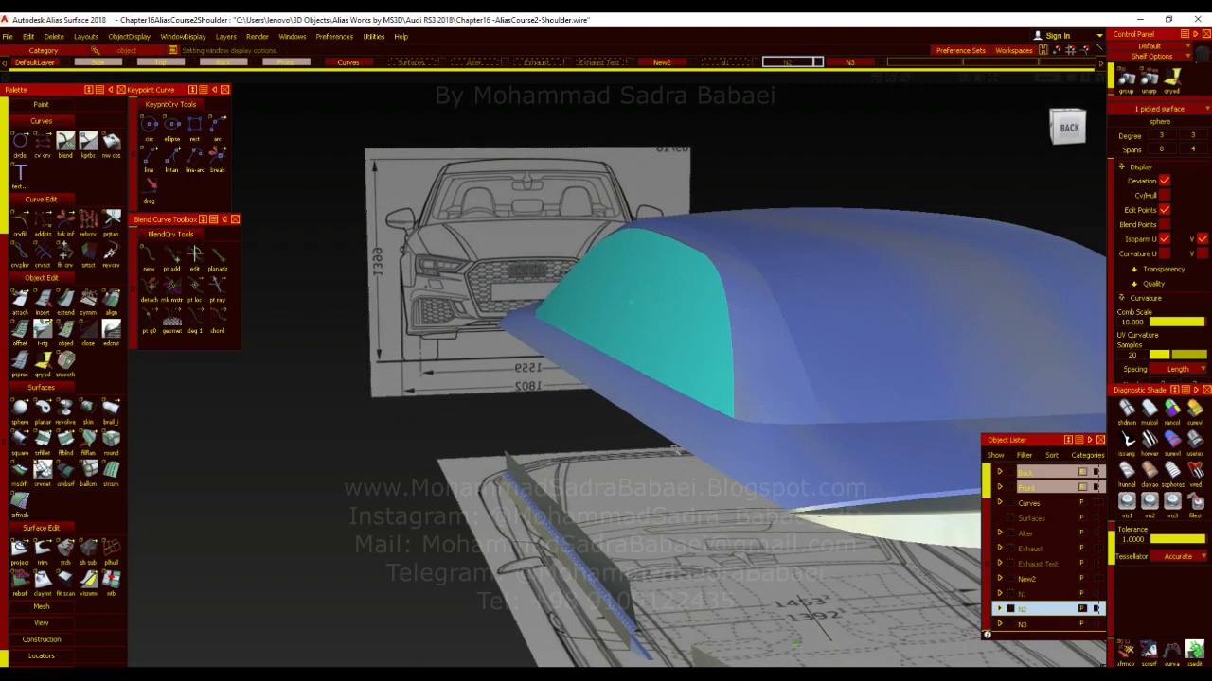
{"action": "left_click_drag", "start_coordinate": [628, 303], "coordinate": [647, 337], "text": "alt+shift"}
{"action": "left_click", "coordinate": [1068, 128]}
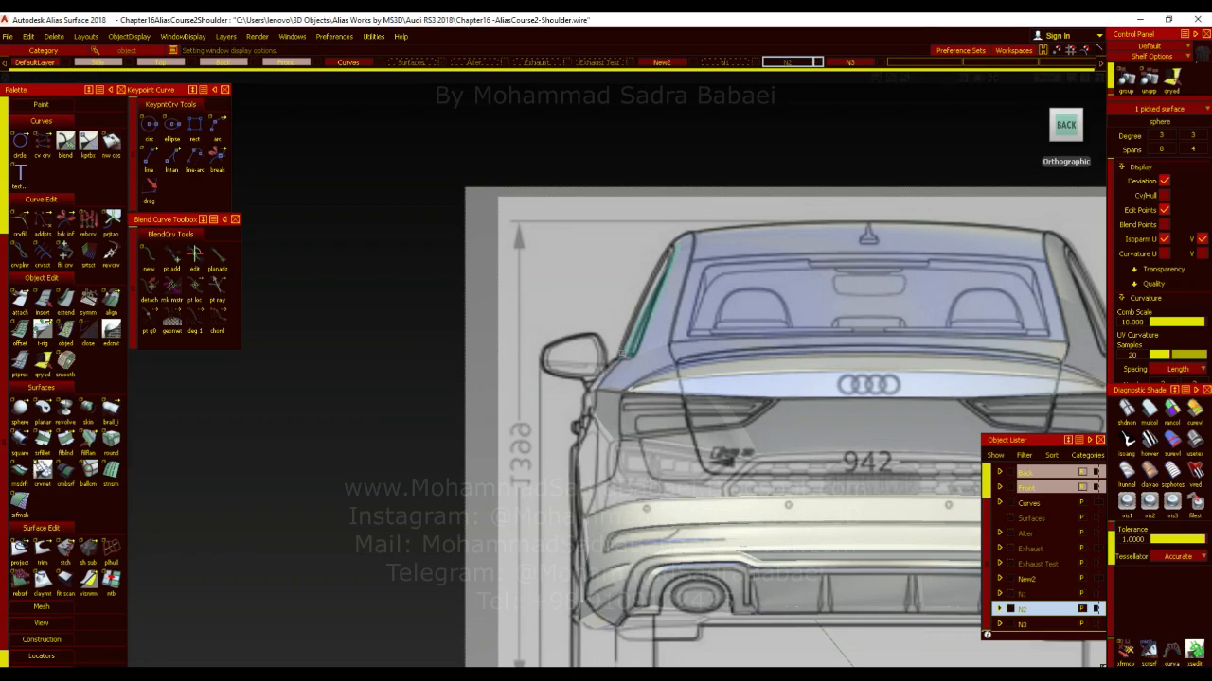
{"action": "left_click_drag", "start_coordinate": [610, 336], "coordinate": [914, 460], "text": "alt+shift"}
{"action": "right_click_drag", "start_coordinate": [914, 460], "coordinate": [857, 431], "text": "alt+shift"}
{"action": "left_click_drag", "start_coordinate": [856, 431], "coordinate": [1194, 329], "text": "alt+shift"}
{"action": "left_click_drag", "start_coordinate": [587, 340], "coordinate": [452, 277], "text": "alt+shift"}
Assign the picked side-glass surface to the Curves layer
{"action": "left_click", "coordinate": [351, 63]}
{"action": "left_click", "coordinate": [353, 74]}
{"action": "left_click_drag", "start_coordinate": [616, 284], "coordinate": [790, 361], "text": "alt+shift"}
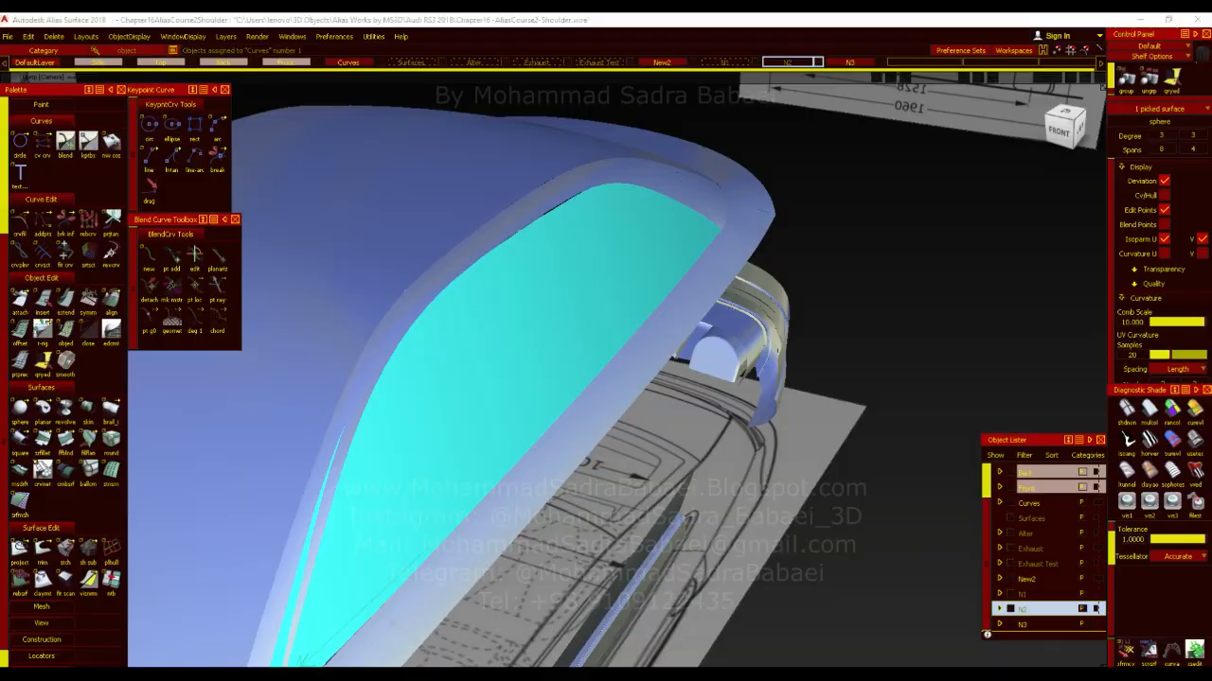
Switch to Photos, examine the side windows and rear quarter glass in Audi-RS3_Sedan-2017-1600-34.jpg, and return to the Alias model
{"action": "key", "text": "alt+Tab"}
{"action": "scroll", "coordinate": [572, 311], "scroll_direction": "up", "scroll_amount": 4}
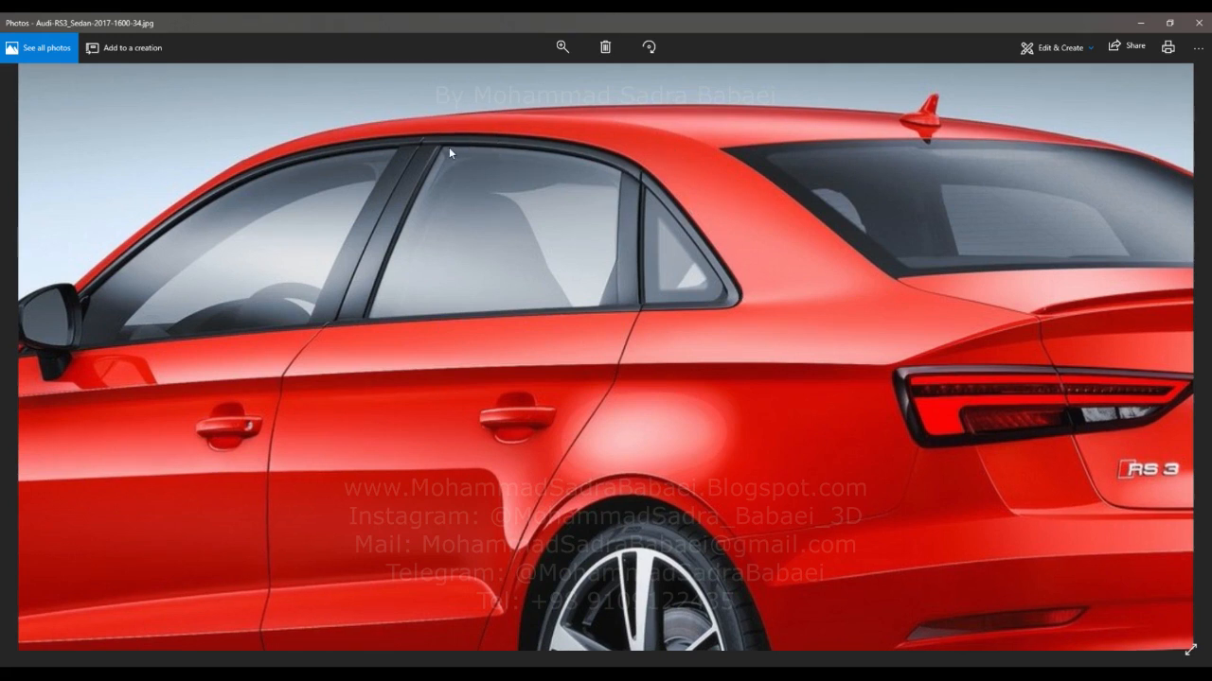
{"action": "scroll", "coordinate": [454, 151], "scroll_direction": "down", "scroll_amount": 4}
{"action": "scroll", "coordinate": [565, 302], "scroll_direction": "up", "scroll_amount": 3}
{"action": "scroll", "coordinate": [565, 302], "scroll_direction": "up", "scroll_amount": 2}
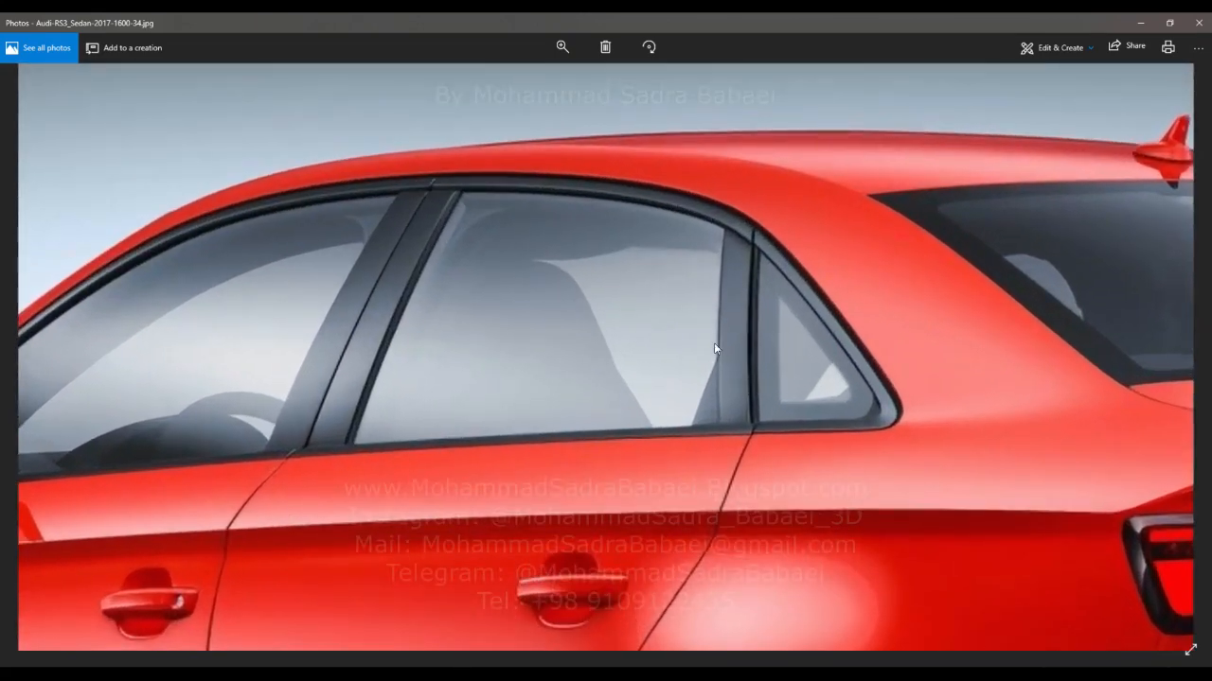
{"action": "left_click", "coordinate": [1140, 20]}
Try to shift the side glass slightly in the top view, undoing each move
{"action": "left_click_drag", "start_coordinate": [611, 373], "coordinate": [500, 456], "text": "alt+shift"}
{"action": "left_click_drag", "start_coordinate": [500, 509], "coordinate": [706, 407], "text": "alt+shift"}
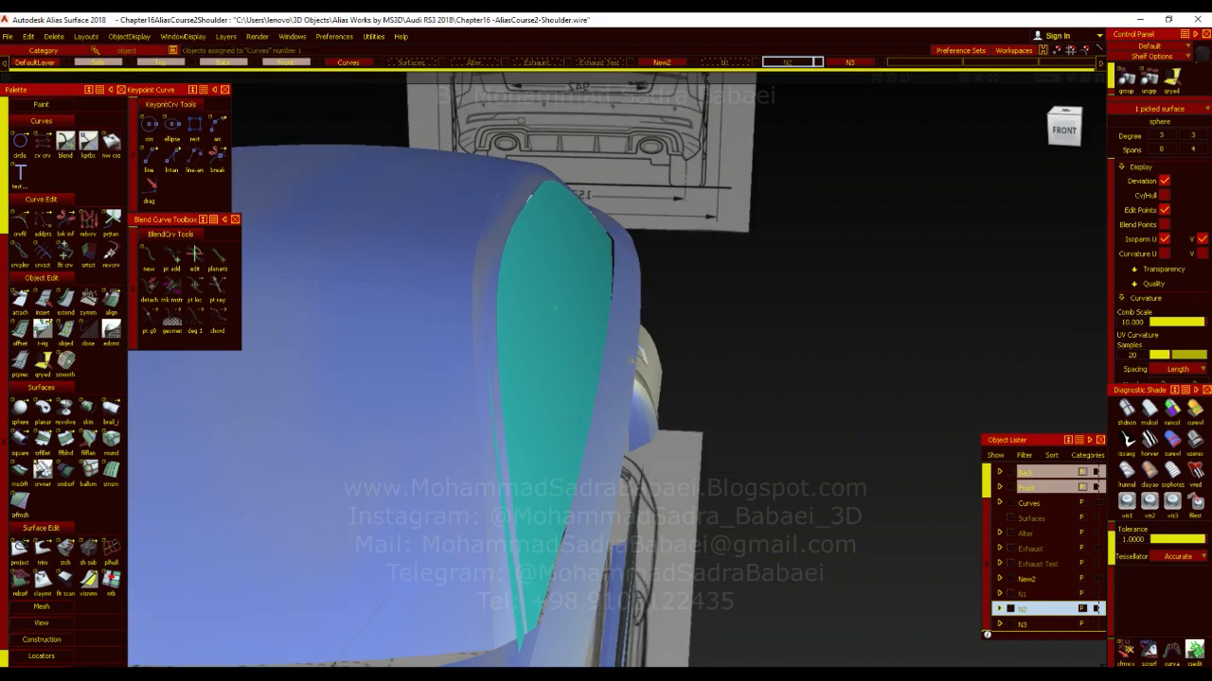
{"action": "left_click_drag", "start_coordinate": [589, 398], "coordinate": [544, 402], "text": "alt+shift"}
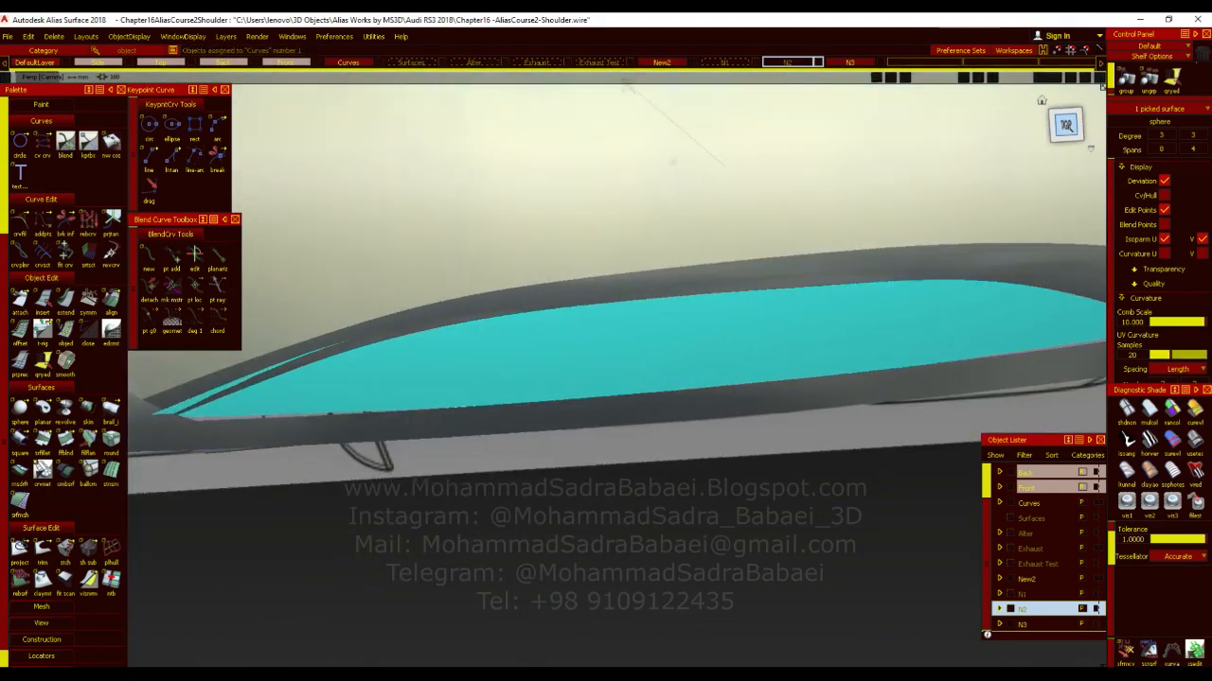
{"action": "left_click", "coordinate": [1066, 125]}
{"action": "middle_click_drag", "start_coordinate": [747, 406], "coordinate": [717, 426], "text": "alt+shift"}
{"action": "middle_click_drag", "start_coordinate": [684, 490], "coordinate": [682, 552], "text": "ctrl+shift"}
{"action": "key", "text": "ctrl+z"}
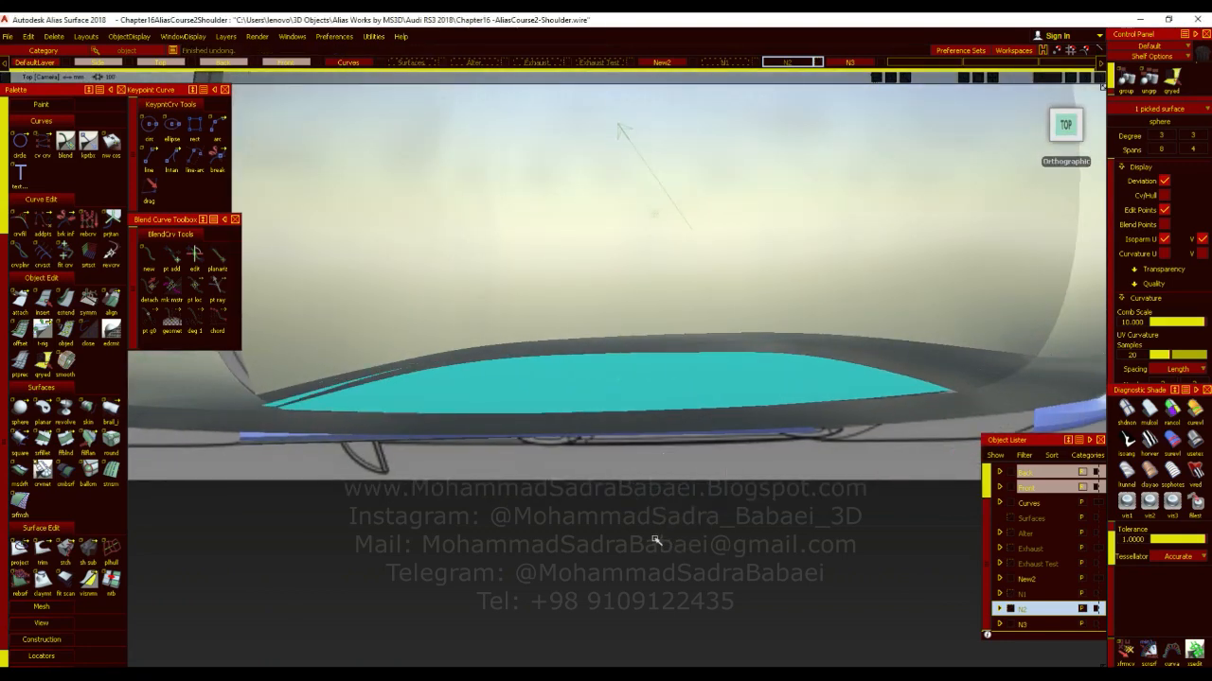
{"action": "middle_click_drag", "start_coordinate": [658, 536], "coordinate": [664, 537]}
{"action": "key", "text": "ctrl+z"}
{"action": "middle_click_drag", "start_coordinate": [663, 538], "coordinate": [666, 539]}
{"action": "key", "text": "ctrl+z"}
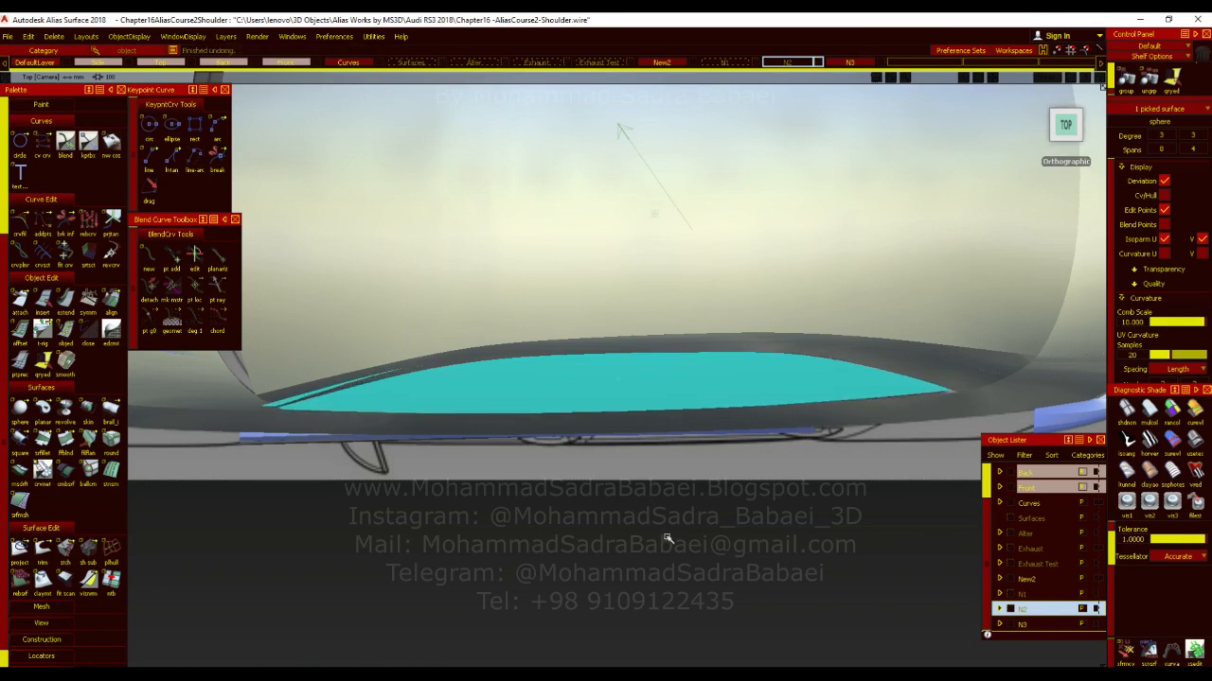
Change the side glass's diagnostic shading and inspect its fit between the roof and shoulder surfaces
{"action": "left_click_drag", "start_coordinate": [561, 419], "coordinate": [186, 259], "text": "alt+shift"}
{"action": "left_click_drag", "start_coordinate": [339, 372], "coordinate": [587, 407], "text": "alt+shift"}
{"action": "left_click", "coordinate": [1194, 446]}
{"action": "left_click_drag", "start_coordinate": [715, 440], "coordinate": [730, 365], "text": "alt+shift"}
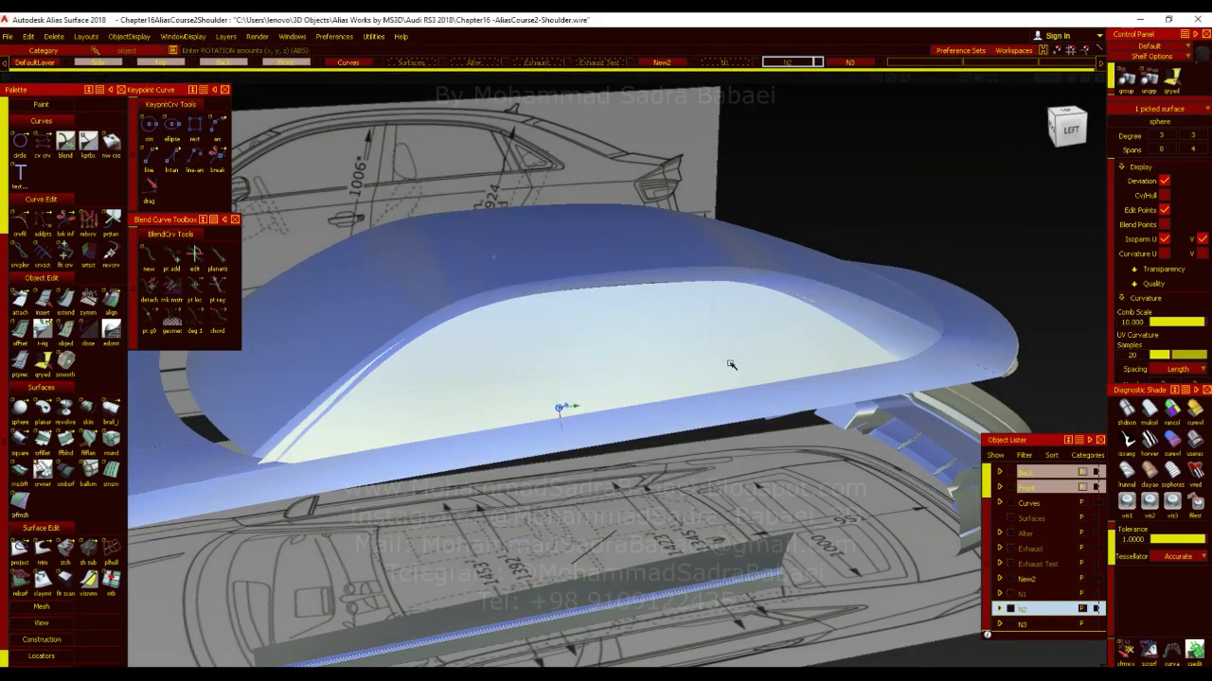
{"action": "right_click_drag", "start_coordinate": [737, 346], "coordinate": [616, 367], "text": "alt+shift"}
{"action": "left_click_drag", "start_coordinate": [615, 367], "coordinate": [481, 443], "text": "alt+shift"}
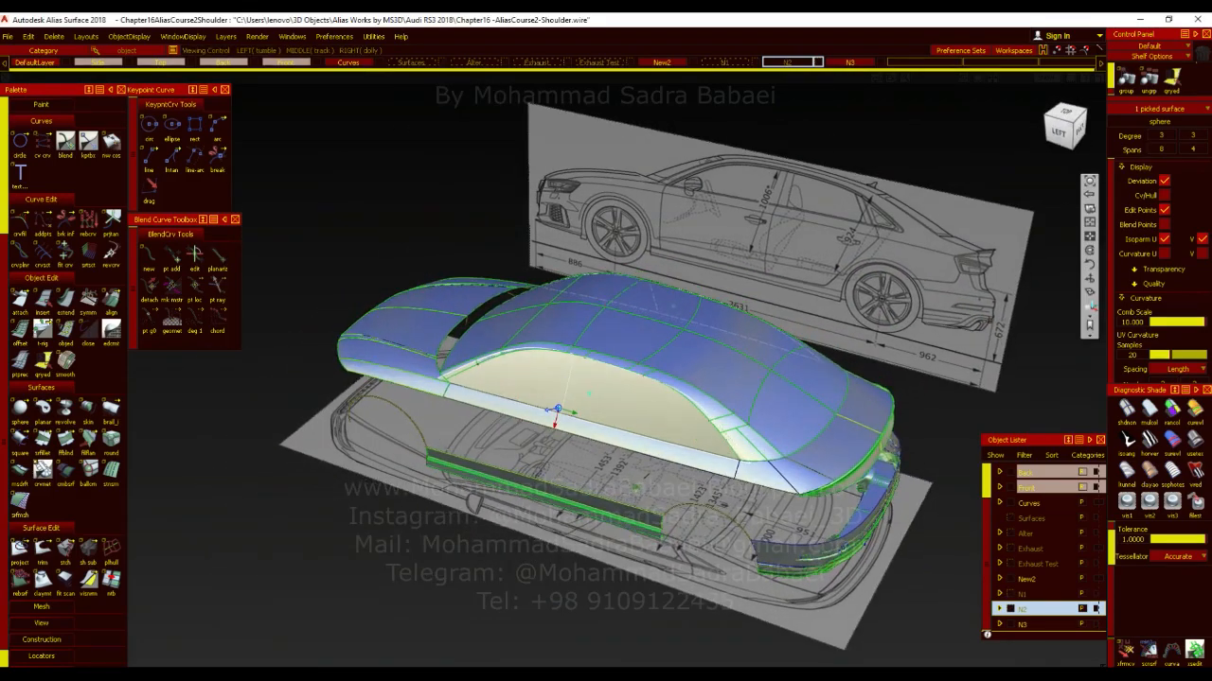
{"action": "right_click_drag", "start_coordinate": [481, 443], "coordinate": [606, 431], "text": "alt+shift"}
{"action": "mouse_move", "coordinate": [706, 458]}
{"action": "left_mouse_down", "text": "alt+shift"}
{"action": "mouse_move", "coordinate": [615, 424]}
{"action": "mouse_move", "coordinate": [646, 468]}
{"action": "left_mouse_up", "text": "alt+shift"}
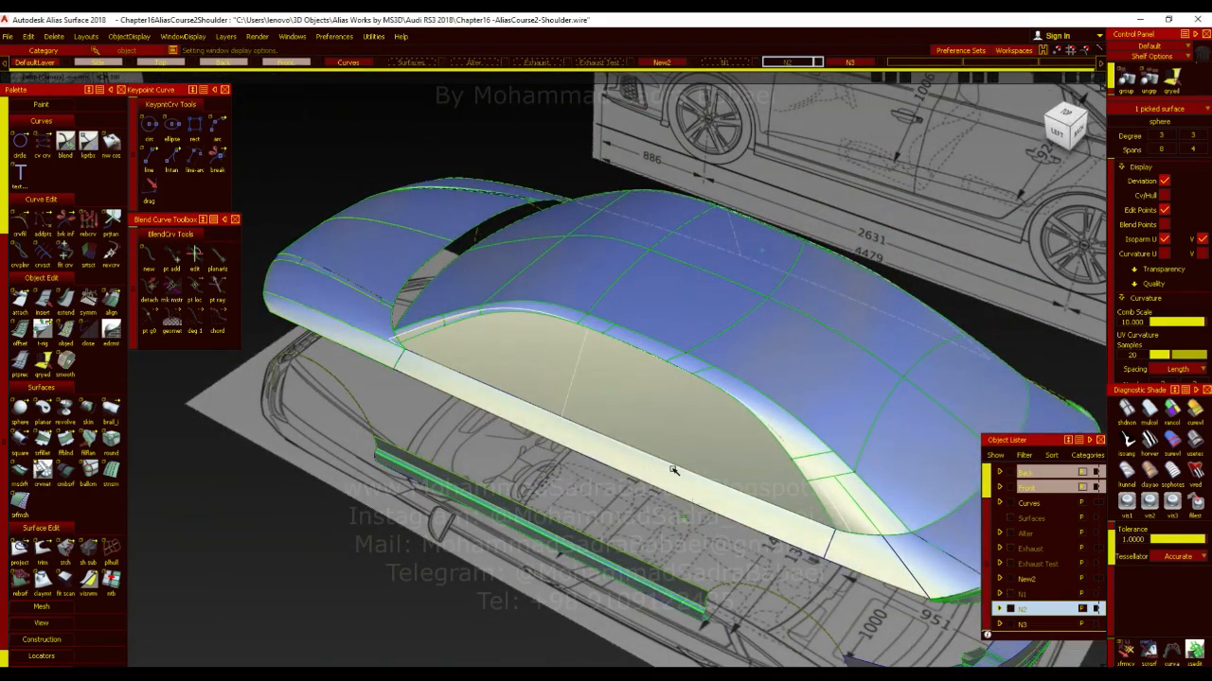
Make Curves the working layer and delete the spherical side glass from the window opening
{"action": "left_click_drag", "start_coordinate": [344, 66], "coordinate": [348, 75]}
{"action": "left_click_drag", "start_coordinate": [568, 258], "coordinate": [570, 195], "text": "ctrl+shift"}
{"action": "left_click", "coordinate": [594, 360]}
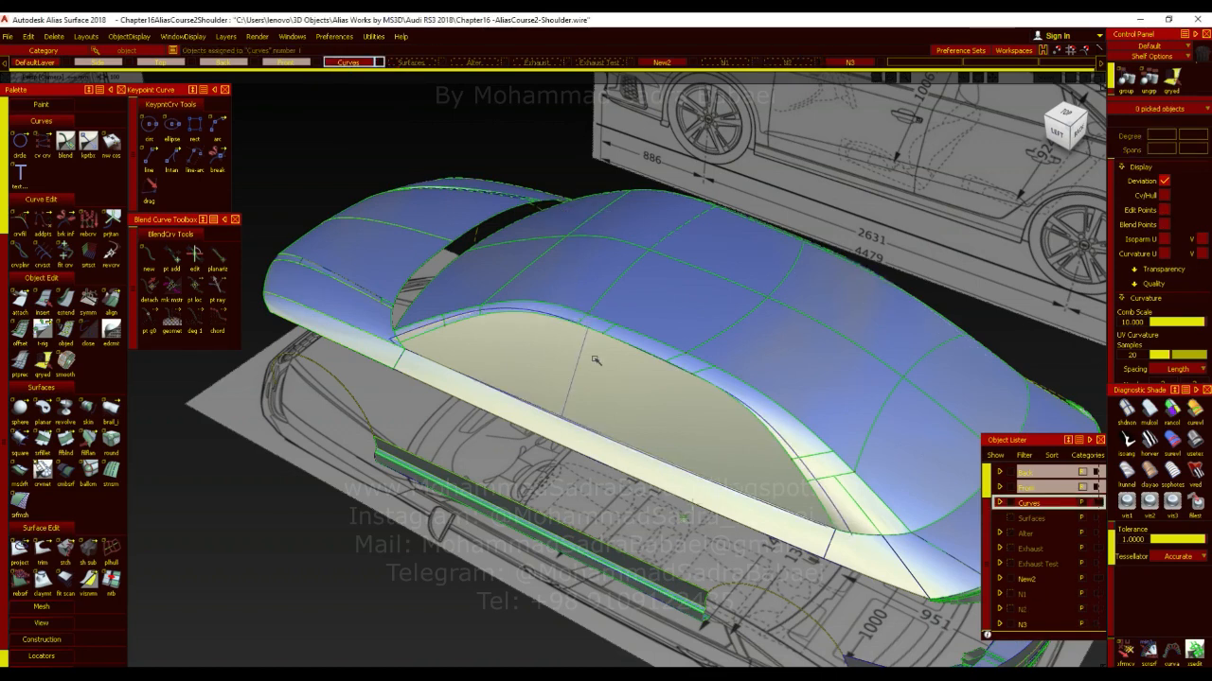
{"action": "key", "text": "Delete"}
Create a Freeform Blend surface from the window opening's upper roof-rail edge down to the line along the shoulder
{"action": "left_click_drag", "start_coordinate": [615, 359], "coordinate": [663, 363], "text": "alt+shift"}
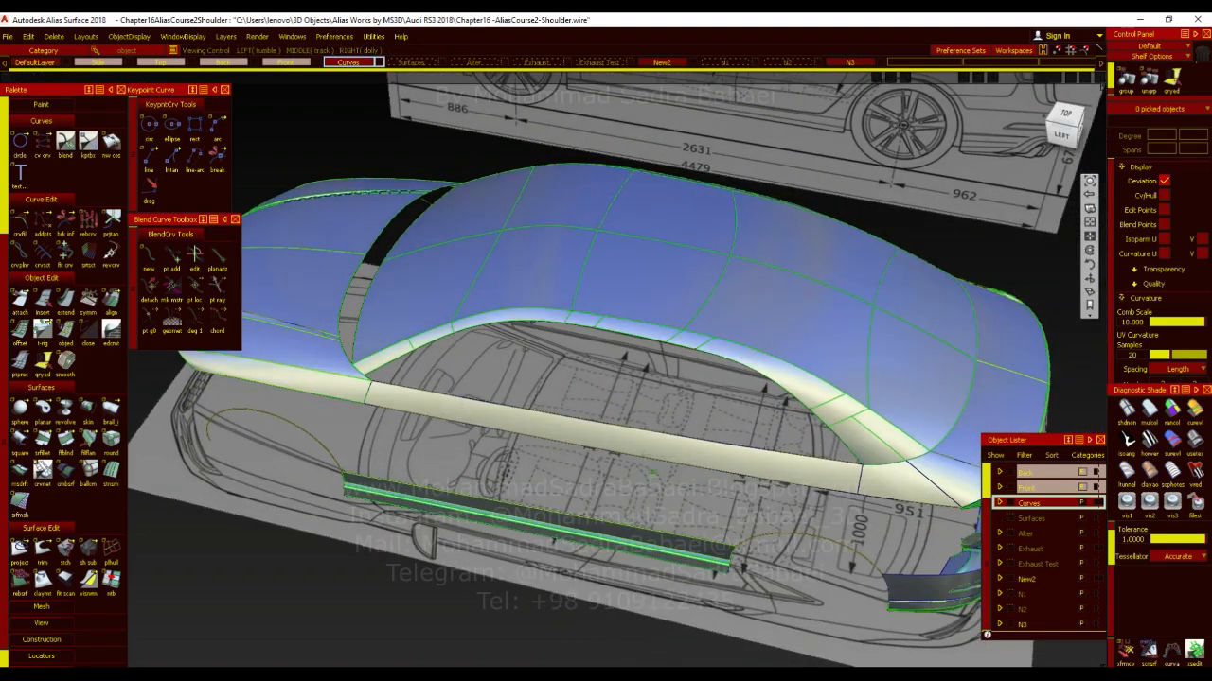
{"action": "left_click", "coordinate": [65, 438]}
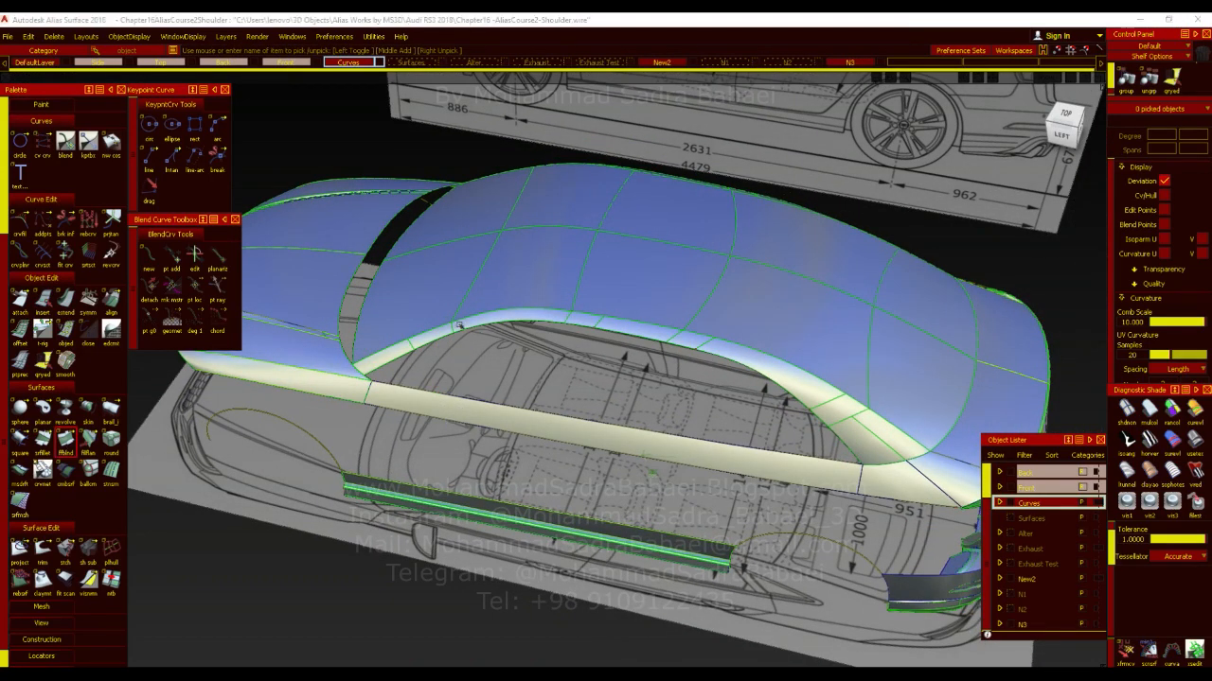
{"action": "left_click", "coordinate": [602, 337]}
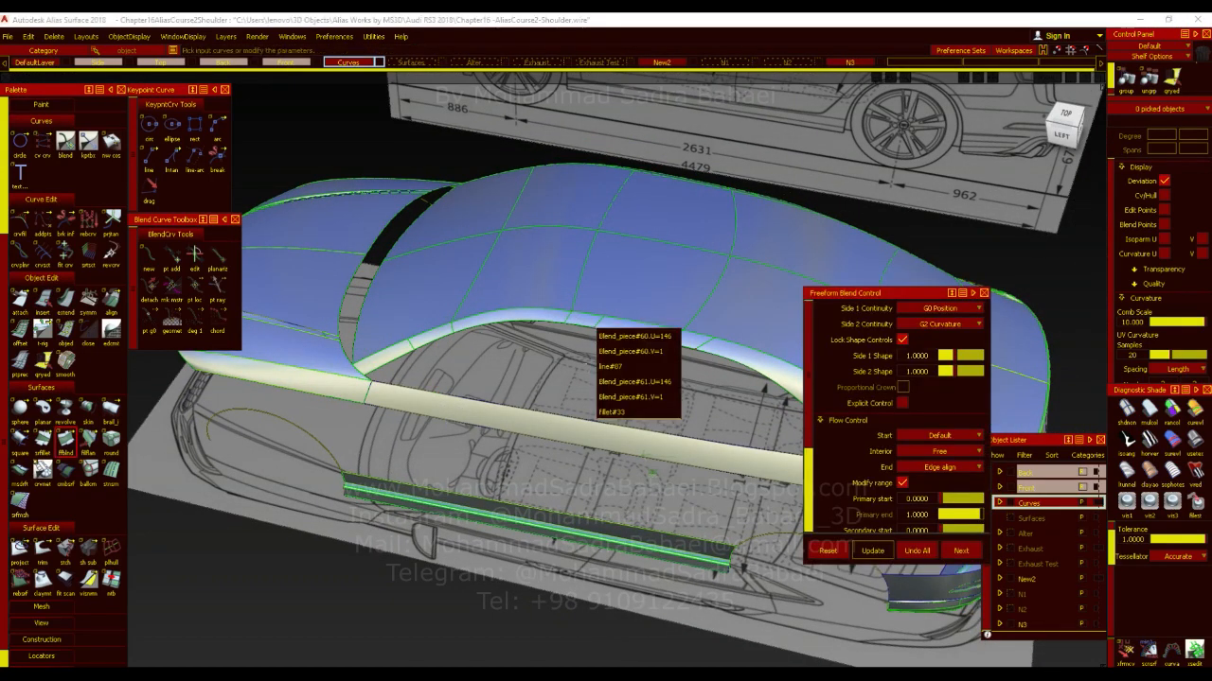
{"action": "left_click", "coordinate": [558, 417]}
{"action": "left_click", "coordinate": [604, 331]}
{"action": "left_click", "coordinate": [626, 347]}
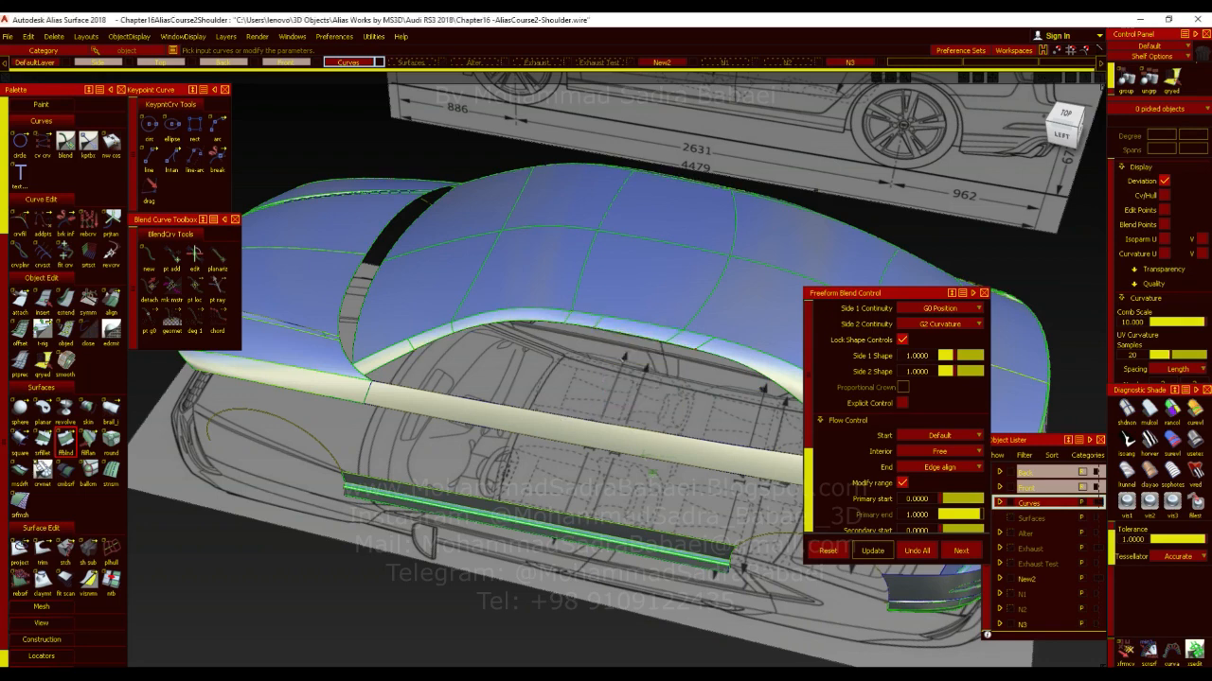
{"action": "left_click", "coordinate": [602, 424]}
{"action": "left_click", "coordinate": [614, 431]}
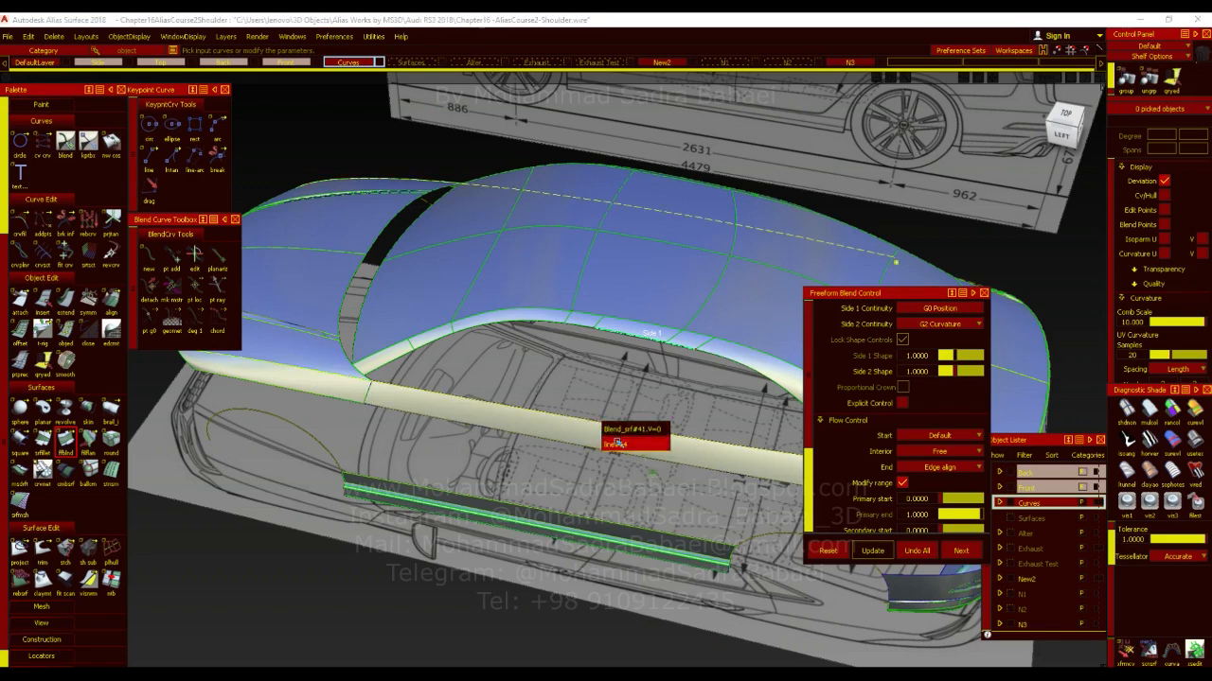
{"action": "left_click_drag", "start_coordinate": [614, 431], "coordinate": [568, 417], "text": "alt+shift"}
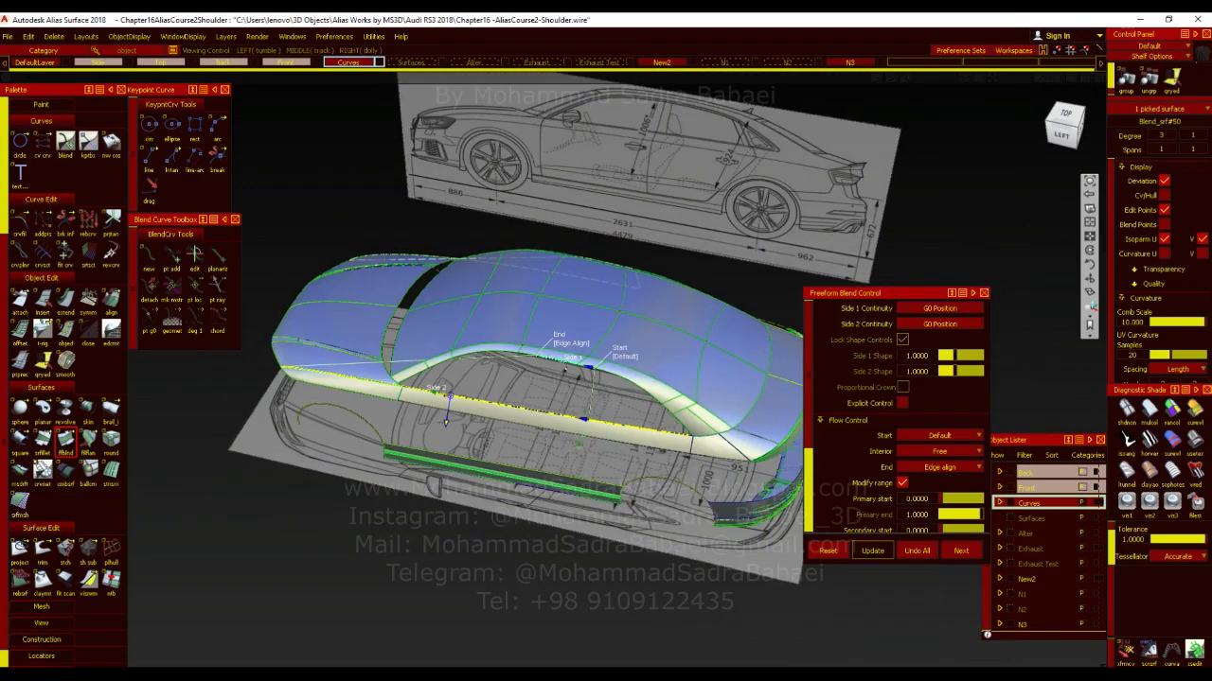
Set the blend's End flow control to Default and turn on its proportional crown
{"action": "left_click", "coordinate": [575, 344]}
{"action": "left_click_drag", "start_coordinate": [585, 374], "coordinate": [606, 397], "text": "alt+shift"}
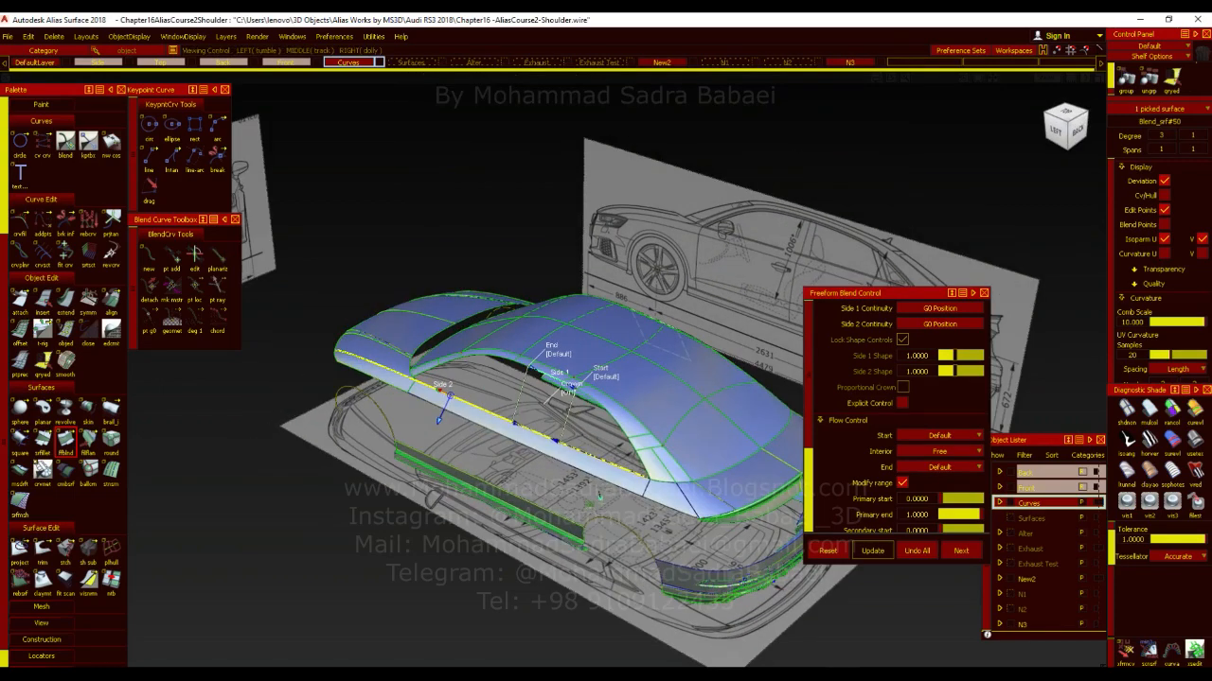
{"action": "right_click_drag", "start_coordinate": [662, 473], "coordinate": [729, 642], "text": "alt+shift"}
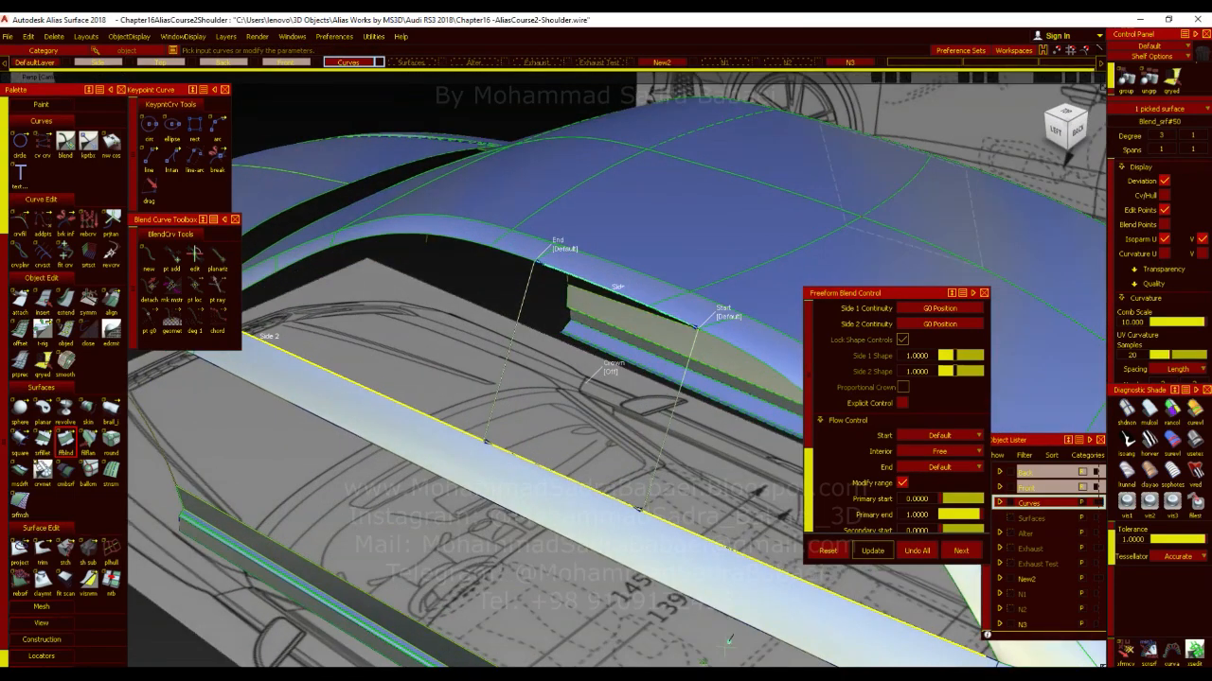
{"action": "left_click", "coordinate": [611, 371]}
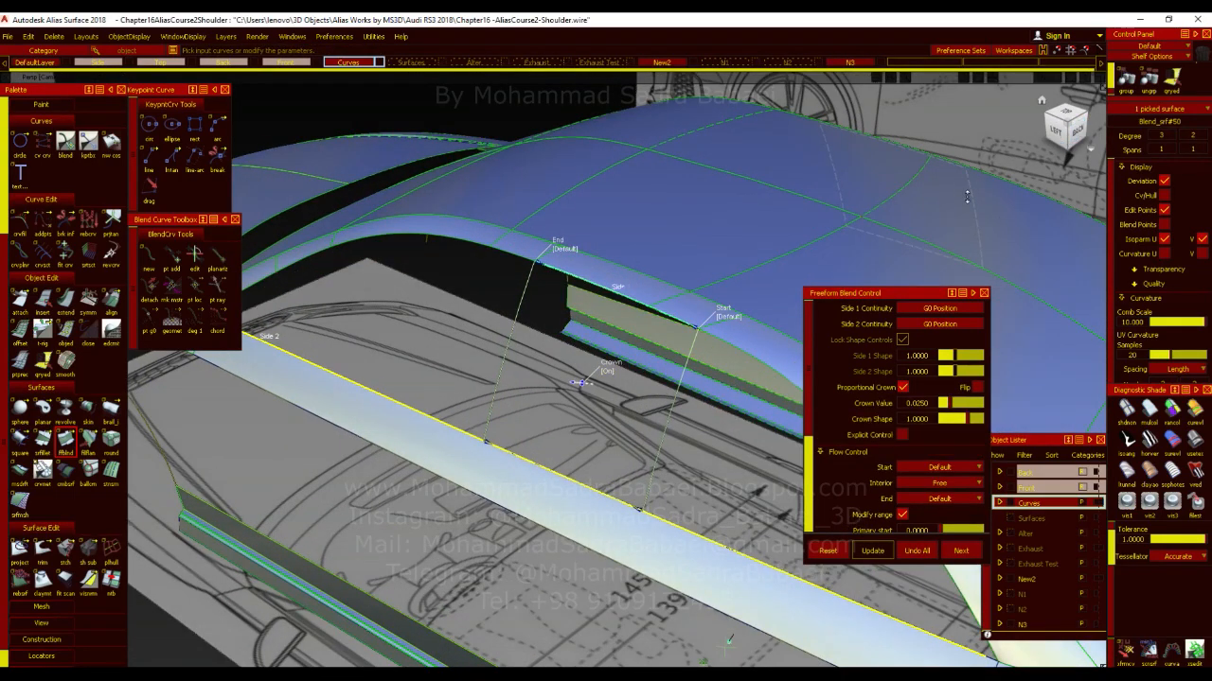
Compare the crowned blend surface's side profile with the rear-view blueprint and examine it in perspective
{"action": "left_click", "coordinate": [1078, 130]}
{"action": "right_click_drag", "start_coordinate": [653, 248], "coordinate": [460, 325], "text": "alt+shift"}
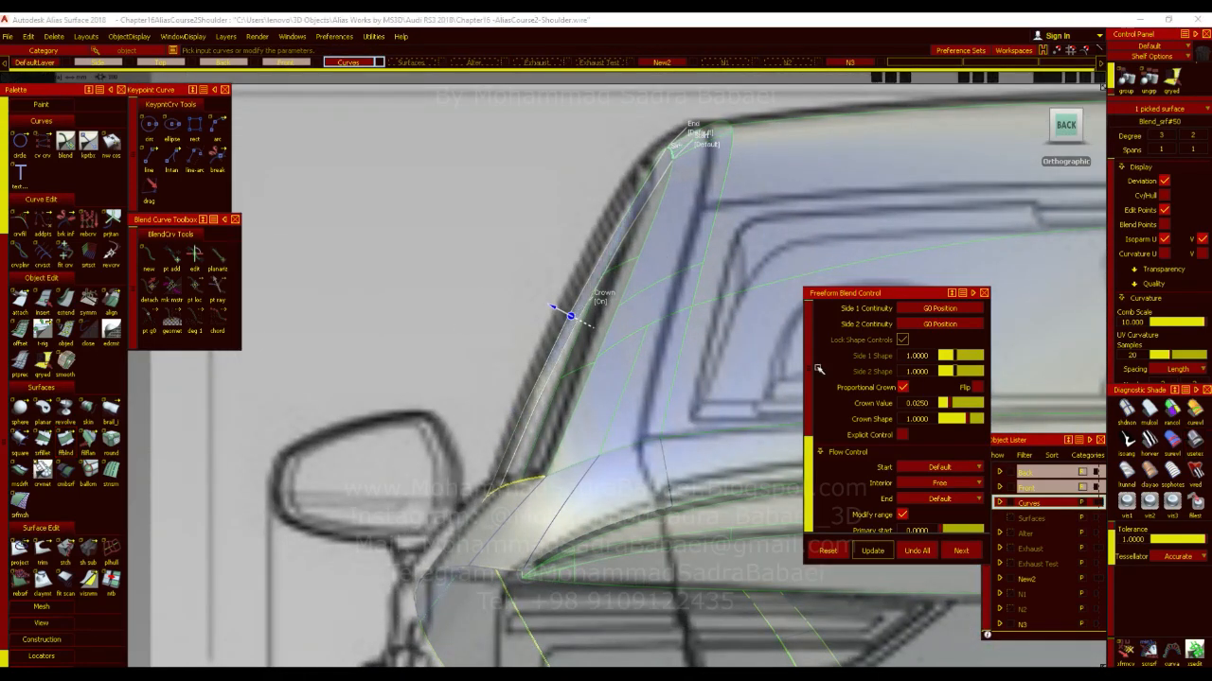
{"action": "right_click_drag", "start_coordinate": [563, 261], "coordinate": [546, 306], "text": "alt+shift"}
{"action": "left_click_drag", "start_coordinate": [546, 306], "coordinate": [681, 338], "text": "alt+shift"}
{"action": "left_click_drag", "start_coordinate": [700, 402], "coordinate": [672, 339], "text": "alt+shift"}
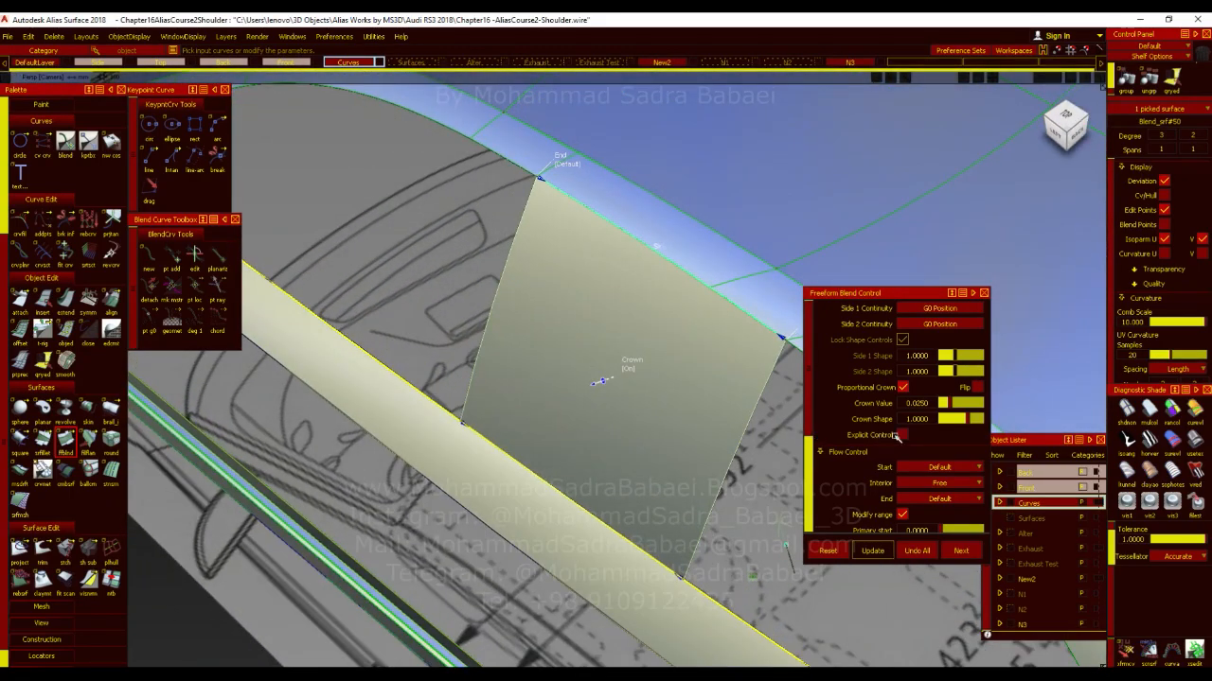
{"action": "left_click_drag", "start_coordinate": [741, 406], "coordinate": [680, 428], "text": "alt+shift"}
{"action": "left_click_drag", "start_coordinate": [619, 337], "coordinate": [347, 255], "text": "alt+shift"}
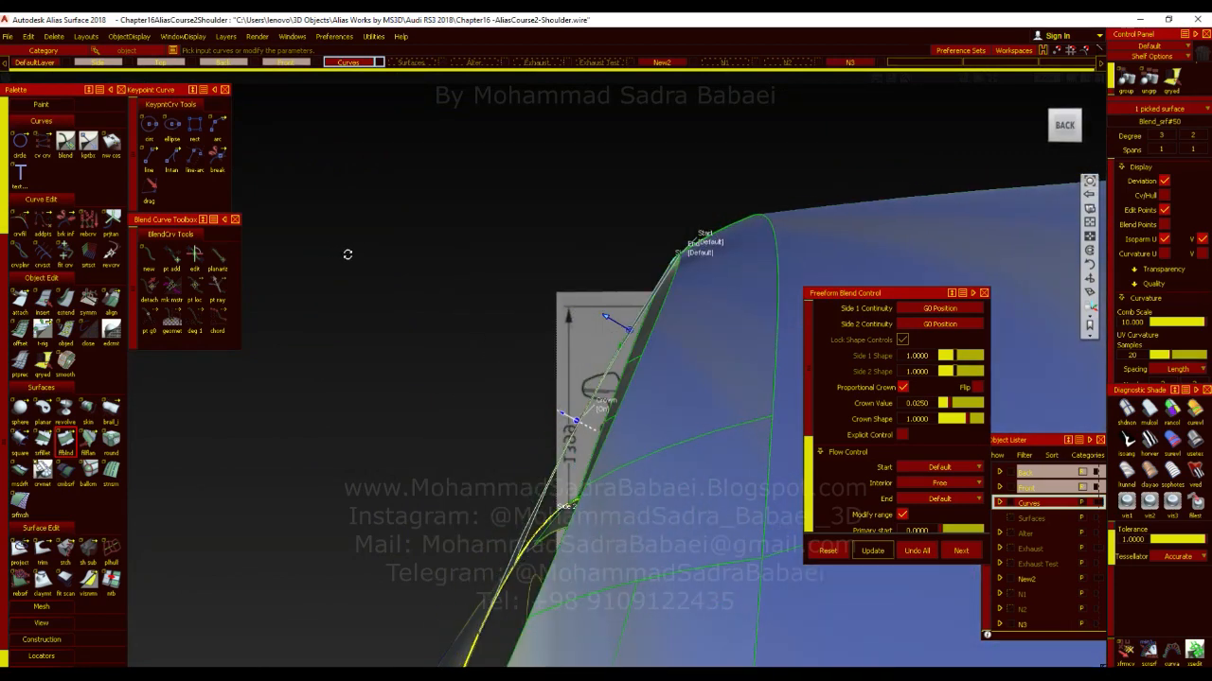
{"action": "right_click_drag", "start_coordinate": [569, 312], "coordinate": [992, 104], "text": "alt+shift"}
{"action": "left_click", "coordinate": [1065, 123]}
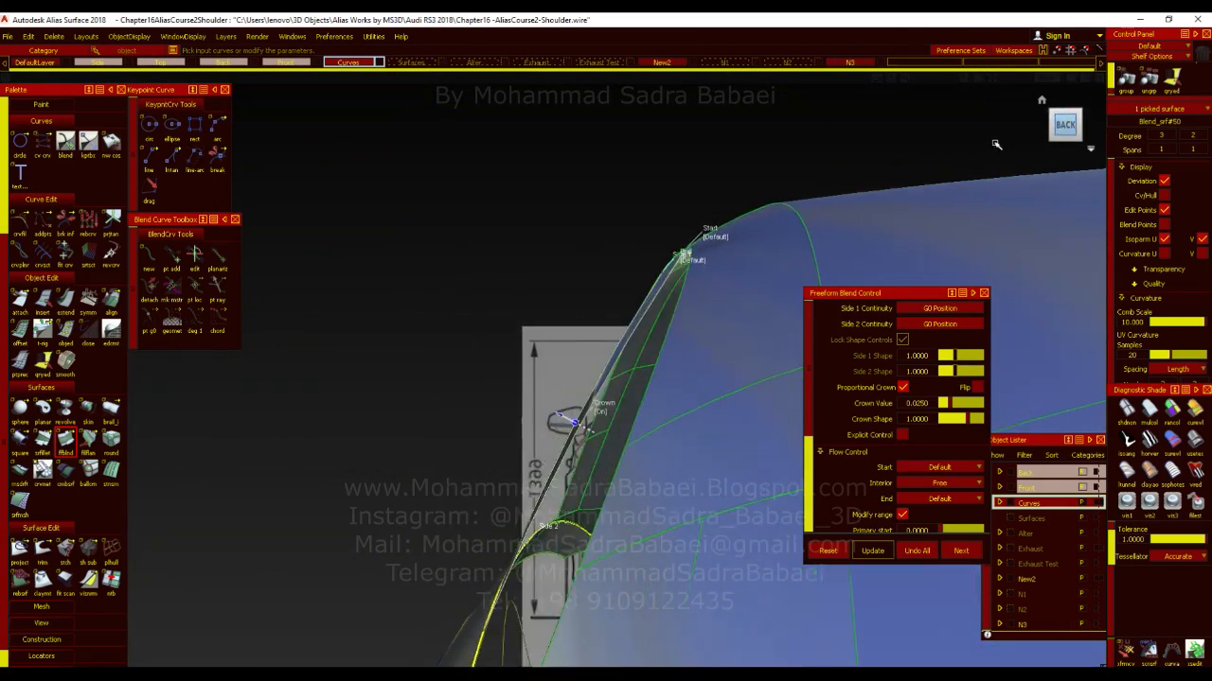
Try a crown shape of 0.4 on the blend, examine the surface, and restore the crown shape to 1
{"action": "left_click_drag", "start_coordinate": [967, 416], "coordinate": [959, 420]}
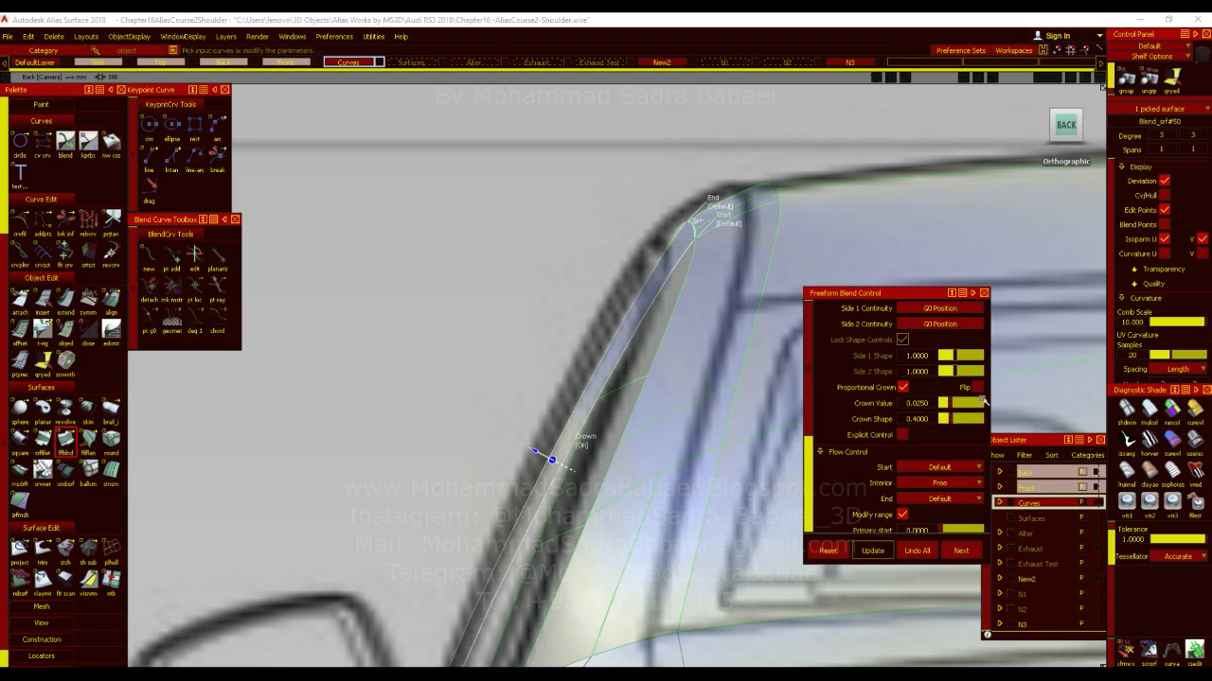
{"action": "mouse_move", "coordinate": [957, 422]}
{"action": "left_mouse_down"}
{"action": "mouse_move", "coordinate": [974, 426]}
{"action": "mouse_move", "coordinate": [952, 425]}
{"action": "left_mouse_up"}
{"action": "key", "text": "F8"}
{"action": "left_click_drag", "start_coordinate": [605, 337], "coordinate": [570, 414], "text": "alt+shift"}
{"action": "right_click_drag", "start_coordinate": [570, 414], "coordinate": [576, 420], "text": "alt+shift"}
{"action": "left_click_drag", "start_coordinate": [576, 420], "coordinate": [606, 378], "text": "alt+shift"}
{"action": "left_click", "coordinate": [915, 419]}
{"action": "key", "text": "Return"}
Inspect the blend surface from the side and front, and apply curvature diagnostic shading to it
{"action": "left_click_drag", "start_coordinate": [644, 486], "coordinate": [503, 376], "text": "alt+shift"}
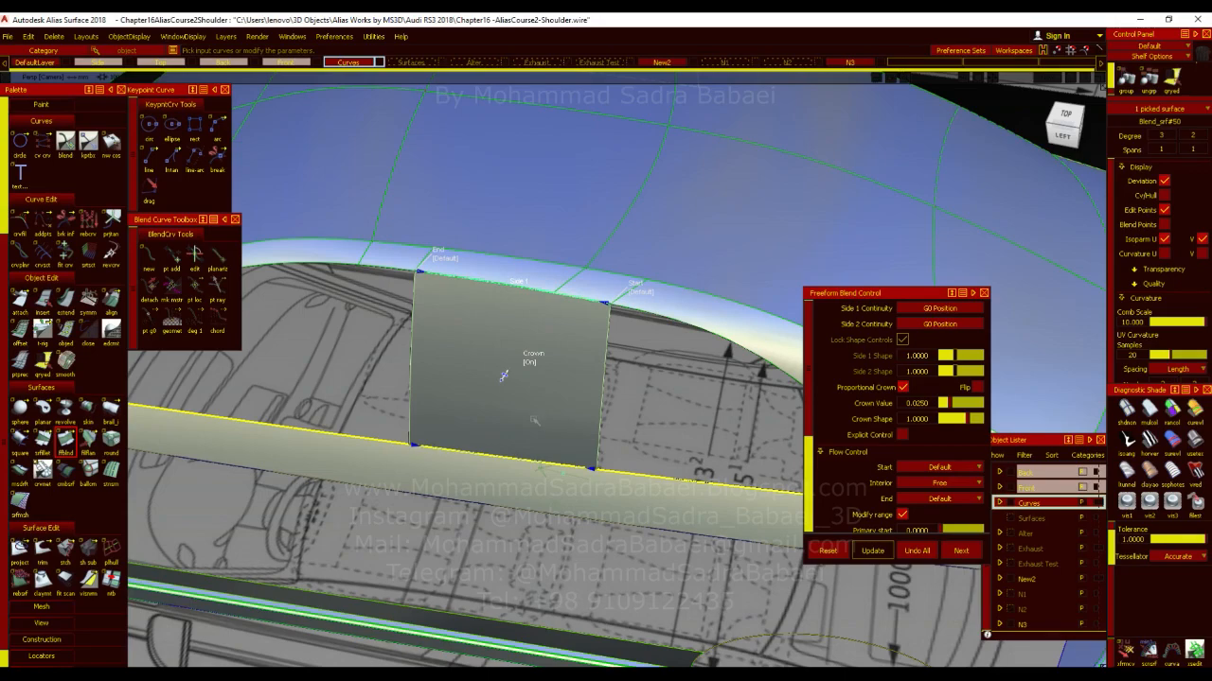
{"action": "mouse_move", "coordinate": [503, 375]}
{"action": "left_mouse_down", "text": "alt+shift"}
{"action": "mouse_move", "coordinate": [336, 310]}
{"action": "mouse_move", "coordinate": [576, 384]}
{"action": "mouse_move", "coordinate": [544, 431]}
{"action": "mouse_move", "coordinate": [653, 388]}
{"action": "left_mouse_up", "text": "alt+shift"}
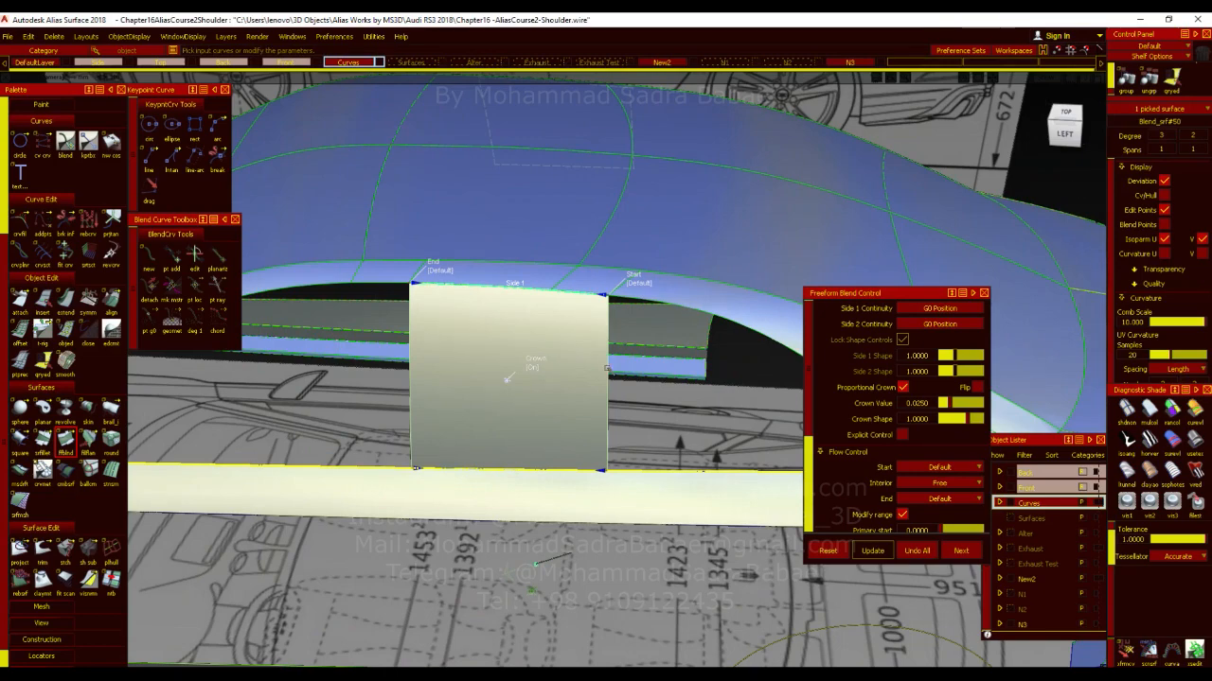
{"action": "left_click_drag", "start_coordinate": [418, 391], "coordinate": [492, 393], "text": "alt+shift"}
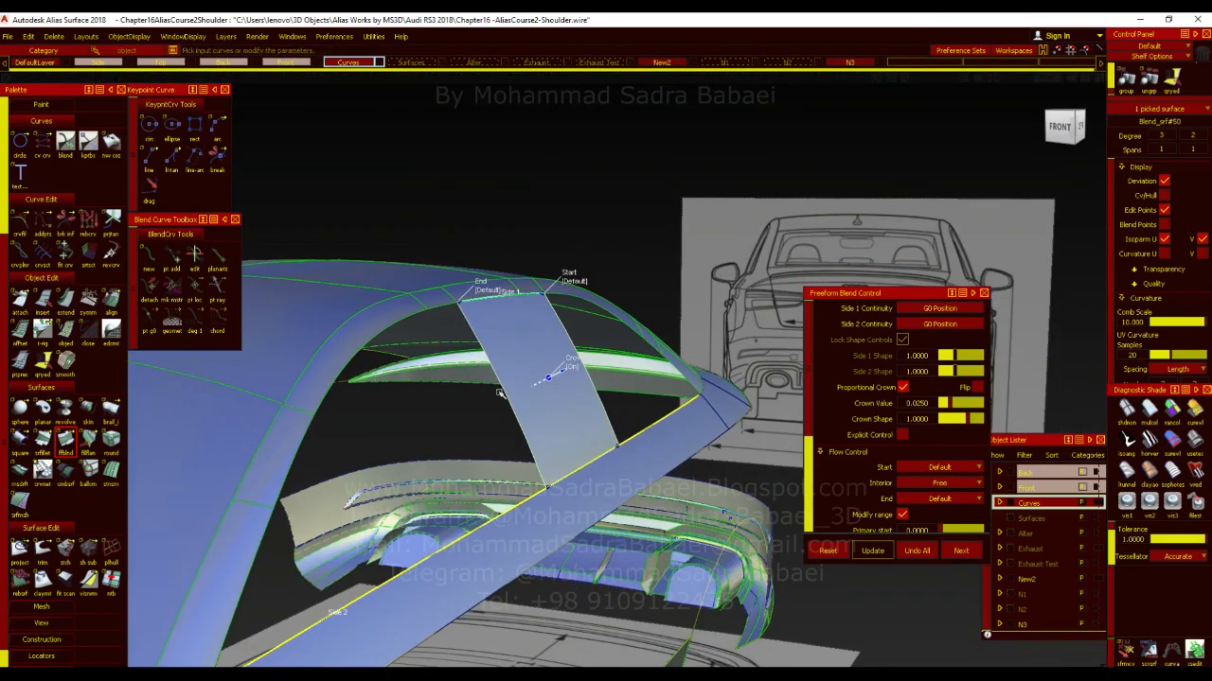
{"action": "mouse_move", "coordinate": [552, 404]}
{"action": "left_mouse_down", "text": "alt+shift"}
{"action": "mouse_move", "coordinate": [716, 379]}
{"action": "mouse_move", "coordinate": [568, 443]}
{"action": "mouse_move", "coordinate": [561, 415]}
{"action": "mouse_move", "coordinate": [488, 429]}
{"action": "left_mouse_up", "text": "alt+shift"}
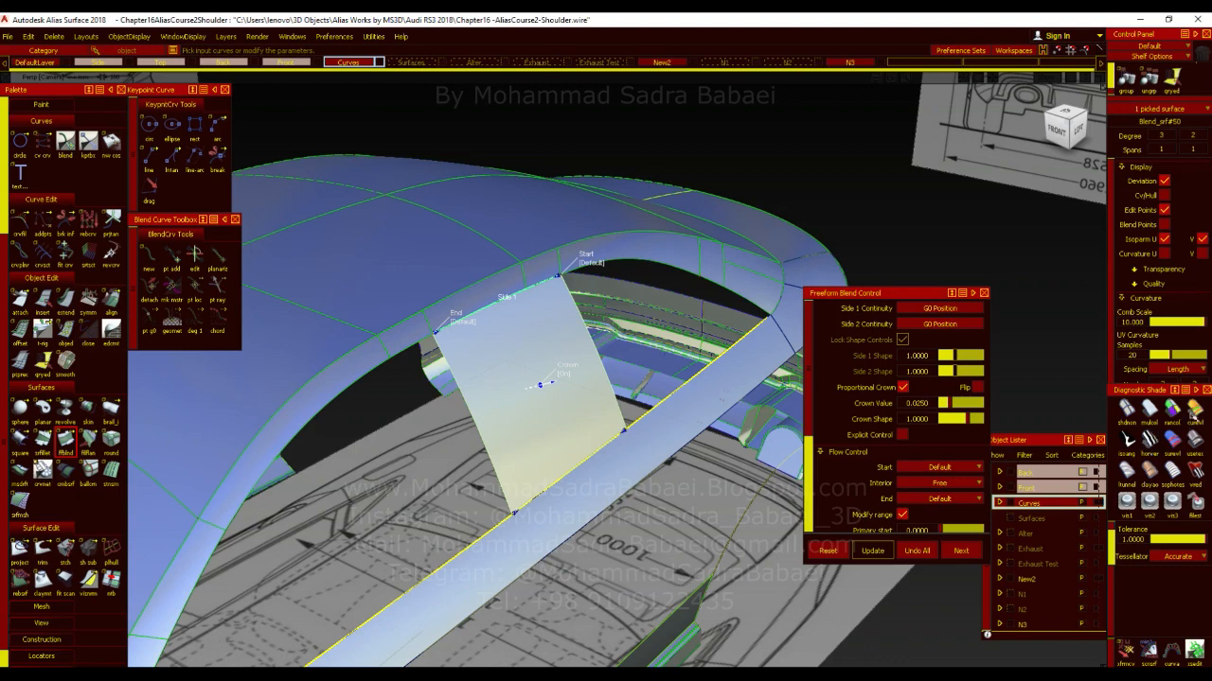
{"action": "left_click", "coordinate": [1195, 411]}
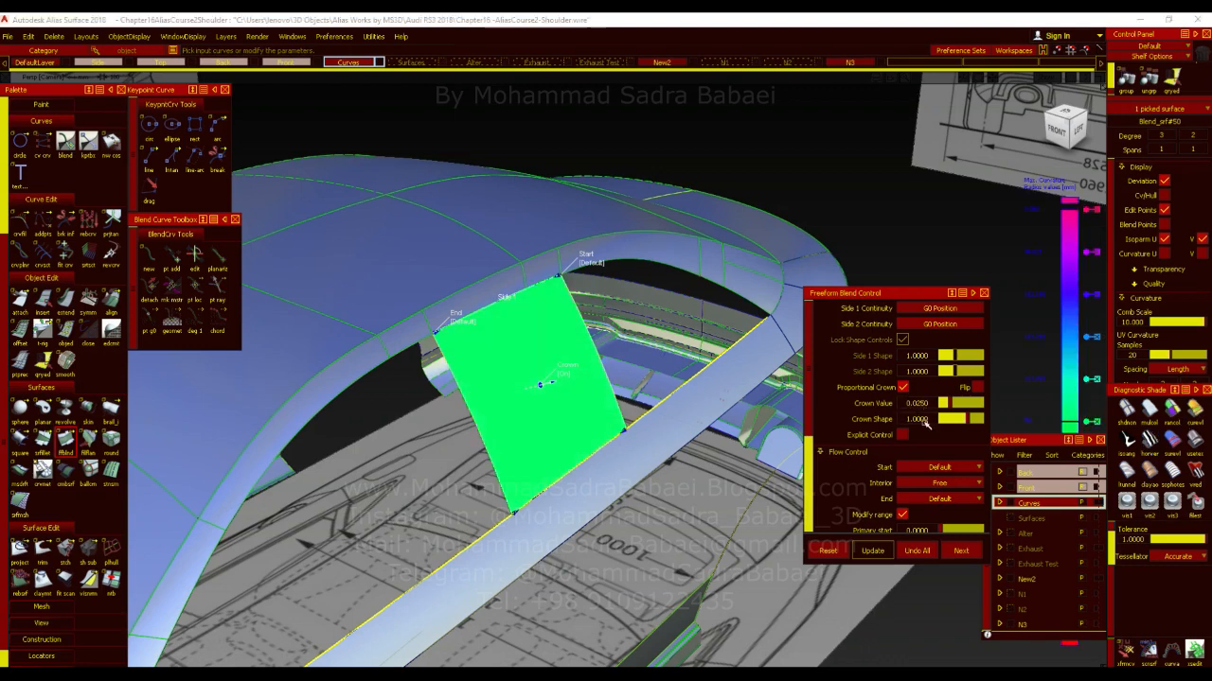
Try a crown value of 1 on the blend and examine its curvature in the left and perspective views
{"action": "left_click_drag", "start_coordinate": [967, 404], "coordinate": [975, 404]}
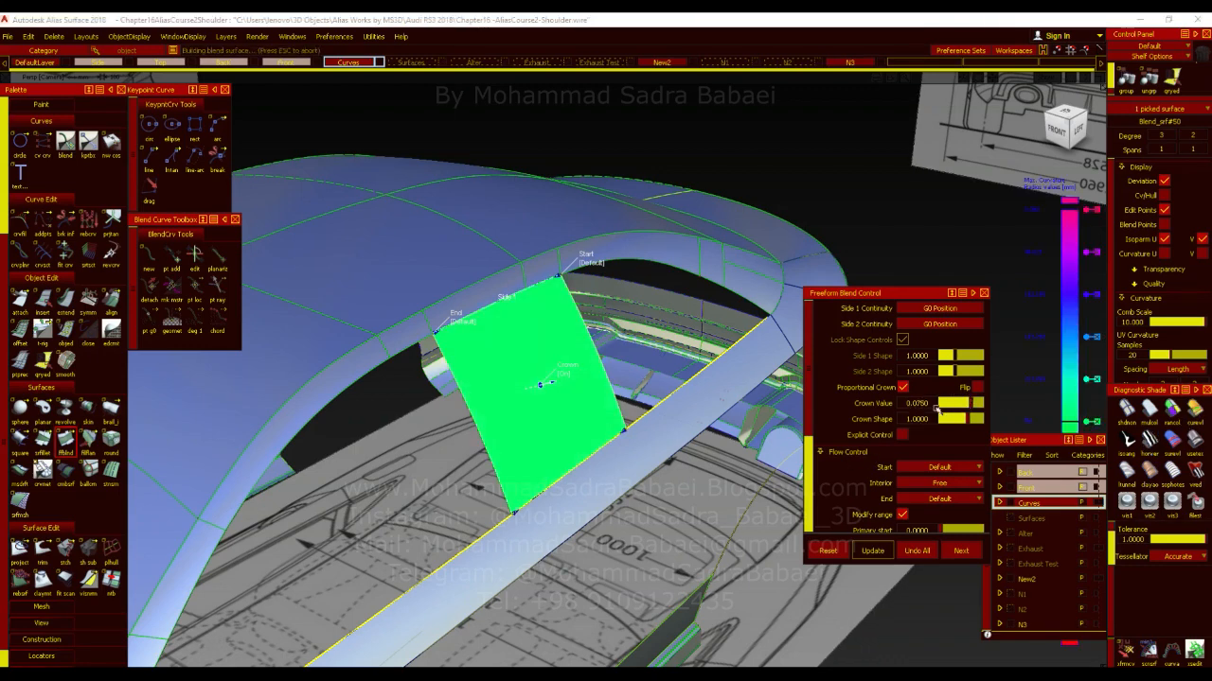
{"action": "type", "text": "1"}
{"action": "key", "text": "Return"}
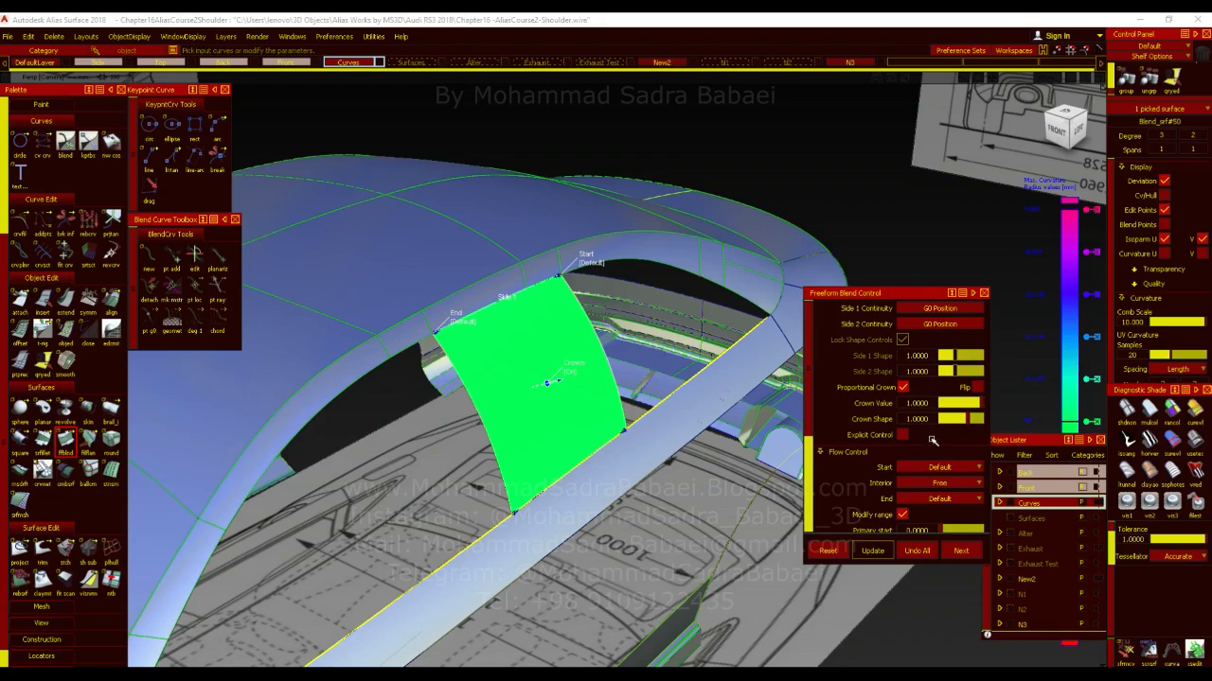
{"action": "left_click_drag", "start_coordinate": [757, 364], "coordinate": [568, 346], "text": "alt+shift"}
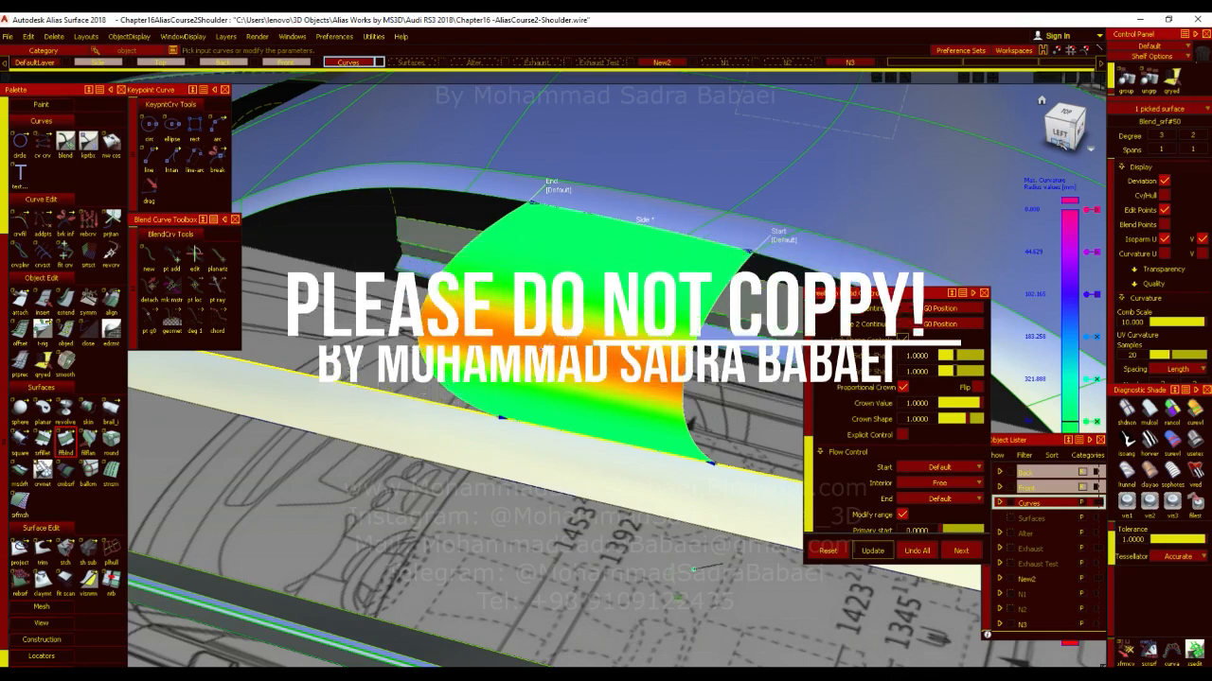
{"action": "left_click", "coordinate": [1061, 145]}
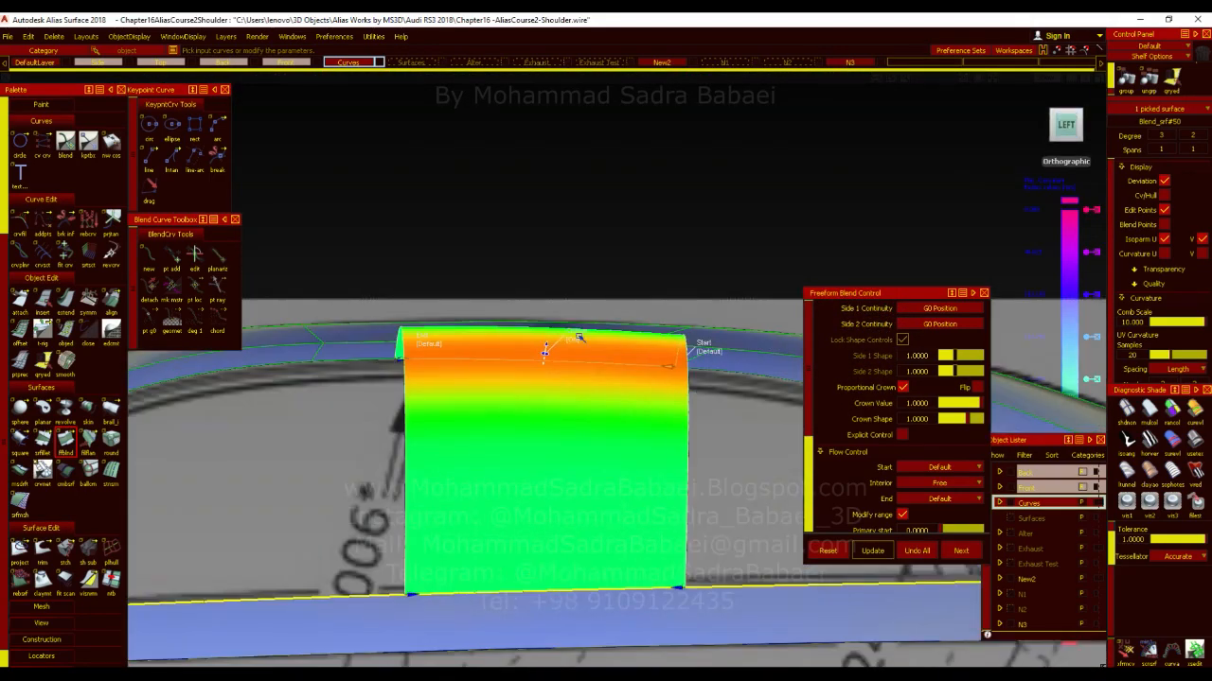
{"action": "mouse_move", "coordinate": [544, 354]}
{"action": "left_mouse_down", "text": "alt+shift"}
{"action": "mouse_move", "coordinate": [568, 450]}
{"action": "mouse_move", "coordinate": [556, 352]}
{"action": "left_mouse_up", "text": "alt+shift"}
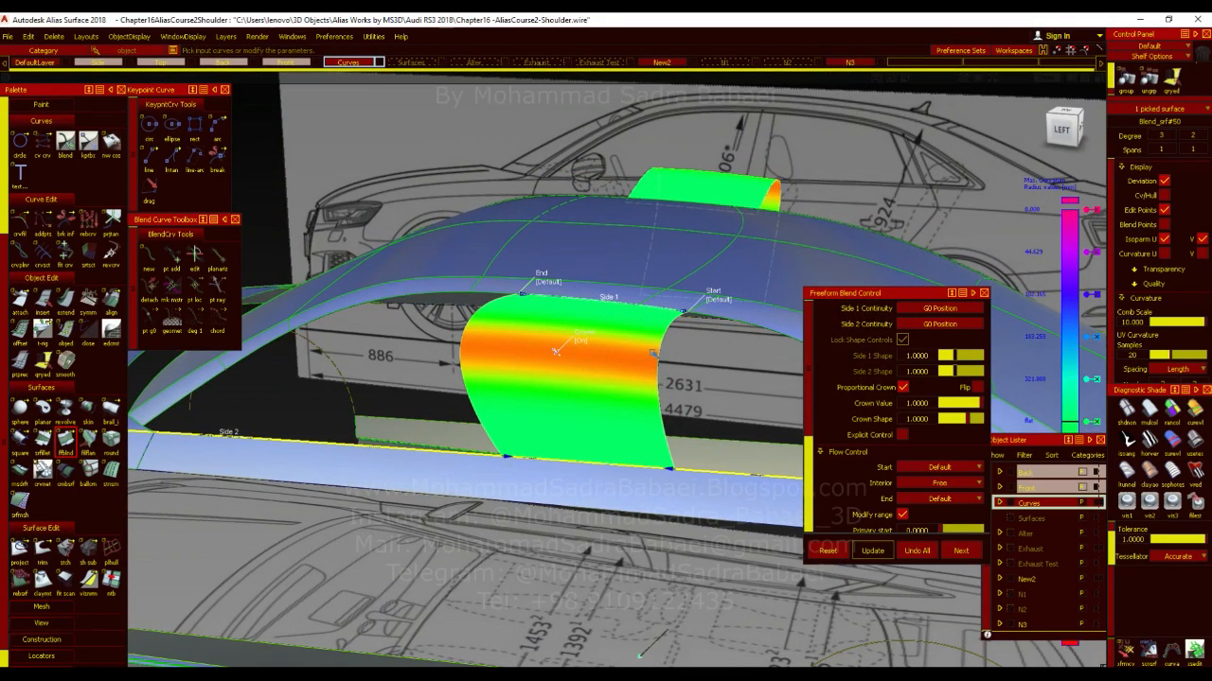
{"action": "left_click_drag", "start_coordinate": [640, 375], "coordinate": [650, 391], "text": "alt+shift"}
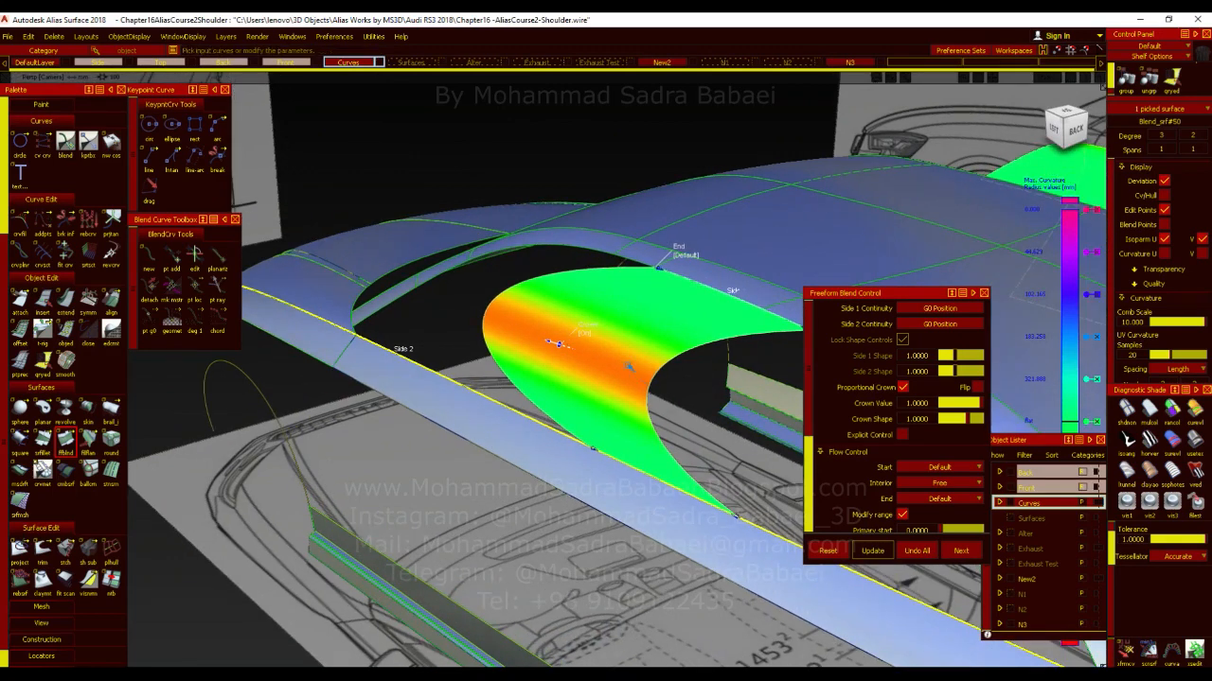
Try crown values of 0.1 and 0.125 on the side glass blend and compare its profile from the rear
{"action": "left_click", "coordinate": [920, 418]}
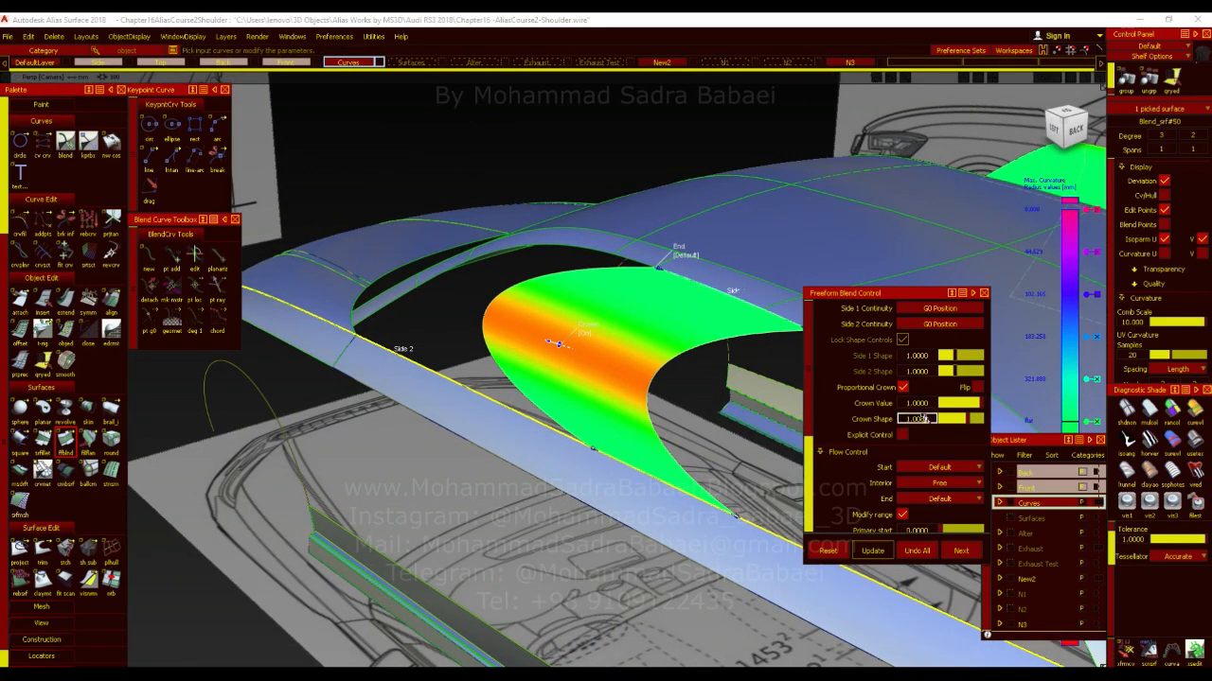
{"action": "left_click", "coordinate": [928, 404]}
{"action": "type", "text": "0.1"}
{"action": "key", "text": "Return"}
{"action": "left_click_drag", "start_coordinate": [615, 492], "coordinate": [587, 473], "text": "alt+shift"}
{"action": "left_click", "coordinate": [914, 404]}
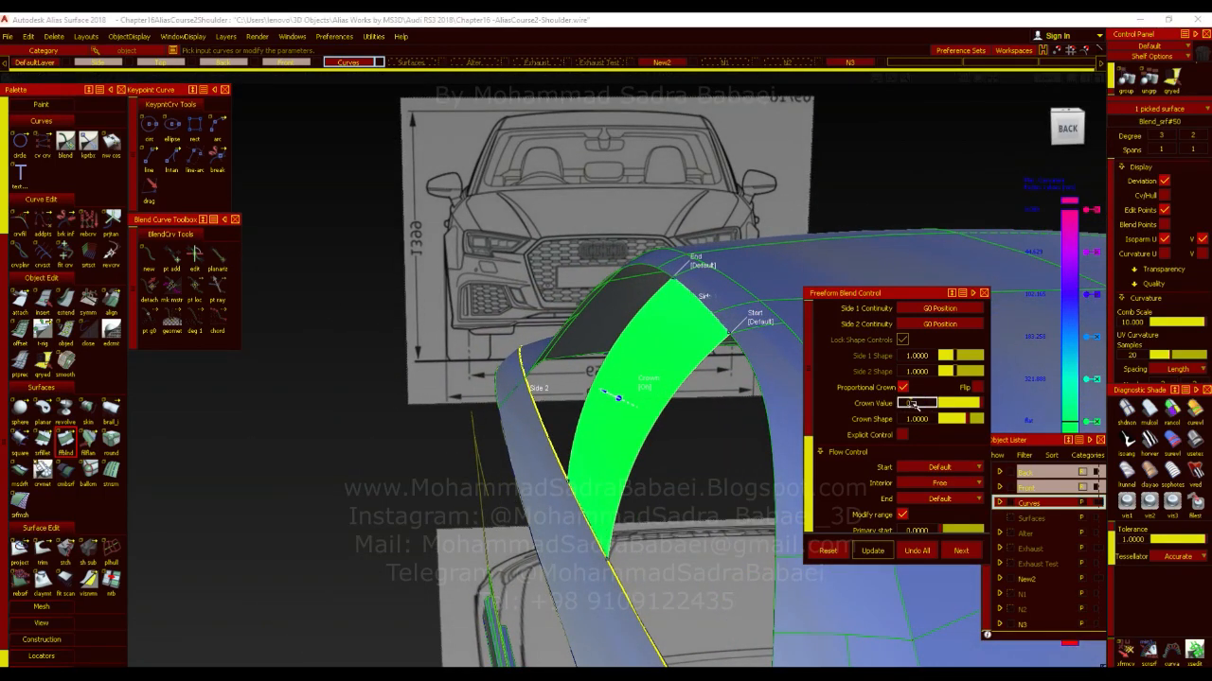
{"action": "type", "text": "0.125"}
{"action": "key", "text": "Return"}
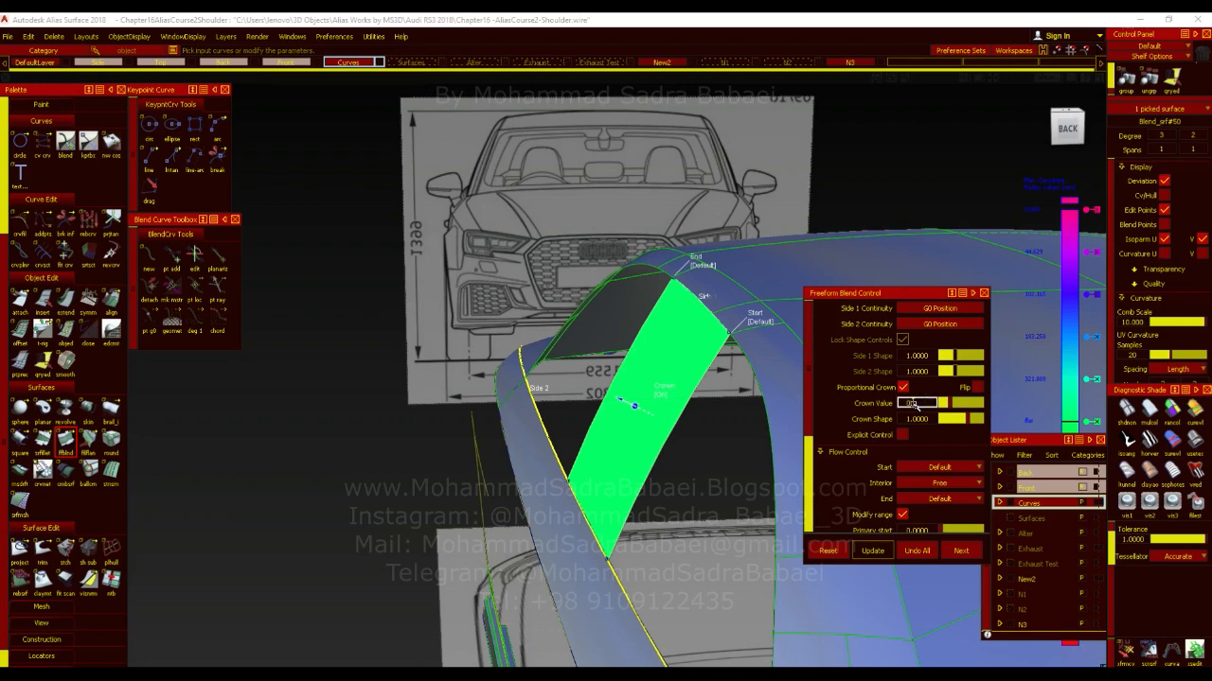
{"action": "key", "text": "Return"}
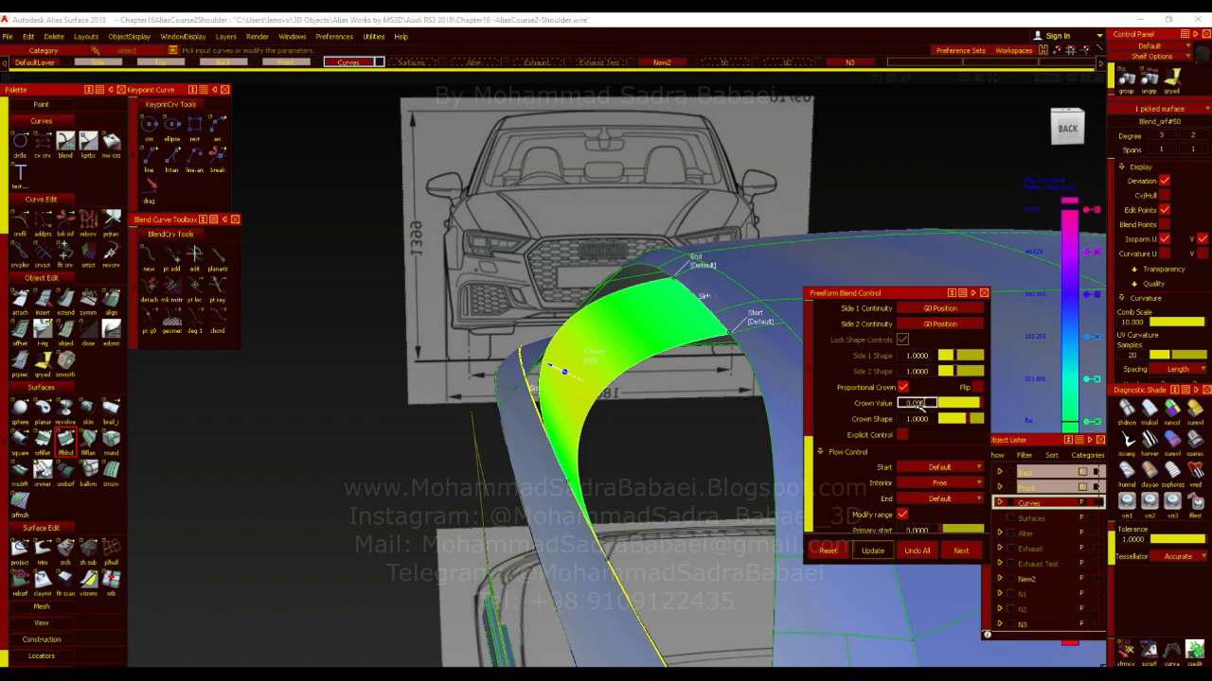
Set the side glass blend's crown value to 0.035 and examine its curvature shading from the left
{"action": "key", "text": "Return"}
{"action": "left_click_drag", "start_coordinate": [673, 439], "coordinate": [891, 498], "text": "alt+shift"}
{"action": "right_click_drag", "start_coordinate": [611, 453], "coordinate": [670, 443], "text": "alt+shift"}
{"action": "left_click_drag", "start_coordinate": [670, 444], "coordinate": [691, 435], "text": "alt+shift"}
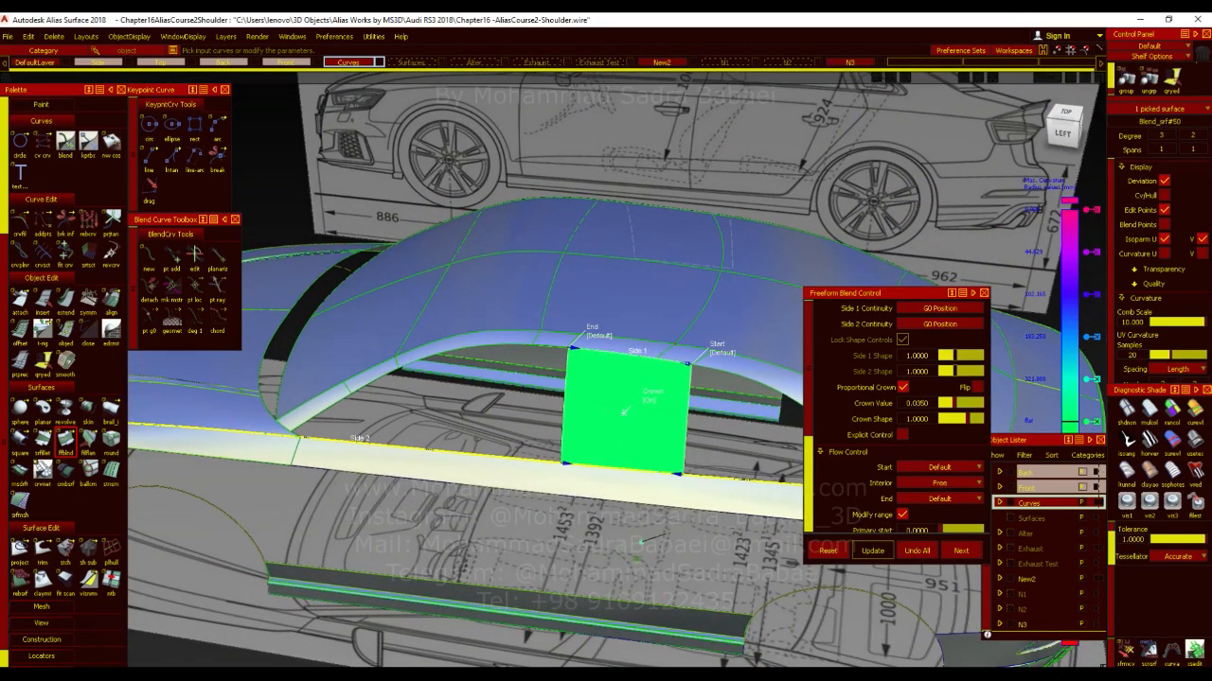
Replace the blend's curvature shading with user texture shading and accept the blend surface
{"action": "left_click", "coordinate": [1198, 438]}
{"action": "middle_click_drag", "start_coordinate": [598, 428], "coordinate": [499, 424], "text": "alt+shift"}
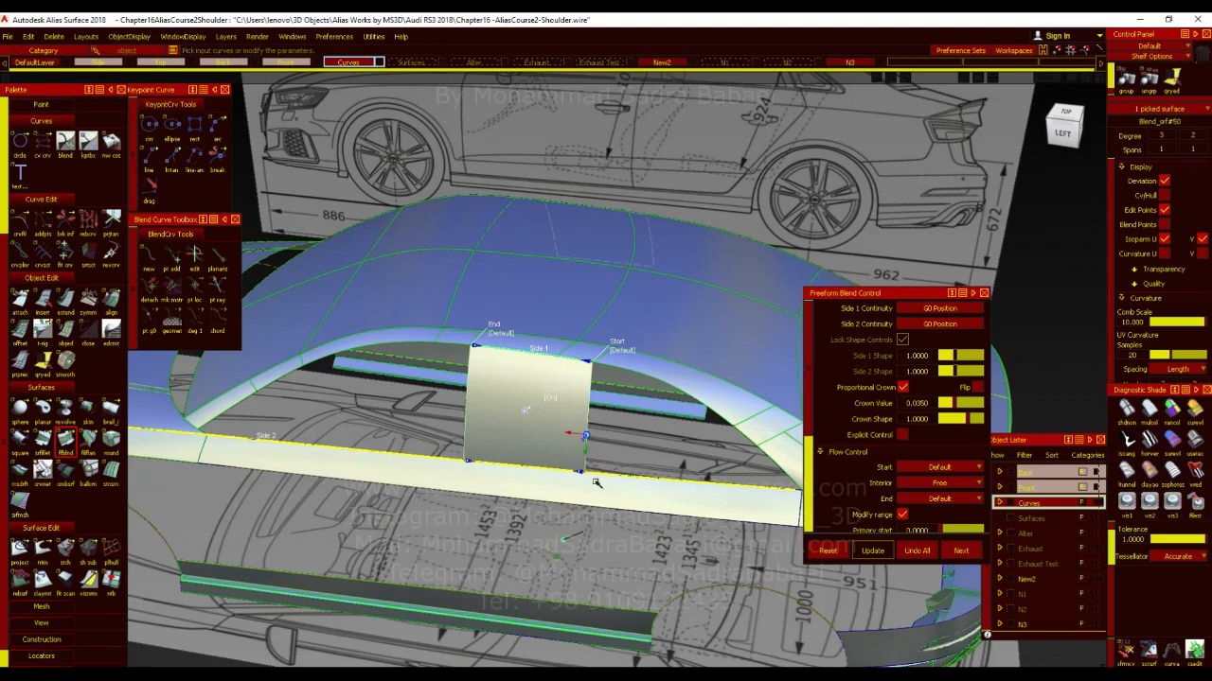
{"action": "middle_click_drag", "start_coordinate": [588, 464], "coordinate": [561, 462], "text": "alt+shift"}
{"action": "right_click_drag", "start_coordinate": [560, 455], "coordinate": [636, 395], "text": "alt+shift"}
{"action": "middle_click_drag", "start_coordinate": [600, 454], "coordinate": [472, 460], "text": "alt+shift"}
{"action": "left_click_drag", "start_coordinate": [472, 461], "coordinate": [530, 426], "text": "alt+shift"}
{"action": "left_click", "coordinate": [958, 556]}
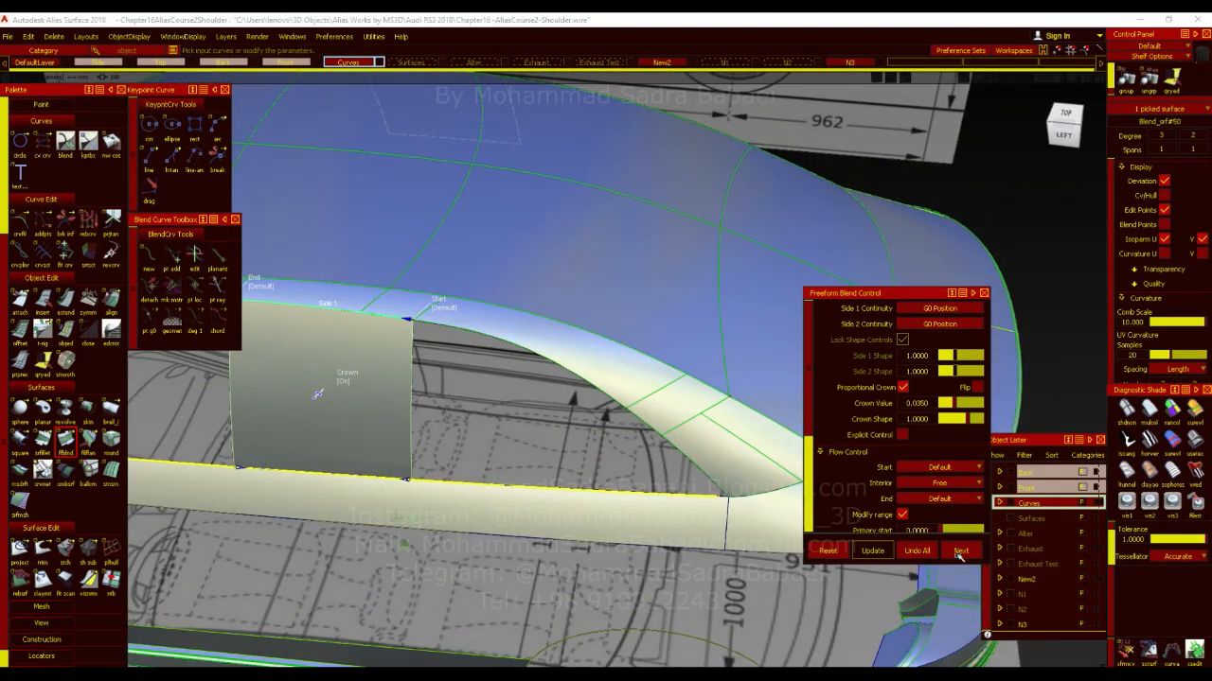
Create a freeform blend between the shoulder's upper edge and the window arch edge directly behind the first glass panel
{"action": "left_click", "coordinate": [111, 409]}
{"action": "left_click", "coordinate": [65, 441]}
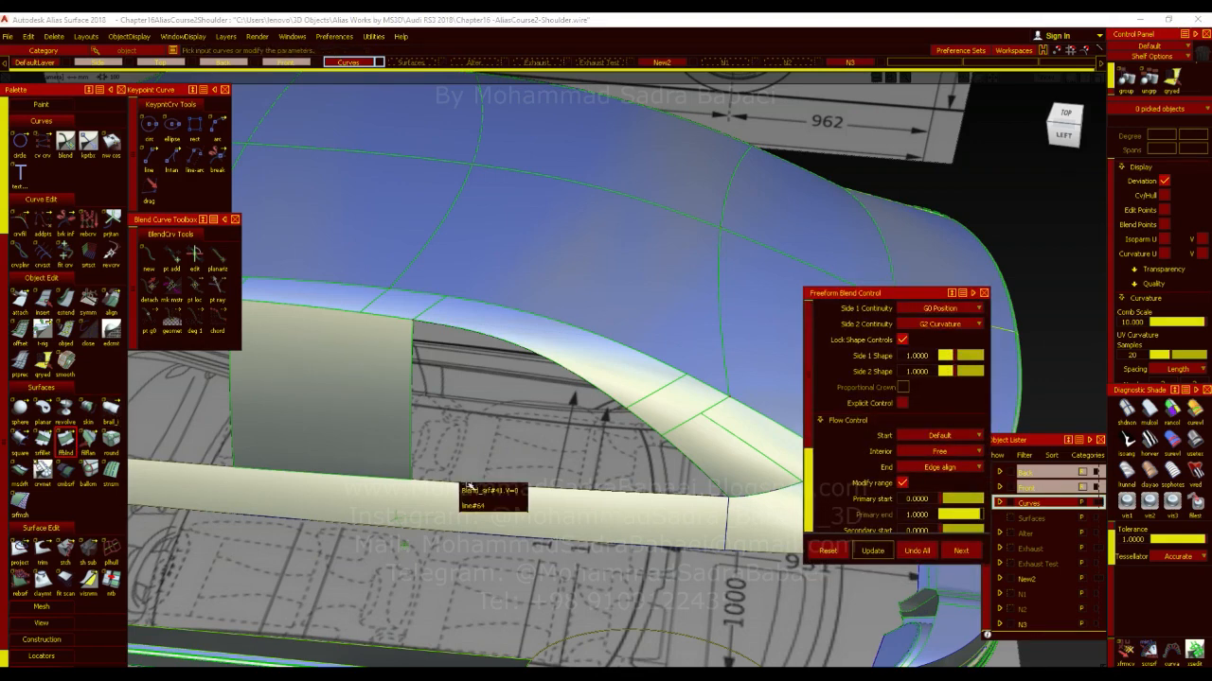
{"action": "left_click", "coordinate": [468, 489]}
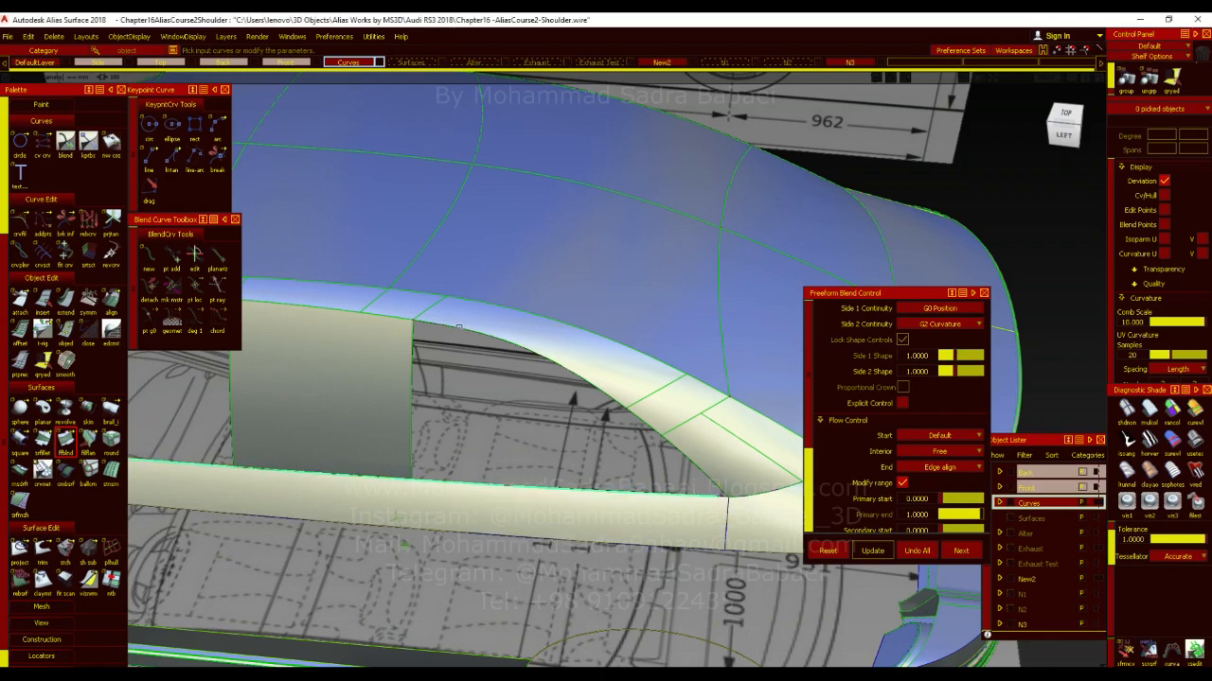
{"action": "left_click", "coordinate": [466, 327]}
{"action": "left_click", "coordinate": [487, 366]}
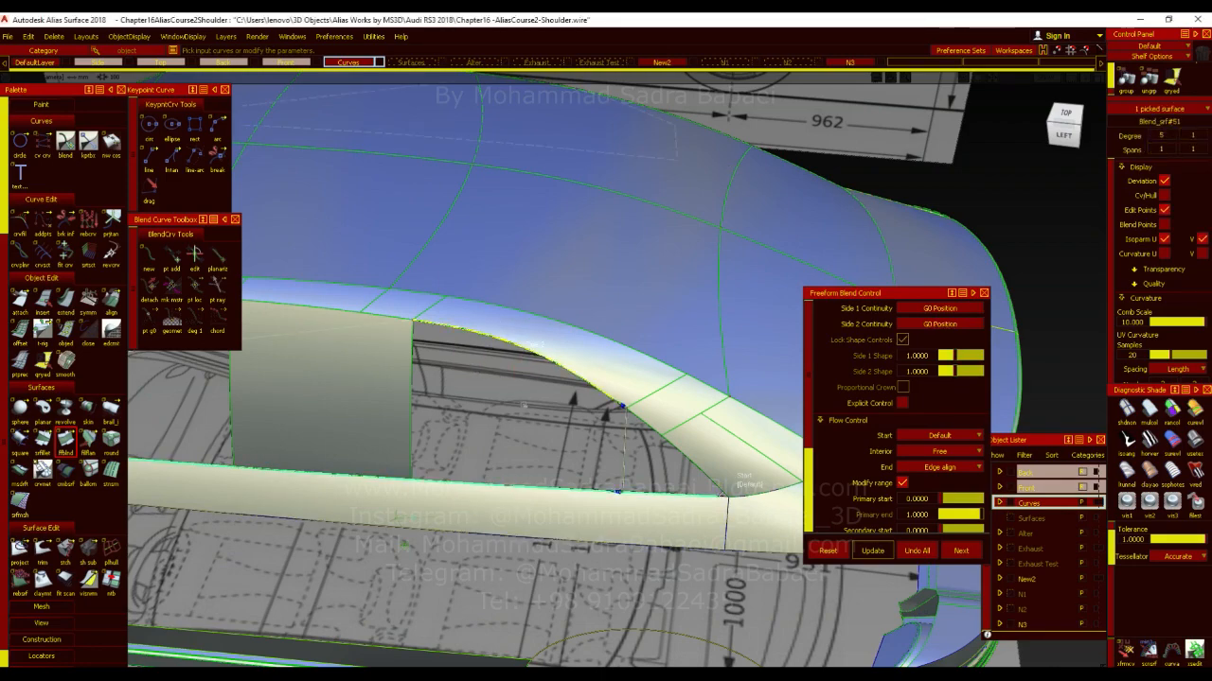
Set the new blend's end flow control to Default and apply user texture shading to the surface
{"action": "right_click_drag", "start_coordinate": [721, 493], "coordinate": [398, 434], "text": "alt+shift"}
{"action": "left_click_drag", "start_coordinate": [398, 433], "coordinate": [472, 464], "text": "alt+shift"}
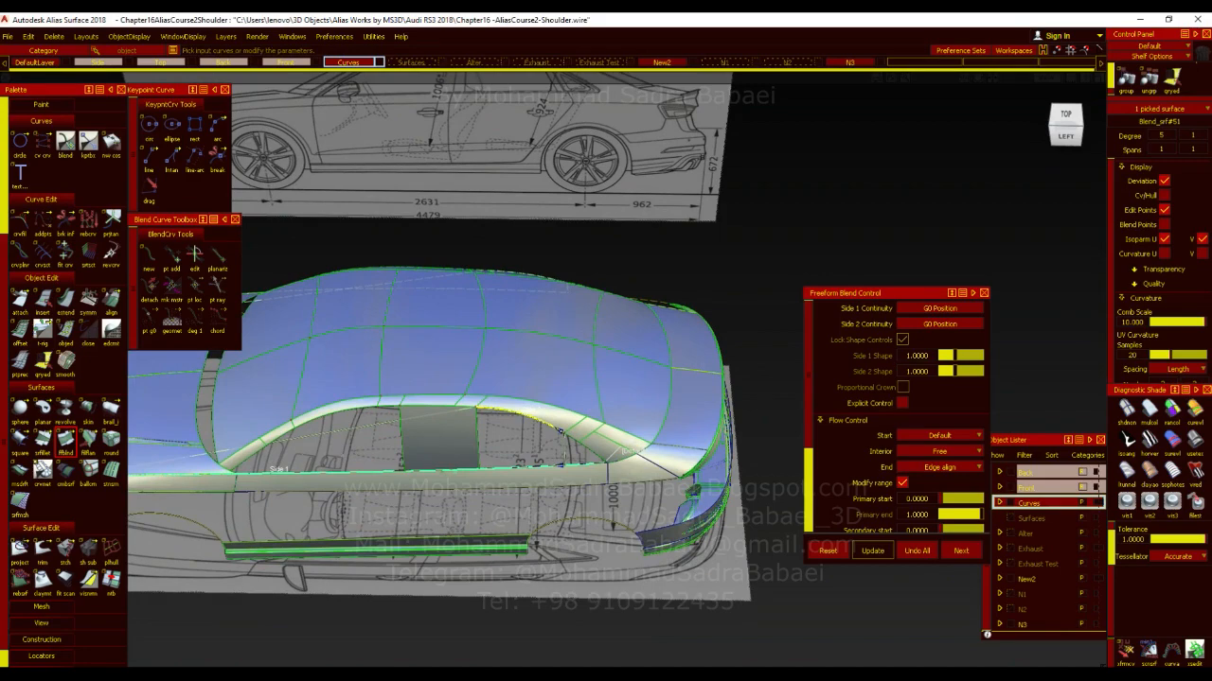
{"action": "middle_click_drag", "start_coordinate": [471, 464], "coordinate": [605, 428], "text": "alt+shift"}
{"action": "left_click", "coordinate": [246, 429]}
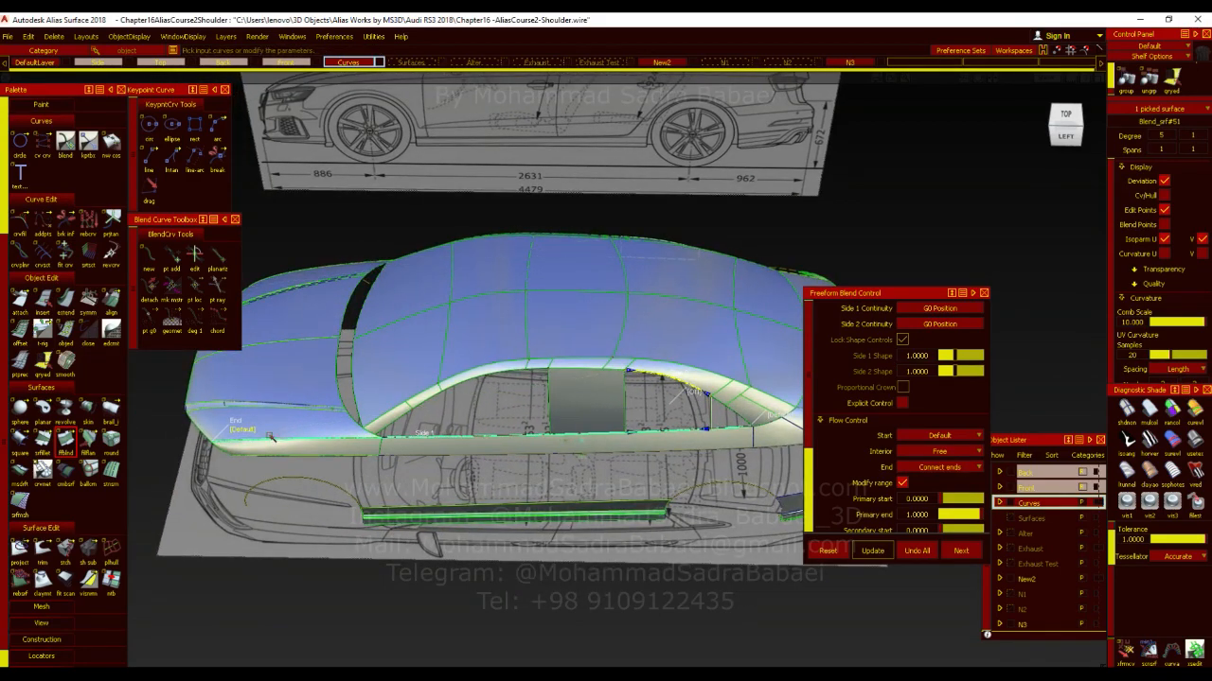
{"action": "right_click_drag", "start_coordinate": [616, 417], "coordinate": [1096, 449], "text": "alt+shift"}
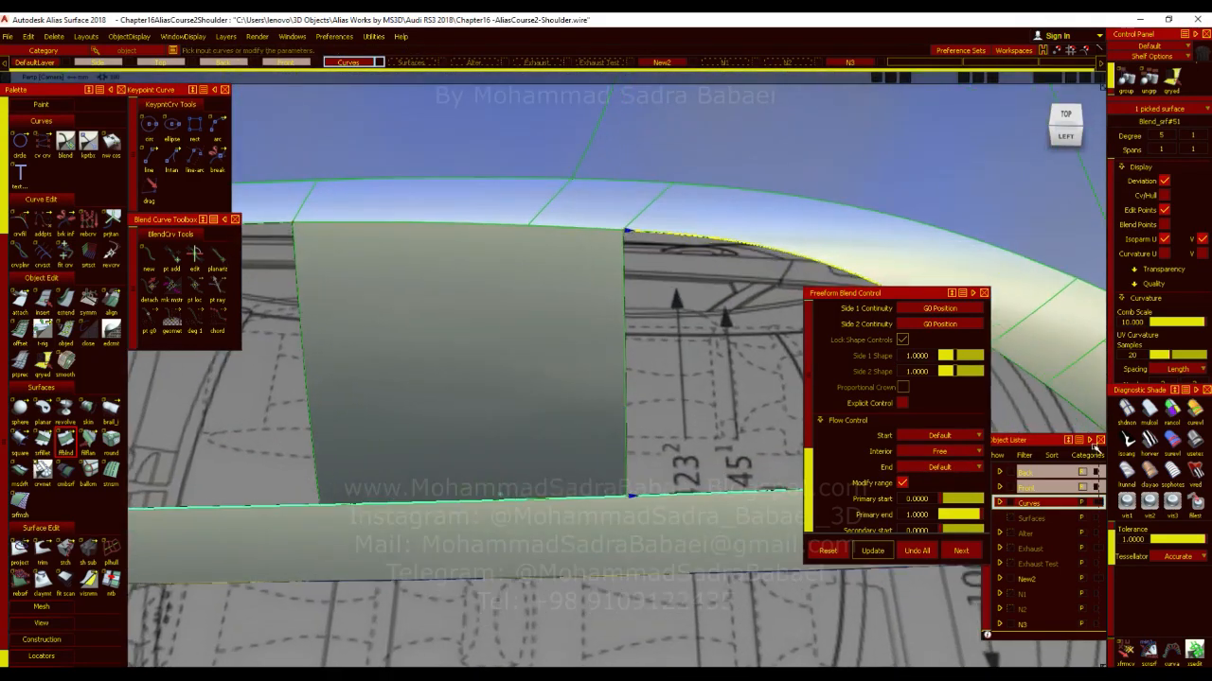
{"action": "left_click", "coordinate": [1194, 447]}
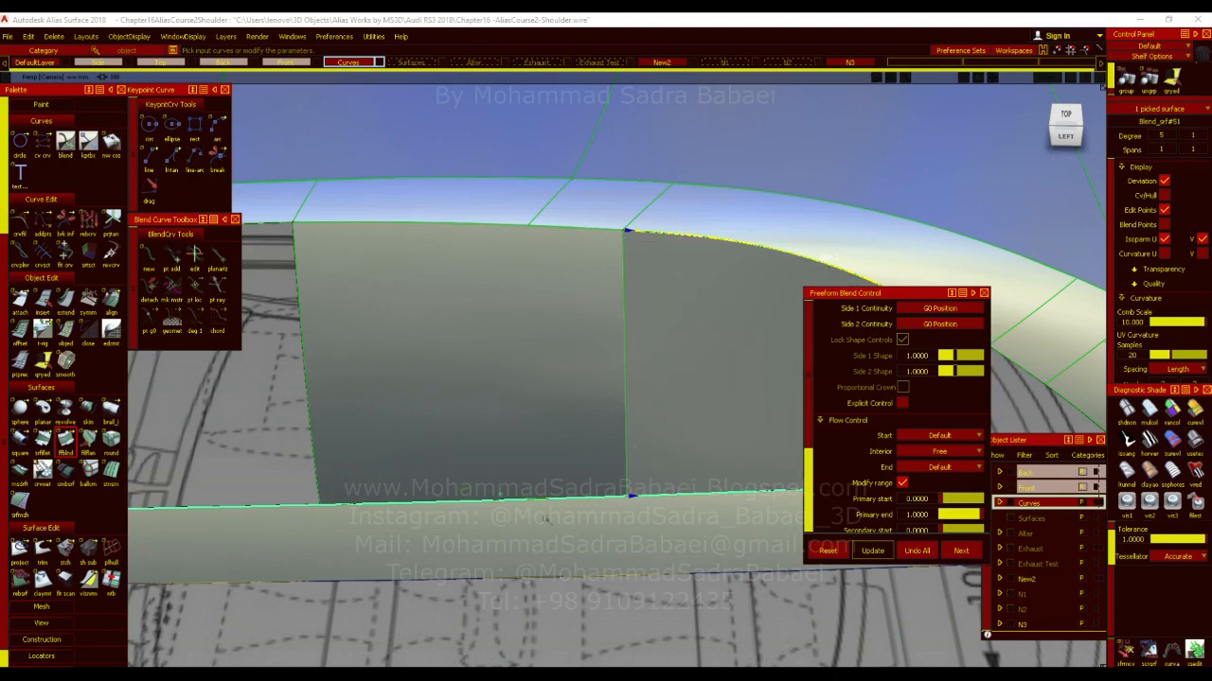
Enable a proportional crown of 0.035 on the rear glass blend and flip its direction
{"action": "middle_click_drag", "start_coordinate": [547, 519], "coordinate": [344, 571], "text": "alt+shift"}
{"action": "left_click_drag", "start_coordinate": [552, 436], "coordinate": [291, 383], "text": "alt+shift"}
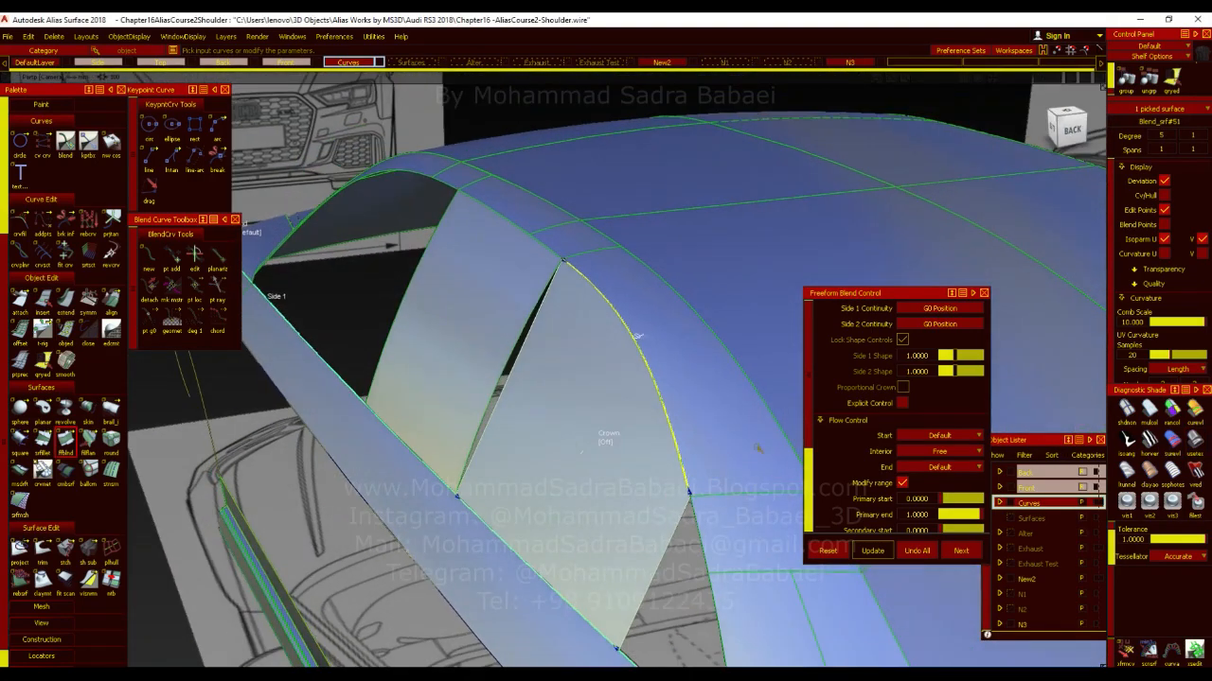
{"action": "left_click", "coordinate": [608, 441]}
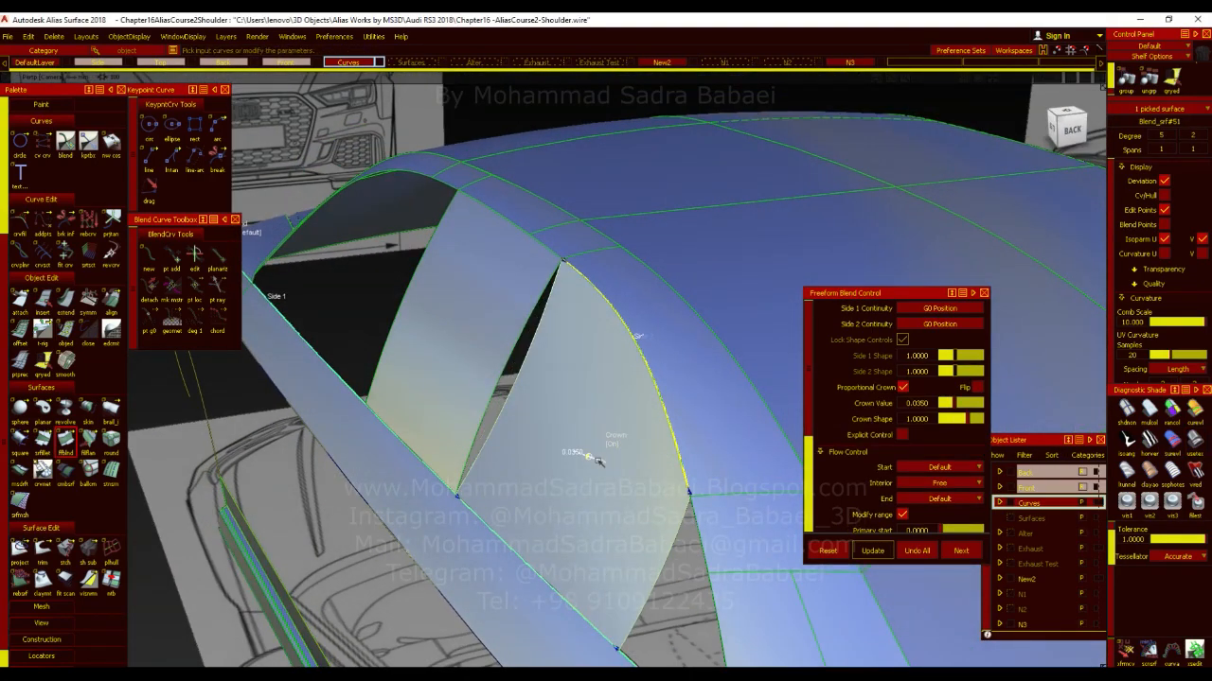
{"action": "left_click", "coordinate": [978, 388]}
Examine the two glass panels and the triangular gap behind them with the model lines hidden and shown
{"action": "mouse_move", "coordinate": [651, 411]}
{"action": "left_mouse_down", "text": "ctrl+shift"}
{"action": "mouse_move", "coordinate": [636, 359]}
{"action": "mouse_move", "coordinate": [904, 454]}
{"action": "mouse_move", "coordinate": [786, 473]}
{"action": "left_mouse_up", "text": "ctrl+shift"}
{"action": "left_click", "coordinate": [711, 459]}
{"action": "right_click_drag", "start_coordinate": [712, 459], "coordinate": [619, 453], "text": "alt+shift"}
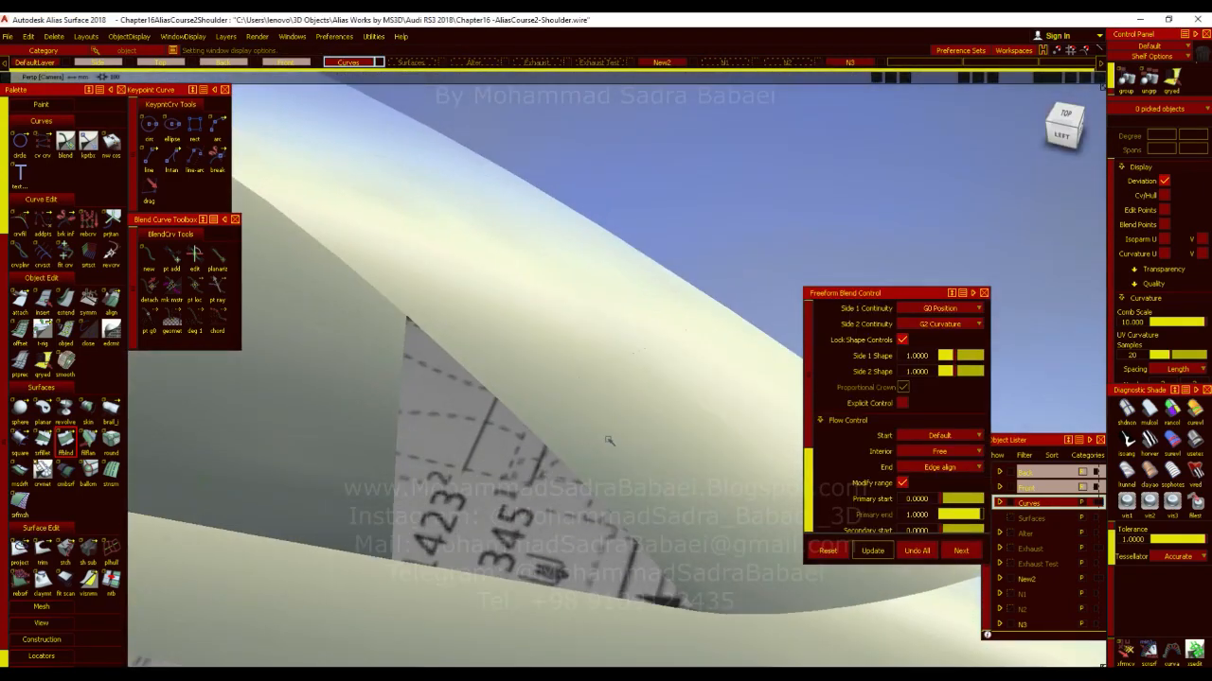
{"action": "left_click_drag", "start_coordinate": [619, 453], "coordinate": [574, 445], "text": "alt+shift"}
{"action": "right_click_drag", "start_coordinate": [574, 445], "coordinate": [246, 359], "text": "alt+shift"}
{"action": "left_click_drag", "start_coordinate": [247, 359], "coordinate": [203, 374], "text": "alt+shift"}
{"action": "right_click_drag", "start_coordinate": [204, 374], "coordinate": [538, 418], "text": "alt+shift"}
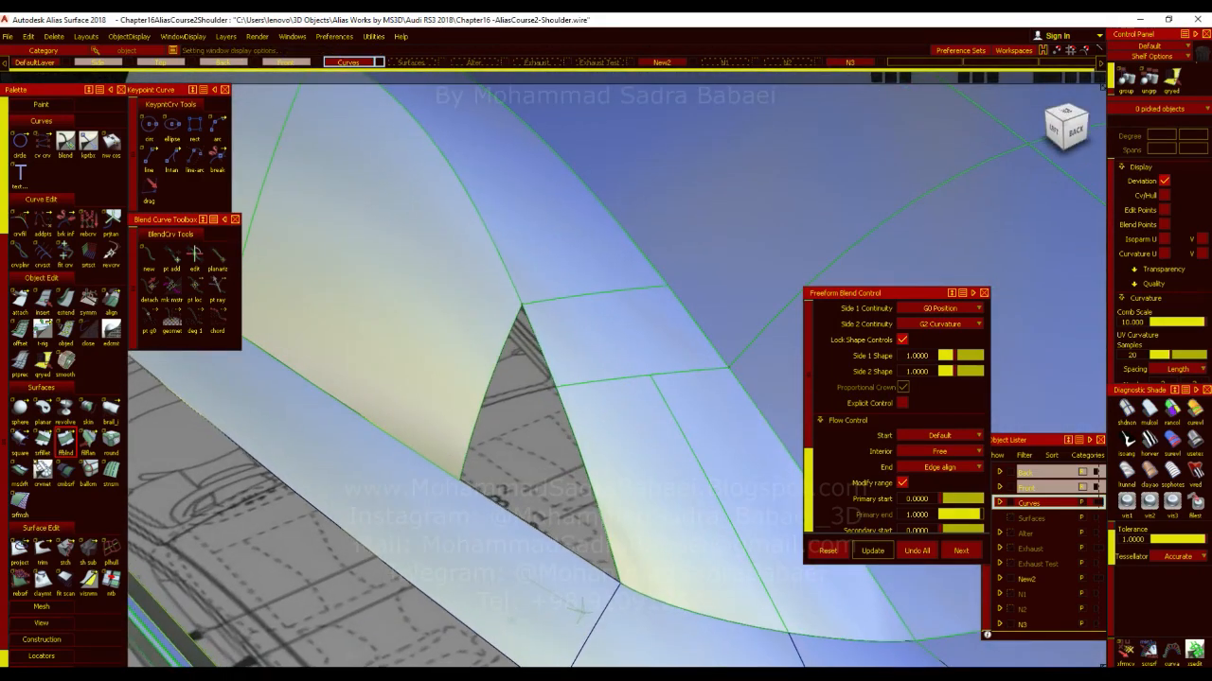
{"action": "left_click", "coordinate": [110, 414]}
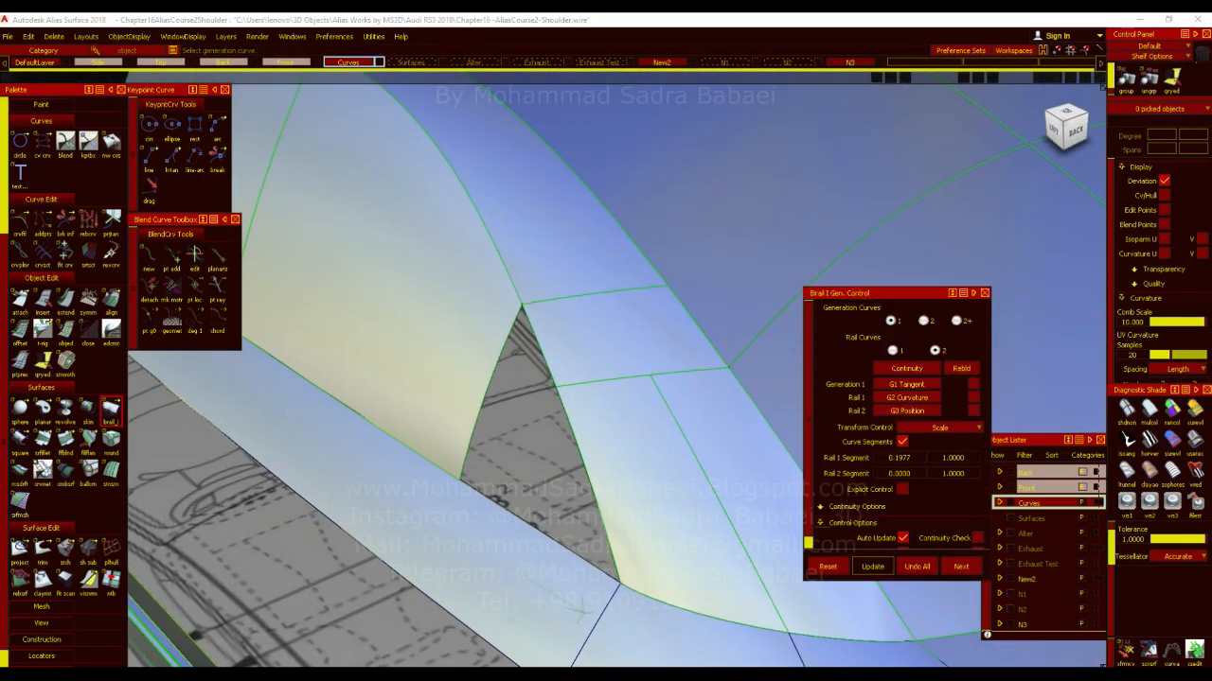
{"action": "left_click", "coordinate": [496, 363]}
{"action": "left_click", "coordinate": [553, 379]}
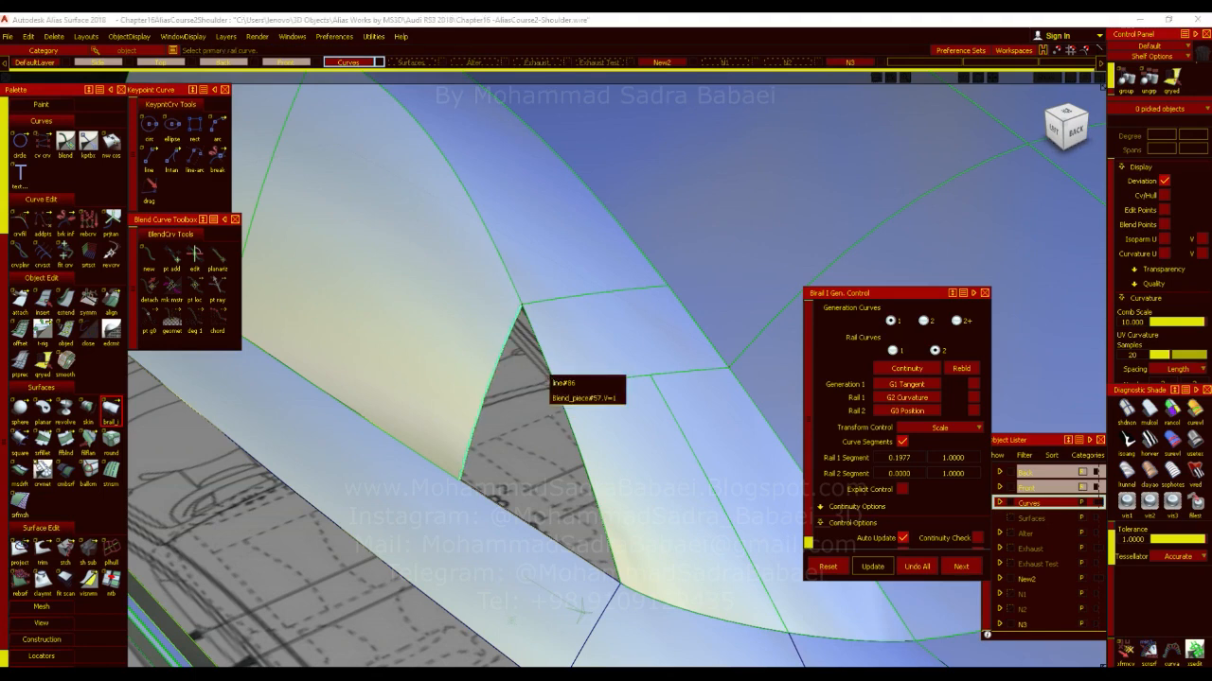
{"action": "left_click", "coordinate": [567, 397]}
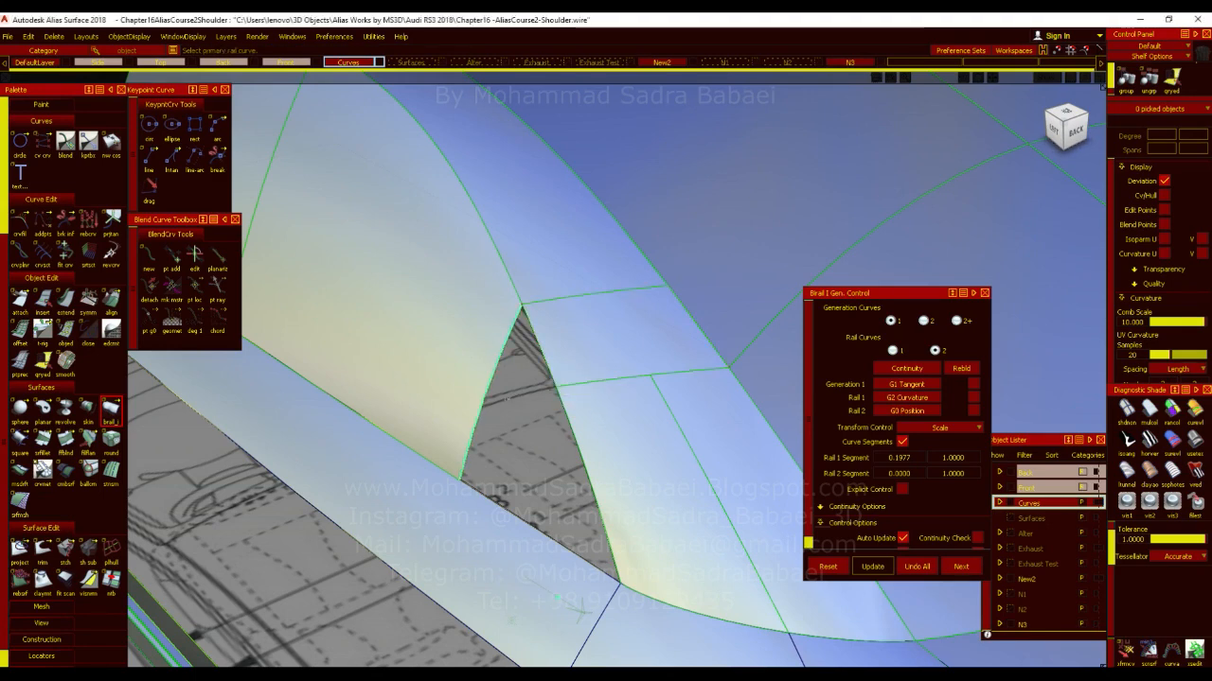
{"action": "left_click", "coordinate": [63, 441]}
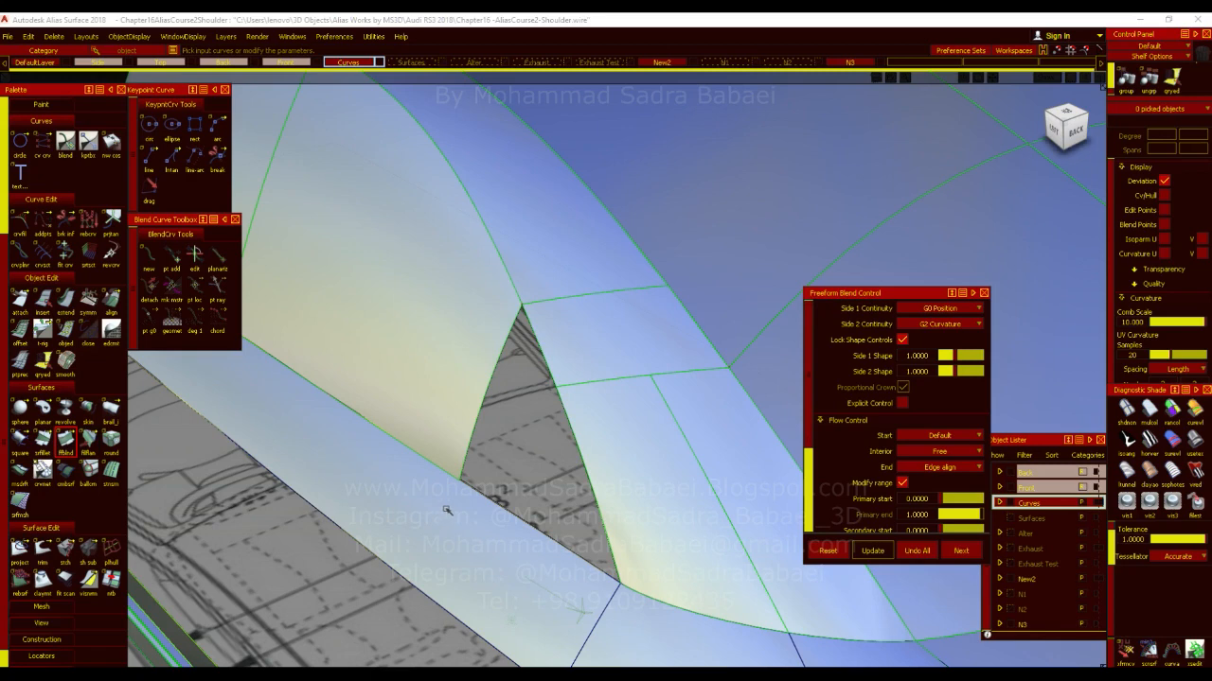
{"action": "left_click", "coordinate": [476, 495]}
{"action": "left_click", "coordinate": [482, 514]}
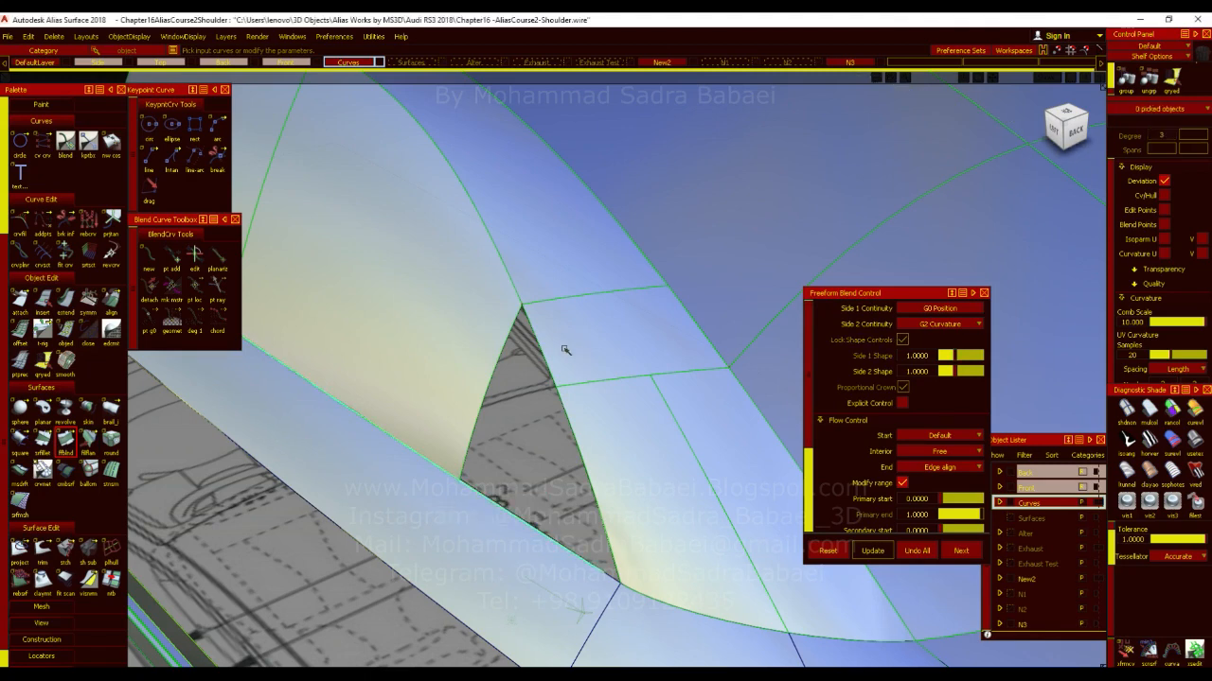
{"action": "left_click", "coordinate": [541, 350]}
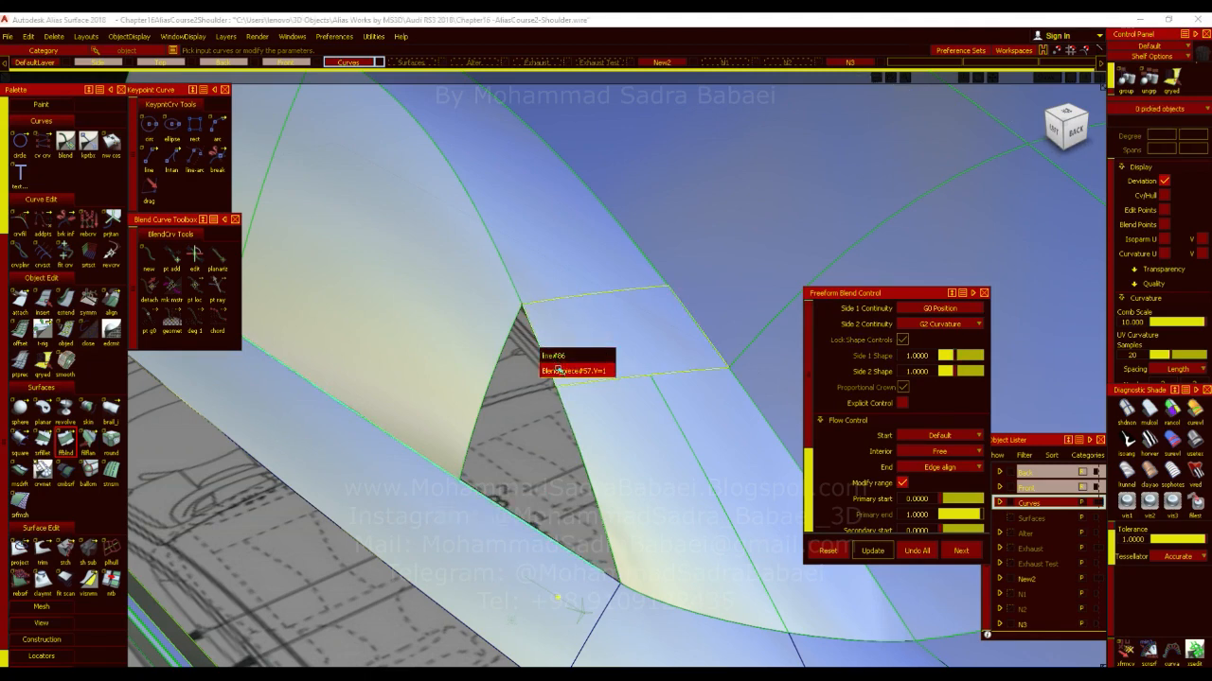
{"action": "left_click", "coordinate": [559, 357]}
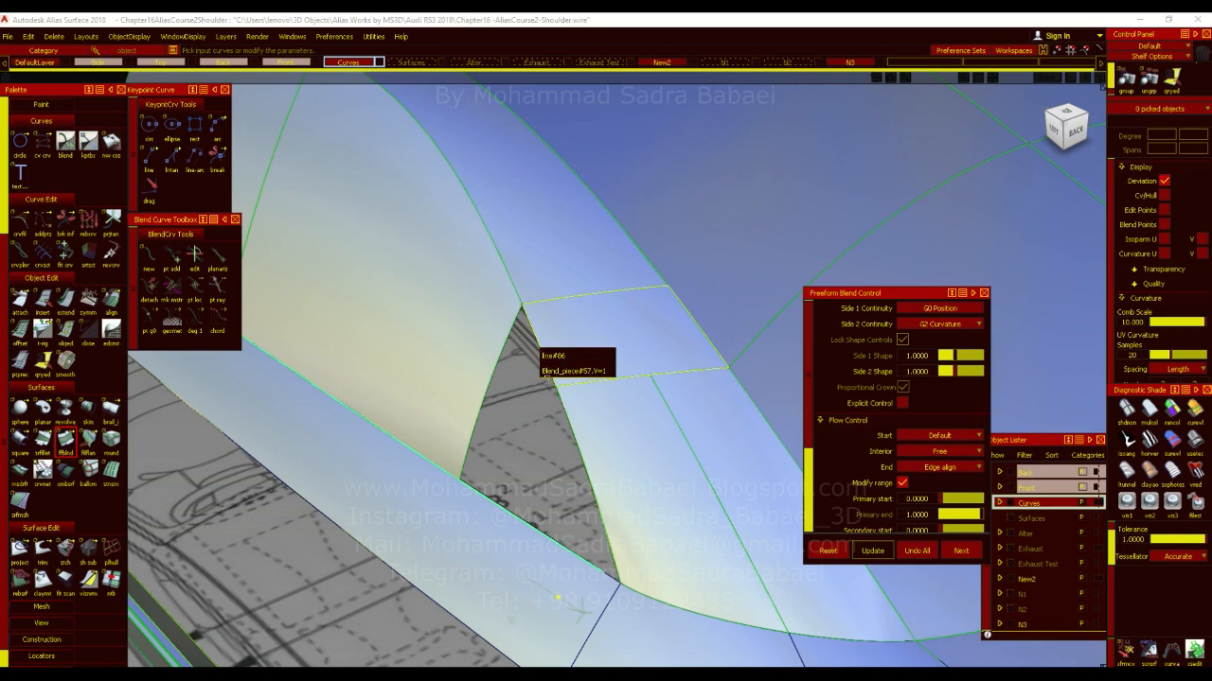
{"action": "left_click", "coordinate": [546, 373]}
Create a birail in the rear glass gap from the glass panel's rear edge, along the pillar and shoulder edges, with G2 generation and G0 rail continuity
{"action": "left_click", "coordinate": [108, 412]}
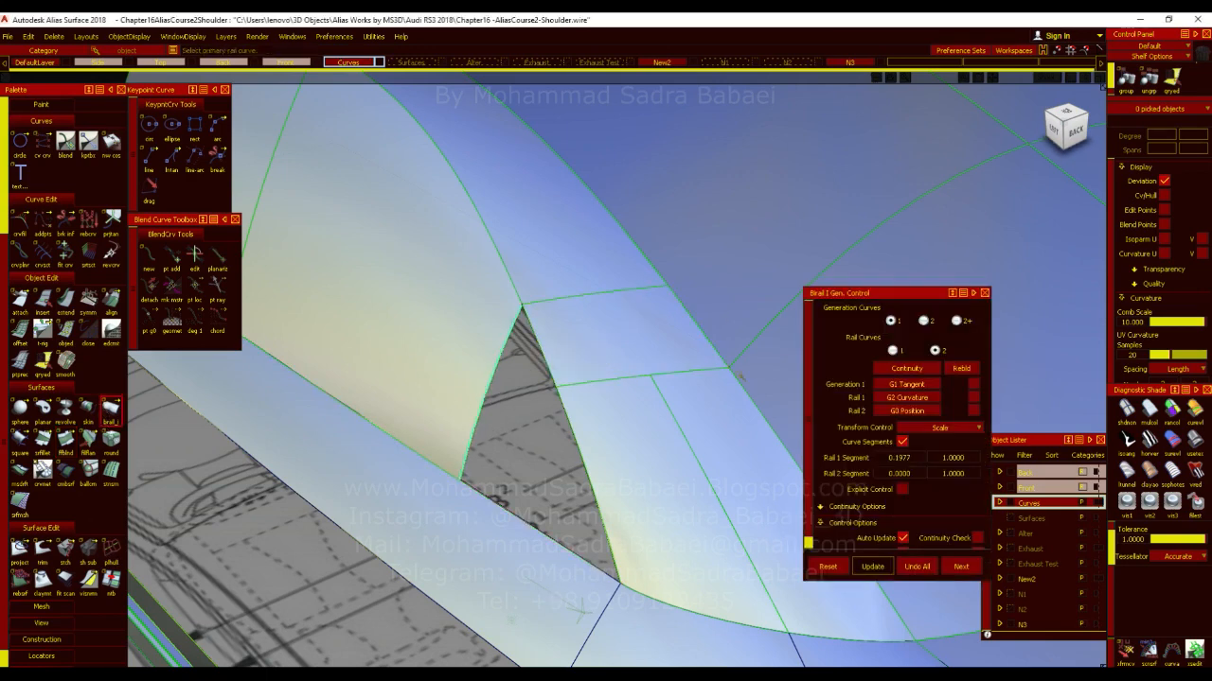
{"action": "left_click", "coordinate": [899, 400]}
{"action": "left_click", "coordinate": [901, 410]}
{"action": "left_click", "coordinate": [906, 386]}
{"action": "left_click", "coordinate": [913, 428]}
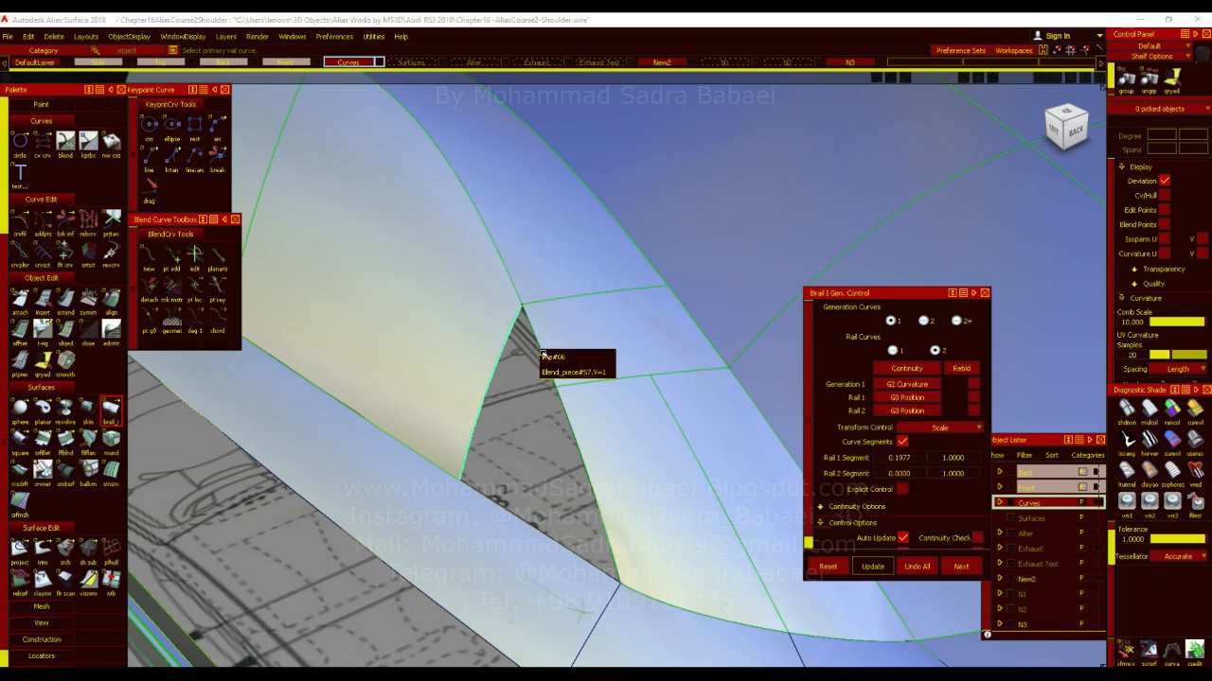
{"action": "left_click", "coordinate": [553, 367]}
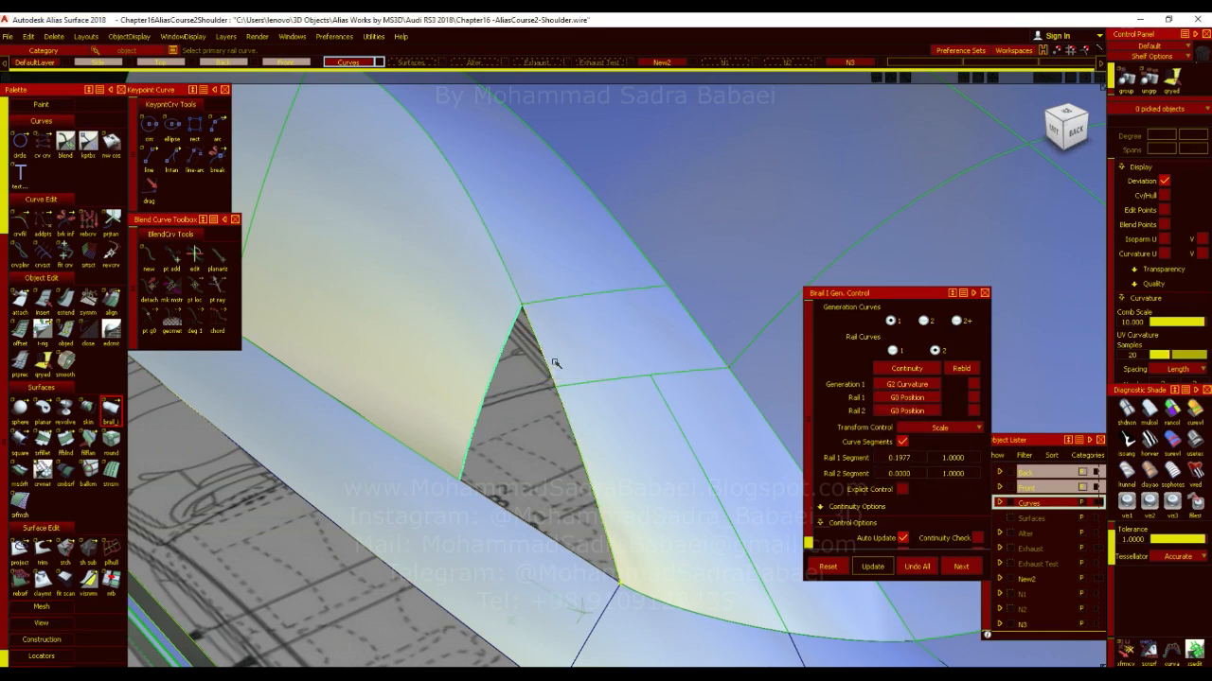
{"action": "left_click", "coordinate": [498, 513]}
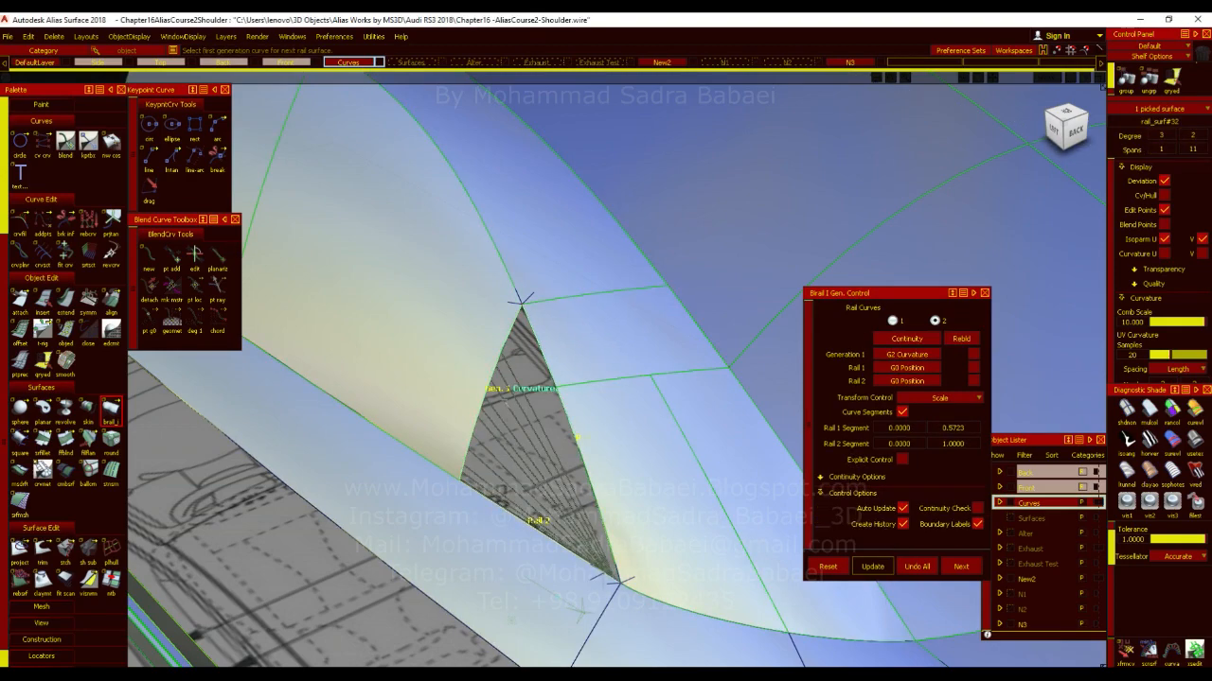
Set the birail's generation continuity to G1 tangent and move the start of the rail 1 segment to 0.0691
{"action": "right_click_drag", "start_coordinate": [589, 449], "coordinate": [505, 445], "text": "alt+shift"}
{"action": "left_click_drag", "start_coordinate": [464, 413], "coordinate": [465, 428], "text": "alt+shift"}
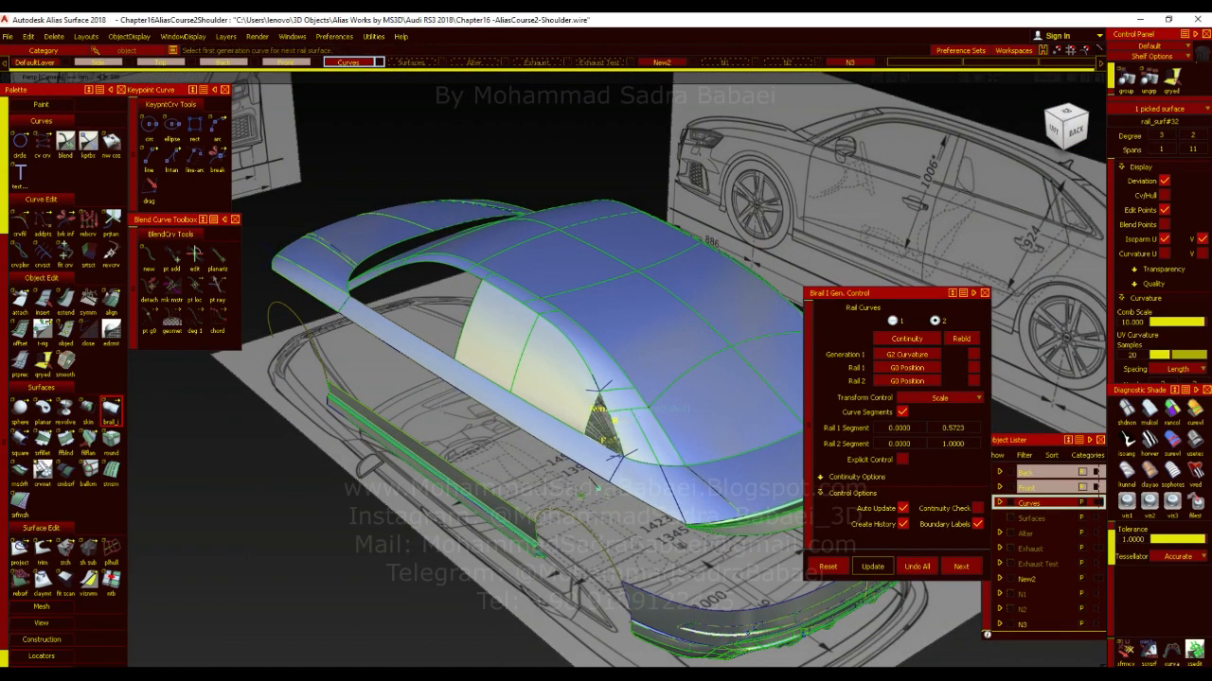
{"action": "right_click_drag", "start_coordinate": [625, 418], "coordinate": [700, 438], "text": "alt+shift"}
{"action": "left_click_drag", "start_coordinate": [663, 452], "coordinate": [730, 443], "text": "alt+shift"}
{"action": "left_click", "coordinate": [910, 354]}
{"action": "left_click", "coordinate": [916, 381]}
{"action": "left_click_drag", "start_coordinate": [708, 594], "coordinate": [679, 564]}
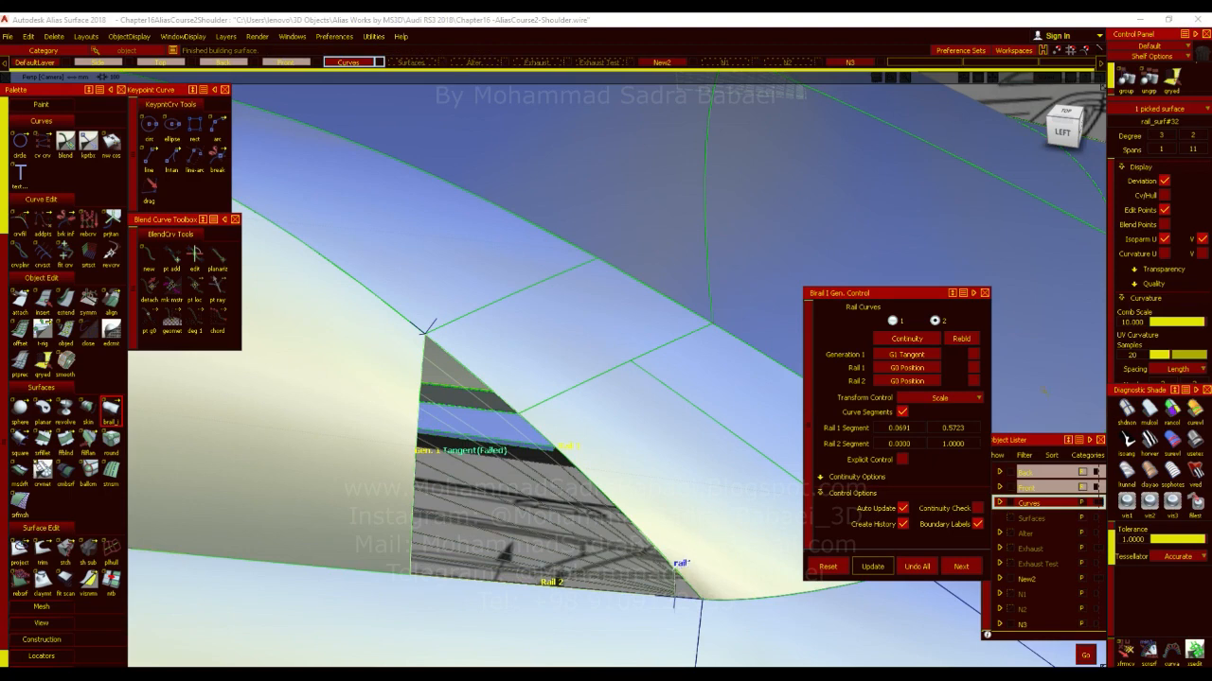
Enable rebuild for rail 1 of the birail surface and hide the surface's U isoparms
{"action": "left_click", "coordinate": [975, 369]}
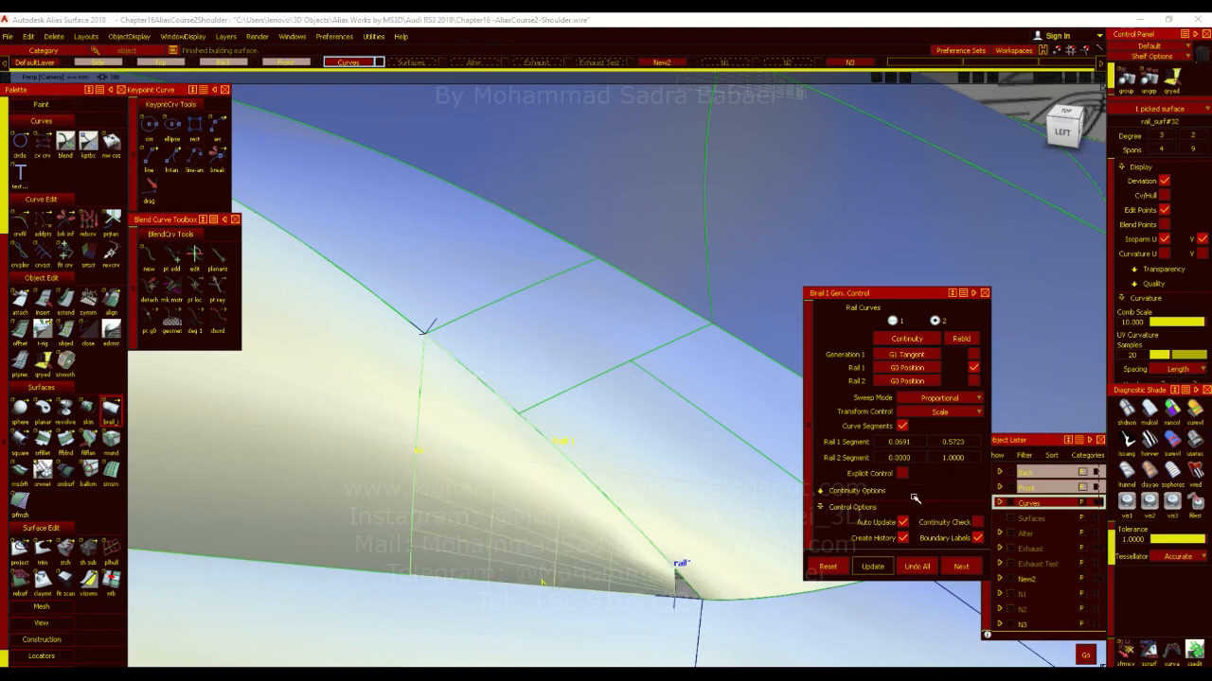
{"action": "left_click_drag", "start_coordinate": [726, 481], "coordinate": [615, 460], "text": "alt+shift"}
{"action": "left_click", "coordinate": [615, 460]}
{"action": "left_click", "coordinate": [1164, 238]}
{"action": "left_click", "coordinate": [717, 406]}
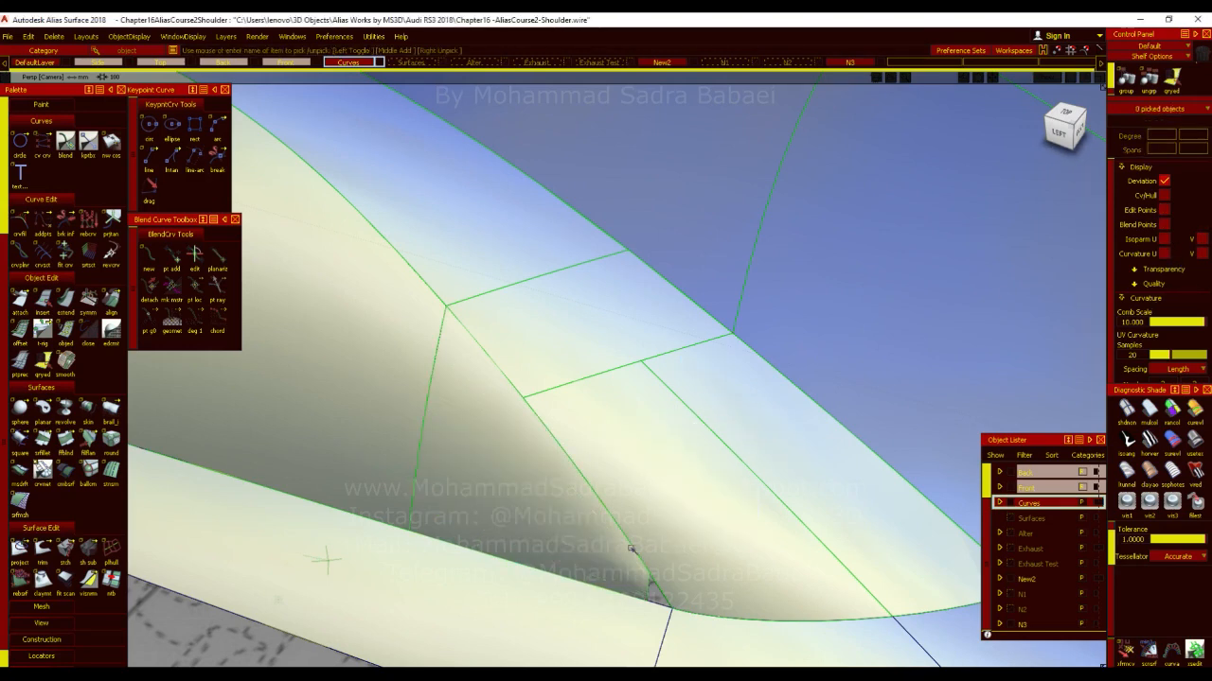
Apply curvature diagnostic shading to the model and examine the rear corner of the side glass
{"action": "right_click_drag", "start_coordinate": [325, 561], "coordinate": [192, 527], "text": "alt+shift"}
{"action": "left_click_drag", "start_coordinate": [192, 527], "coordinate": [786, 464], "text": "alt+shift"}
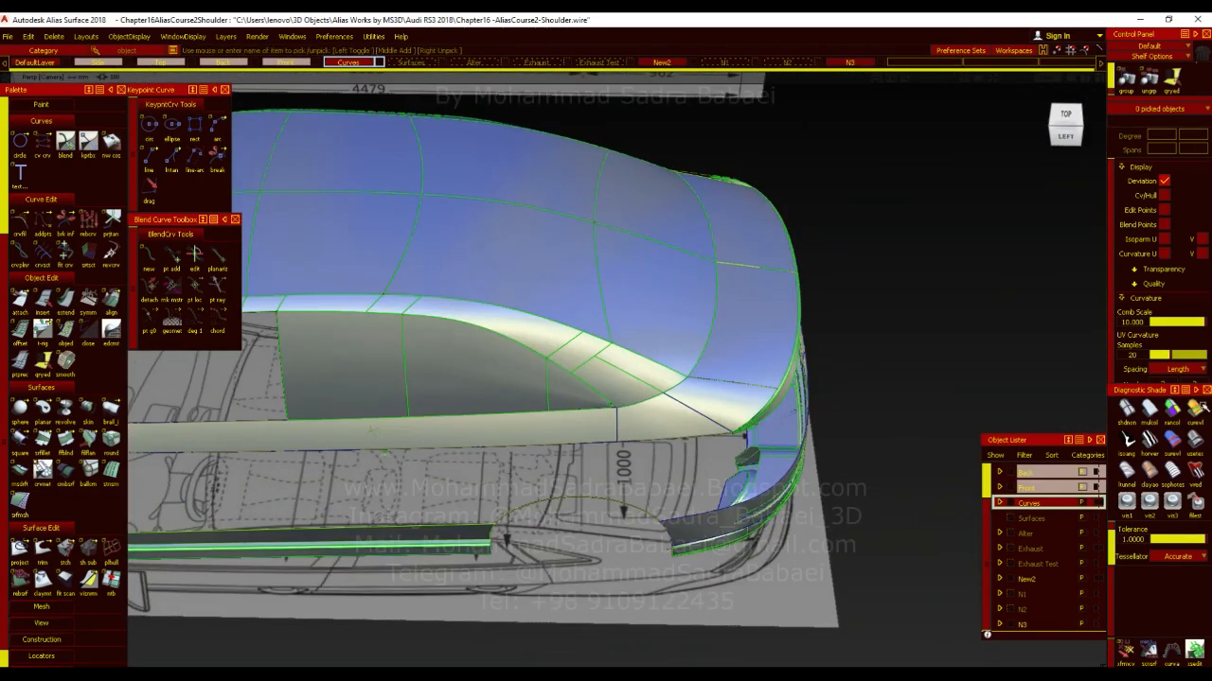
{"action": "left_click", "coordinate": [1194, 407]}
{"action": "right_click_drag", "start_coordinate": [662, 379], "coordinate": [530, 340], "text": "alt+shift"}
{"action": "mouse_move", "coordinate": [530, 341]}
{"action": "left_mouse_down", "text": "alt+shift"}
{"action": "mouse_move", "coordinate": [446, 313]}
{"action": "mouse_move", "coordinate": [570, 361]}
{"action": "left_mouse_up", "text": "alt+shift"}
{"action": "right_click_drag", "start_coordinate": [577, 354], "coordinate": [635, 437], "text": "alt+shift"}
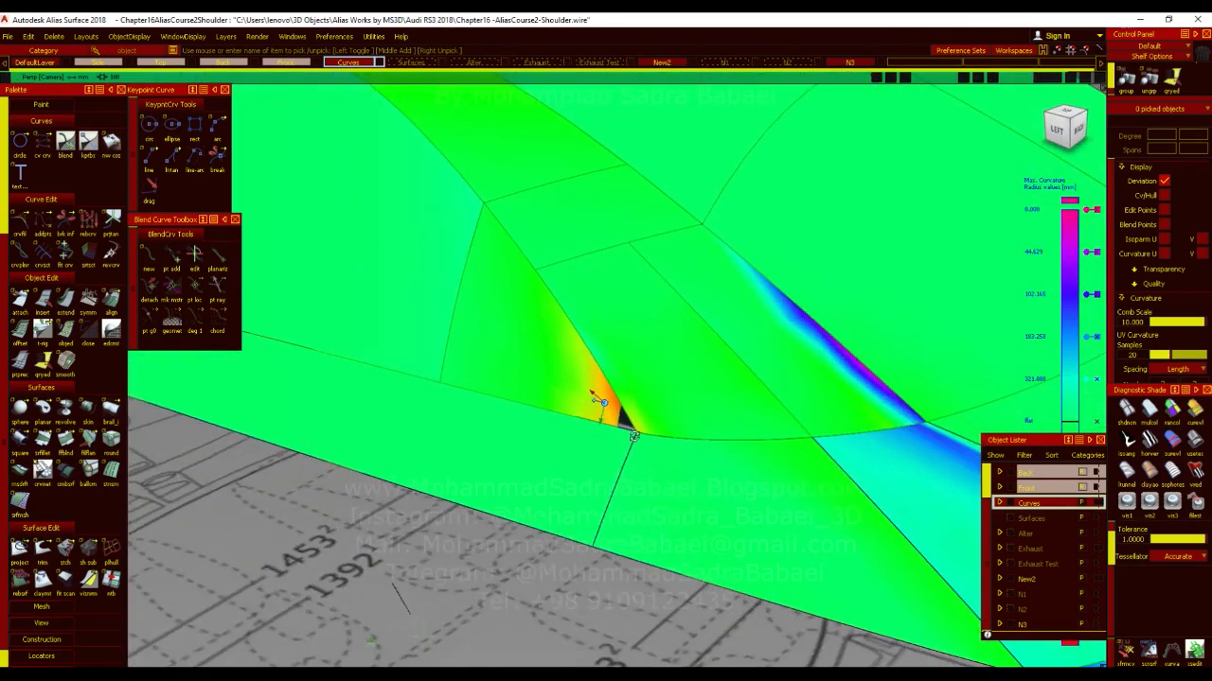
Apply horizontal/vertical stripe shading to the model and examine how the highlights flow across the rear corner of the side glass
{"action": "left_click_drag", "start_coordinate": [654, 511], "coordinate": [504, 419], "text": "alt+shift"}
{"action": "right_click_drag", "start_coordinate": [504, 419], "coordinate": [331, 403], "text": "alt+shift"}
{"action": "left_click_drag", "start_coordinate": [331, 402], "coordinate": [342, 431], "text": "alt+shift"}
{"action": "mouse_move", "coordinate": [343, 431]}
{"action": "right_mouse_down", "text": "alt+shift"}
{"action": "mouse_move", "coordinate": [750, 427]}
{"action": "mouse_move", "coordinate": [576, 388]}
{"action": "right_mouse_up", "text": "alt+shift"}
{"action": "left_click", "coordinate": [1152, 446]}
{"action": "mouse_move", "coordinate": [576, 388]}
{"action": "left_mouse_down", "text": "alt+shift"}
{"action": "mouse_move", "coordinate": [725, 416]}
{"action": "mouse_move", "coordinate": [779, 434]}
{"action": "mouse_move", "coordinate": [787, 454]}
{"action": "mouse_move", "coordinate": [798, 432]}
{"action": "left_mouse_up", "text": "alt+shift"}
{"action": "right_click_drag", "start_coordinate": [798, 433], "coordinate": [785, 445], "text": "alt+shift"}
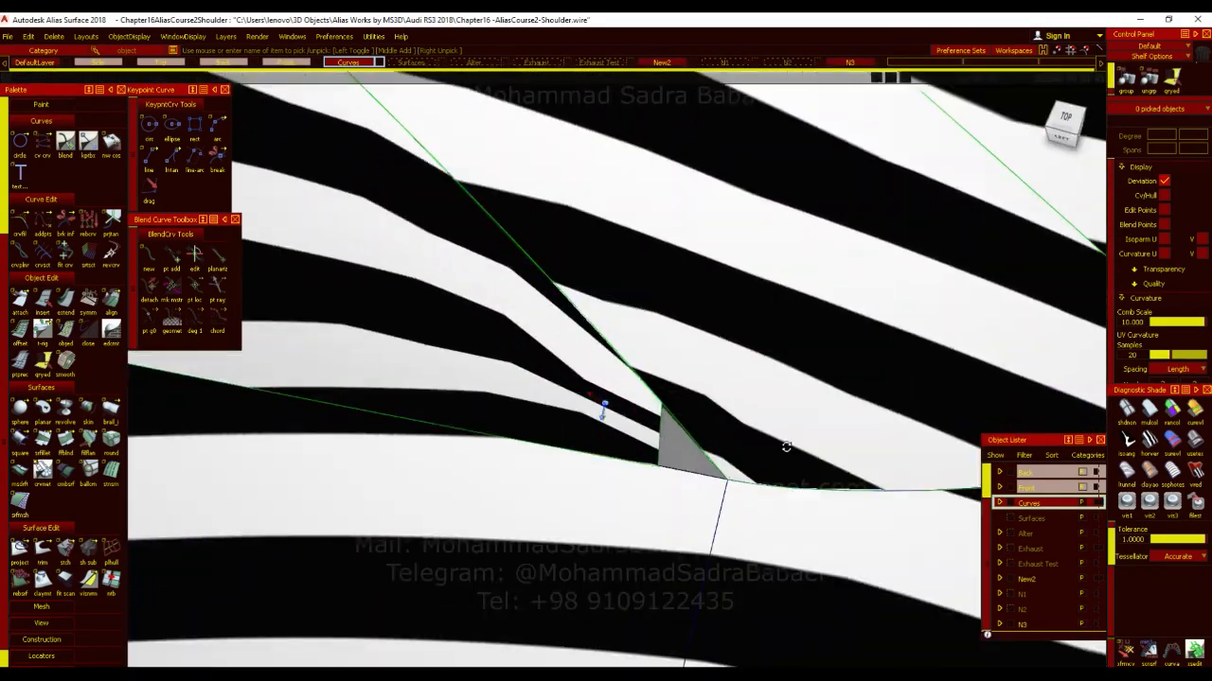
{"action": "left_click_drag", "start_coordinate": [785, 445], "coordinate": [786, 426], "text": "alt+shift"}
{"action": "right_click_drag", "start_coordinate": [786, 426], "coordinate": [620, 402], "text": "alt+shift"}
{"action": "middle_click_drag", "start_coordinate": [620, 402], "coordinate": [725, 498], "text": "alt+shift"}
Switch the model to user texture shading and examine the roof, pillar and side glass transitions from above
{"action": "left_click", "coordinate": [1195, 444]}
{"action": "mouse_move", "coordinate": [634, 370]}
{"action": "left_mouse_down", "text": "alt+shift"}
{"action": "mouse_move", "coordinate": [476, 320]}
{"action": "mouse_move", "coordinate": [747, 421]}
{"action": "left_mouse_up", "text": "alt+shift"}
{"action": "right_click_drag", "start_coordinate": [747, 421], "coordinate": [663, 411], "text": "alt+shift"}
{"action": "left_click_drag", "start_coordinate": [663, 411], "coordinate": [790, 351], "text": "alt+shift"}
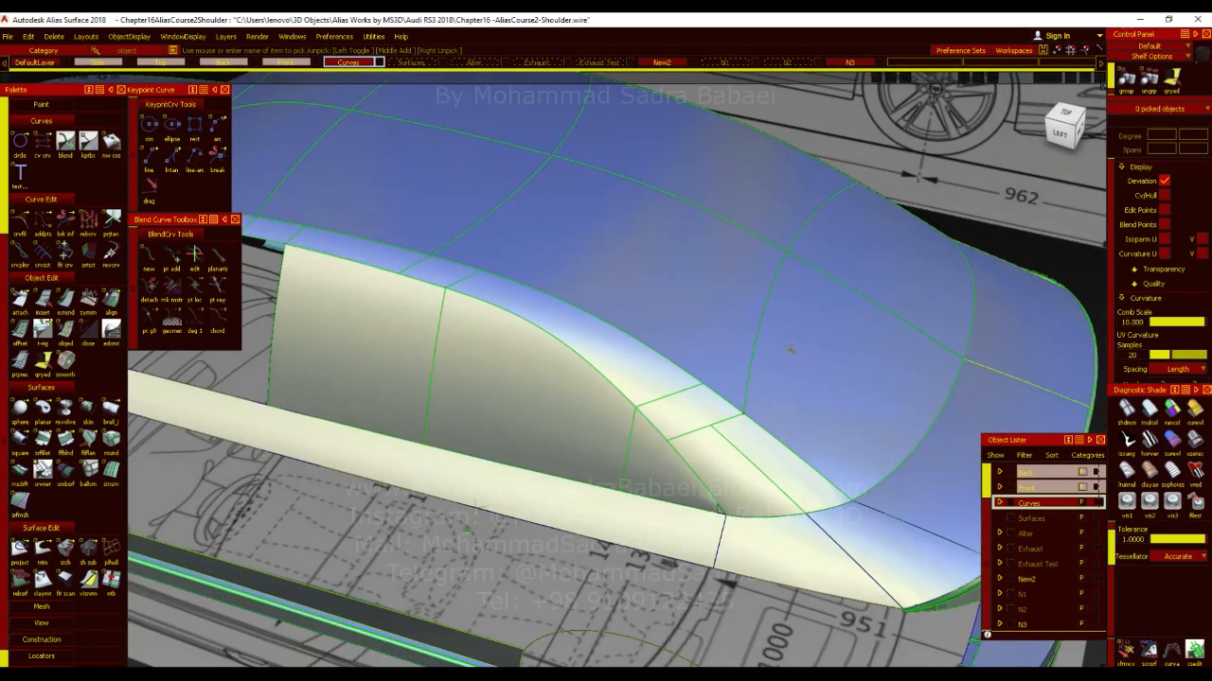
{"action": "middle_click_drag", "start_coordinate": [741, 445], "coordinate": [832, 503], "text": "alt+shift"}
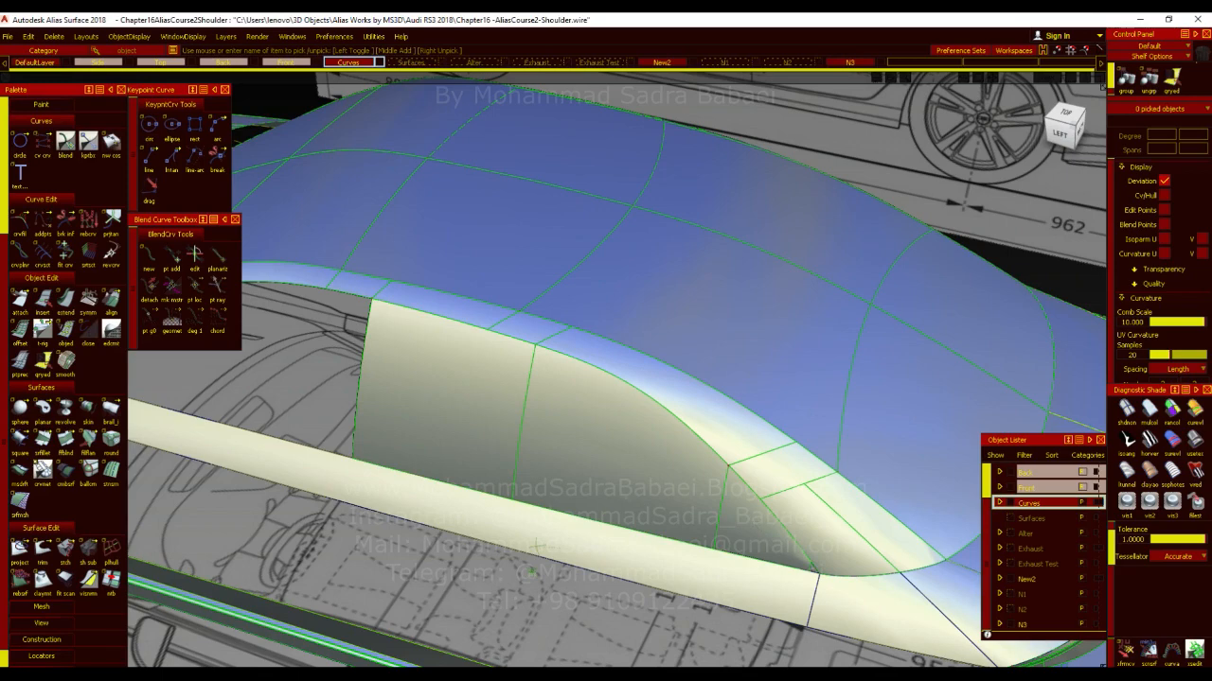
{"action": "left_click_drag", "start_coordinate": [533, 533], "coordinate": [786, 533], "text": "alt+shift"}
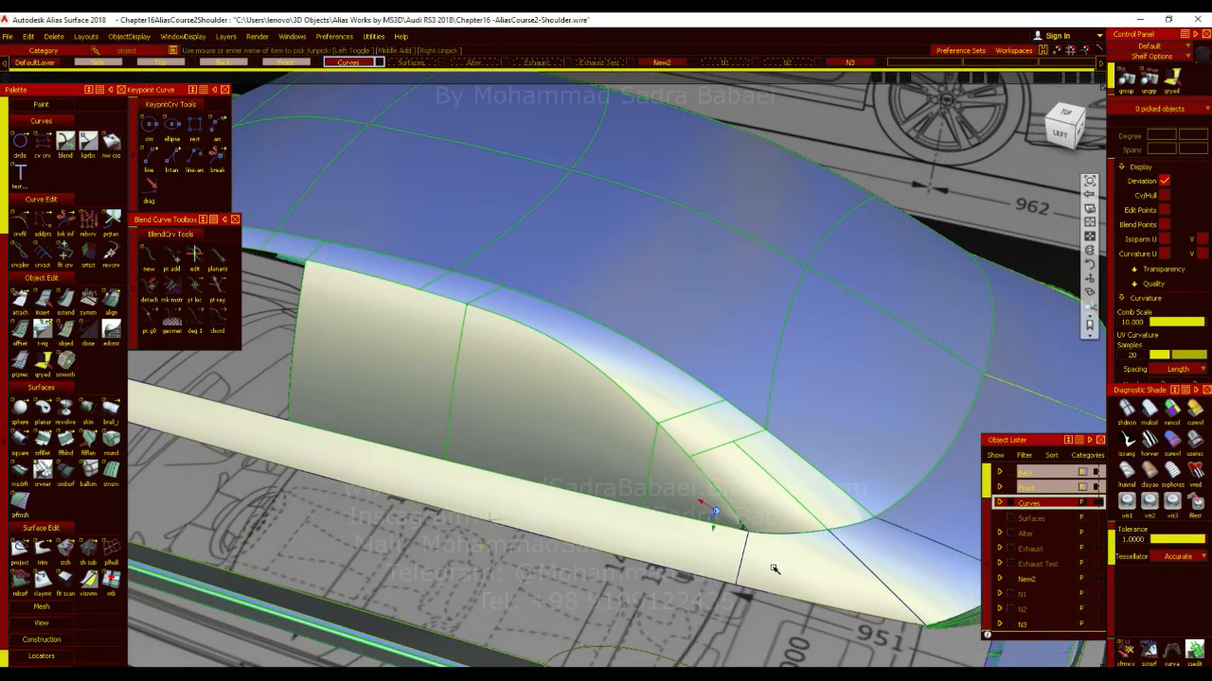
{"action": "middle_click_drag", "start_coordinate": [773, 568], "coordinate": [617, 495], "text": "alt+shift"}
{"action": "right_click_drag", "start_coordinate": [616, 495], "coordinate": [647, 442], "text": "alt+shift"}
{"action": "left_click_drag", "start_coordinate": [648, 442], "coordinate": [673, 479], "text": "alt+shift"}
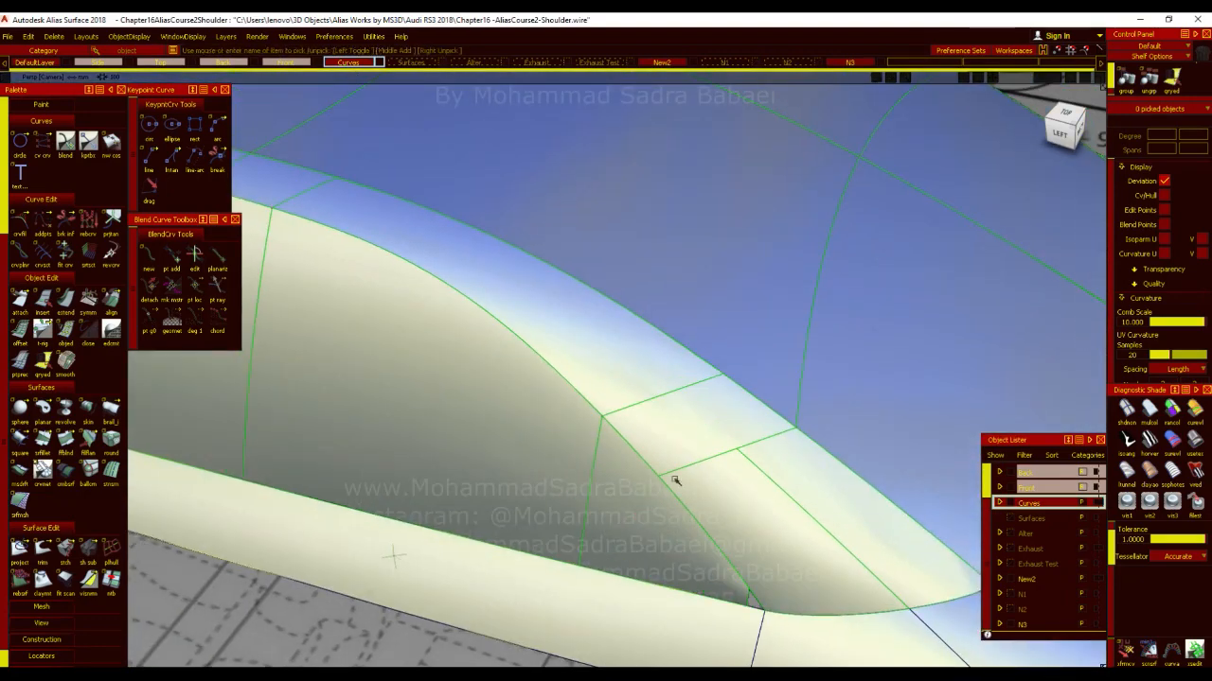
Examine the side glass surfaces from the rear corner round to the open front window area
{"action": "left_click", "coordinate": [393, 557]}
{"action": "left_click_drag", "start_coordinate": [665, 484], "coordinate": [593, 468], "text": "alt+shift"}
{"action": "left_click", "coordinate": [560, 455]}
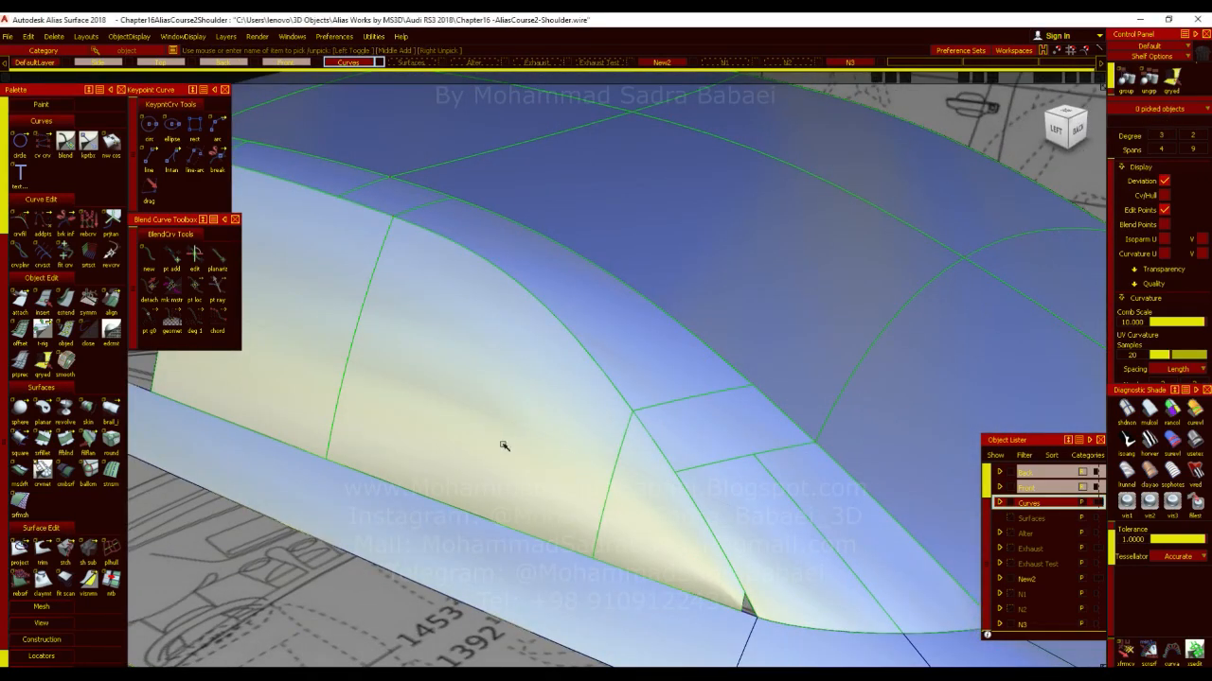
{"action": "right_click_drag", "start_coordinate": [503, 446], "coordinate": [557, 494], "text": "alt+shift"}
{"action": "middle_click_drag", "start_coordinate": [557, 494], "coordinate": [691, 589], "text": "alt+shift"}
{"action": "left_click_drag", "start_coordinate": [664, 534], "coordinate": [823, 573], "text": "alt+shift"}
{"action": "middle_click_drag", "start_coordinate": [824, 573], "coordinate": [917, 444], "text": "alt+shift"}
{"action": "right_click_drag", "start_coordinate": [895, 462], "coordinate": [757, 457], "text": "alt+shift"}
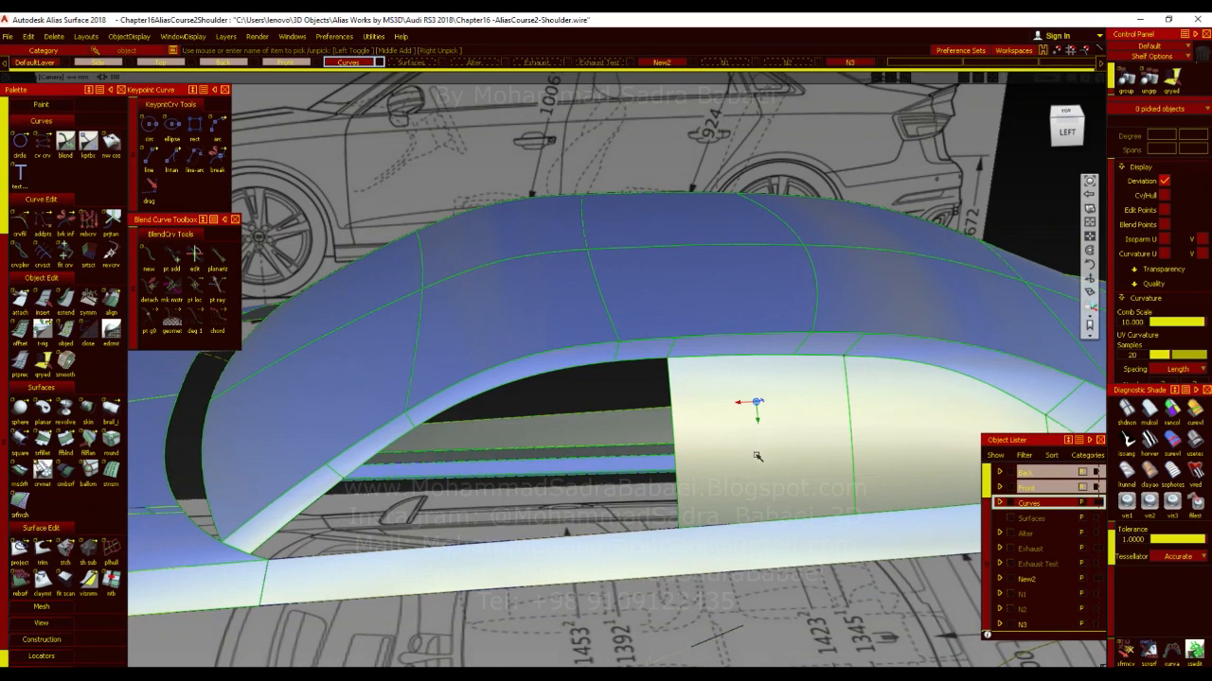
Try a freeform blend across the front window opening between the shoulder and pillar edges, with G0 on side 1 and G2 on side 2
{"action": "left_click", "coordinate": [65, 438]}
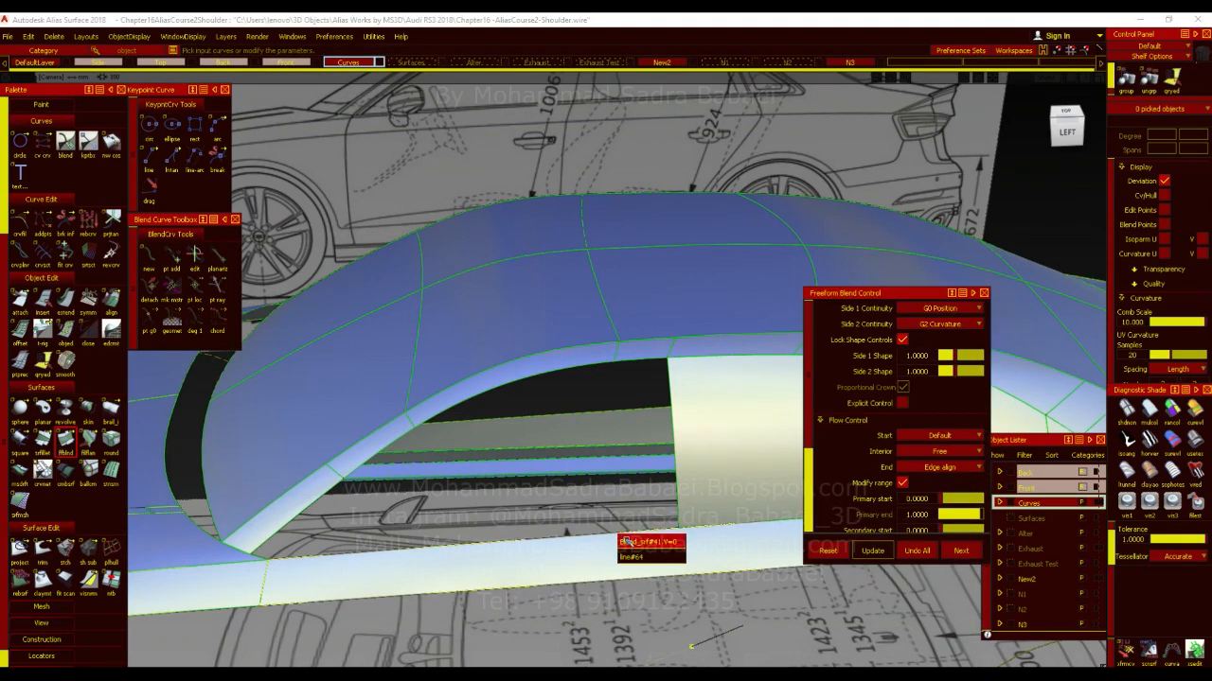
{"action": "left_click", "coordinate": [626, 542]}
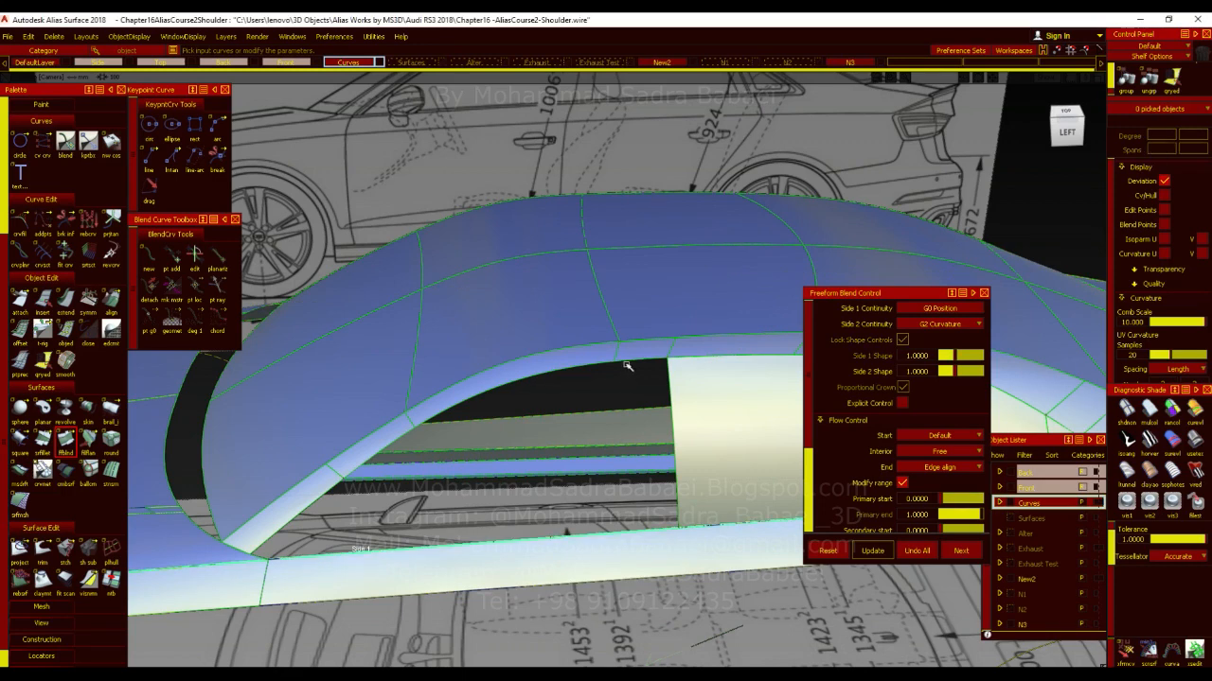
{"action": "left_click", "coordinate": [645, 387]}
{"action": "left_click", "coordinate": [610, 394]}
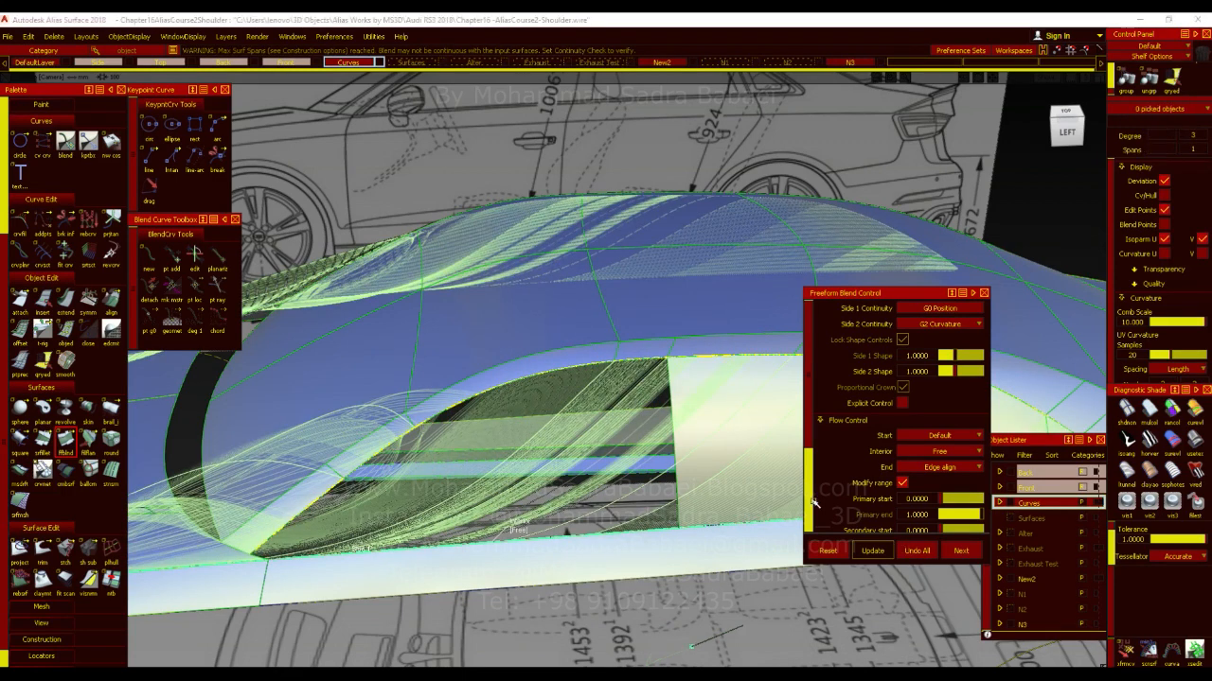
{"action": "left_click", "coordinate": [907, 550]}
Create a freeform blend between the front pillar edge and the shoulder edge with G0 Position on both sides and Default end flow
{"action": "left_click", "coordinate": [650, 383]}
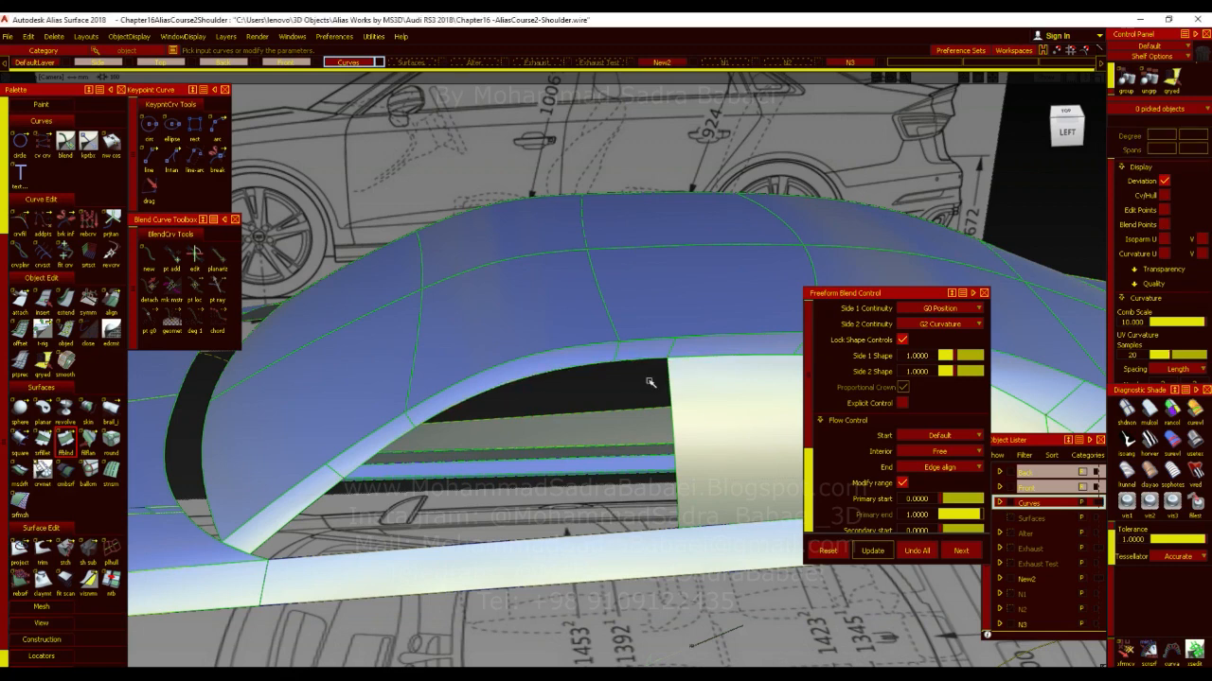
{"action": "left_click", "coordinate": [641, 535]}
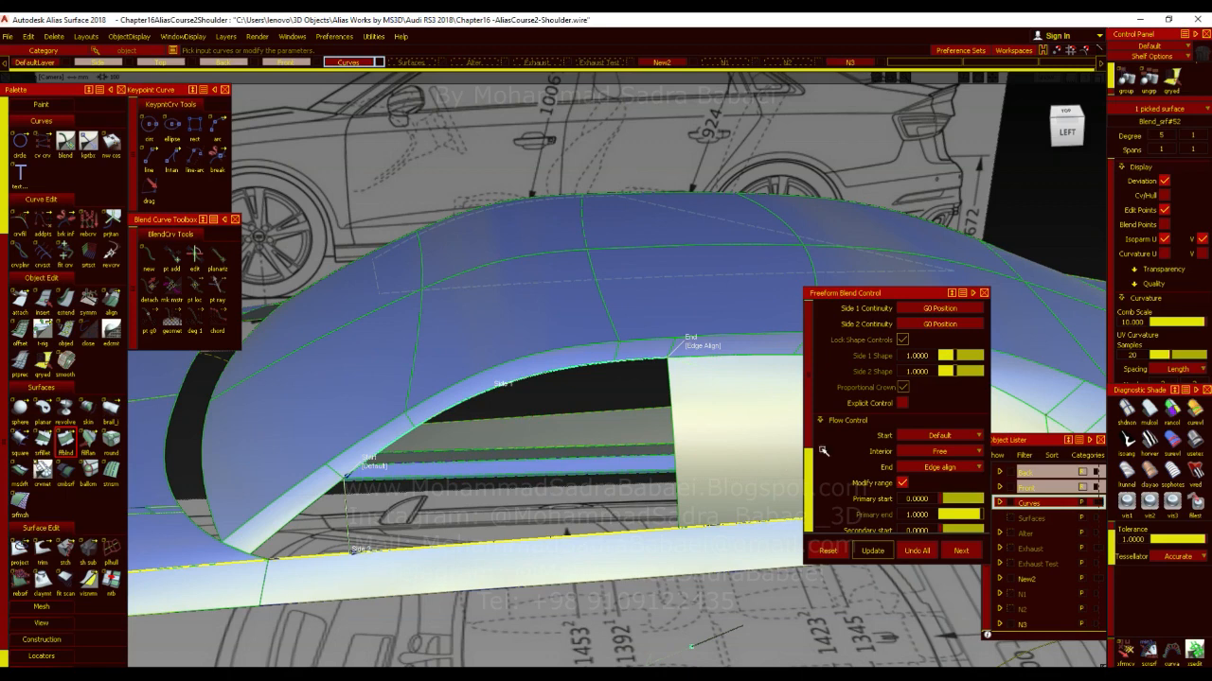
{"action": "left_click", "coordinate": [1195, 455]}
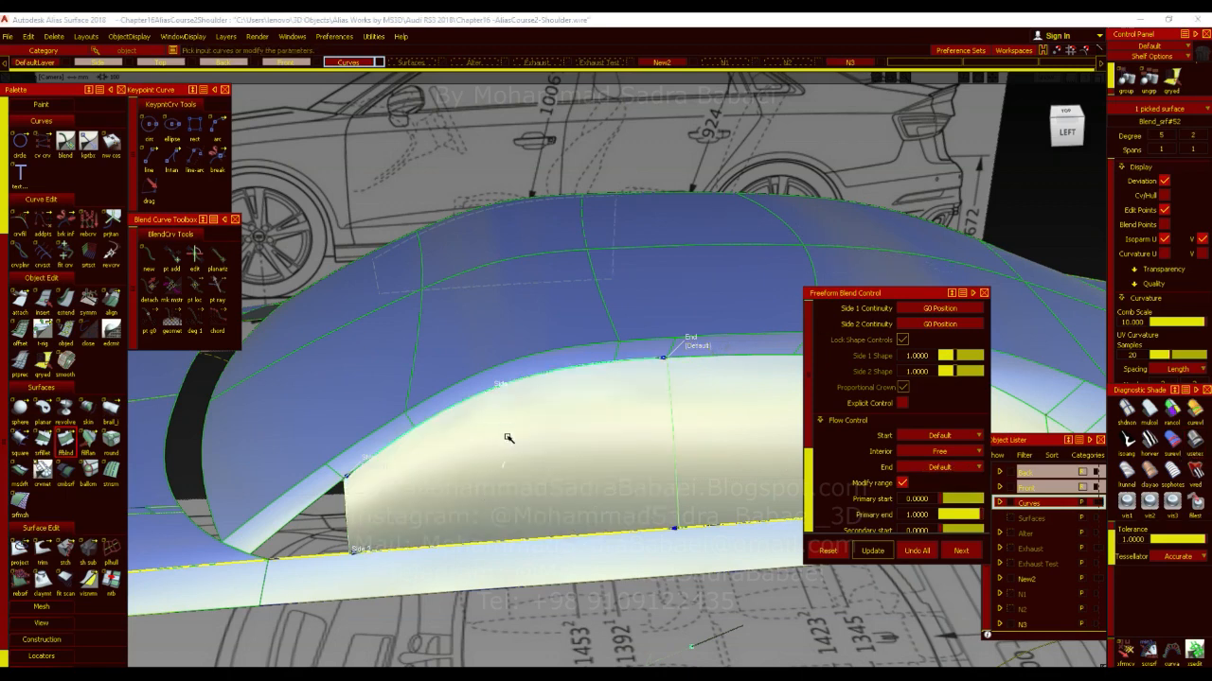
{"action": "left_click_drag", "start_coordinate": [484, 455], "coordinate": [455, 481], "text": "ctrl+shift"}
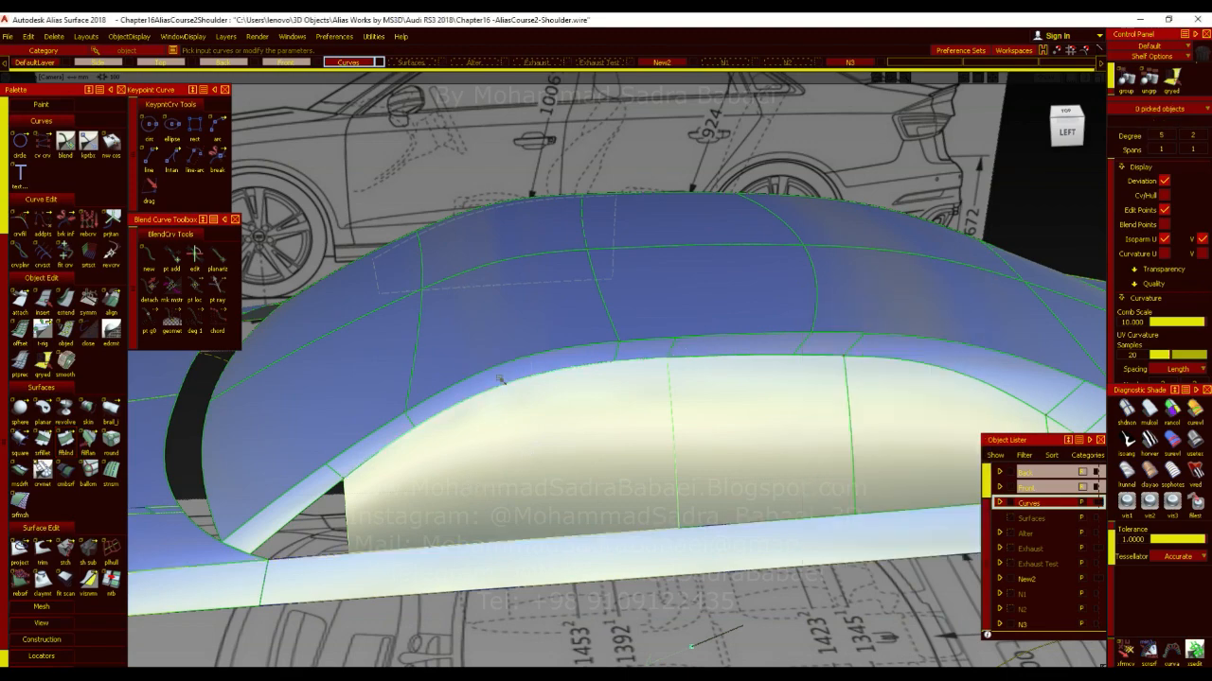
{"action": "mouse_move", "coordinate": [621, 468]}
{"action": "left_mouse_down", "text": "alt+shift"}
{"action": "mouse_move", "coordinate": [401, 378]}
{"action": "mouse_move", "coordinate": [414, 433]}
{"action": "left_mouse_up", "text": "alt+shift"}
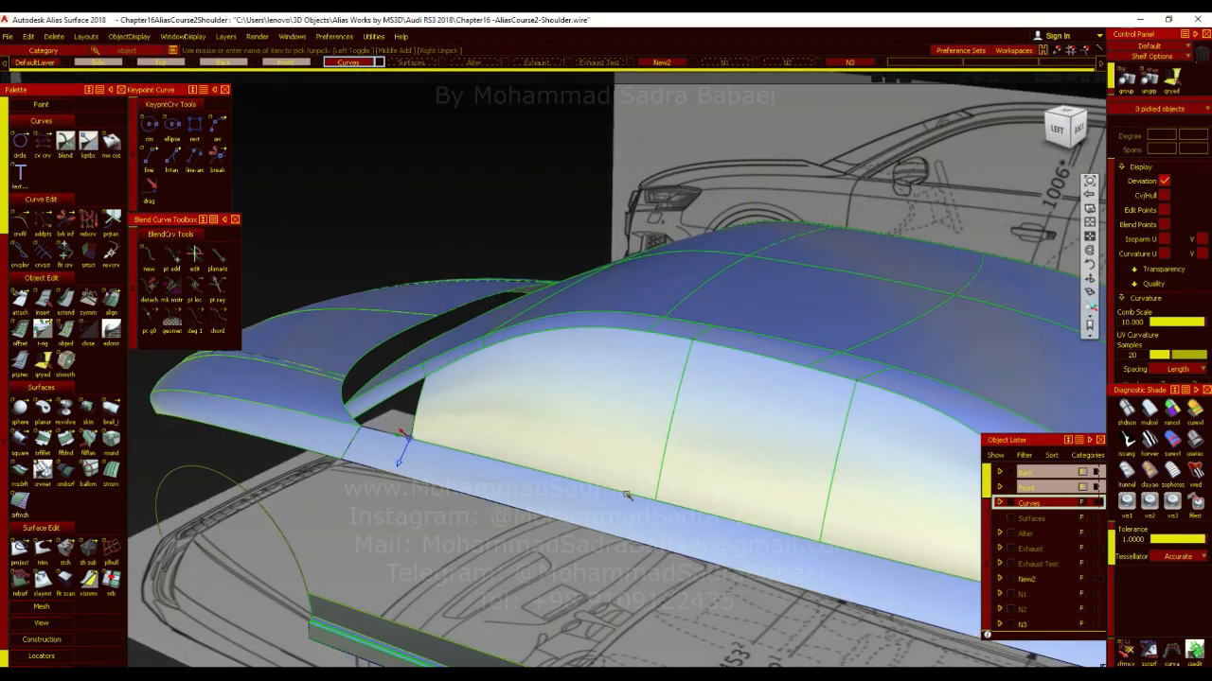
{"action": "middle_click_drag", "start_coordinate": [626, 495], "coordinate": [571, 489], "text": "alt+shift"}
{"action": "left_click_drag", "start_coordinate": [545, 487], "coordinate": [459, 467], "text": "alt+shift"}
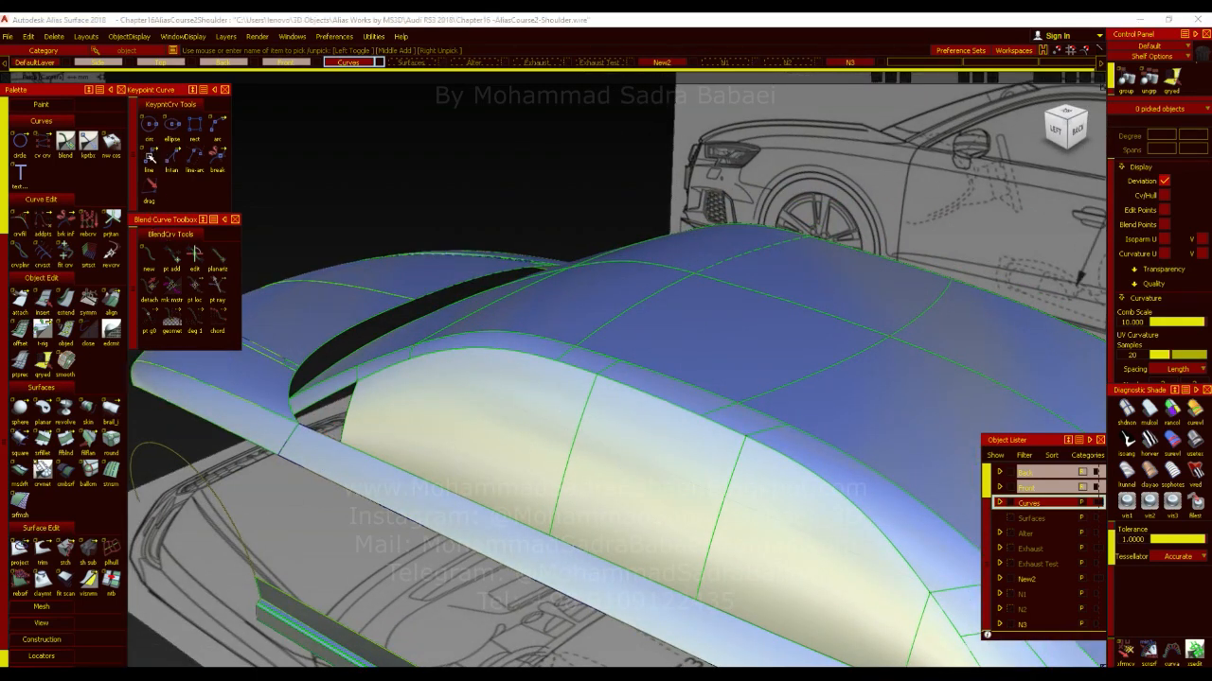
Draw a line about 464 mm long beside the side glass in the back view, following the glass's slope
{"action": "left_click_drag", "start_coordinate": [560, 542], "coordinate": [544, 538]}
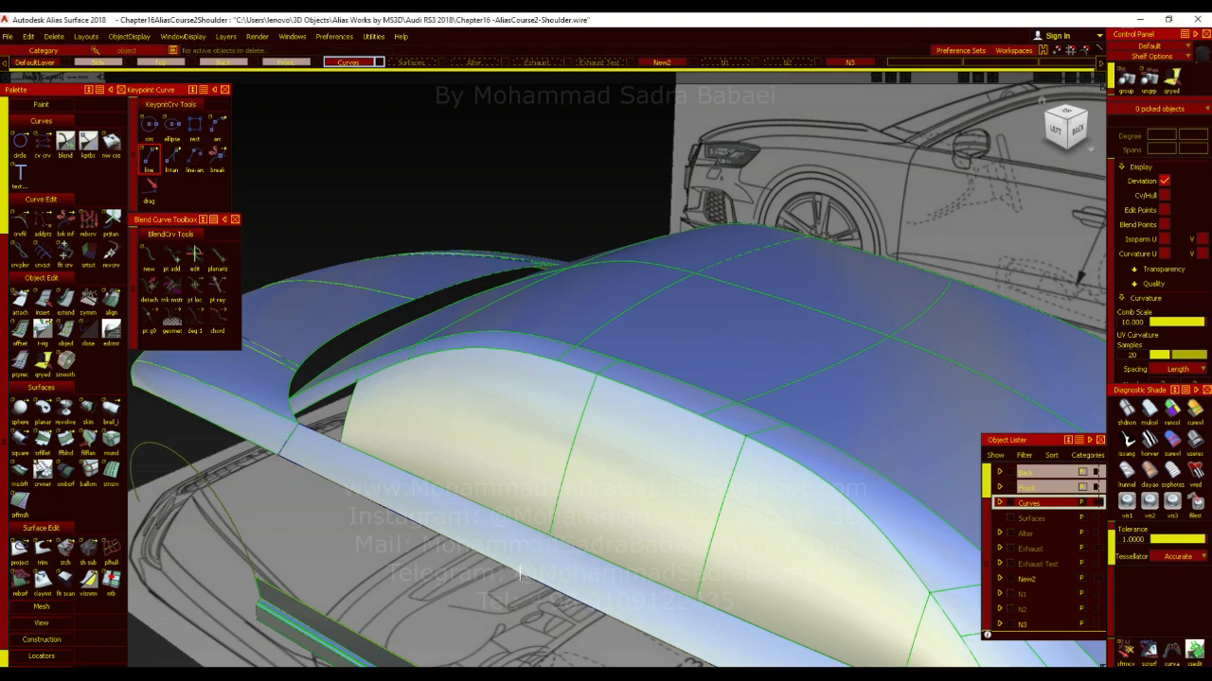
{"action": "left_click", "coordinate": [1082, 136]}
{"action": "middle_click_drag", "start_coordinate": [373, 437], "coordinate": [525, 540], "text": "alt+shift"}
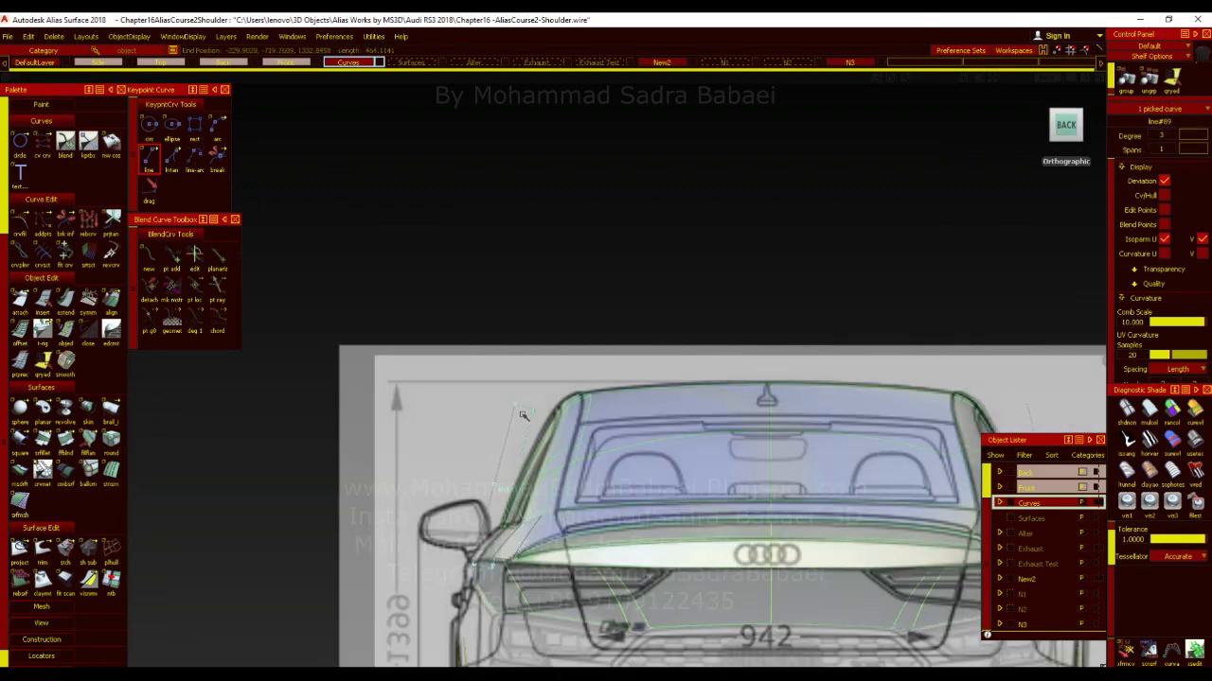
Move the line's two middle control points slightly outward to bow it, and compare it with the side glass in perspective
{"action": "mouse_move", "coordinate": [509, 422]}
{"action": "left_mouse_down", "text": "ctrl+shift"}
{"action": "mouse_move", "coordinate": [539, 424]}
{"action": "mouse_move", "coordinate": [480, 510]}
{"action": "left_mouse_up", "text": "ctrl+shift"}
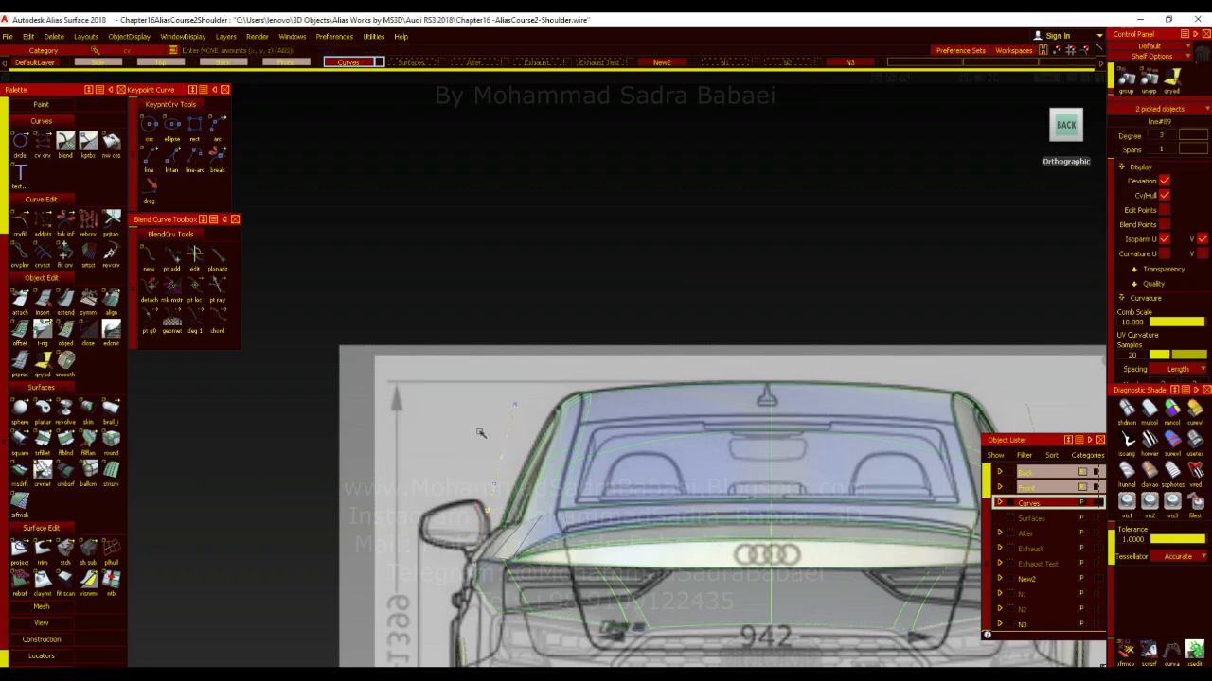
{"action": "left_click_drag", "start_coordinate": [475, 435], "coordinate": [478, 433]}
{"action": "key", "text": "F8"}
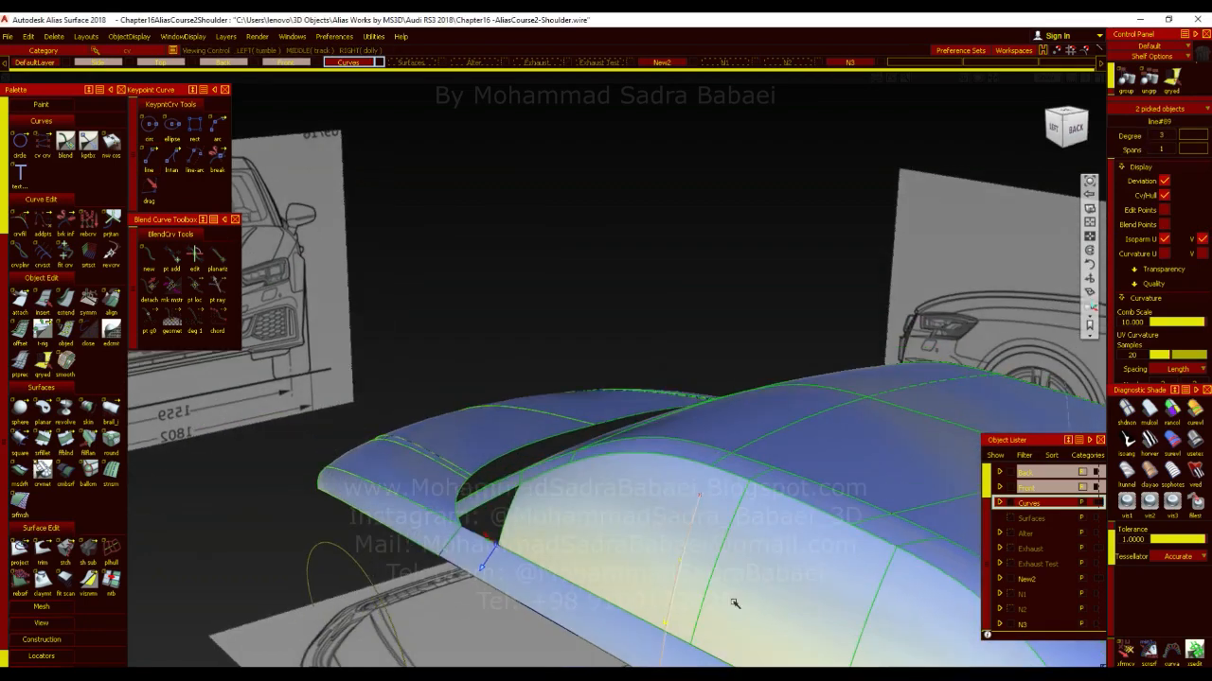
{"action": "middle_click_drag", "start_coordinate": [725, 562], "coordinate": [673, 492], "text": "alt+shift"}
{"action": "left_click_drag", "start_coordinate": [670, 494], "coordinate": [725, 581], "text": "alt+shift"}
{"action": "middle_click_drag", "start_coordinate": [644, 511], "coordinate": [584, 447], "text": "alt+shift"}
{"action": "left_click_drag", "start_coordinate": [584, 447], "coordinate": [582, 416], "text": "ctrl+shift"}
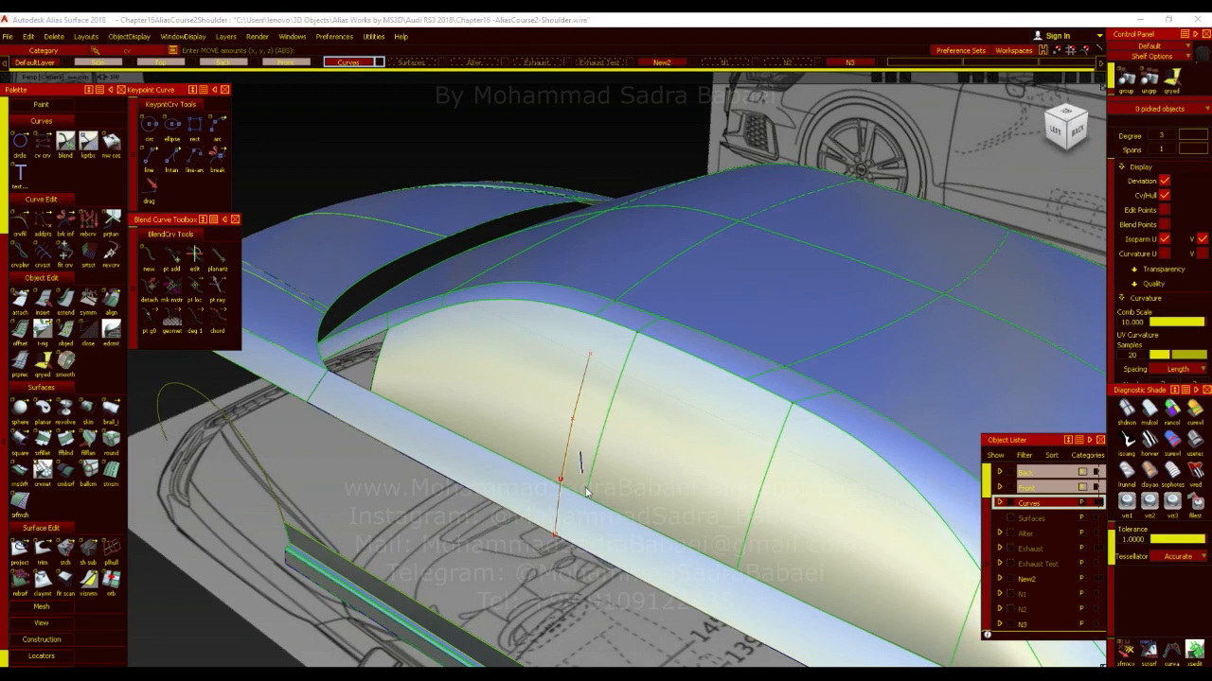
{"action": "left_click_drag", "start_coordinate": [485, 423], "coordinate": [492, 384], "text": "alt+shift"}
{"action": "right_click_drag", "start_coordinate": [492, 383], "coordinate": [445, 383], "text": "alt+shift"}
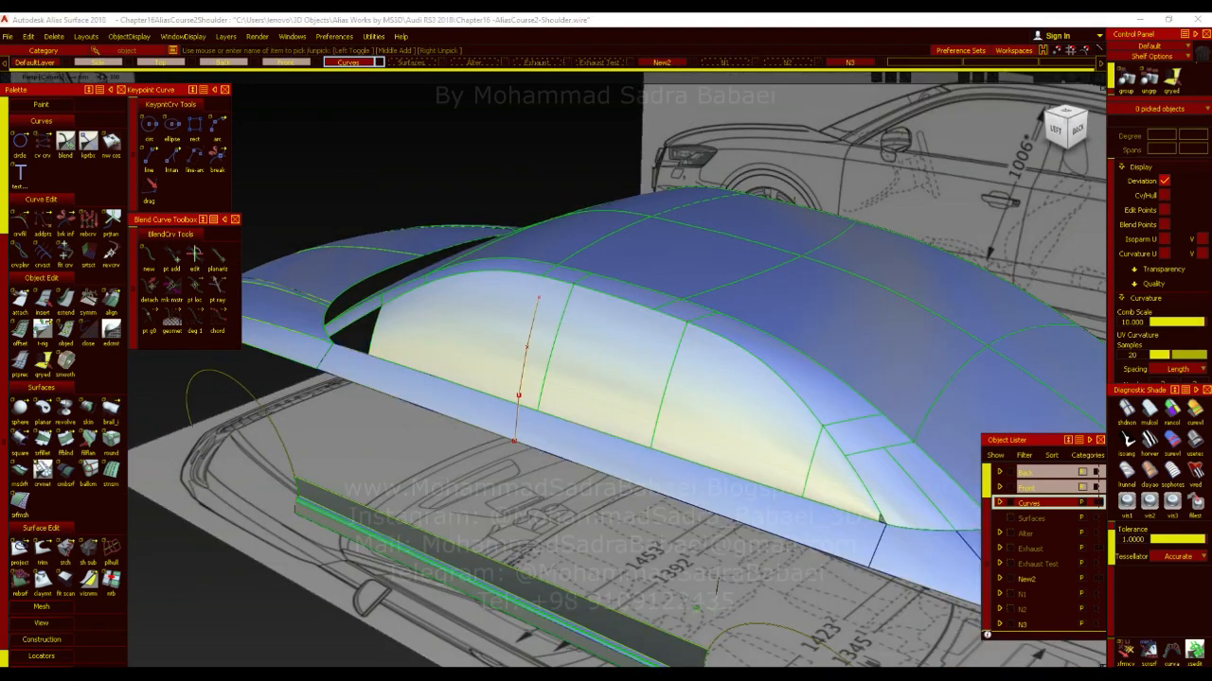
{"action": "left_click_drag", "start_coordinate": [182, 411], "coordinate": [136, 412], "text": "alt+shift"}
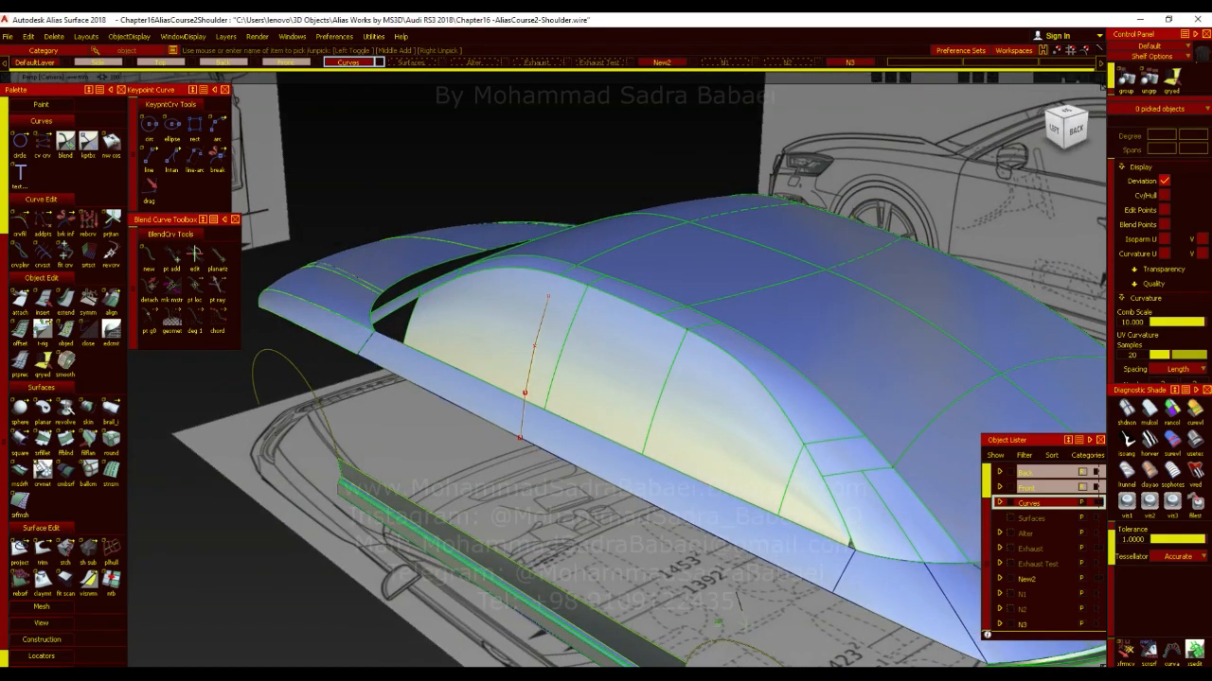
Try a Side Glass revolve in Barrel mode, placing the revolve points at the bowed curve's upper and lower ends
{"action": "double_click", "coordinate": [65, 408]}
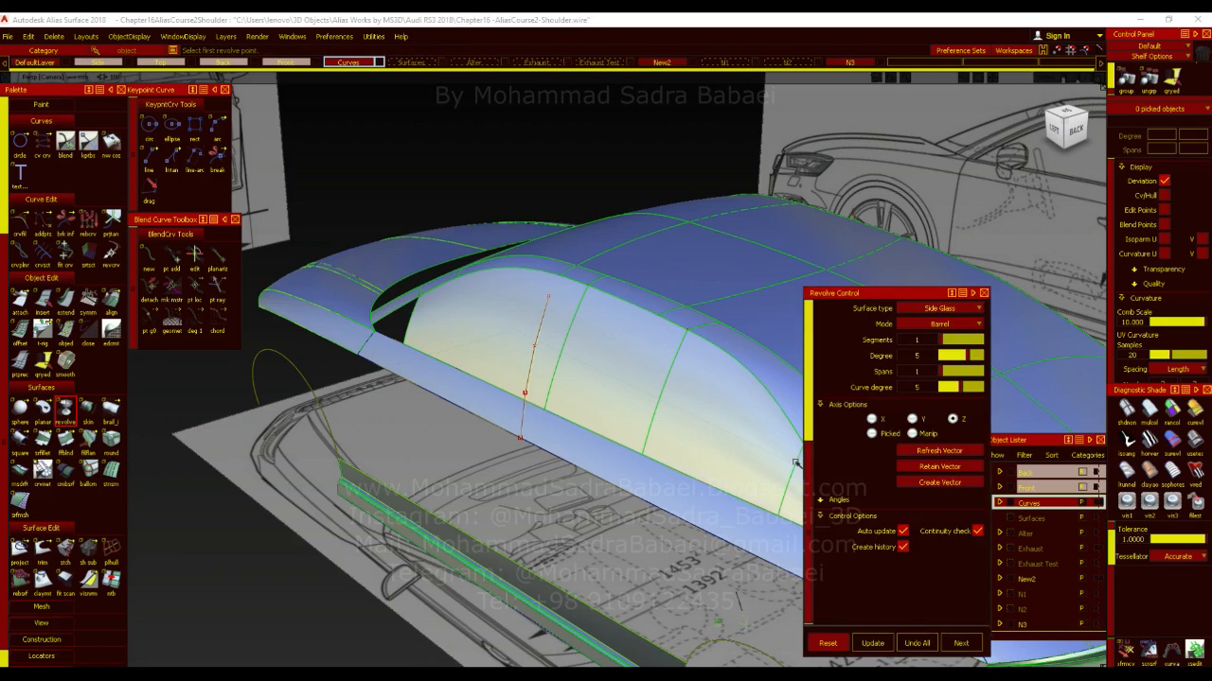
{"action": "left_click", "coordinate": [984, 293]}
{"action": "double_click", "coordinate": [69, 409]}
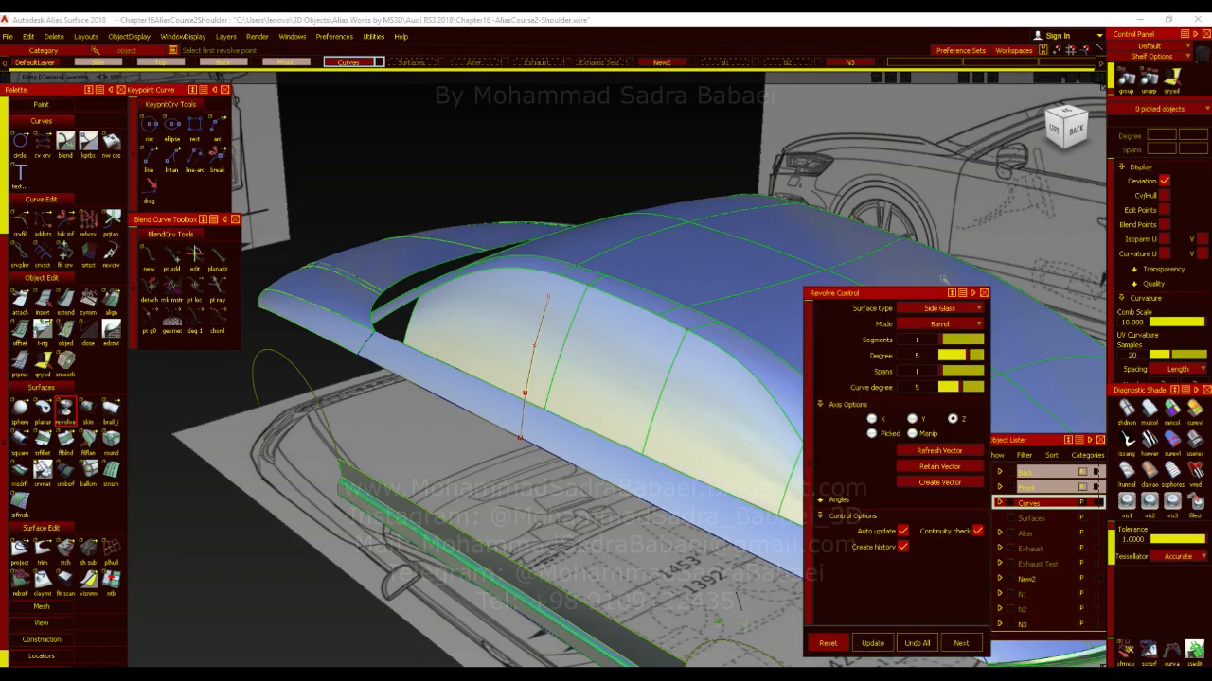
{"action": "left_click", "coordinate": [937, 311]}
{"action": "left_click", "coordinate": [940, 322]}
{"action": "left_click", "coordinate": [940, 308]}
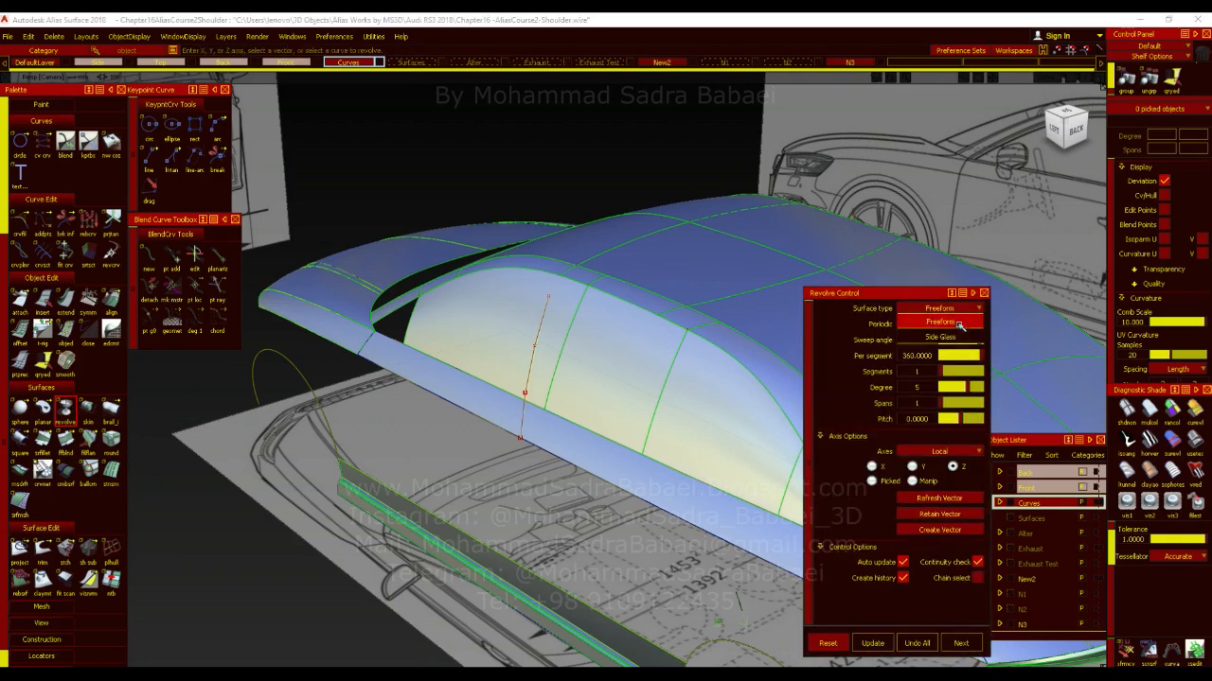
{"action": "left_click", "coordinate": [961, 337]}
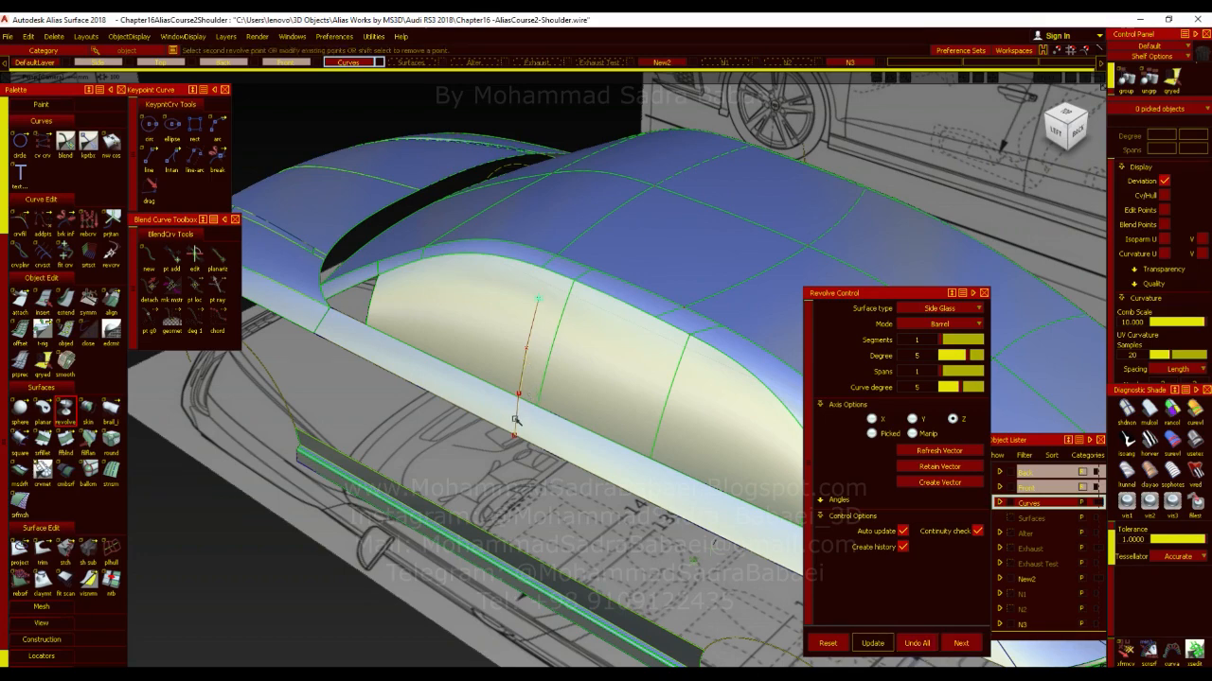
{"action": "left_click", "coordinate": [514, 434]}
{"action": "left_click_drag", "start_coordinate": [557, 429], "coordinate": [478, 402], "text": "alt+shift"}
{"action": "left_click_drag", "start_coordinate": [562, 461], "coordinate": [562, 405], "text": "ctrl+shift"}
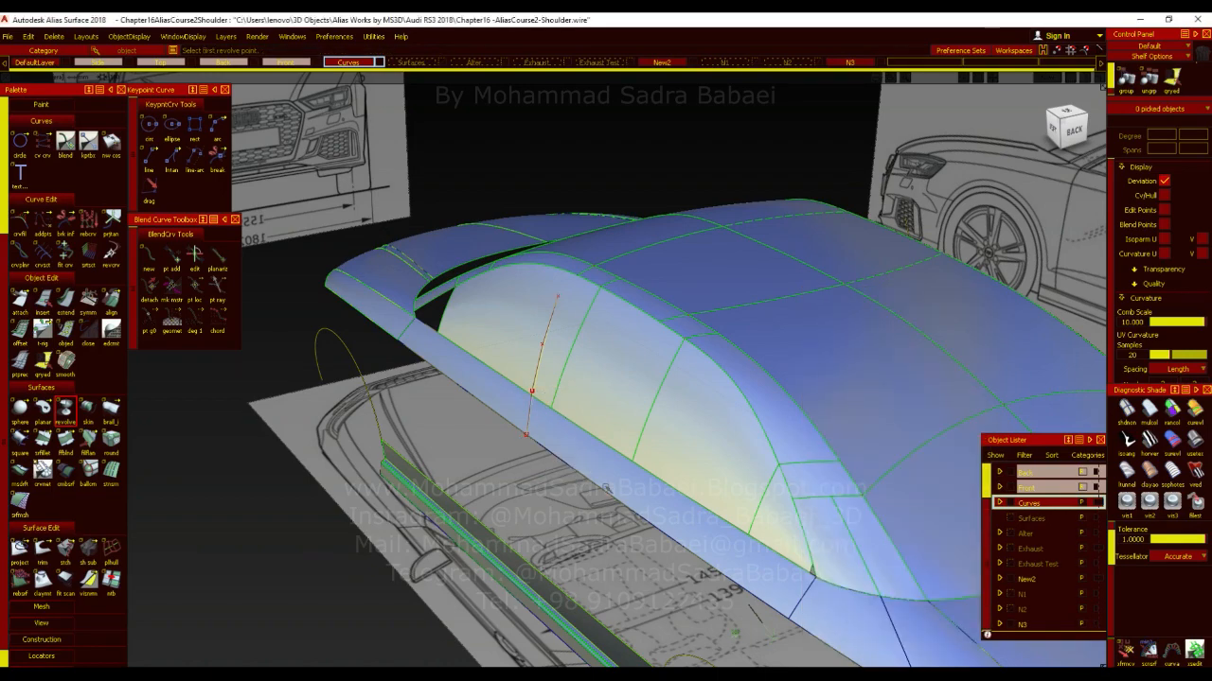
{"action": "left_click_drag", "start_coordinate": [543, 447], "coordinate": [586, 323], "text": "alt+shift"}
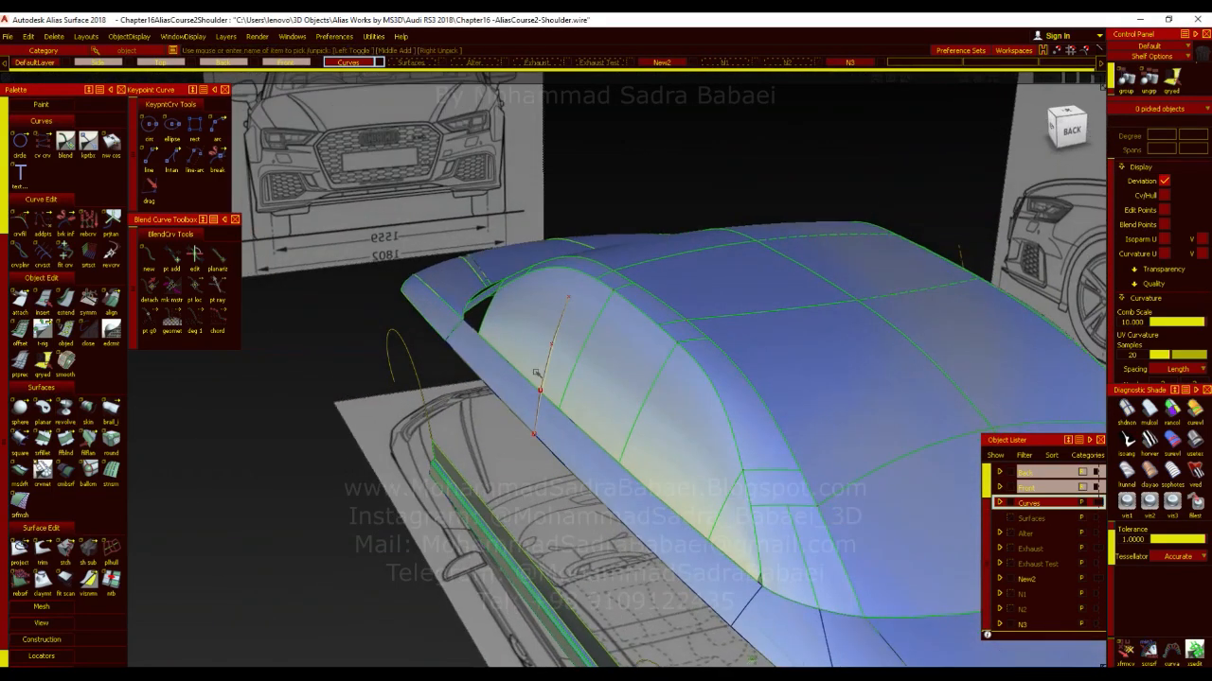
Set the rail surface tool to one generation curve and one rail curve
{"action": "double_click", "coordinate": [112, 411]}
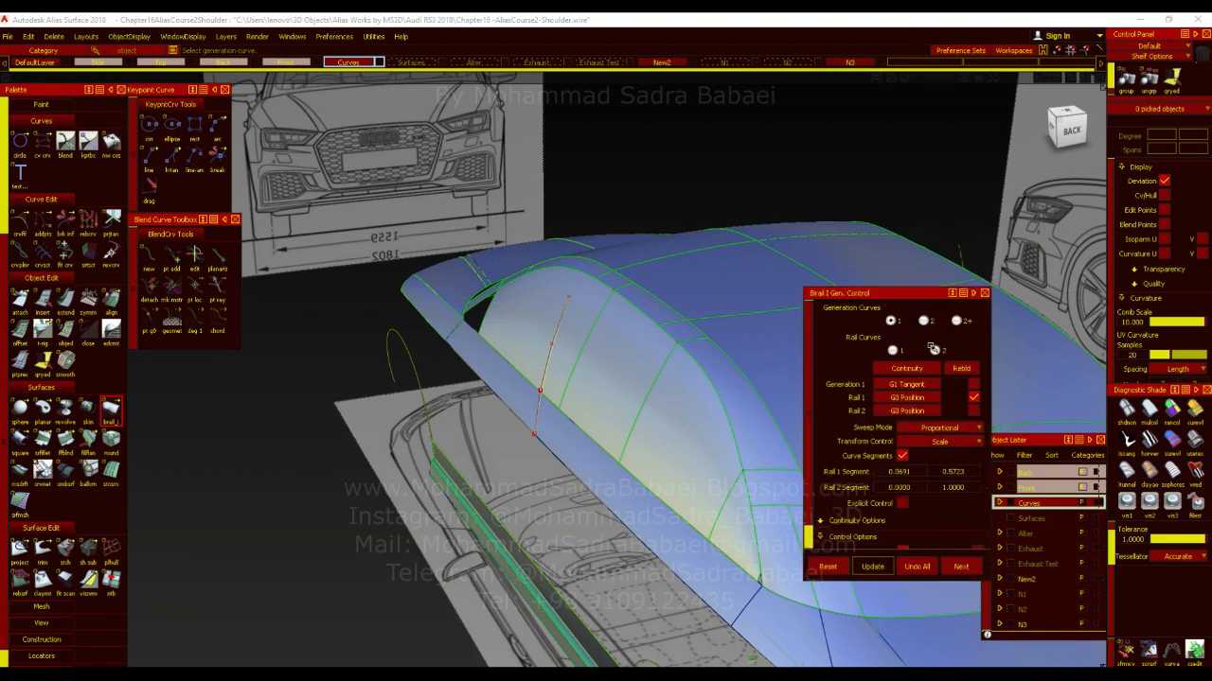
{"action": "left_click_drag", "start_coordinate": [585, 402], "coordinate": [550, 448], "text": "alt+shift"}
{"action": "left_click", "coordinate": [894, 351]}
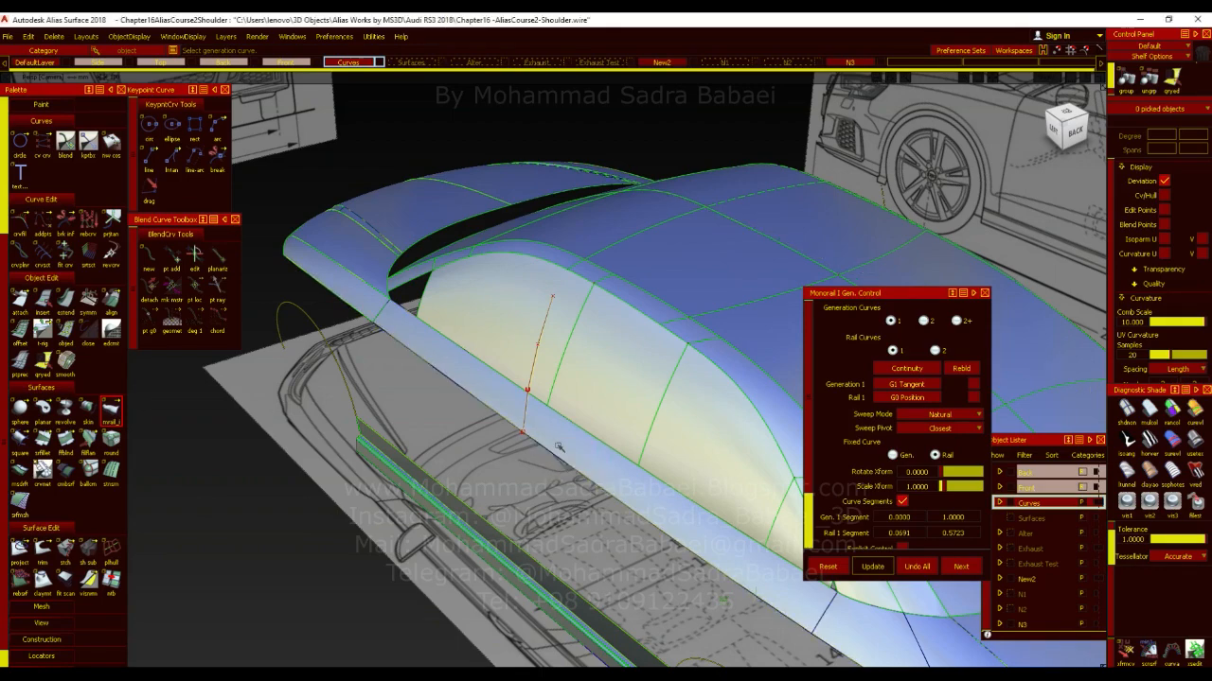
Try a monorail surface from the bowed curve and the shoulder edge, inspect it around the car, and undo it
{"action": "left_click", "coordinate": [526, 407]}
{"action": "left_click_drag", "start_coordinate": [632, 414], "coordinate": [547, 378], "text": "alt+shift"}
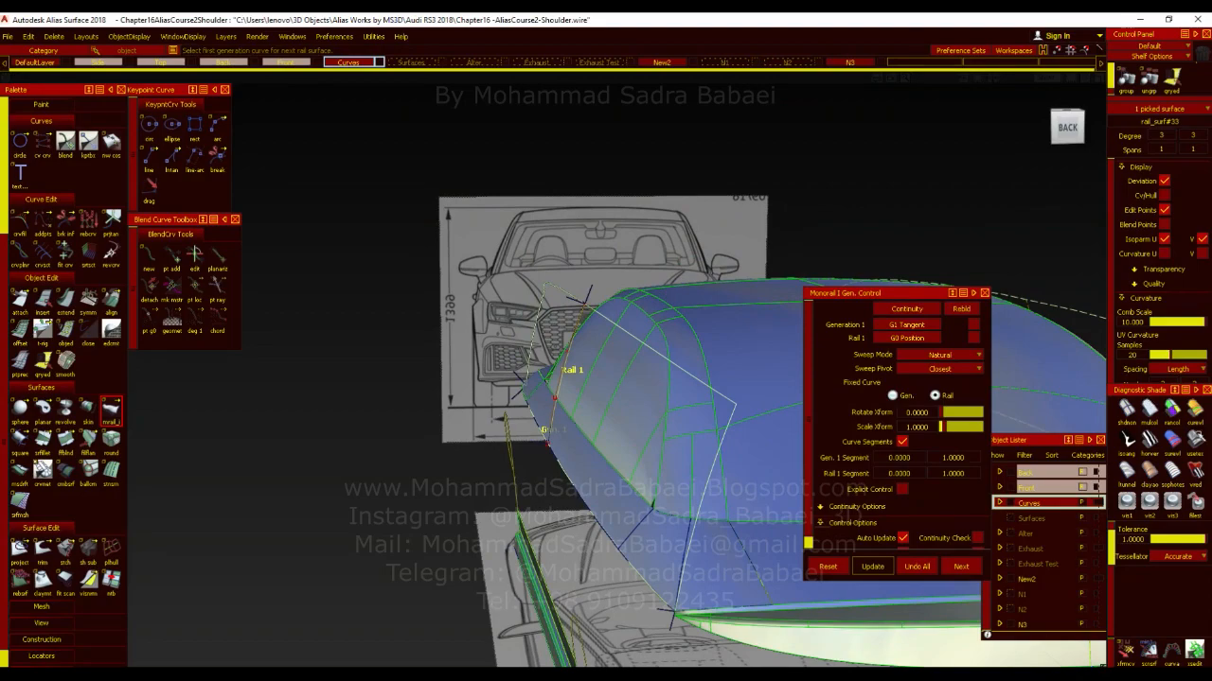
{"action": "mouse_move", "coordinate": [831, 455]}
{"action": "left_mouse_down", "text": "alt+shift"}
{"action": "mouse_move", "coordinate": [606, 476]}
{"action": "mouse_move", "coordinate": [966, 621]}
{"action": "mouse_move", "coordinate": [376, 352]}
{"action": "mouse_move", "coordinate": [424, 386]}
{"action": "left_mouse_up", "text": "alt+shift"}
{"action": "left_click_drag", "start_coordinate": [518, 420], "coordinate": [616, 443], "text": "alt+shift"}
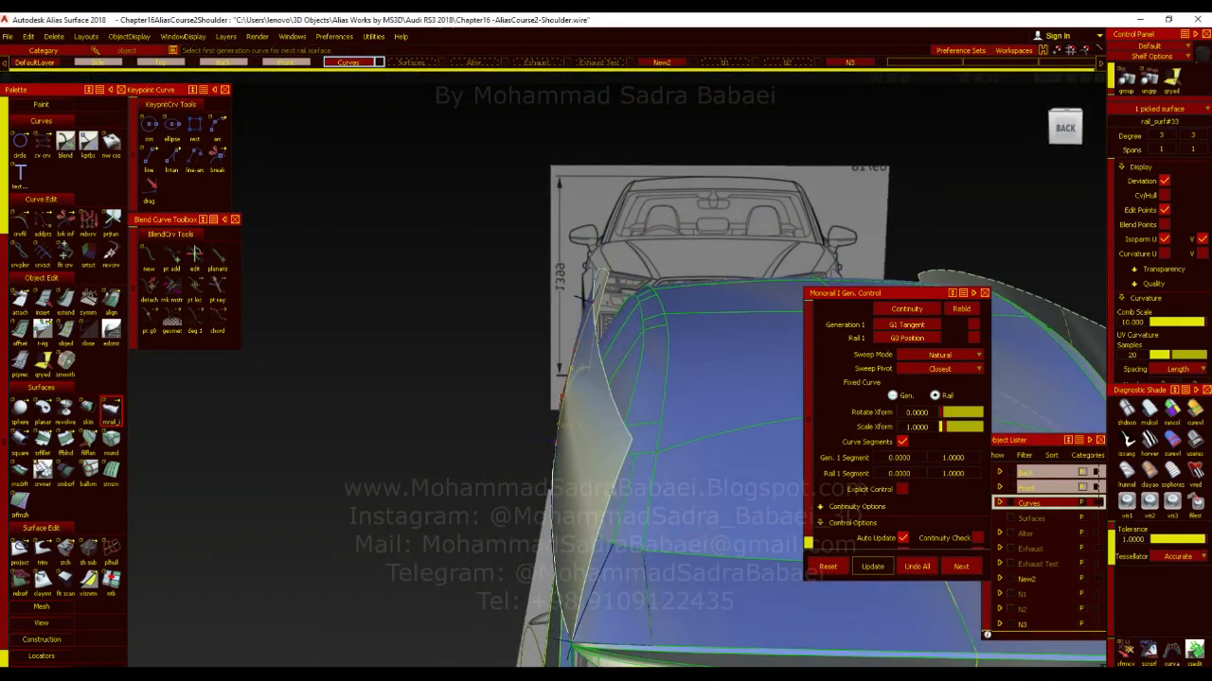
{"action": "left_click_drag", "start_coordinate": [493, 460], "coordinate": [624, 489], "text": "alt+shift"}
{"action": "mouse_move", "coordinate": [625, 488]}
{"action": "right_mouse_down", "text": "alt+shift"}
{"action": "mouse_move", "coordinate": [651, 489]}
{"action": "mouse_move", "coordinate": [629, 490]}
{"action": "right_mouse_up", "text": "alt+shift"}
{"action": "left_click_drag", "start_coordinate": [629, 490], "coordinate": [676, 465], "text": "alt+shift"}
{"action": "left_click_drag", "start_coordinate": [516, 382], "coordinate": [502, 471], "text": "alt+shift"}
{"action": "right_click_drag", "start_coordinate": [502, 471], "coordinate": [611, 478], "text": "alt+shift"}
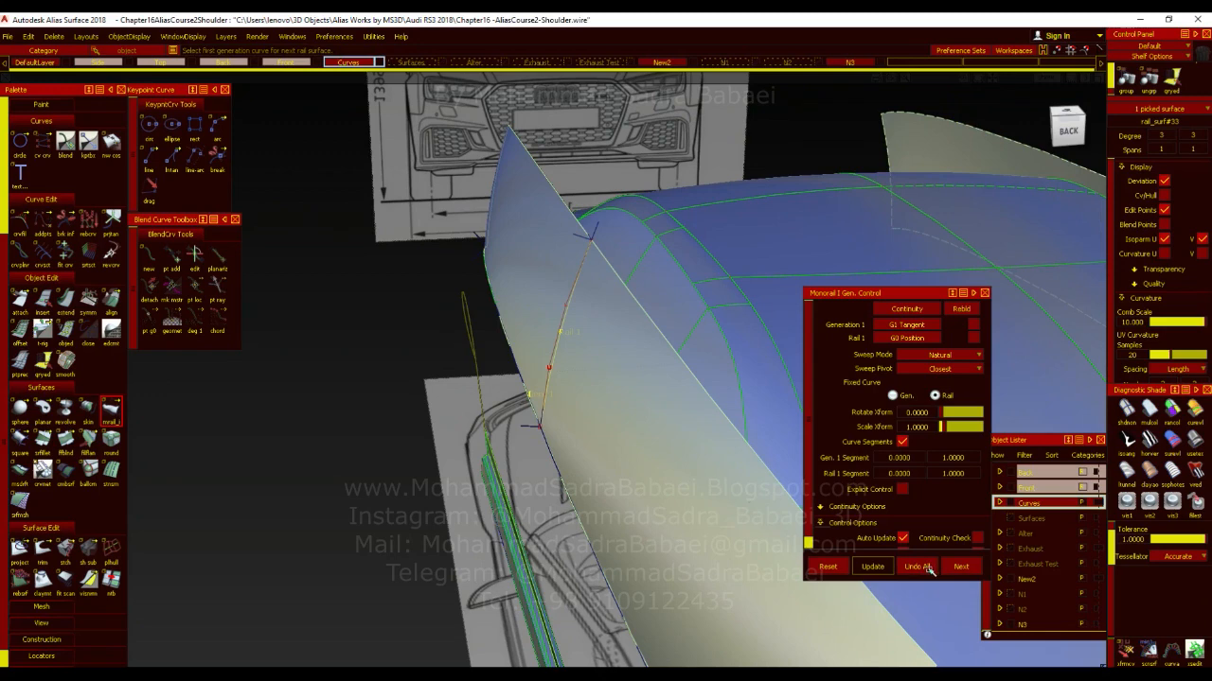
{"action": "left_click", "coordinate": [919, 567]}
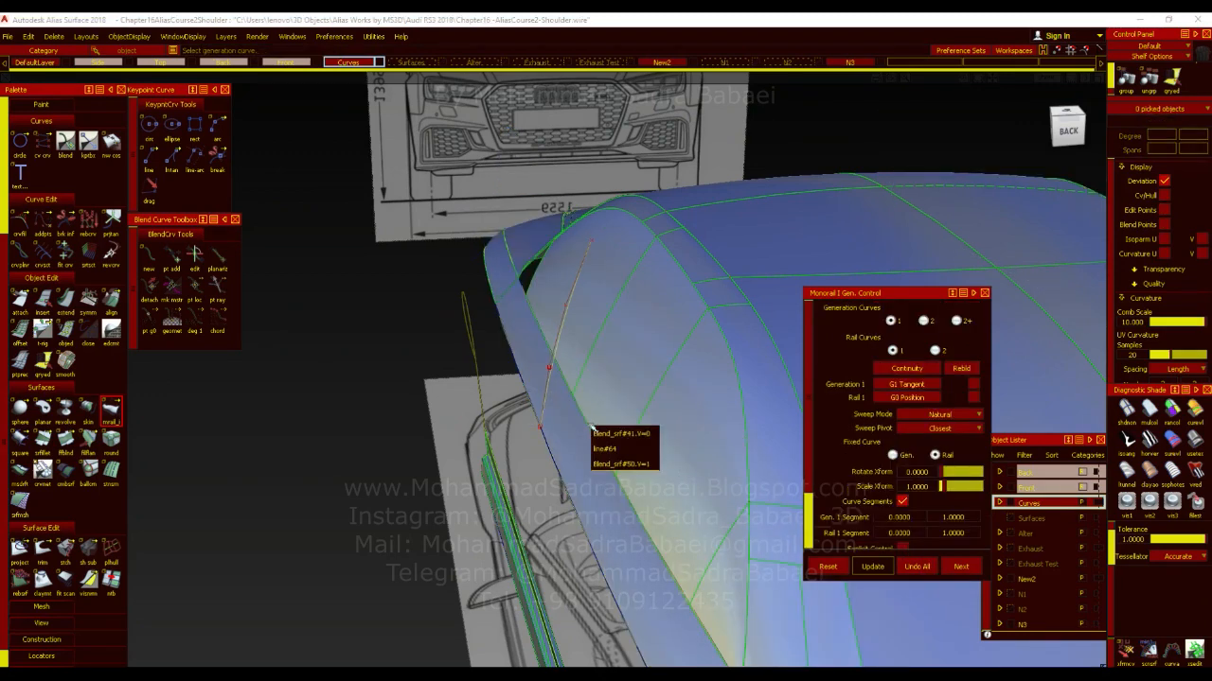
Try another monorail surface from the bowed curve along the shoulder edge, and compare it with the side glass from the rear
{"action": "left_click", "coordinate": [602, 447]}
{"action": "left_click", "coordinate": [584, 376]}
{"action": "left_click", "coordinate": [590, 379]}
{"action": "left_click", "coordinate": [1201, 442]}
{"action": "left_click", "coordinate": [1175, 412]}
{"action": "mouse_move", "coordinate": [671, 322]}
{"action": "left_mouse_down", "text": "alt+shift"}
{"action": "mouse_move", "coordinate": [854, 411]}
{"action": "mouse_move", "coordinate": [1093, 483]}
{"action": "mouse_move", "coordinate": [1191, 459]}
{"action": "left_mouse_up", "text": "alt+shift"}
{"action": "left_click_drag", "start_coordinate": [560, 452], "coordinate": [536, 377], "text": "alt+shift"}
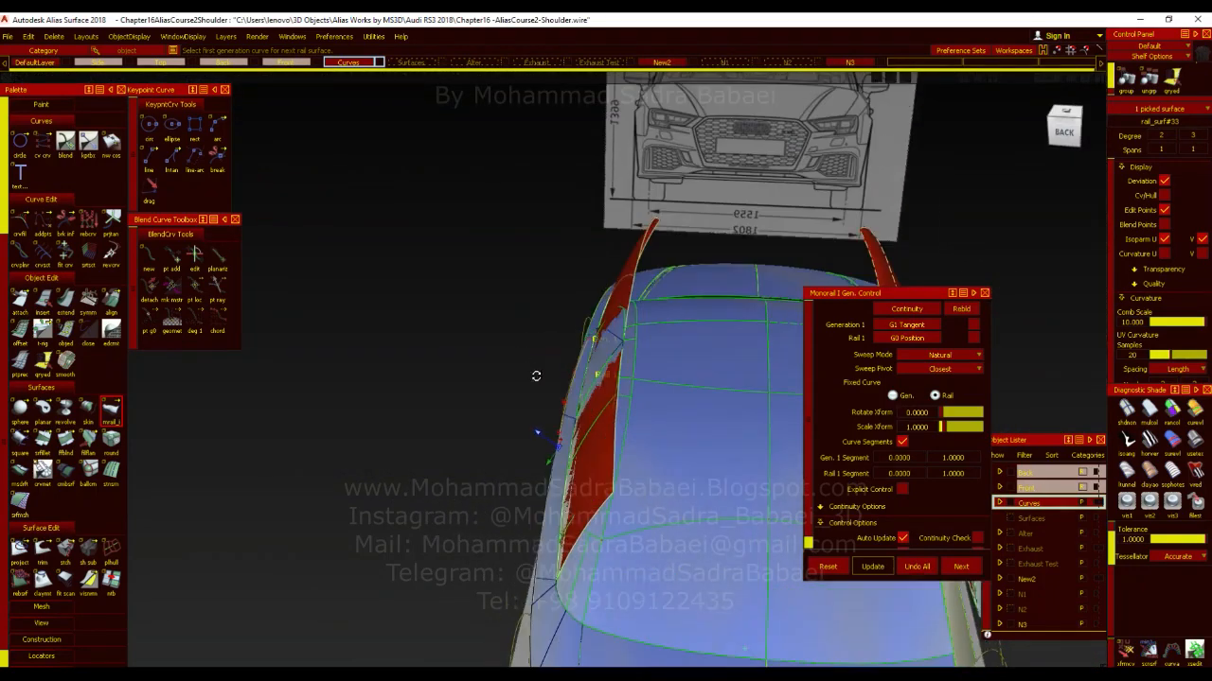
{"action": "scroll", "coordinate": [608, 495], "scroll_direction": "up", "scroll_amount": 5, "text": "alt+shift"}
{"action": "left_click_drag", "start_coordinate": [613, 490], "coordinate": [580, 462], "text": "alt+shift"}
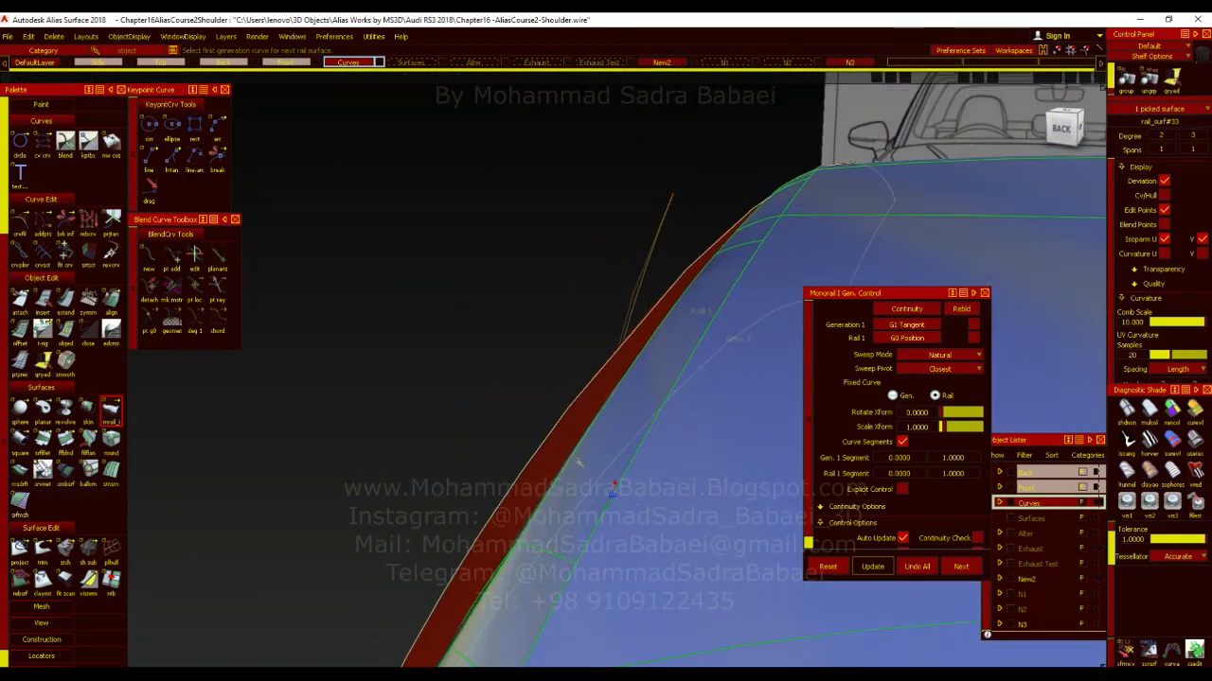
{"action": "left_click_drag", "start_coordinate": [538, 512], "coordinate": [469, 342], "text": "alt+shift"}
{"action": "key", "text": "ctrl+s"}
{"action": "middle_click_drag", "start_coordinate": [469, 342], "coordinate": [546, 408], "text": "alt+shift"}
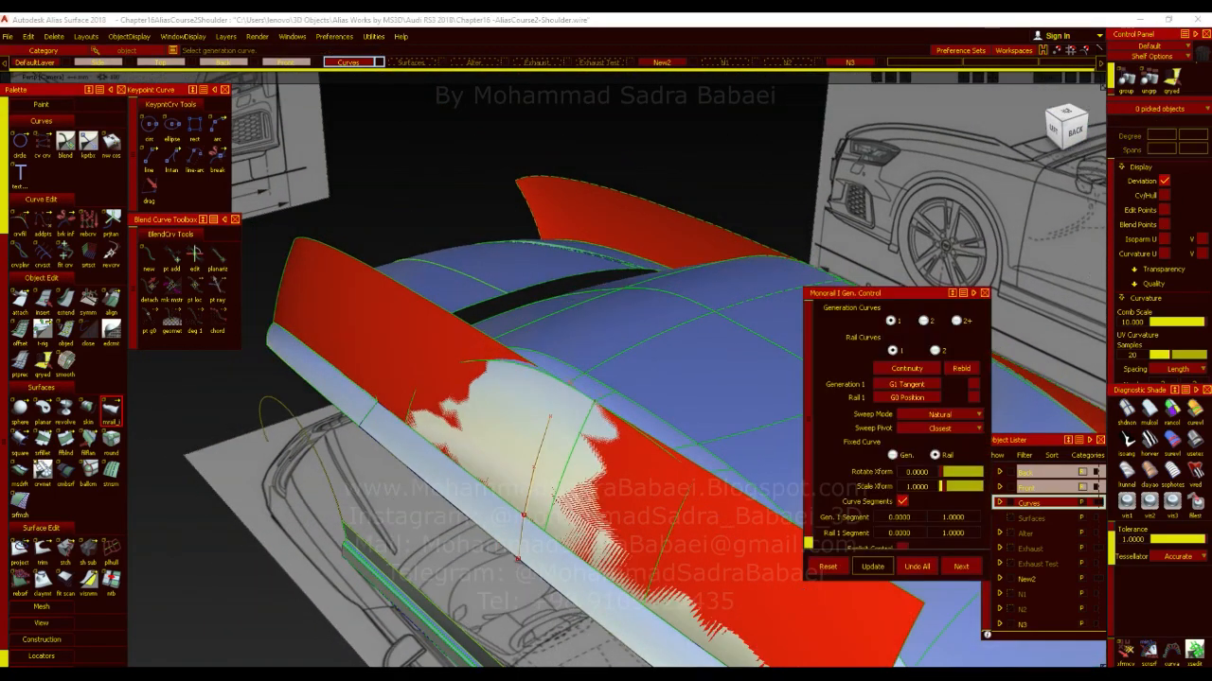
Delete the trial monorail surface from the shoulder, keeping the original side glass
{"action": "left_click_drag", "start_coordinate": [569, 365], "coordinate": [814, 331], "text": "ctrl+shift"}
{"action": "middle_click_drag", "start_coordinate": [814, 332], "coordinate": [480, 225], "text": "alt+shift"}
{"action": "left_click_drag", "start_coordinate": [615, 489], "coordinate": [378, 447], "text": "alt+shift"}
{"action": "right_click_drag", "start_coordinate": [378, 446], "coordinate": [539, 331], "text": "alt+shift"}
{"action": "left_click", "coordinate": [542, 225]}
{"action": "key", "text": "Delete"}
{"action": "key", "text": "Return"}
Delete the bowed construction curve standing against the side glass
{"action": "left_click_drag", "start_coordinate": [537, 387], "coordinate": [557, 454], "text": "alt+shift"}
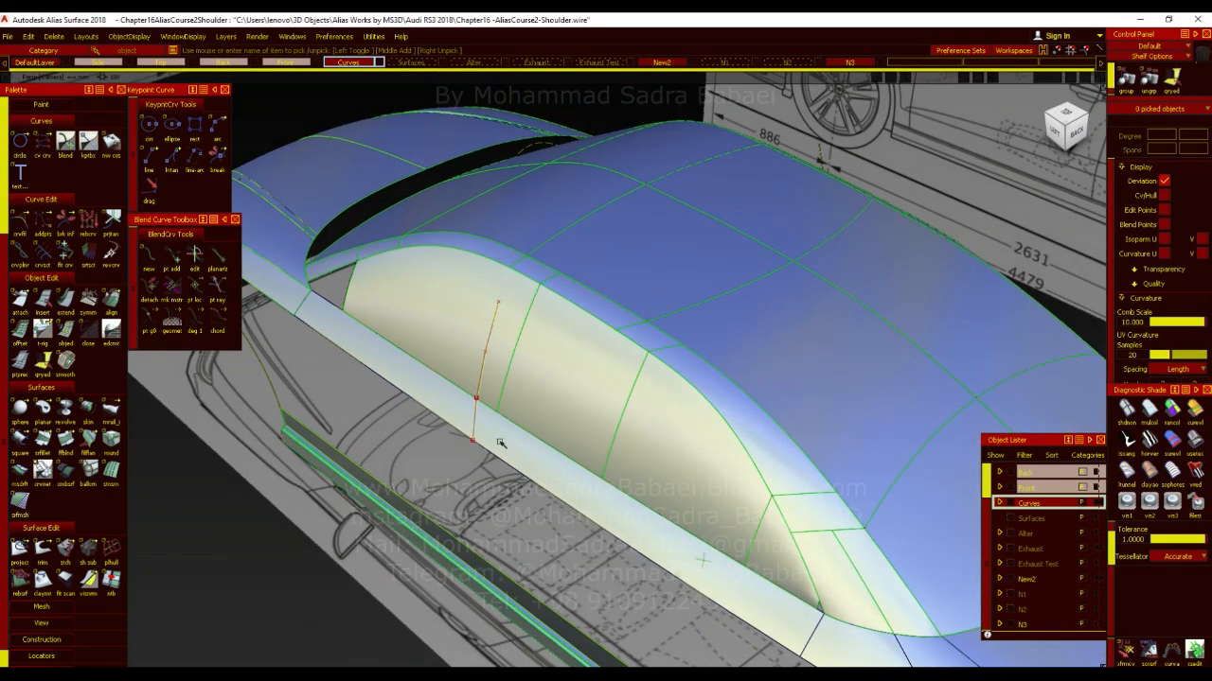
{"action": "key", "text": "Delete"}
{"action": "key", "text": "Return"}
Select the side glass surface and its small rear surface, and turn off their isoparm display
{"action": "left_click_drag", "start_coordinate": [555, 398], "coordinate": [538, 354], "text": "alt+shift"}
{"action": "right_click_drag", "start_coordinate": [539, 354], "coordinate": [547, 424], "text": "alt+shift"}
{"action": "left_click_drag", "start_coordinate": [548, 424], "coordinate": [539, 403], "text": "alt+shift"}
{"action": "right_click_drag", "start_coordinate": [540, 403], "coordinate": [560, 407], "text": "alt+shift"}
{"action": "left_click_drag", "start_coordinate": [559, 407], "coordinate": [514, 407], "text": "alt+shift"}
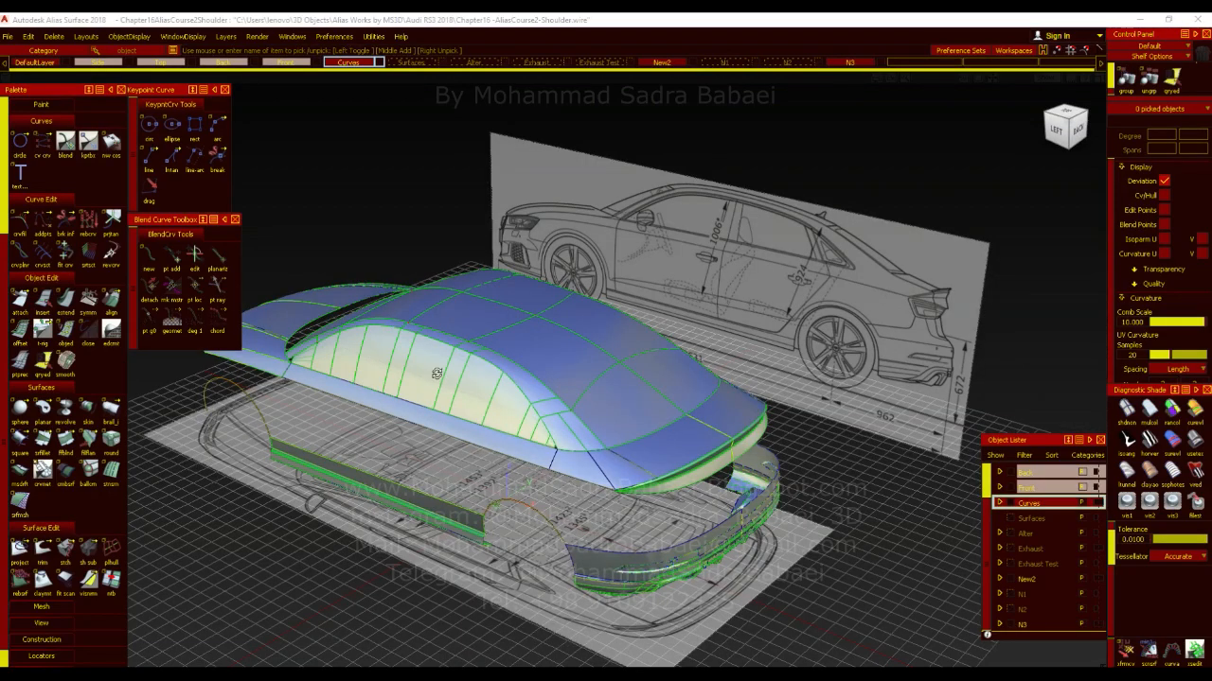
{"action": "left_click", "coordinate": [433, 370], "text": "alt+shift"}
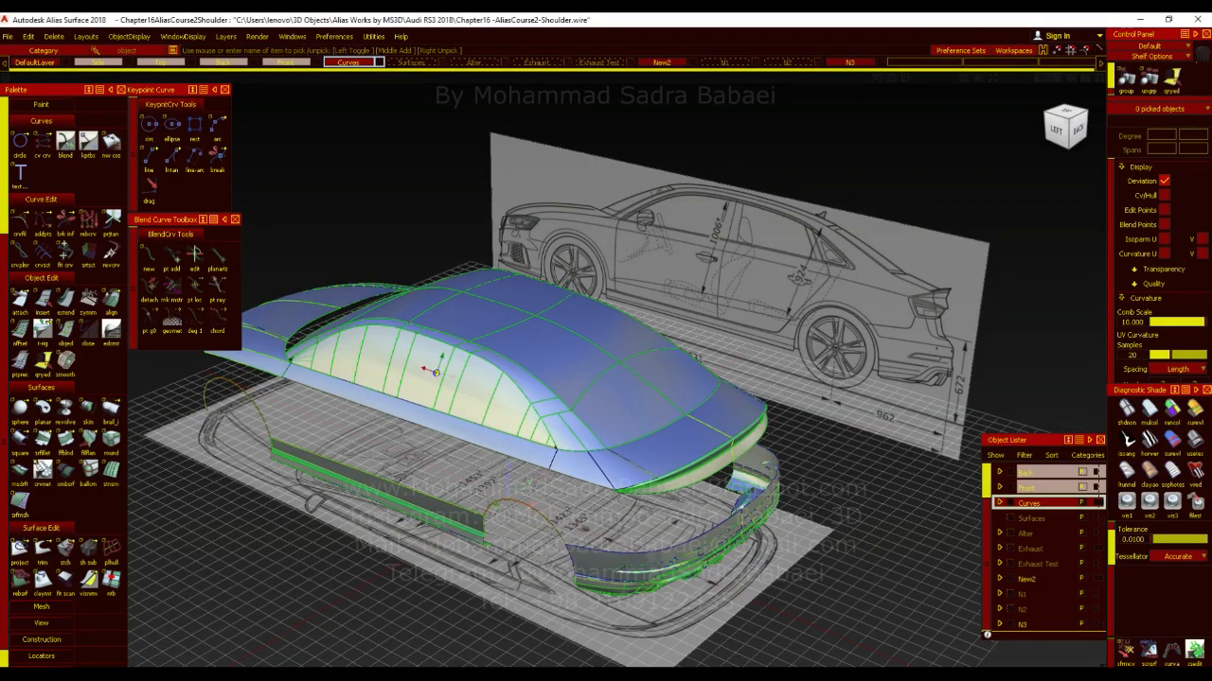
{"action": "middle_click_drag", "start_coordinate": [433, 370], "coordinate": [561, 377], "text": "alt+shift"}
{"action": "left_click_drag", "start_coordinate": [560, 376], "coordinate": [658, 393], "text": "alt+shift"}
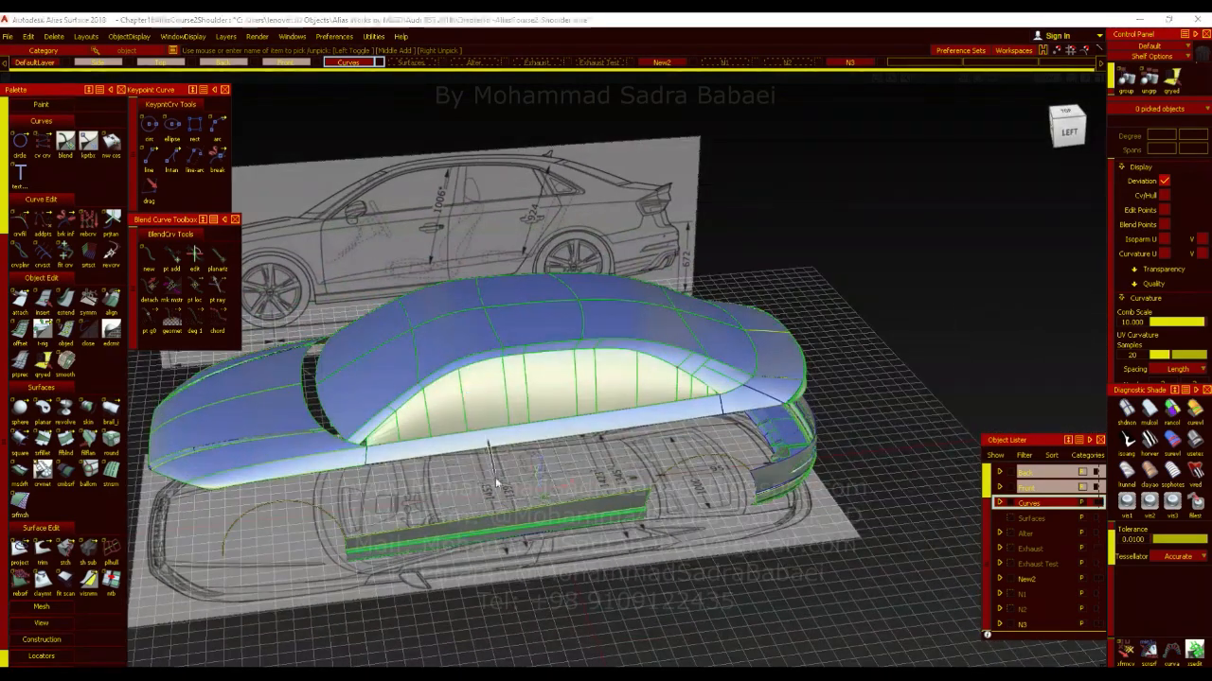
{"action": "left_click", "coordinate": [391, 434]}
{"action": "right_click_drag", "start_coordinate": [710, 392], "coordinate": [768, 426], "text": "alt+shift"}
{"action": "left_click", "coordinate": [728, 408]}
{"action": "left_click", "coordinate": [1166, 240]}
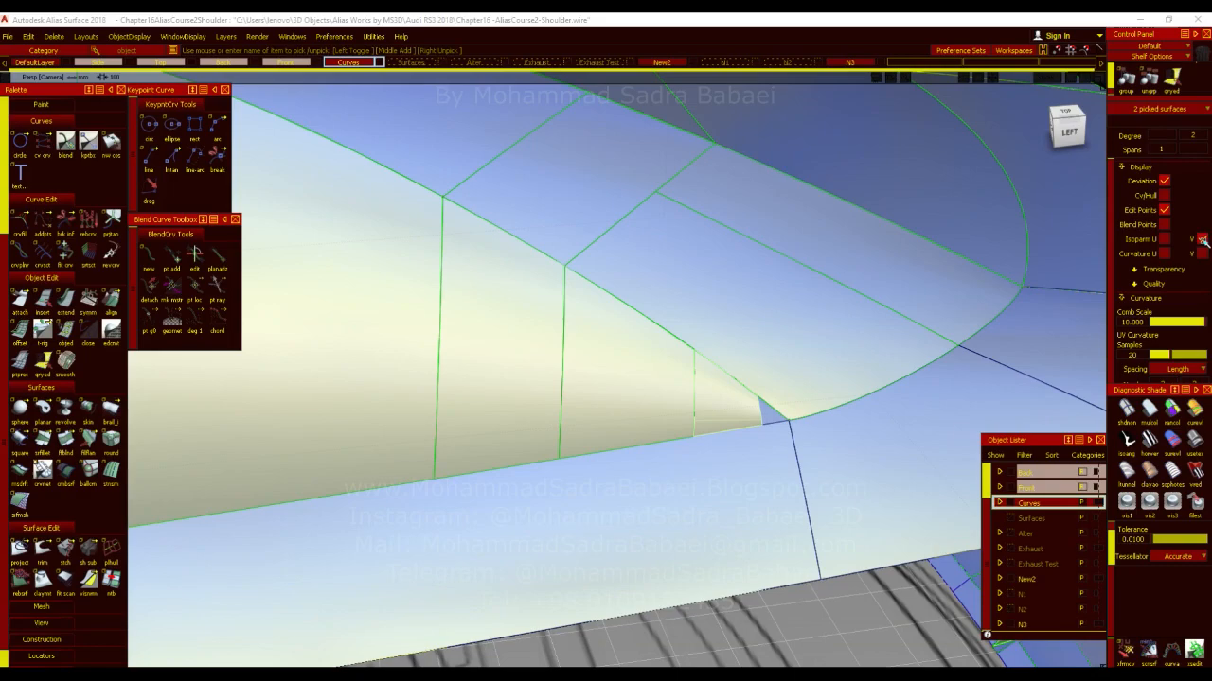
{"action": "left_click_drag", "start_coordinate": [659, 388], "coordinate": [668, 445], "text": "ctrl+shift"}
Hide the model's wireframe and inspect the side glass with curvature evaluation shading
{"action": "right_click_drag", "start_coordinate": [616, 433], "coordinate": [349, 383], "text": "alt+shift"}
{"action": "middle_click_drag", "start_coordinate": [612, 426], "coordinate": [789, 380], "text": "alt+shift"}
{"action": "left_click_drag", "start_coordinate": [790, 380], "coordinate": [897, 464], "text": "alt+shift"}
{"action": "key", "text": "alt+m"}
{"action": "left_click", "coordinate": [1197, 413]}
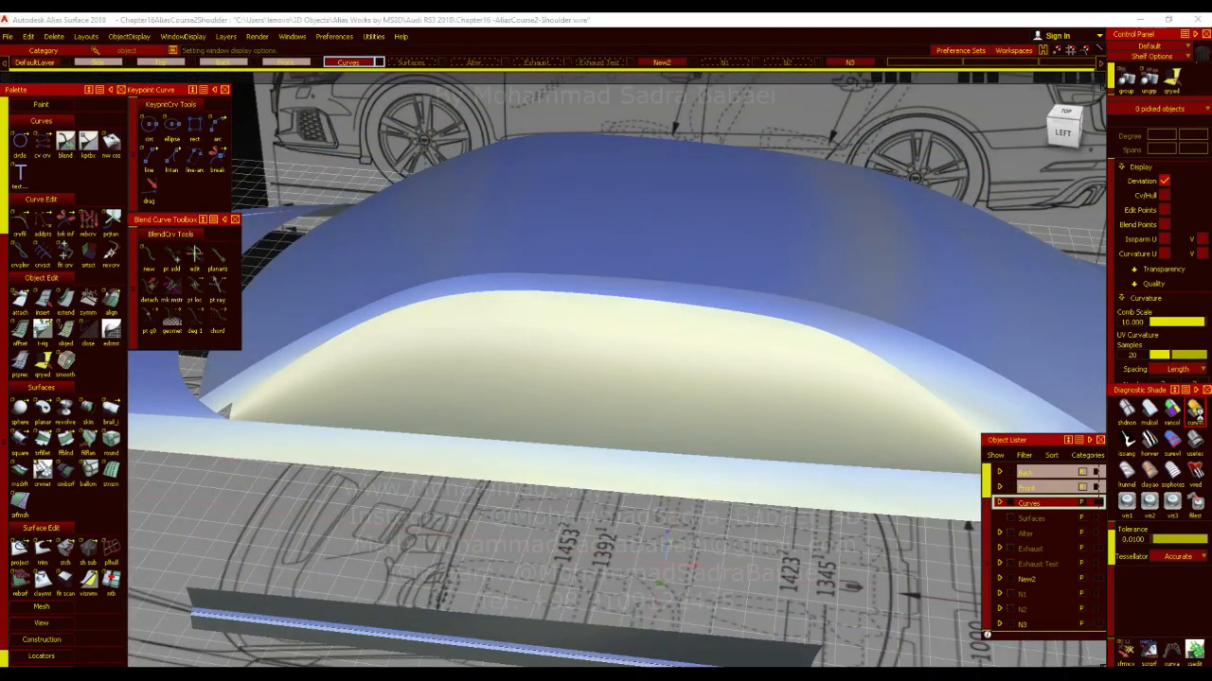
{"action": "left_click_drag", "start_coordinate": [670, 372], "coordinate": [535, 382], "text": "alt+shift"}
Examine the roof, side glass and shoulder transitions with horizontal/vertical zebra stripe shading
{"action": "left_click", "coordinate": [1149, 442]}
{"action": "left_click_drag", "start_coordinate": [727, 428], "coordinate": [721, 395], "text": "alt+shift"}
{"action": "mouse_move", "coordinate": [701, 382]}
{"action": "right_mouse_down", "text": "alt+shift"}
{"action": "mouse_move", "coordinate": [690, 417]}
{"action": "mouse_move", "coordinate": [687, 387]}
{"action": "mouse_move", "coordinate": [417, 478]}
{"action": "right_mouse_up", "text": "alt+shift"}
{"action": "mouse_move", "coordinate": [417, 478]}
{"action": "left_mouse_down", "text": "alt+shift"}
{"action": "mouse_move", "coordinate": [690, 387]}
{"action": "mouse_move", "coordinate": [193, 330]}
{"action": "mouse_move", "coordinate": [697, 411]}
{"action": "mouse_move", "coordinate": [1098, 425]}
{"action": "left_mouse_up", "text": "alt+shift"}
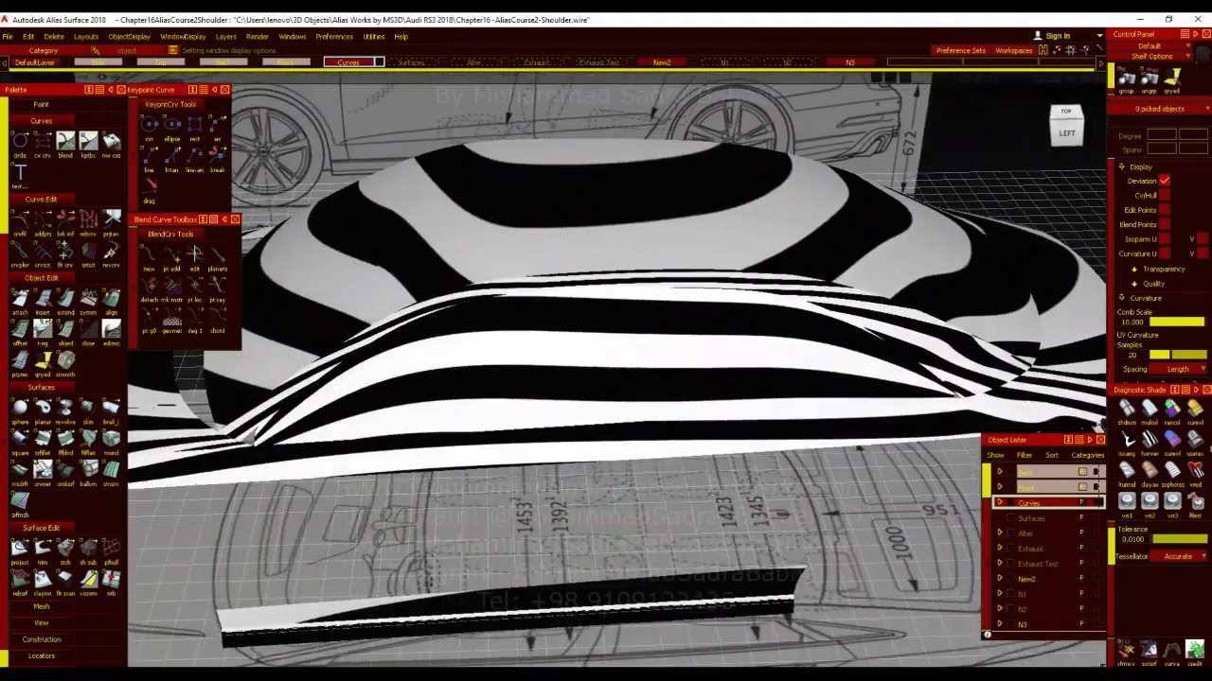
Apply the texture-based diagnostic shading and examine the highlights along the side glass and shoulder from several angles
{"action": "left_click", "coordinate": [1194, 439]}
{"action": "left_click_drag", "start_coordinate": [984, 445], "coordinate": [757, 452], "text": "alt+shift"}
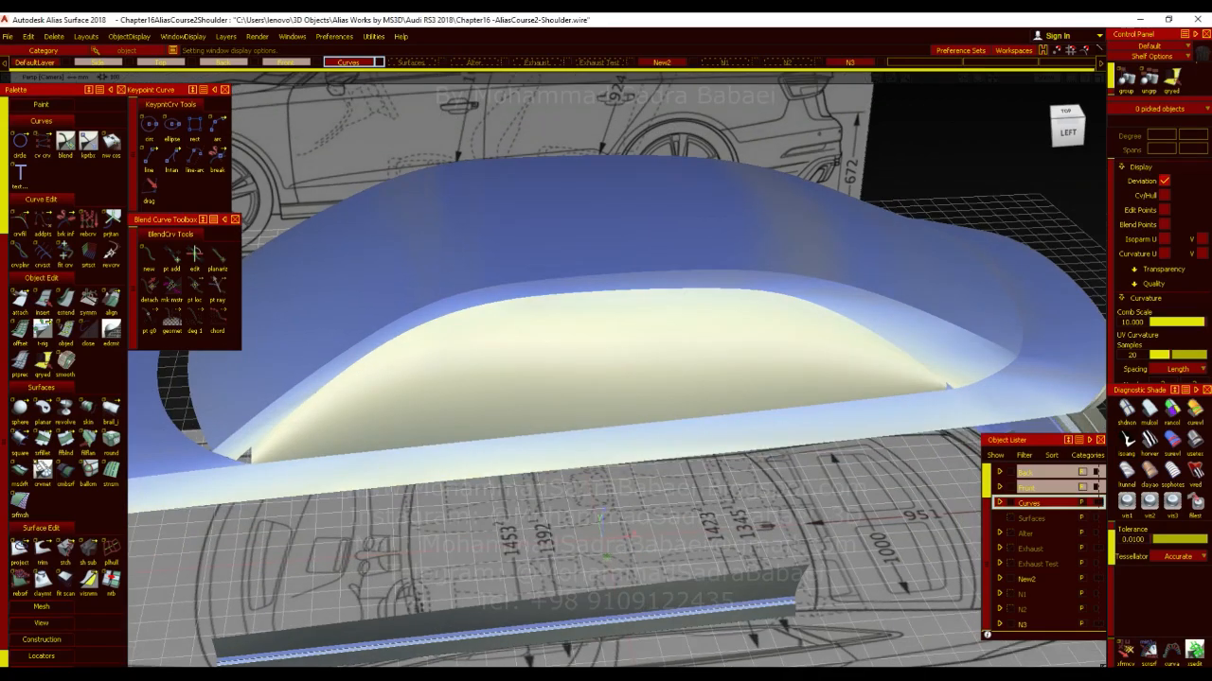
{"action": "left_click_drag", "start_coordinate": [631, 416], "coordinate": [655, 447], "text": "alt+shift"}
{"action": "right_click_drag", "start_coordinate": [696, 480], "coordinate": [505, 470], "text": "alt+shift"}
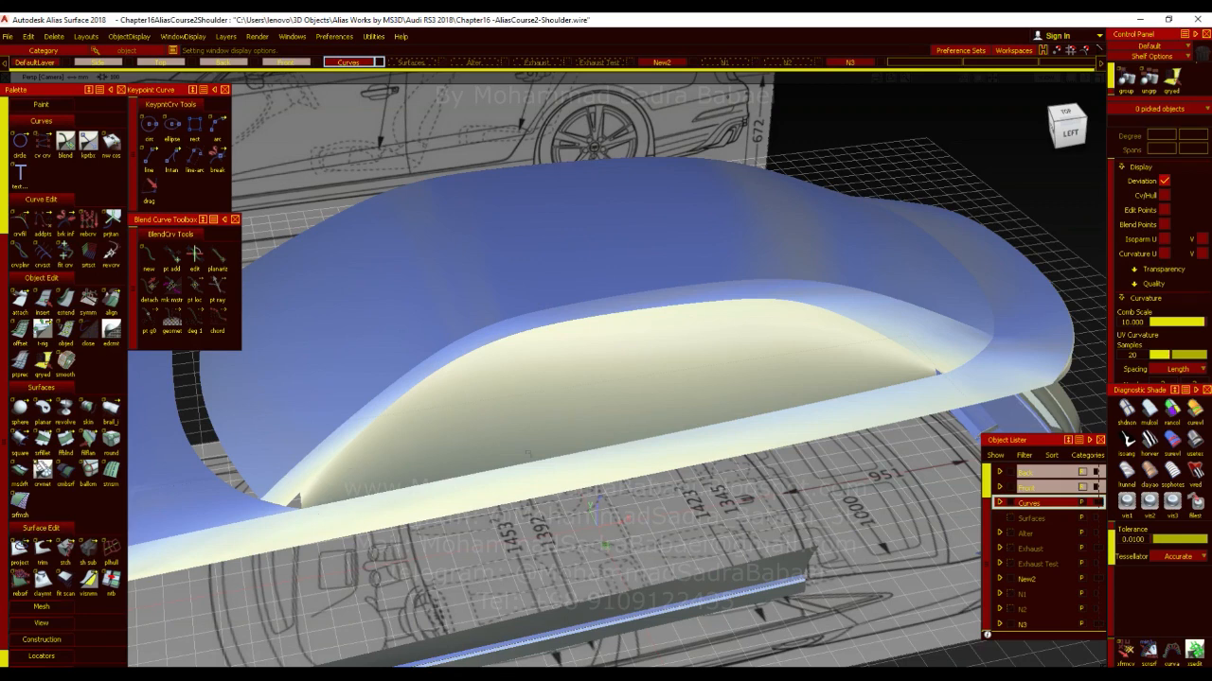
{"action": "left_click_drag", "start_coordinate": [629, 401], "coordinate": [613, 387], "text": "alt+shift"}
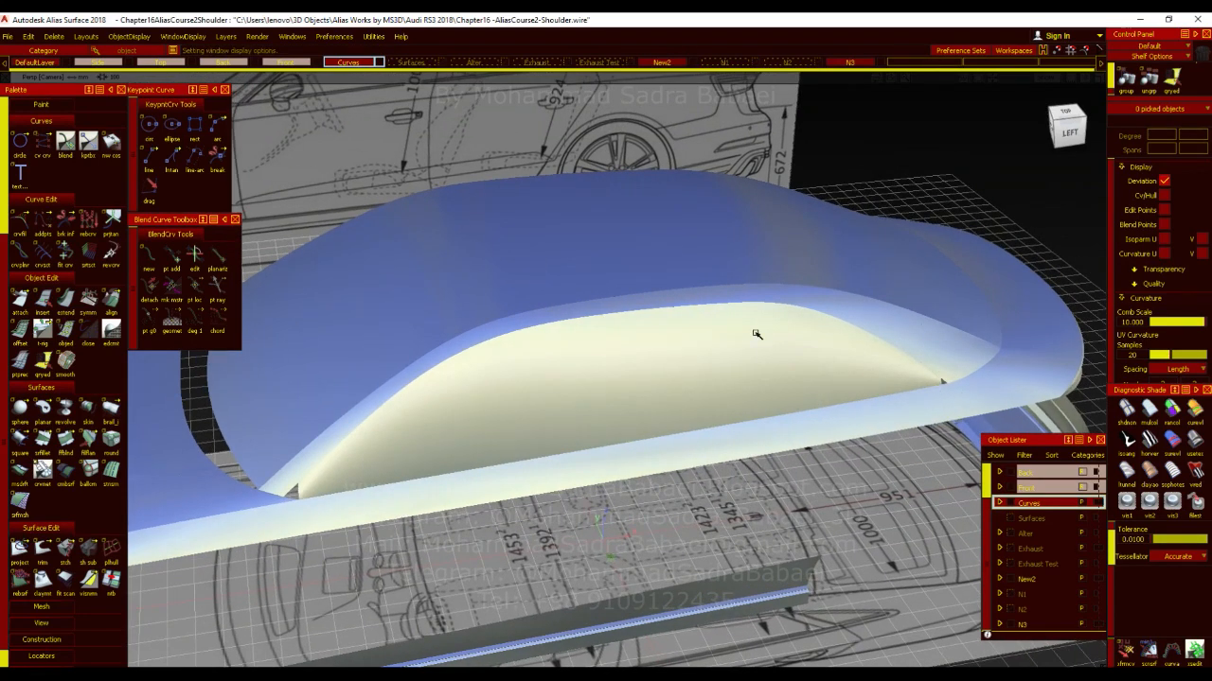
{"action": "right_click_drag", "start_coordinate": [947, 474], "coordinate": [748, 521], "text": "alt+shift"}
{"action": "left_click_drag", "start_coordinate": [748, 521], "coordinate": [309, 495], "text": "alt+shift"}
{"action": "right_click_drag", "start_coordinate": [360, 496], "coordinate": [450, 473], "text": "alt+shift"}
{"action": "mouse_move", "coordinate": [450, 473]}
{"action": "left_mouse_down", "text": "alt+shift"}
{"action": "mouse_move", "coordinate": [469, 507]}
{"action": "mouse_move", "coordinate": [568, 506]}
{"action": "left_mouse_up", "text": "alt+shift"}
Recheck the stripe flow across the side glass and shoulder with zebra shading from other angles
{"action": "left_click", "coordinate": [1151, 442]}
{"action": "middle_click_drag", "start_coordinate": [610, 409], "coordinate": [487, 322], "text": "alt+shift"}
{"action": "left_click_drag", "start_coordinate": [649, 446], "coordinate": [559, 407], "text": "alt+shift"}
{"action": "right_click_drag", "start_coordinate": [908, 445], "coordinate": [757, 464], "text": "alt+shift"}
{"action": "left_click_drag", "start_coordinate": [757, 464], "coordinate": [958, 502], "text": "alt+shift"}
Return to the texture-based shading and examine the whole upper body from above, the front and the side
{"action": "left_click", "coordinate": [1195, 447]}
{"action": "middle_click_drag", "start_coordinate": [635, 536], "coordinate": [661, 547], "text": "alt+shift"}
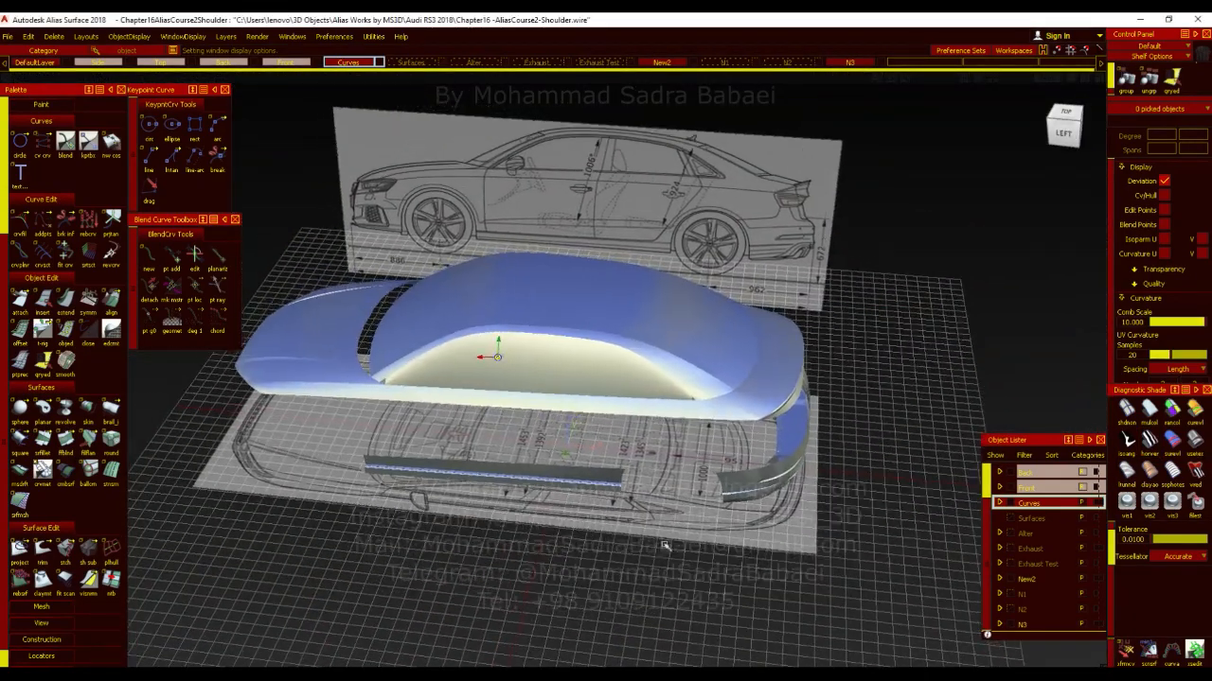
{"action": "right_click_drag", "start_coordinate": [661, 547], "coordinate": [781, 540], "text": "alt+shift"}
{"action": "middle_click_drag", "start_coordinate": [663, 459], "coordinate": [730, 487], "text": "alt+shift"}
{"action": "mouse_move", "coordinate": [662, 478]}
{"action": "left_mouse_down", "text": "alt+shift"}
{"action": "mouse_move", "coordinate": [781, 493]}
{"action": "mouse_move", "coordinate": [786, 473]}
{"action": "left_mouse_up", "text": "alt+shift"}
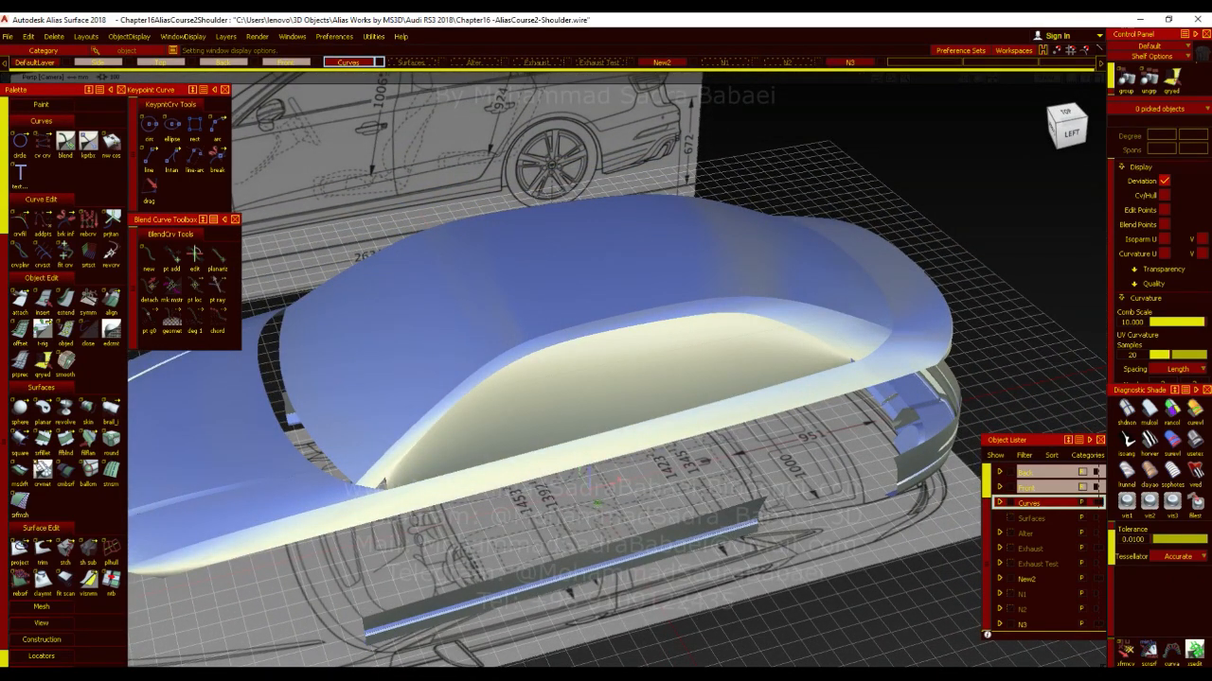
{"action": "left_click_drag", "start_coordinate": [552, 360], "coordinate": [528, 431], "text": "alt+shift"}
{"action": "left_click_drag", "start_coordinate": [681, 412], "coordinate": [757, 407], "text": "alt+shift"}
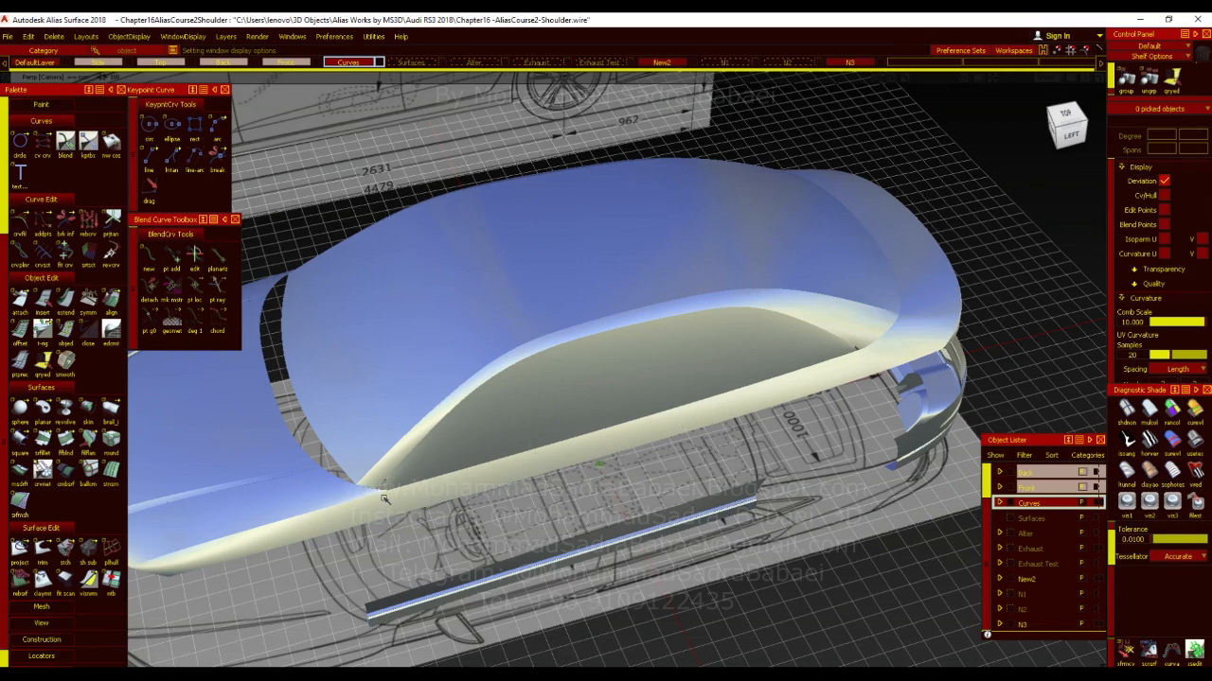
{"action": "mouse_move", "coordinate": [764, 378]}
{"action": "left_mouse_down", "text": "alt+shift"}
{"action": "mouse_move", "coordinate": [796, 292]}
{"action": "mouse_move", "coordinate": [930, 313]}
{"action": "mouse_move", "coordinate": [448, 317]}
{"action": "left_mouse_up", "text": "alt+shift"}
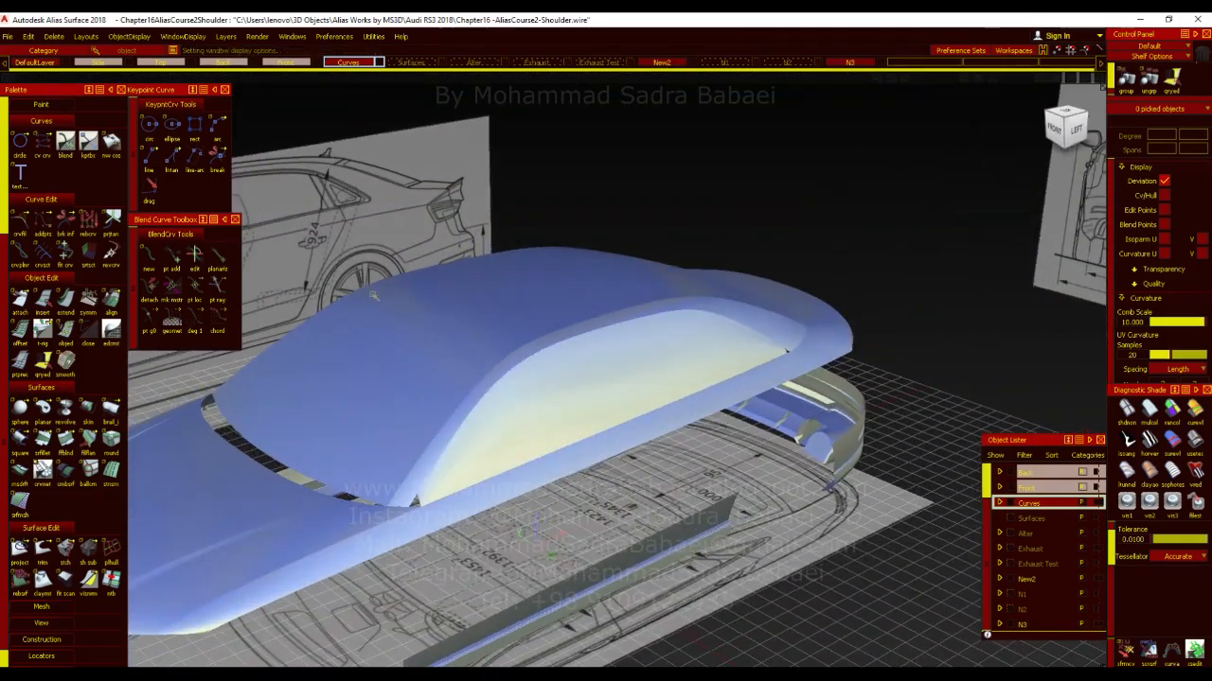
{"action": "mouse_move", "coordinate": [947, 293]}
{"action": "left_mouse_down", "text": "alt+shift"}
{"action": "mouse_move", "coordinate": [677, 492]}
{"action": "mouse_move", "coordinate": [615, 474]}
{"action": "mouse_move", "coordinate": [465, 387]}
{"action": "mouse_move", "coordinate": [403, 420]}
{"action": "mouse_move", "coordinate": [363, 409]}
{"action": "mouse_move", "coordinate": [538, 441]}
{"action": "mouse_move", "coordinate": [725, 451]}
{"action": "mouse_move", "coordinate": [852, 417]}
{"action": "left_mouse_up", "text": "alt+shift"}
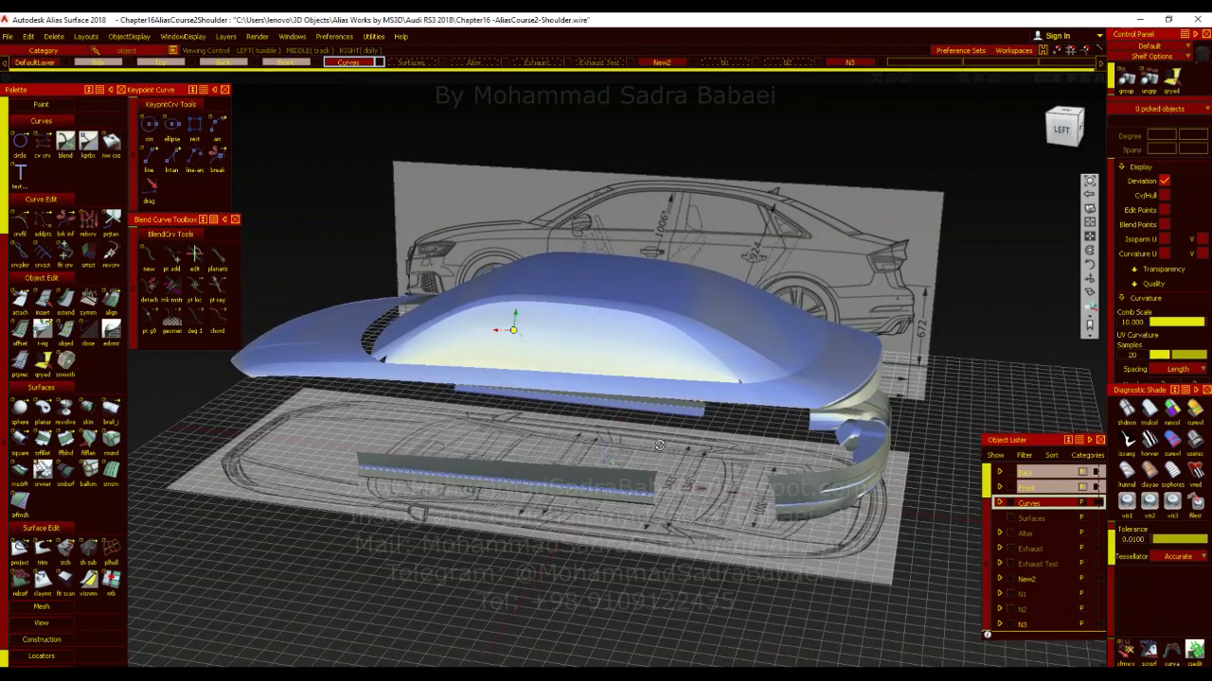
Preview the body in clay ambient occlusion shading and switch it to multi-color shading
{"action": "left_click", "coordinate": [1142, 472]}
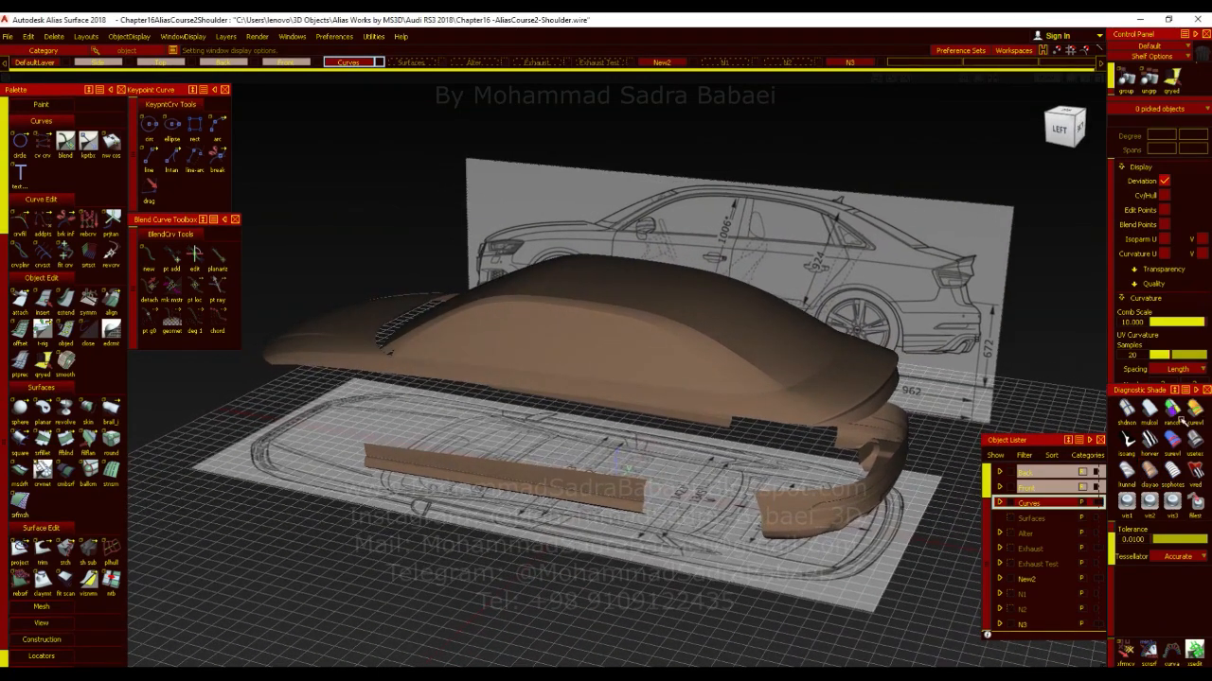
{"action": "left_click", "coordinate": [1147, 414]}
{"action": "left_click_drag", "start_coordinate": [530, 351], "coordinate": [501, 338], "text": "alt+shift"}
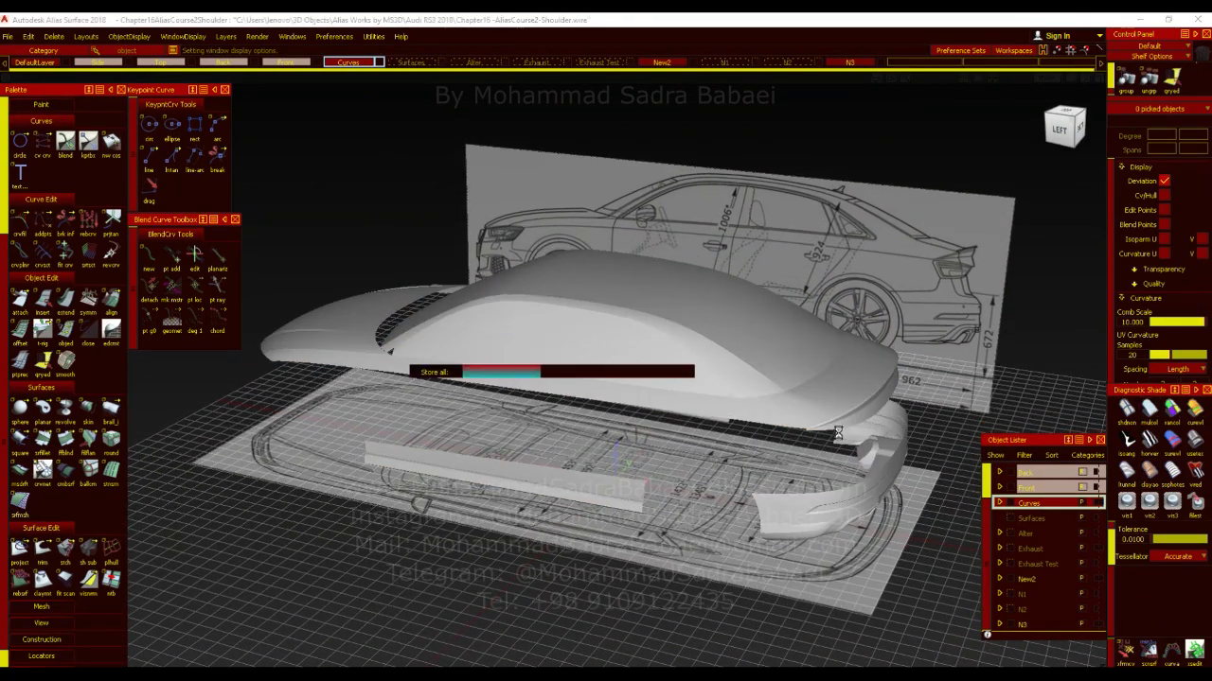